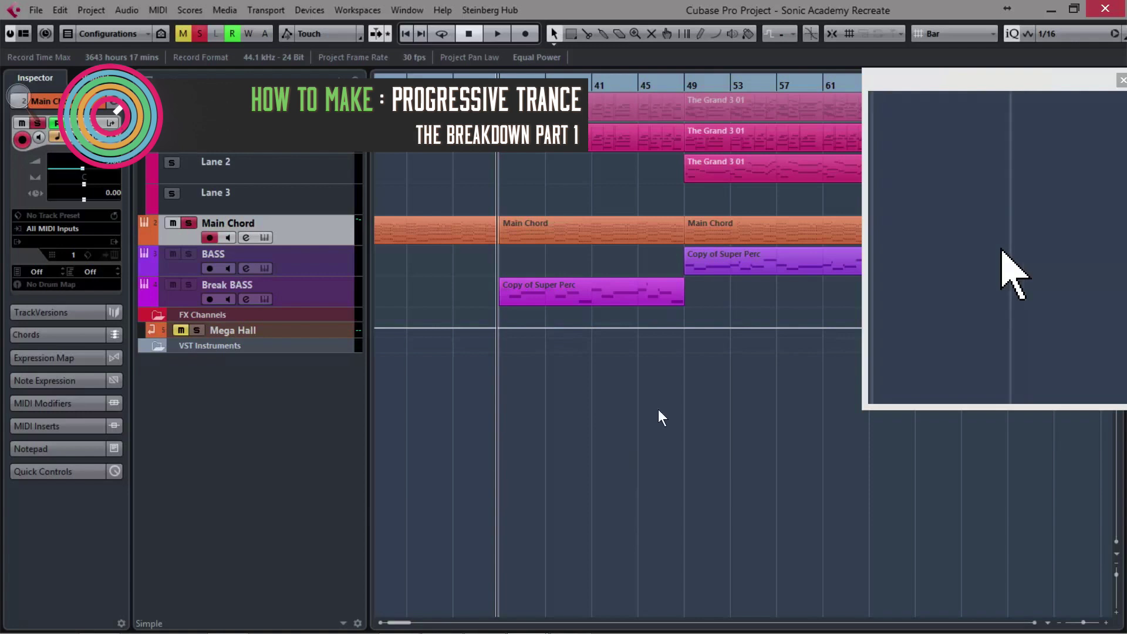
Inspect the notes of the Main Chord part starting at bar 33 in the Key Editor, and close the editor
click(620, 290)
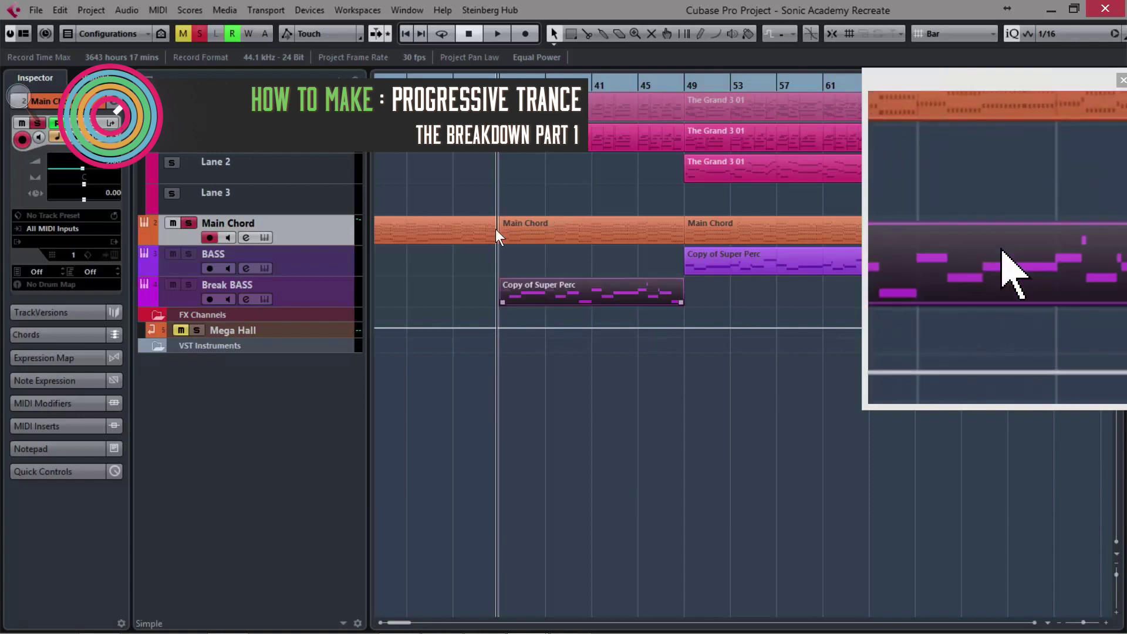
click(737, 252)
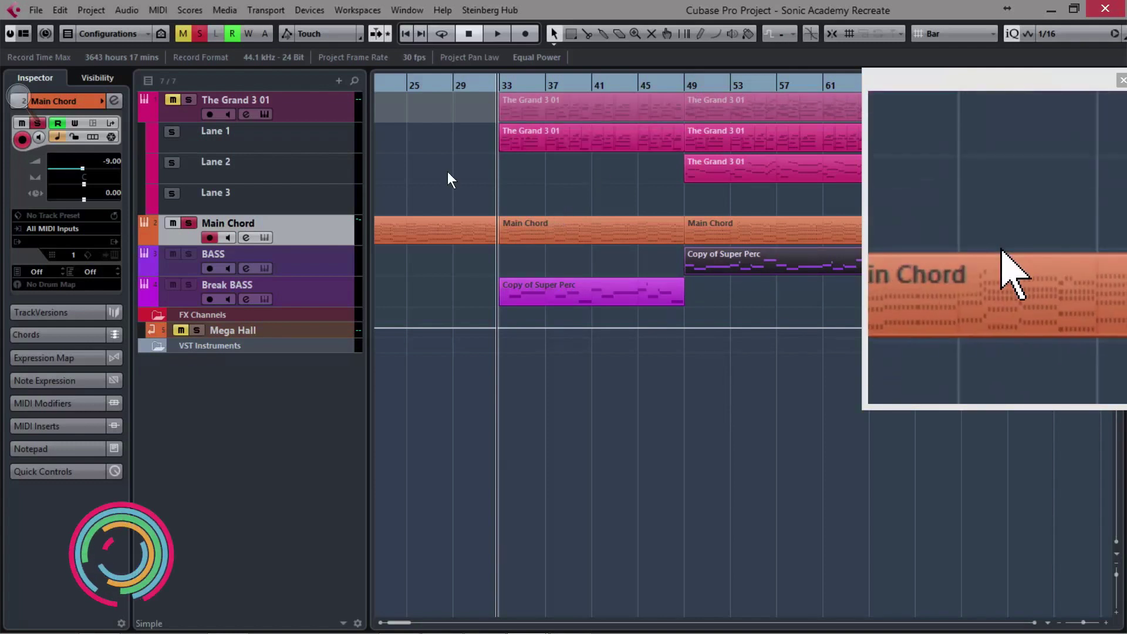
double_click(449, 182)
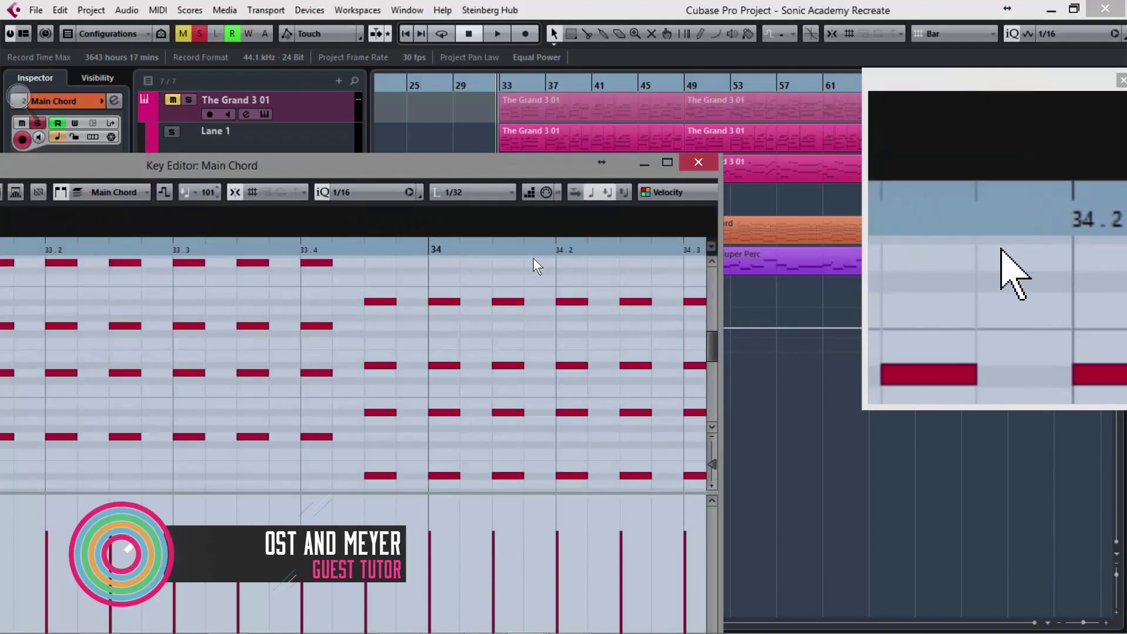
drag(539, 249, 484, 228)
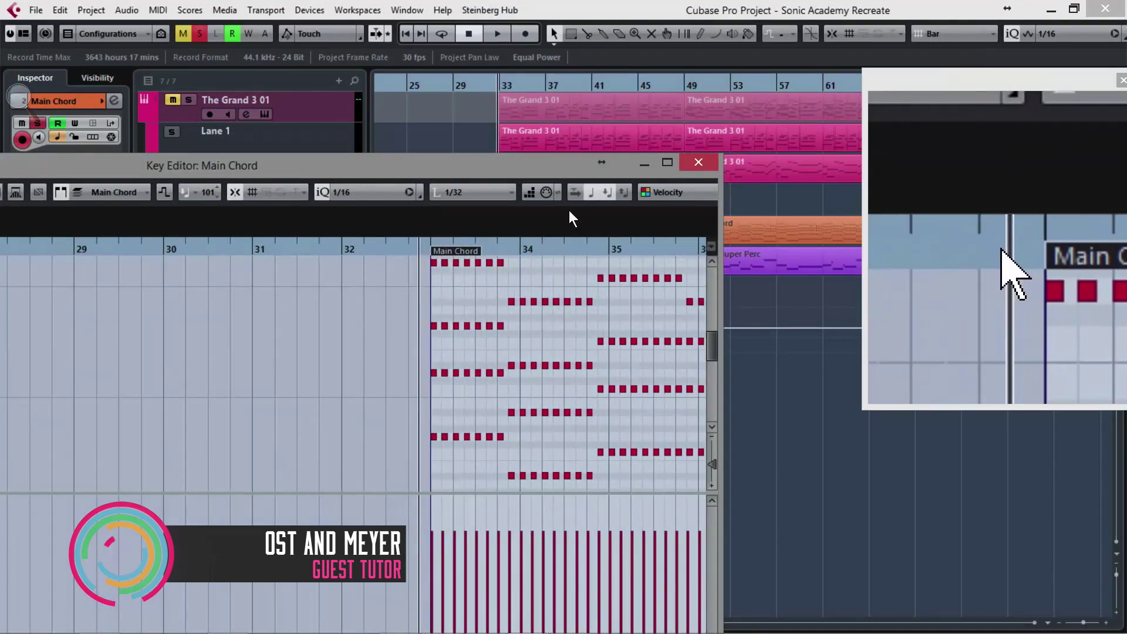
click(698, 162)
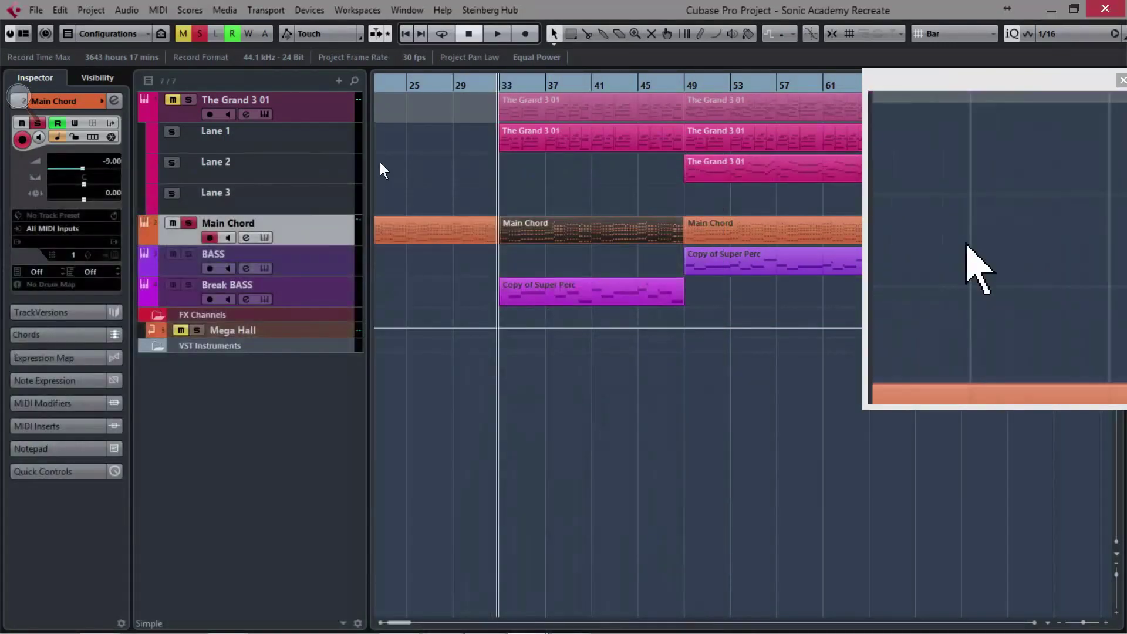
Play back The Grand 3 01 piano track from bar 33 to hear the chords
click(324, 114)
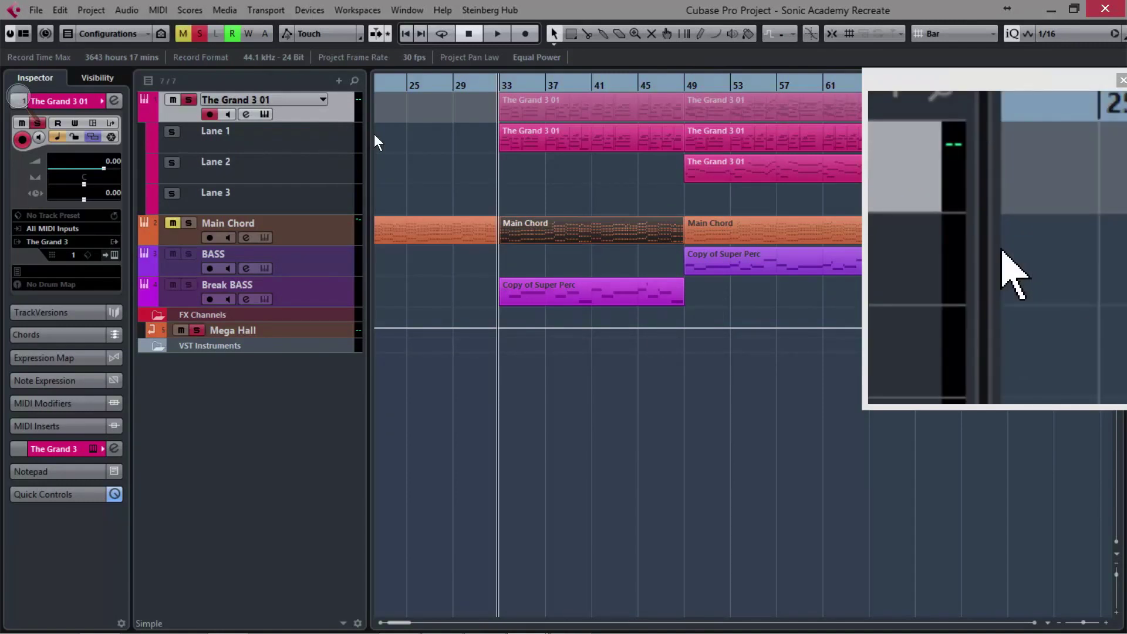
key(space)
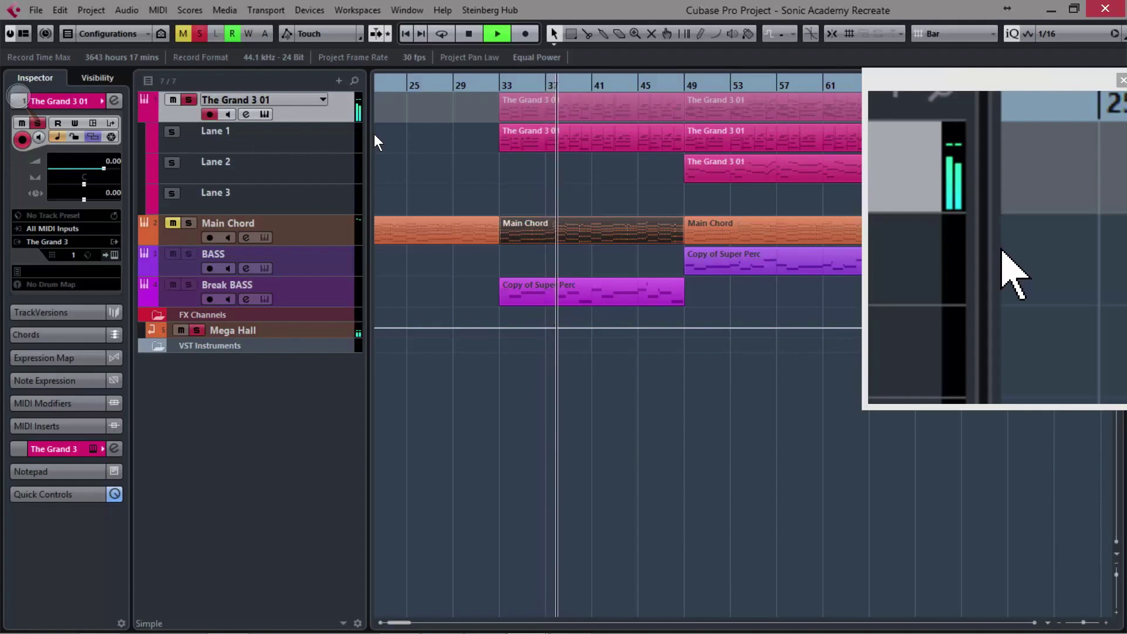
key(space)
Assign the A.N.Ax64 instrument as the output of the Main Chord track
click(323, 223)
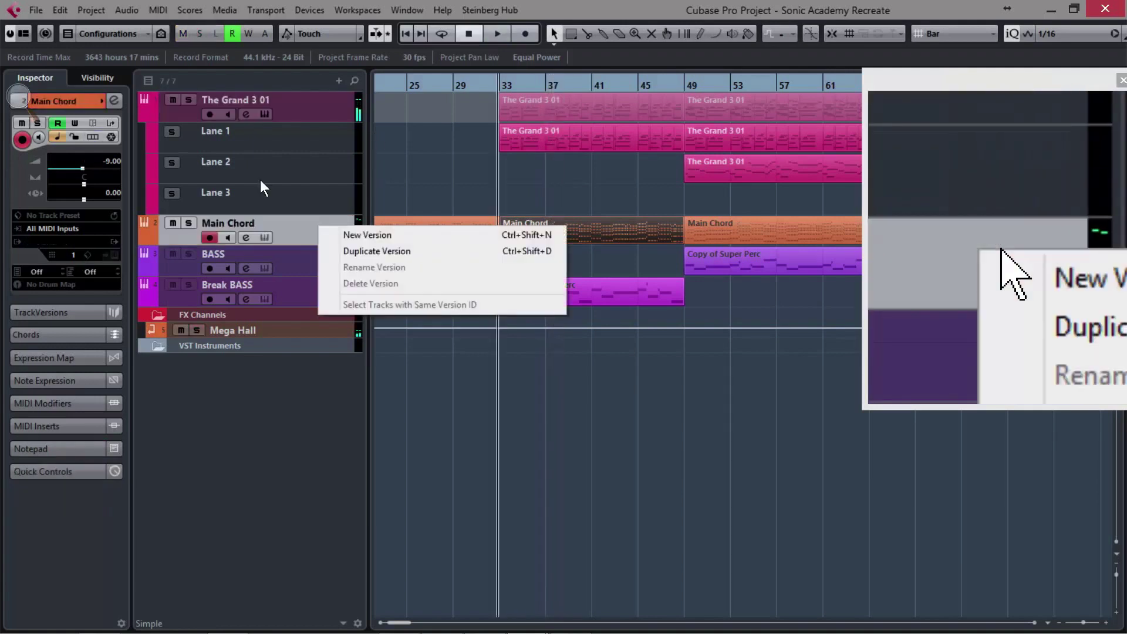
click(396, 228)
click(575, 237)
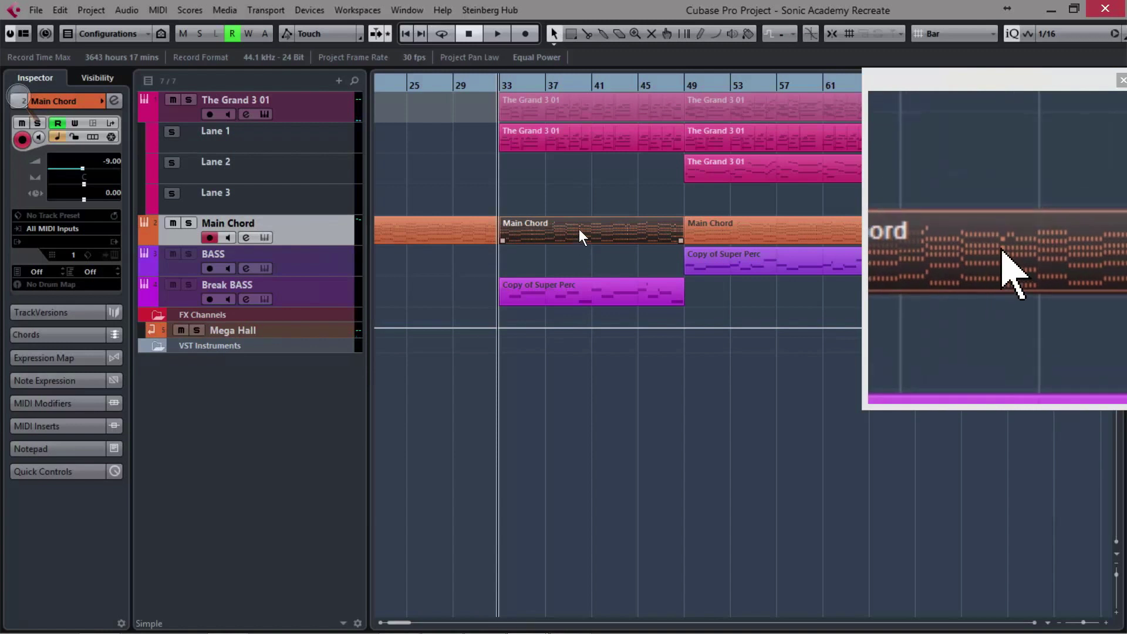
click(589, 281)
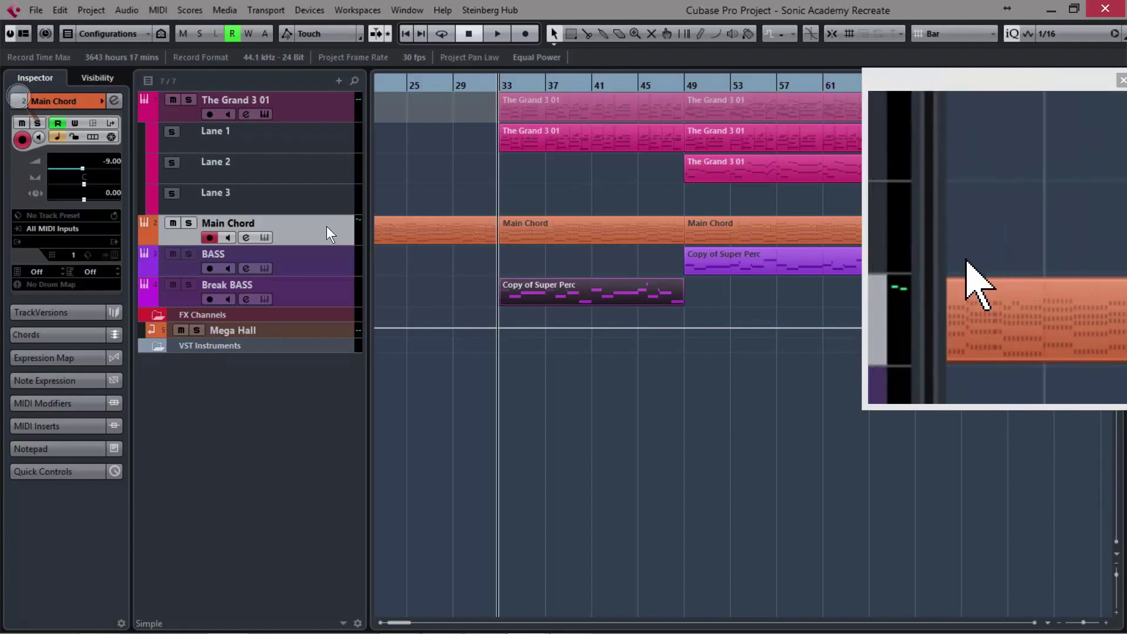
click(606, 234)
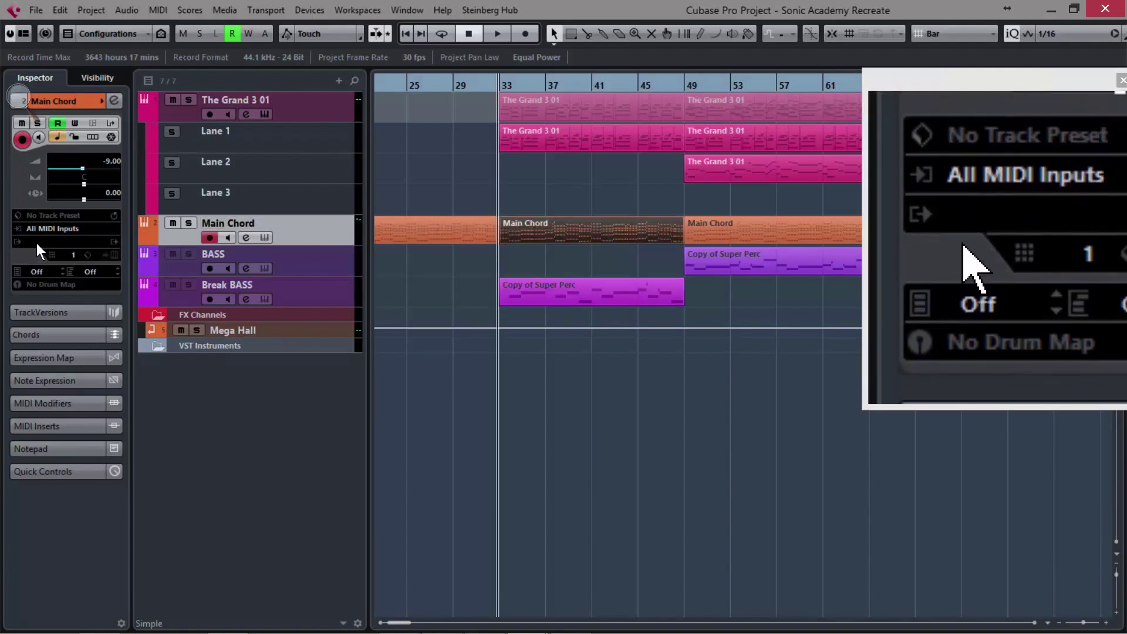
click(38, 241)
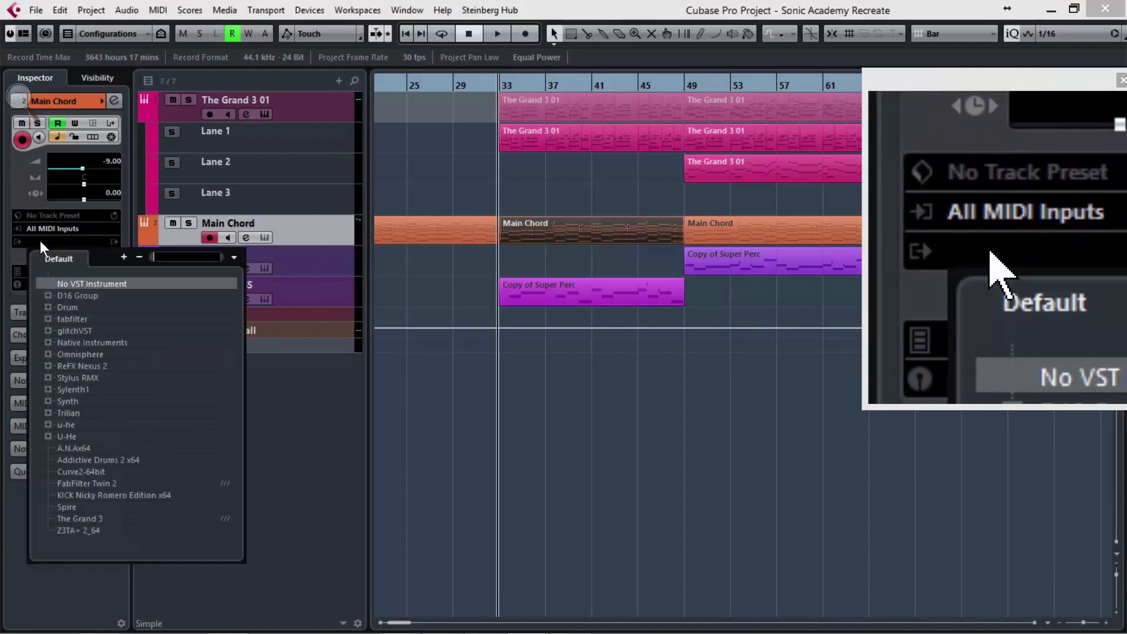
text(a.n)
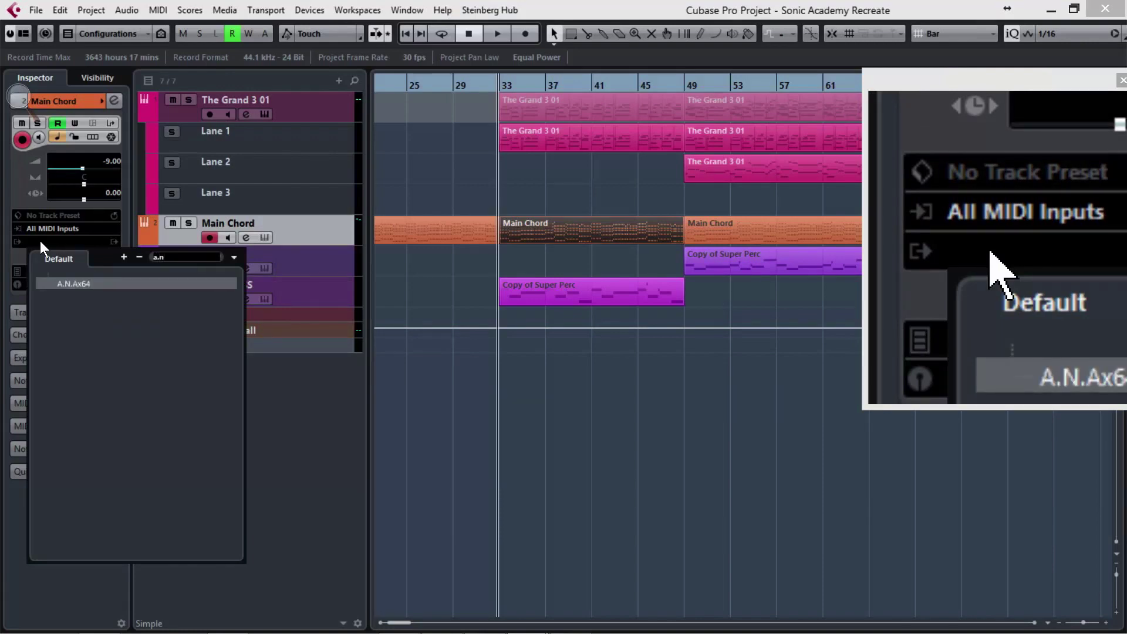
click(91, 283)
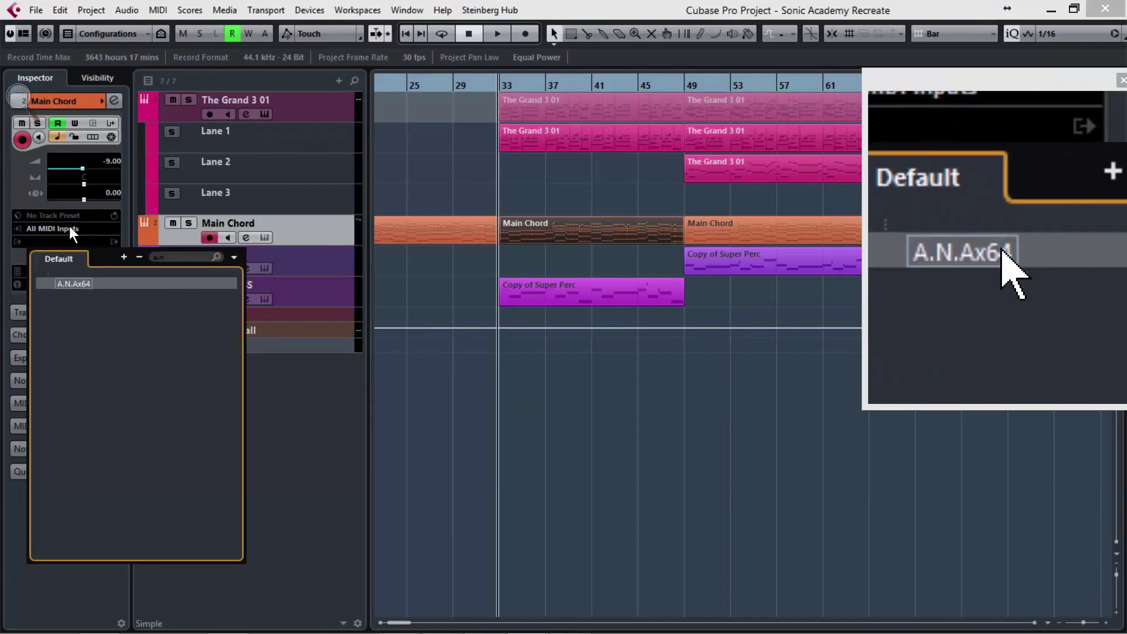
Solo the Main Chord track during playback and move the synth window down to uncover the arrangement
key(space)
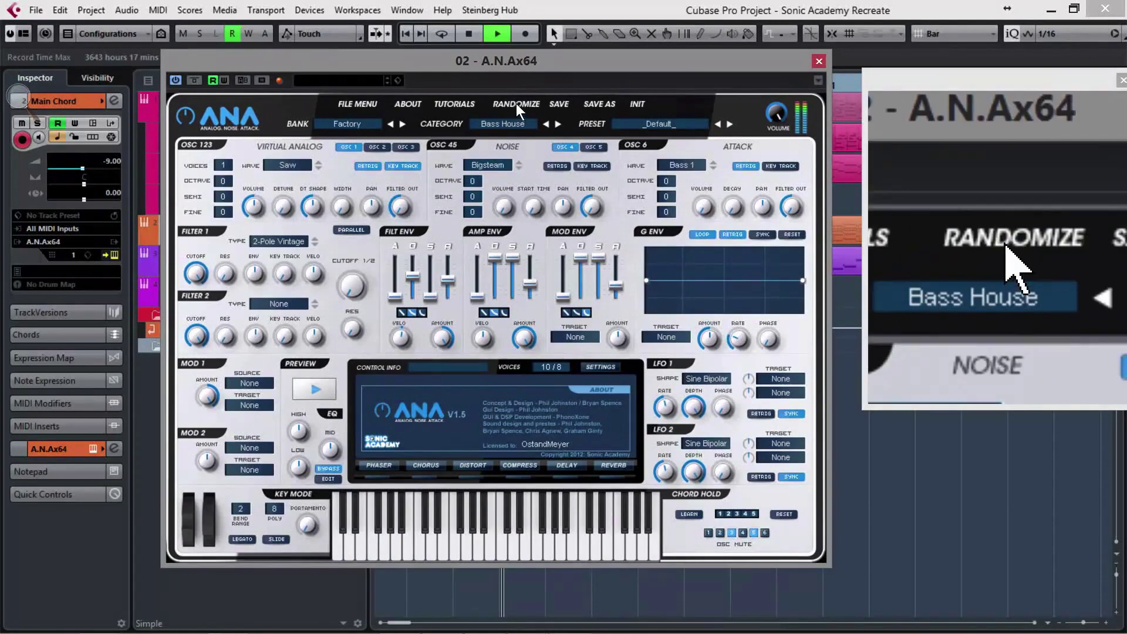
key(s)
drag(538, 64, 529, 359)
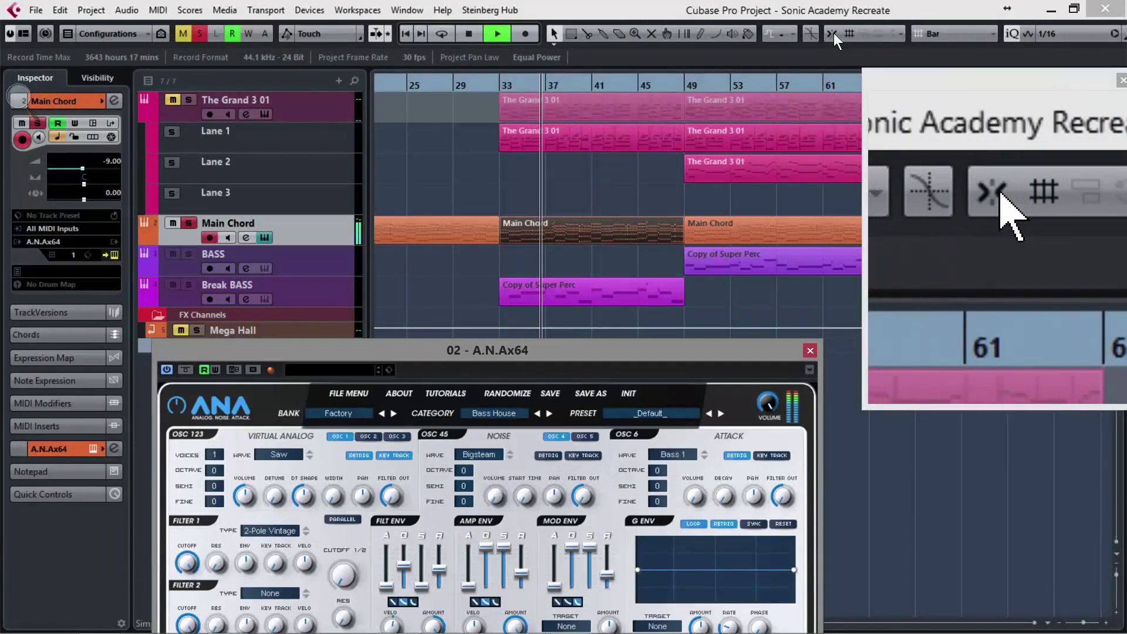
key(space)
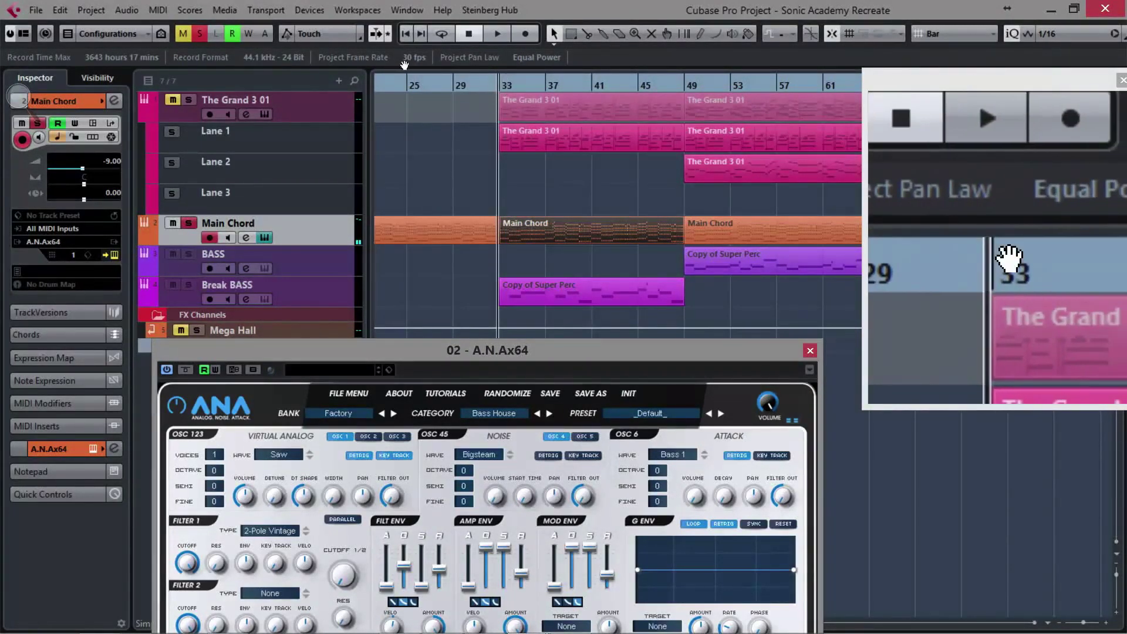
Turn on cycle playback for bars 33 to 49 and start playing from bar 33
drag(534, 83, 527, 122)
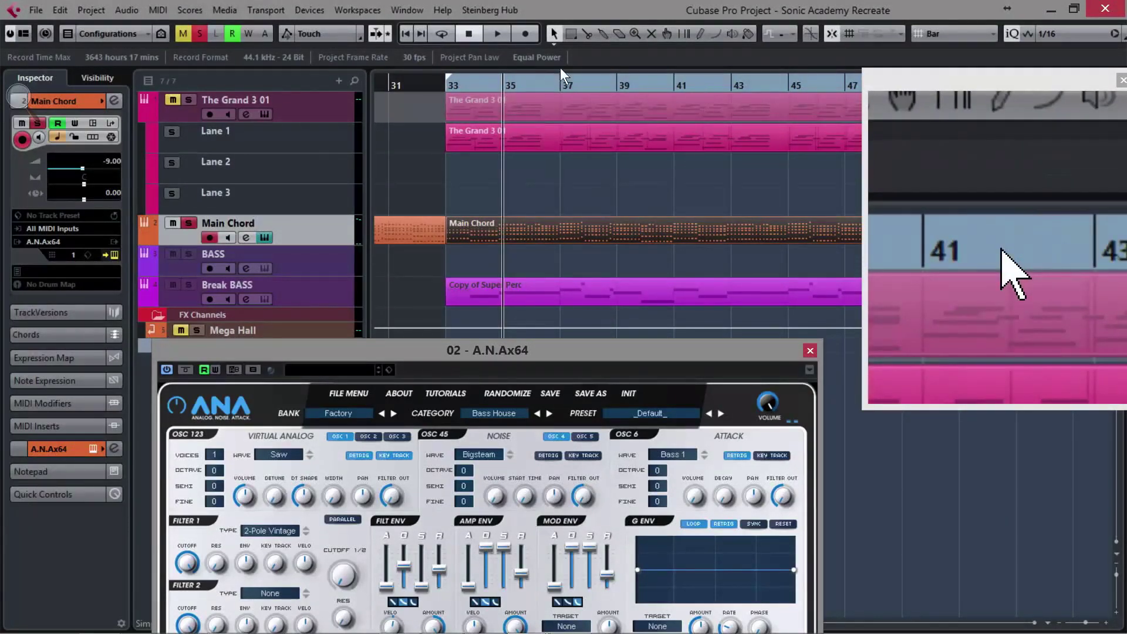
click(699, 82)
drag(700, 75, 698, 50)
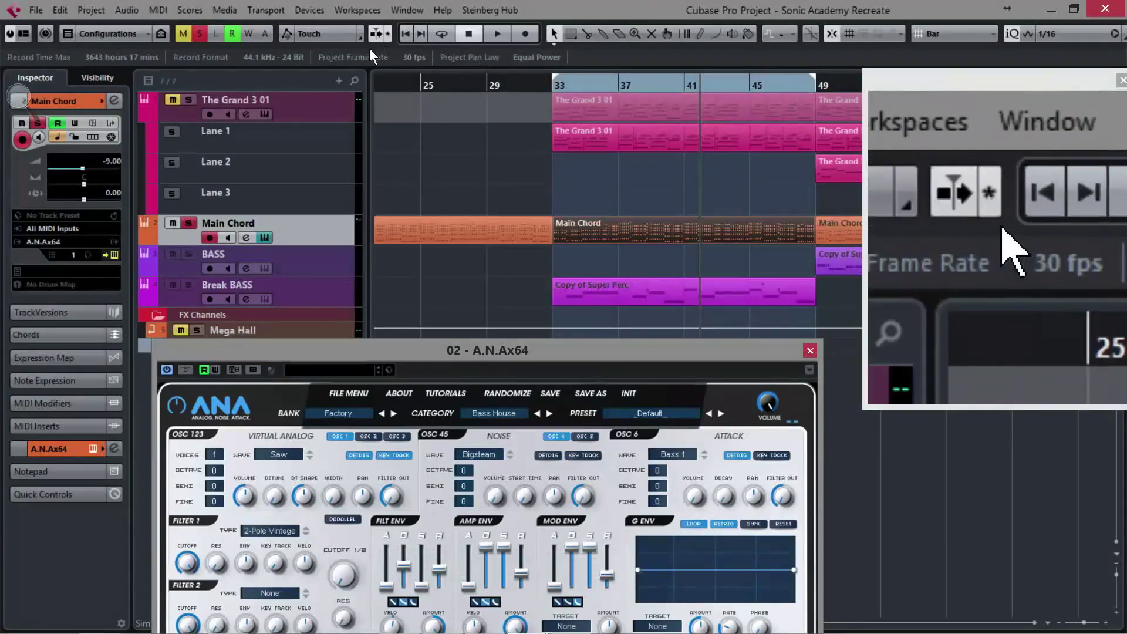
click(555, 88)
key(slash)
key(space)
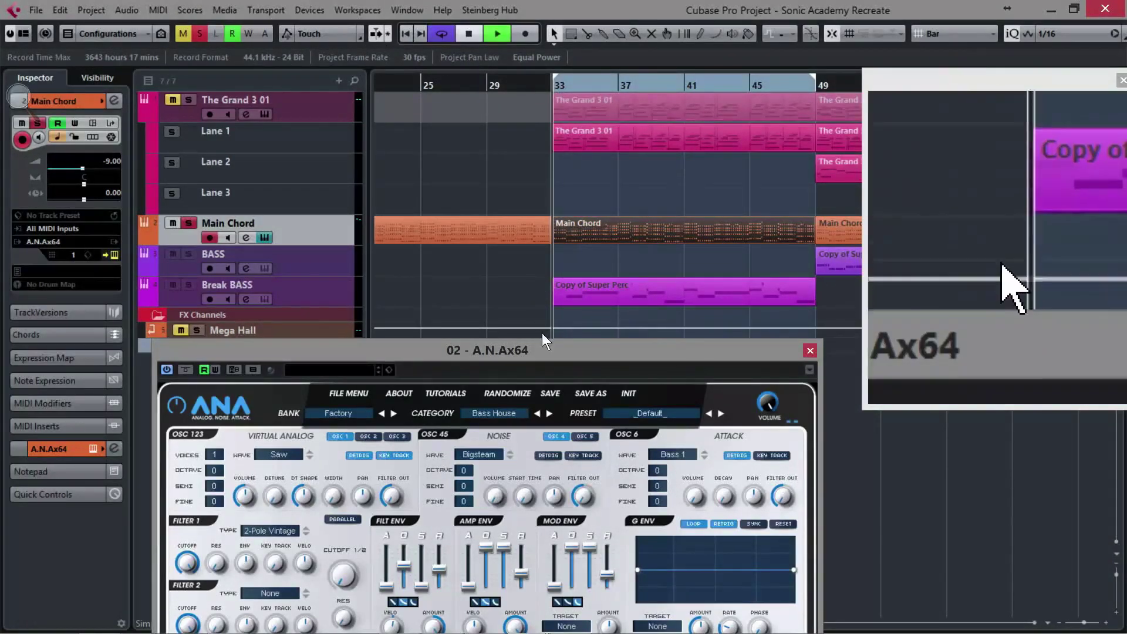
Bring the synth window fully into view, disable Retrig on oscillator 1 and set its wave to PSaw
drag(542, 354, 561, 67)
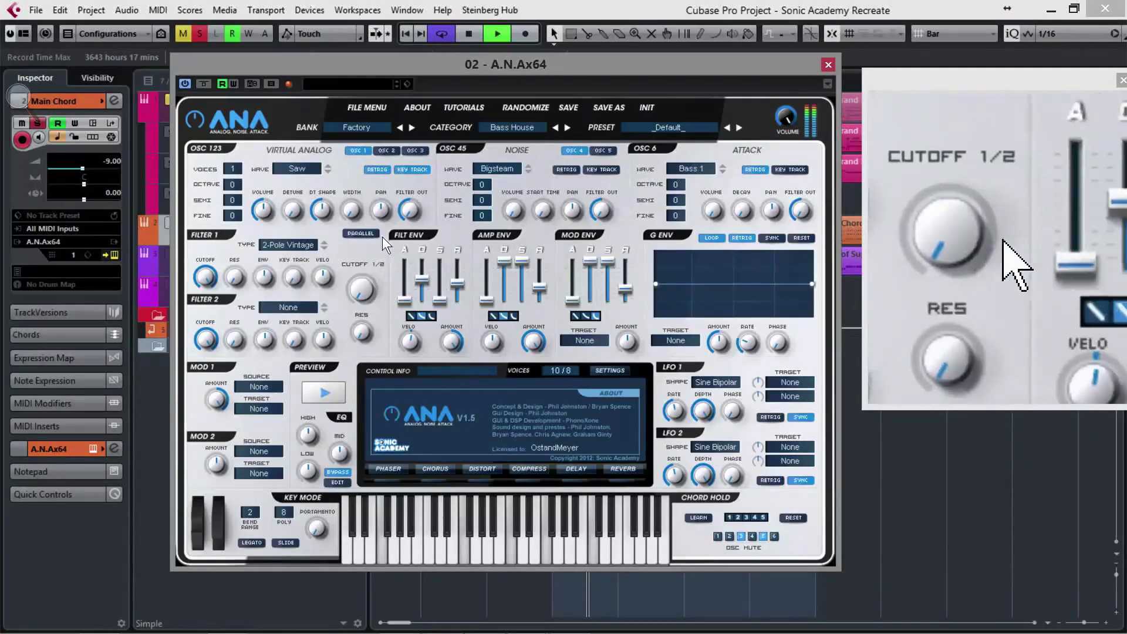
key(space)
click(386, 171)
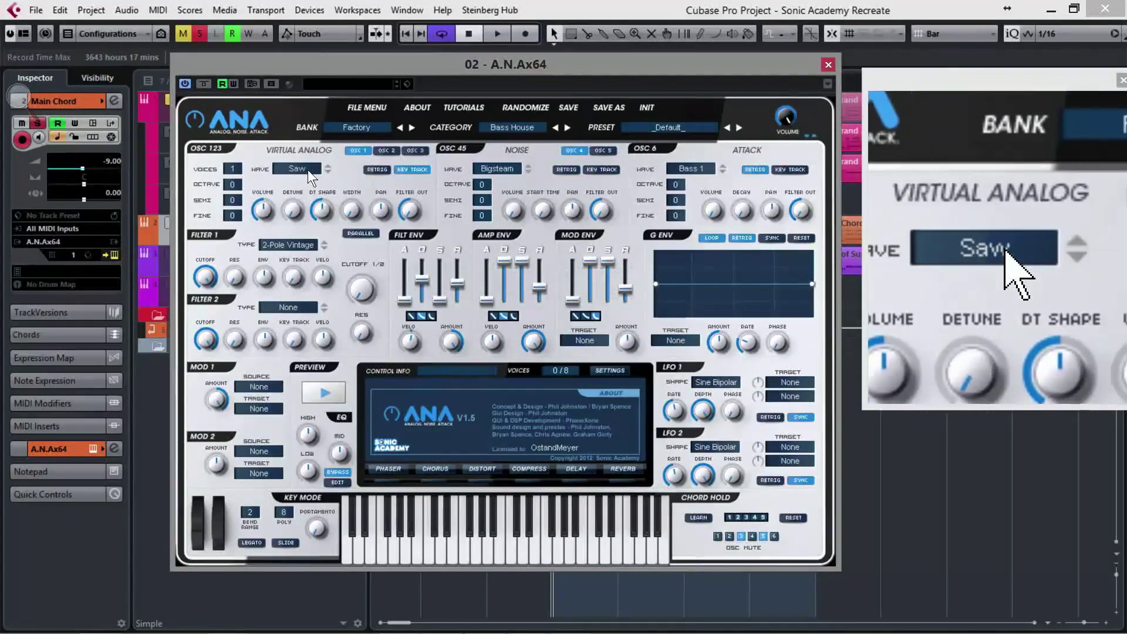
click(318, 169)
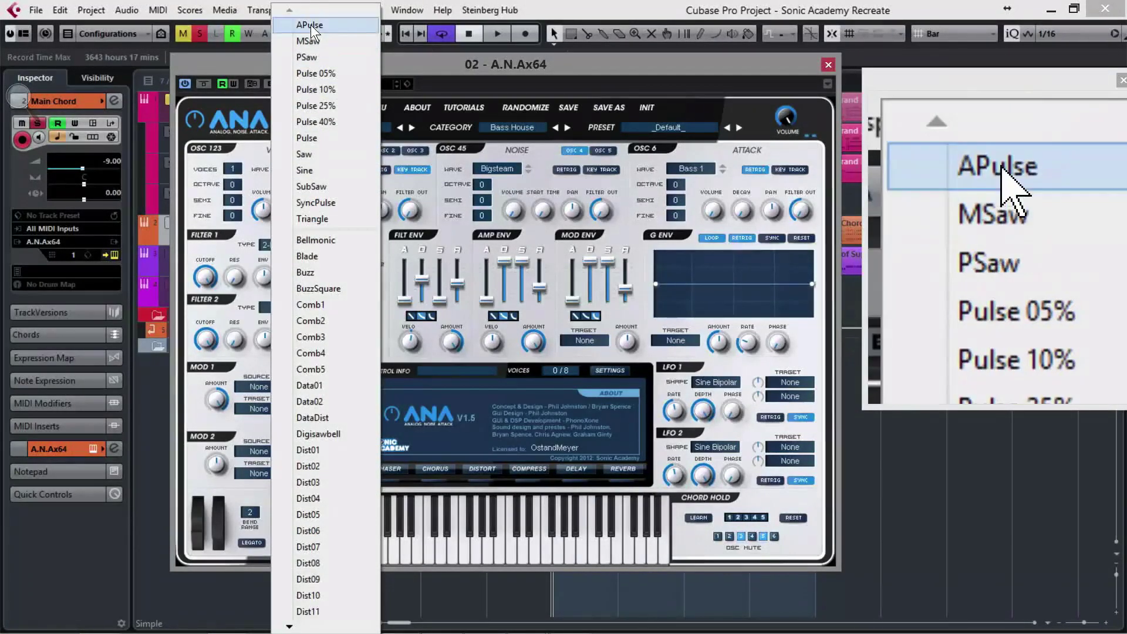
click(326, 58)
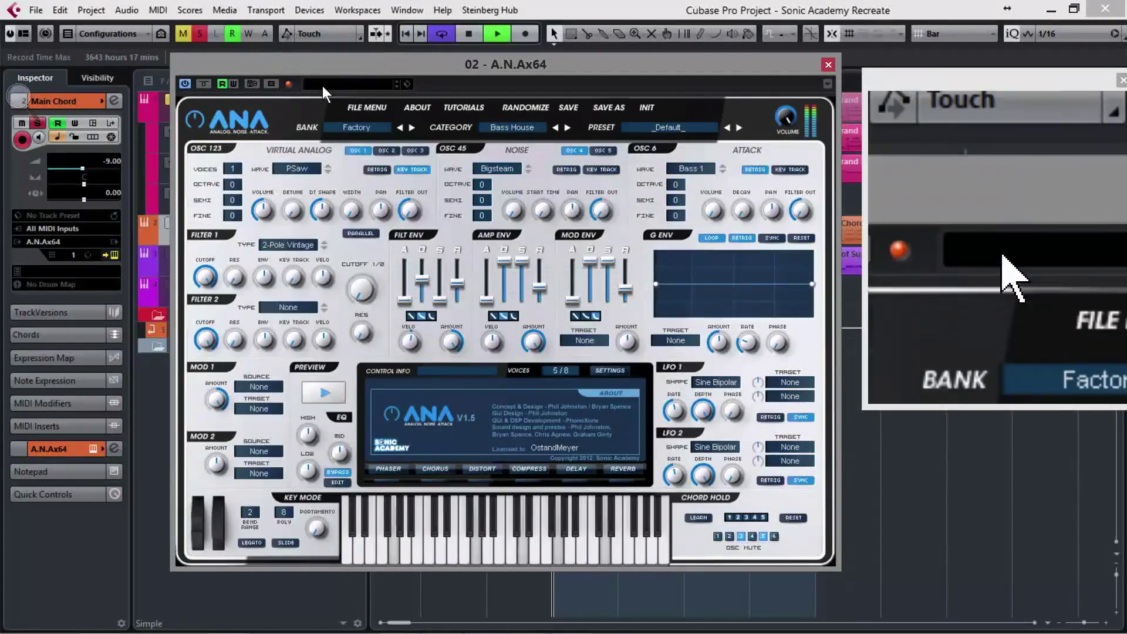
Audition oscillator 1 with other waves such as APulse and Pulse 05%, ending back on PSaw
key(space)
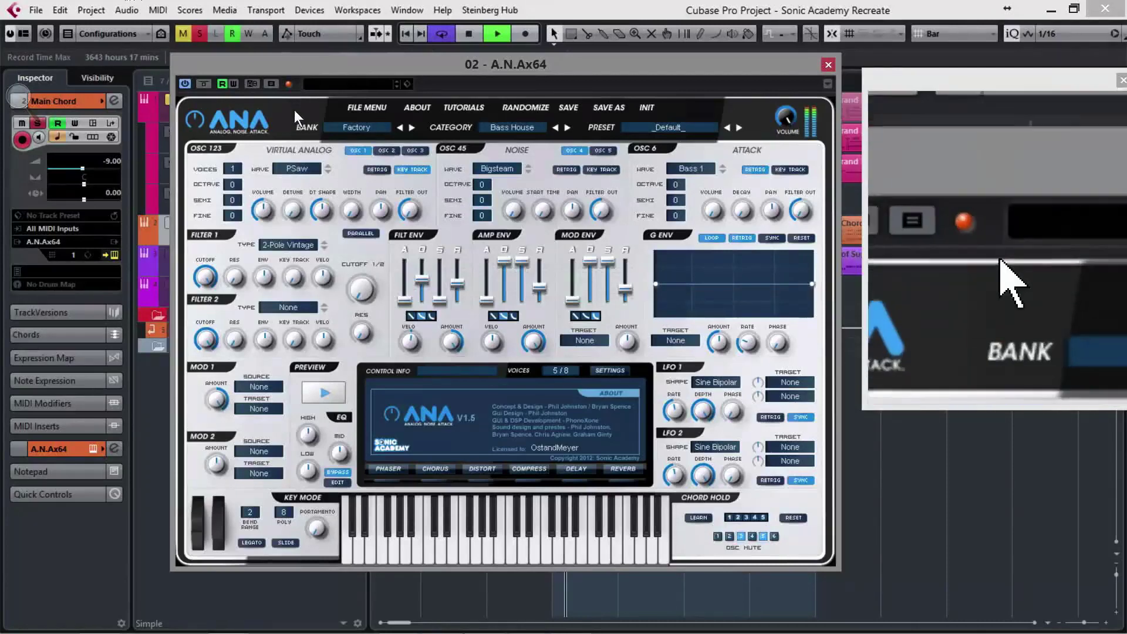
click(328, 166)
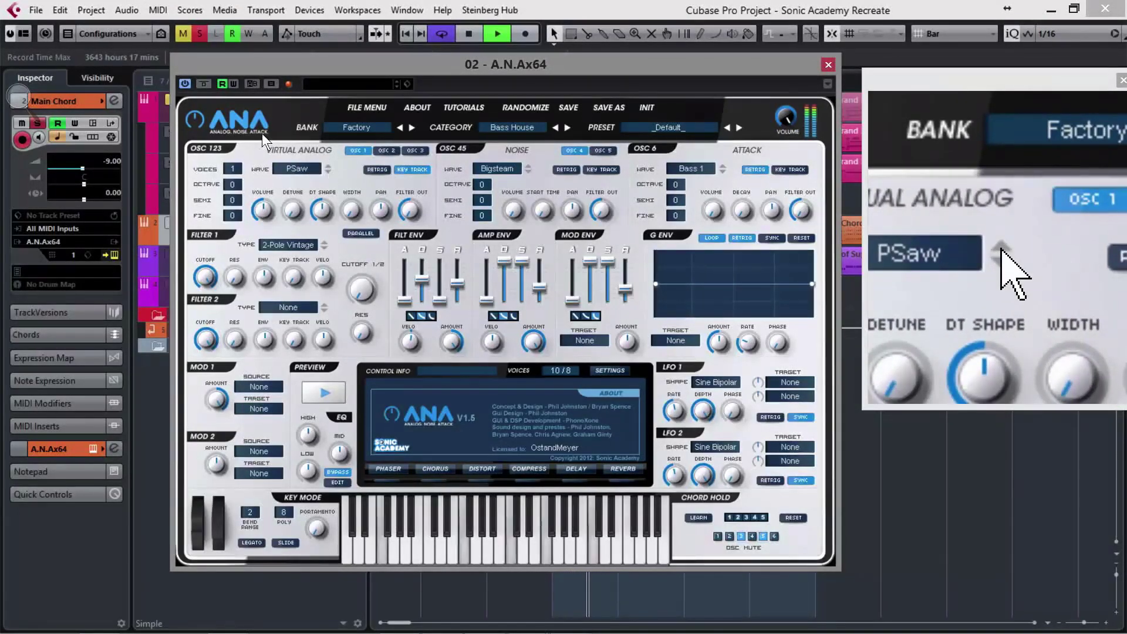
click(327, 168)
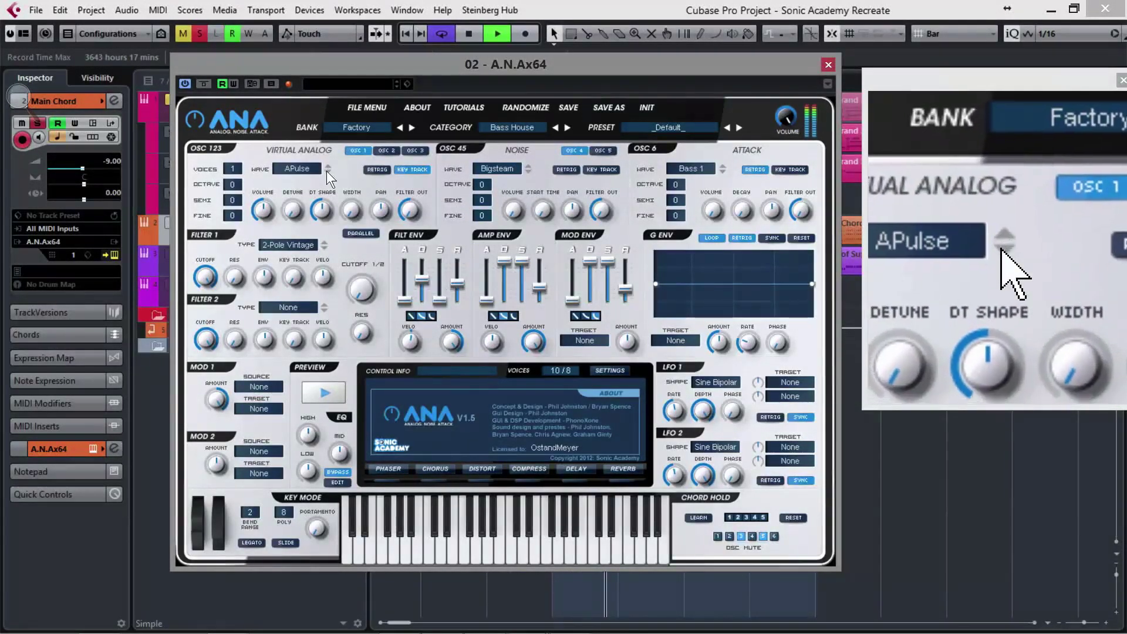
click(327, 170)
click(326, 167)
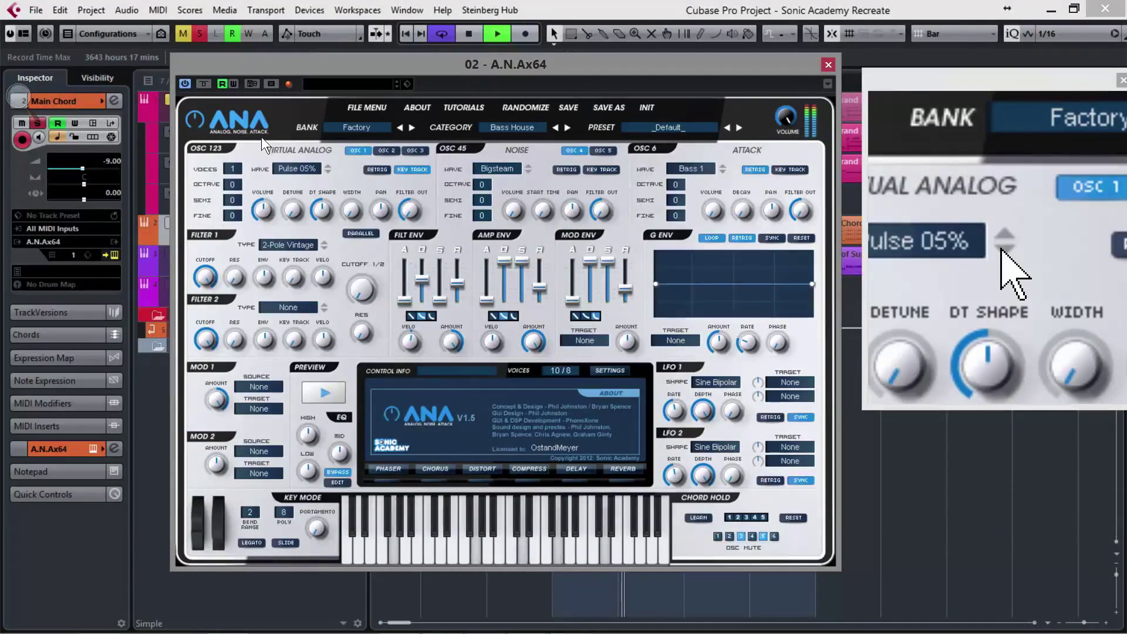
click(326, 166)
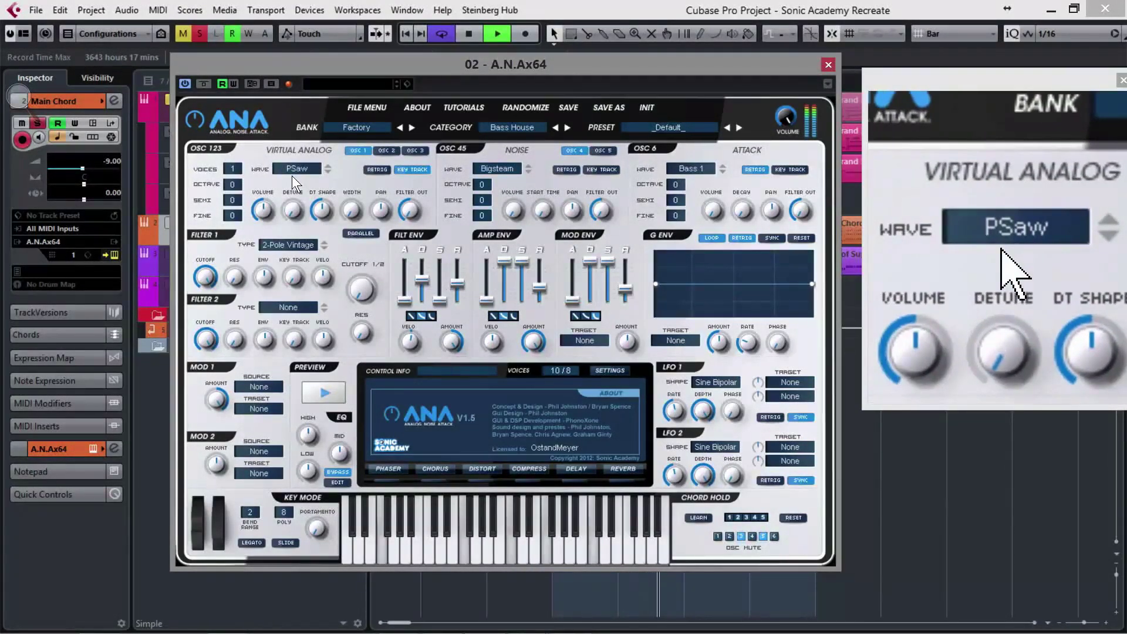
key(space)
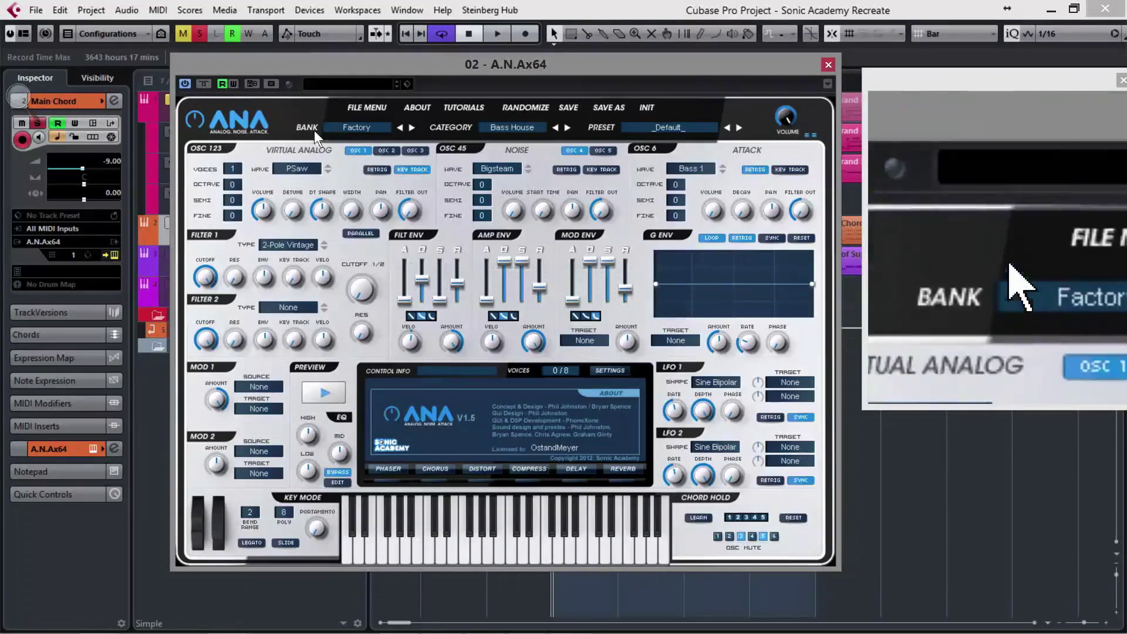
Set oscillator 1 to 3 voices and raise its detune while the chord part plays
key(space)
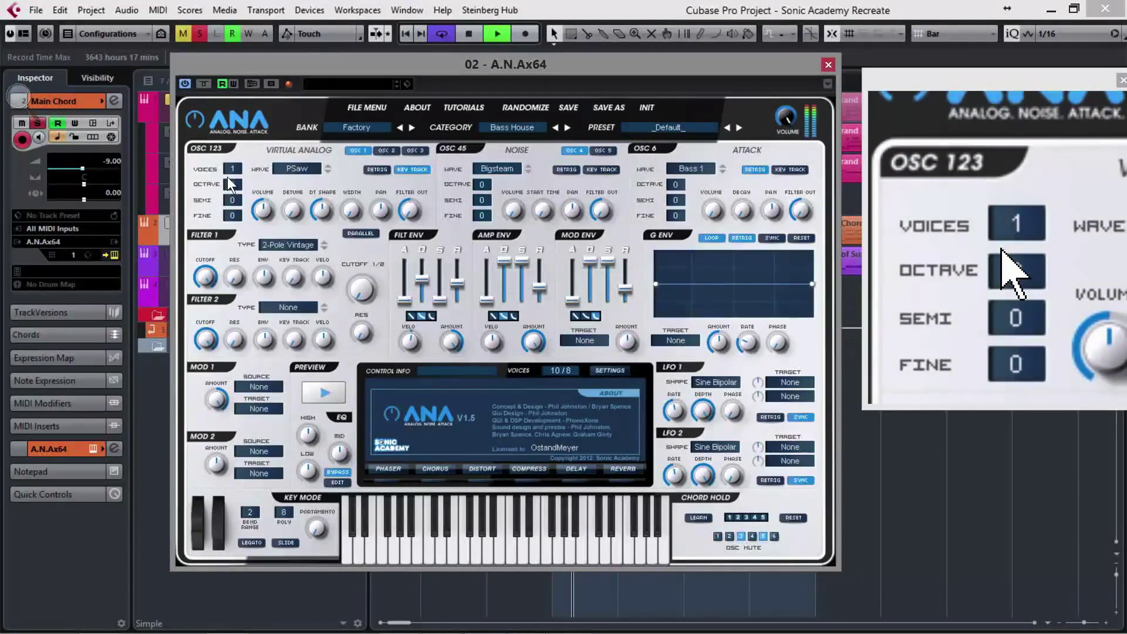
key(space)
drag(230, 166, 241, 113)
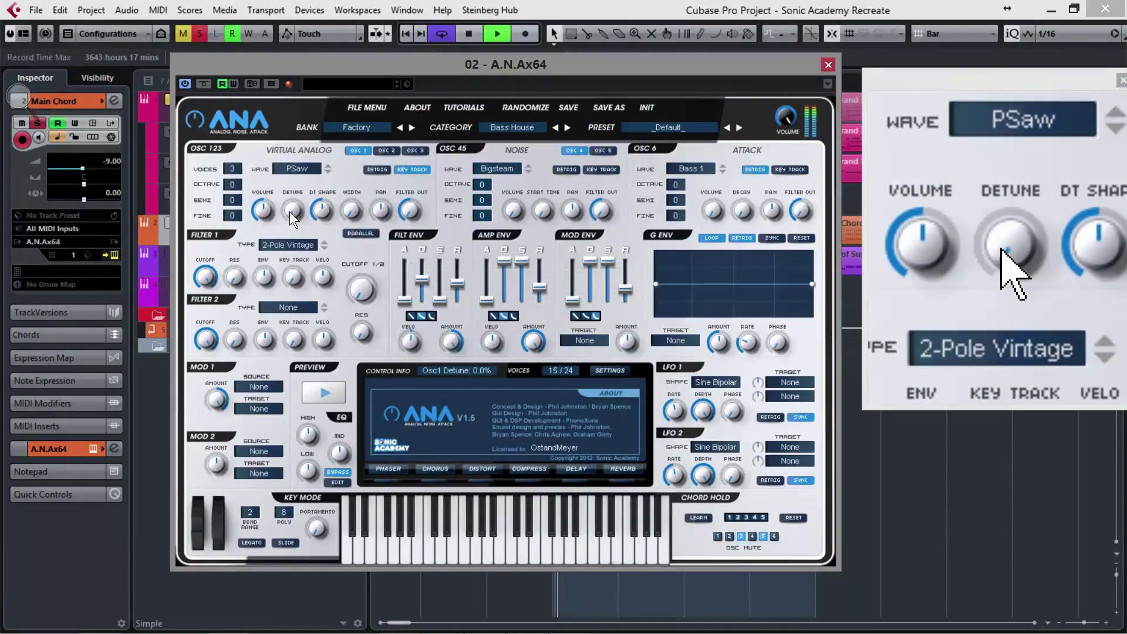
drag(292, 206, 328, 57)
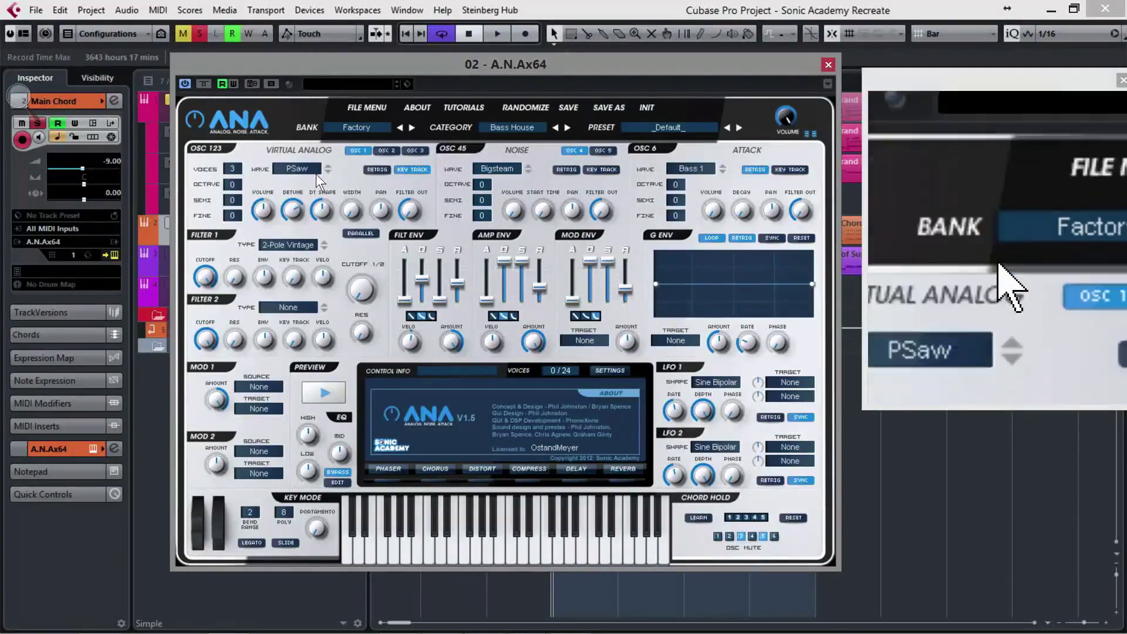
Lower the amp envelope's sustain to 0% while the chord loop plays
key(space)
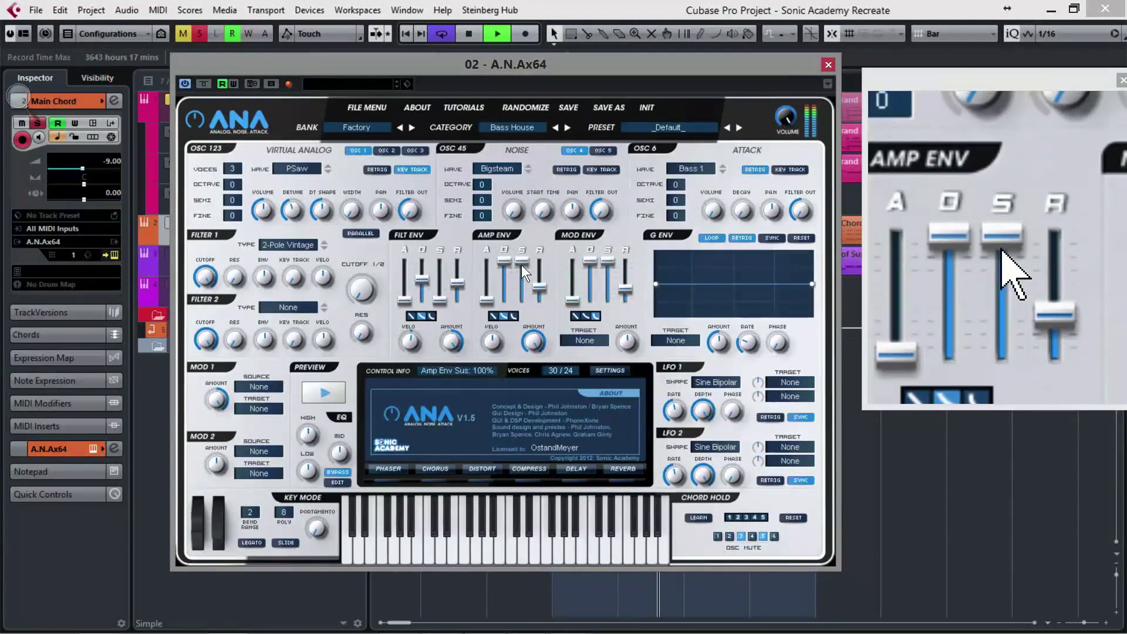
drag(521, 264, 510, 314)
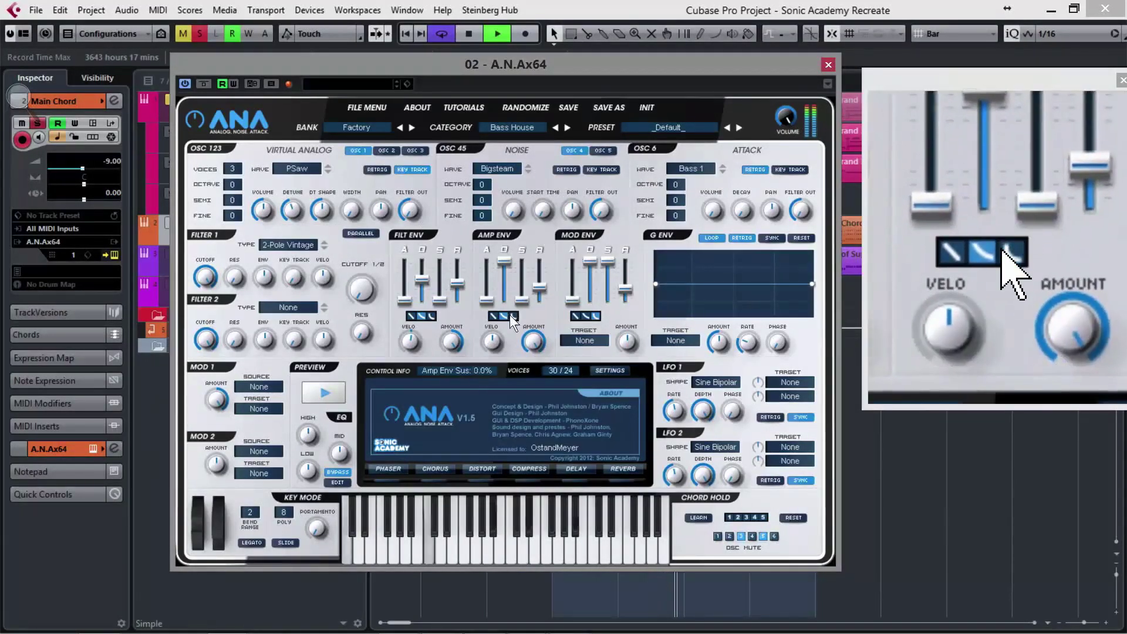
Shorten the amp envelope's decay while the chord loop plays
key(space)
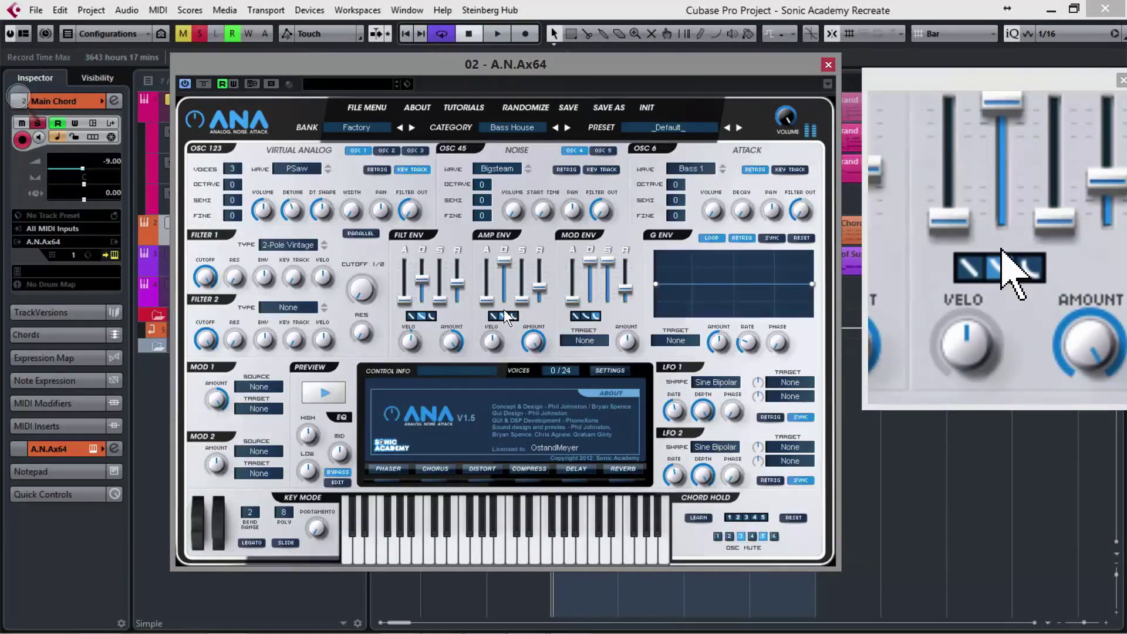
key(space)
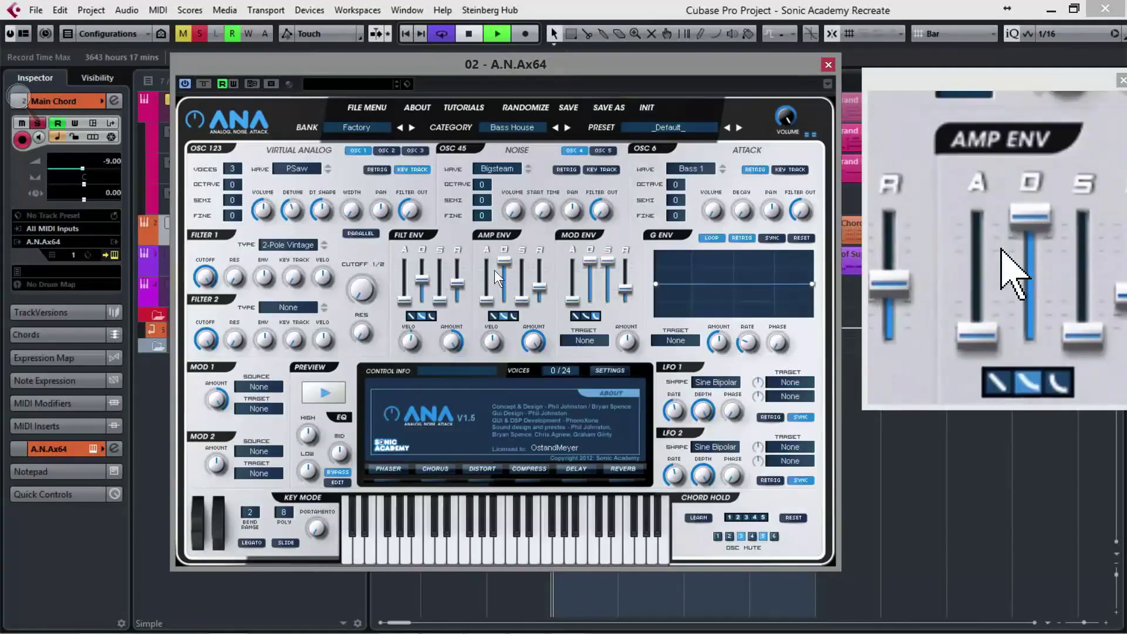
drag(502, 262, 540, 281)
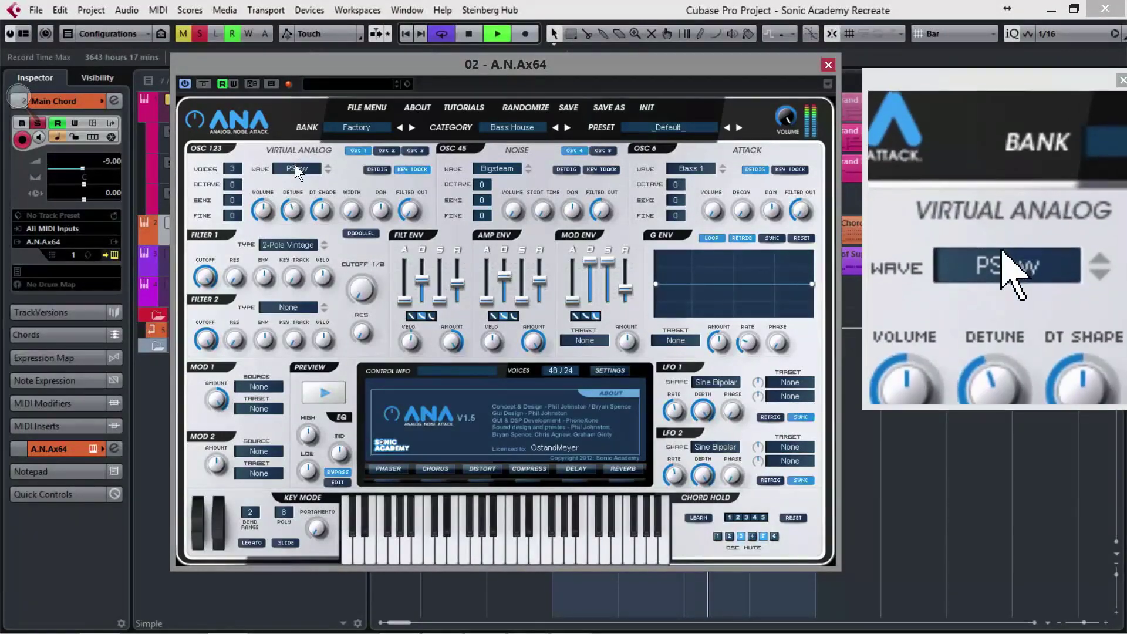
key(space)
Raise oscillator 1's detune to 56% and test low and high DT Shape settings during playback
mouse_move(315, 199)
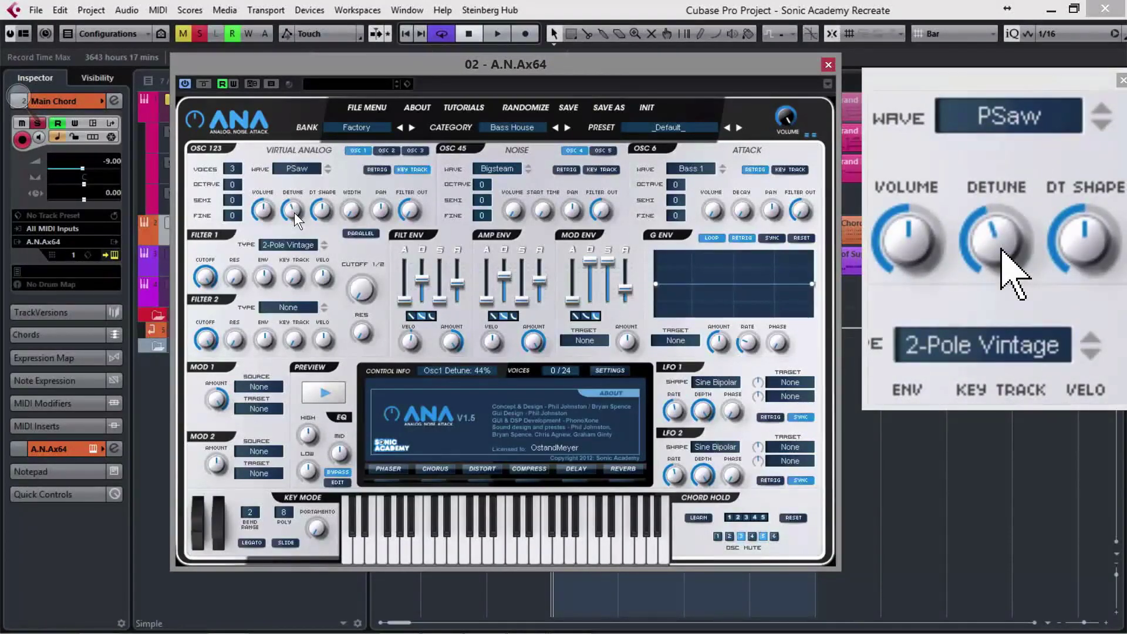
key(space)
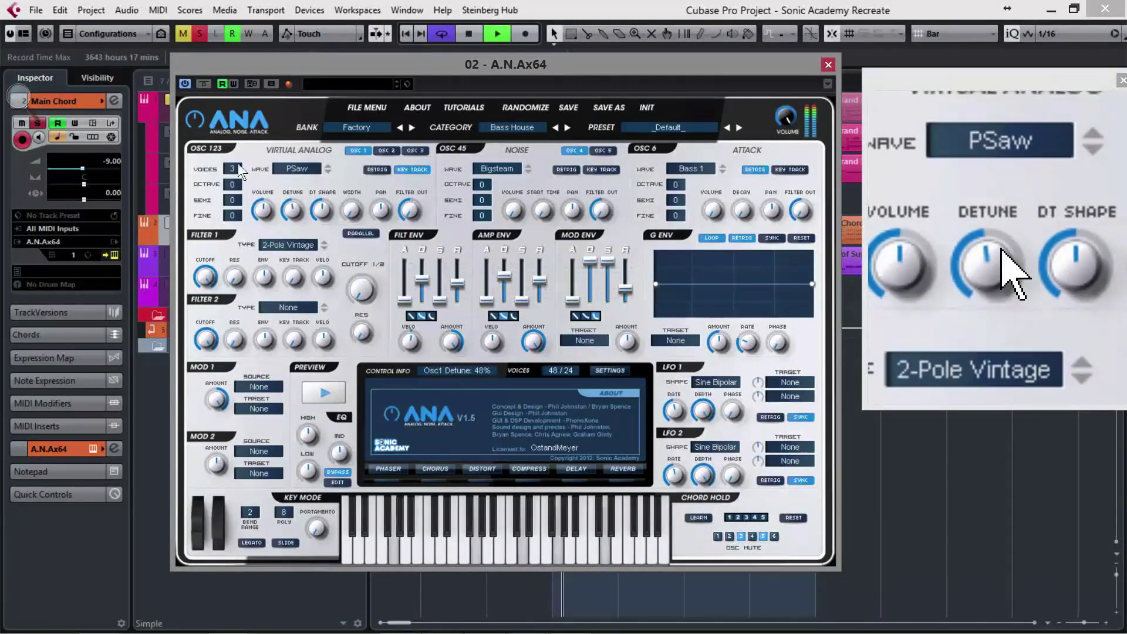
drag(326, 206, 331, 273)
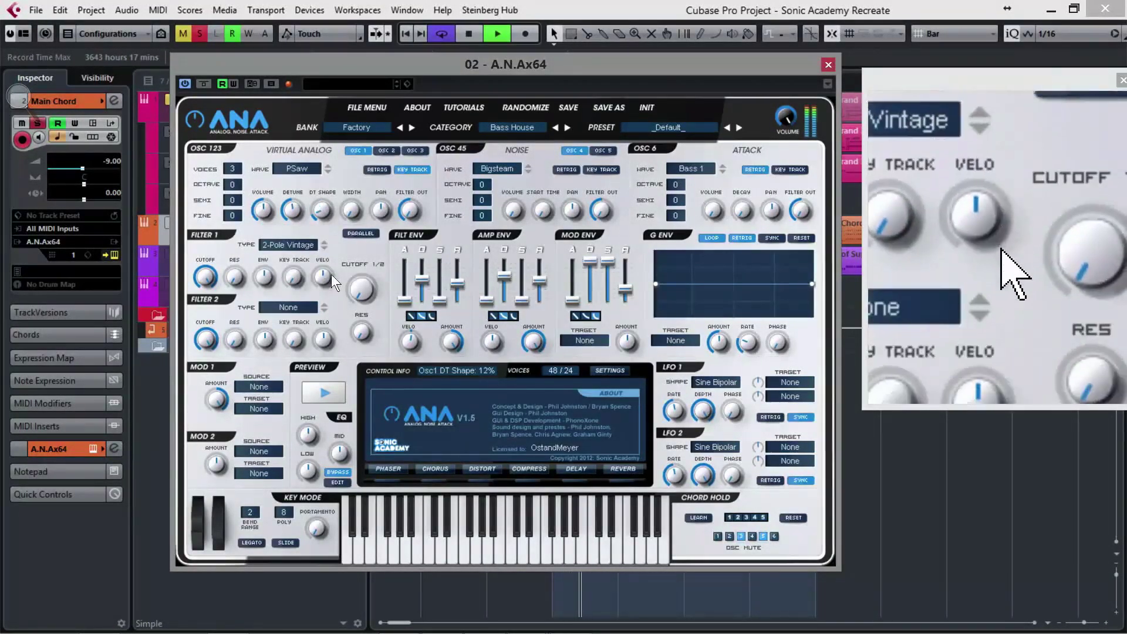
drag(357, 174, 359, 160)
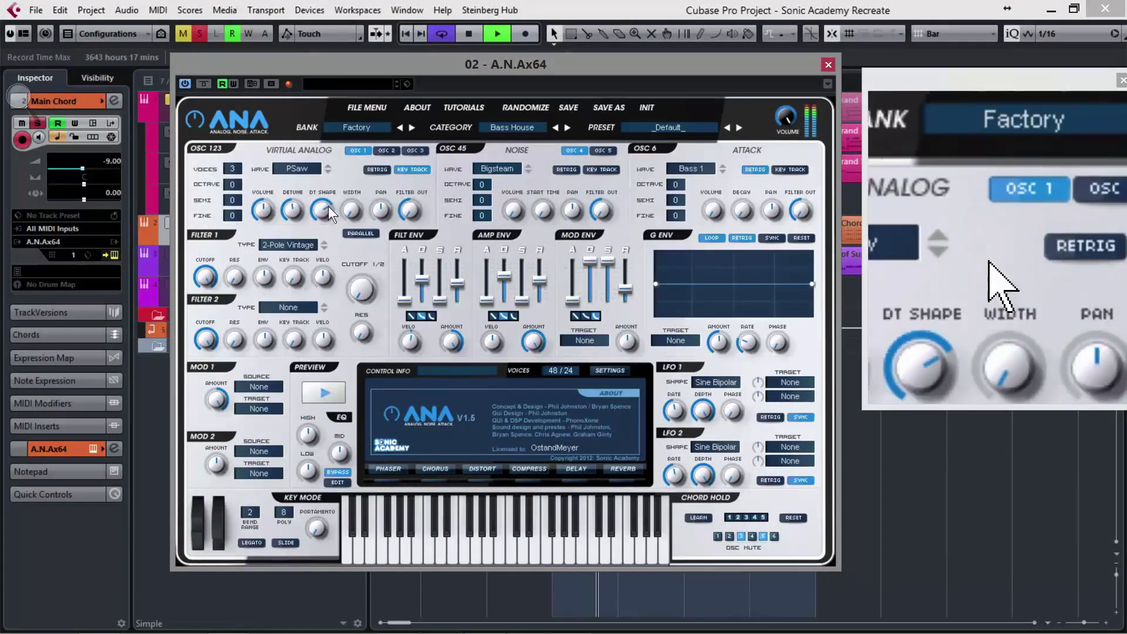
mouse_move(294, 205)
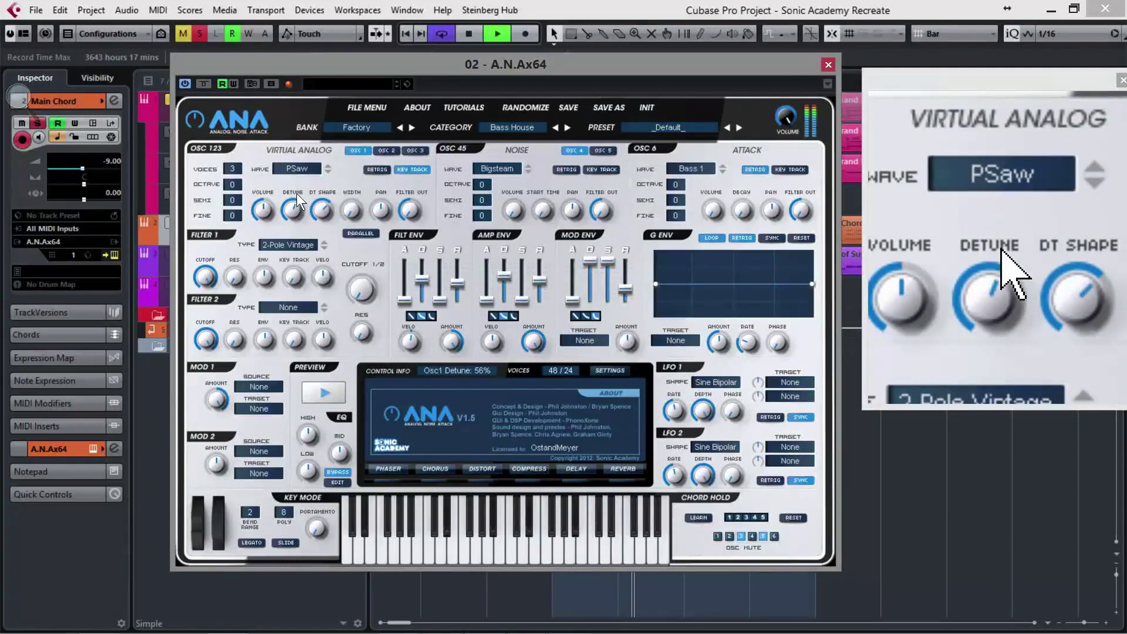
Set oscillator 1's stereo width to 58% and its DT Shape to 65%, checking the sound during playback
mouse_move(361, 208)
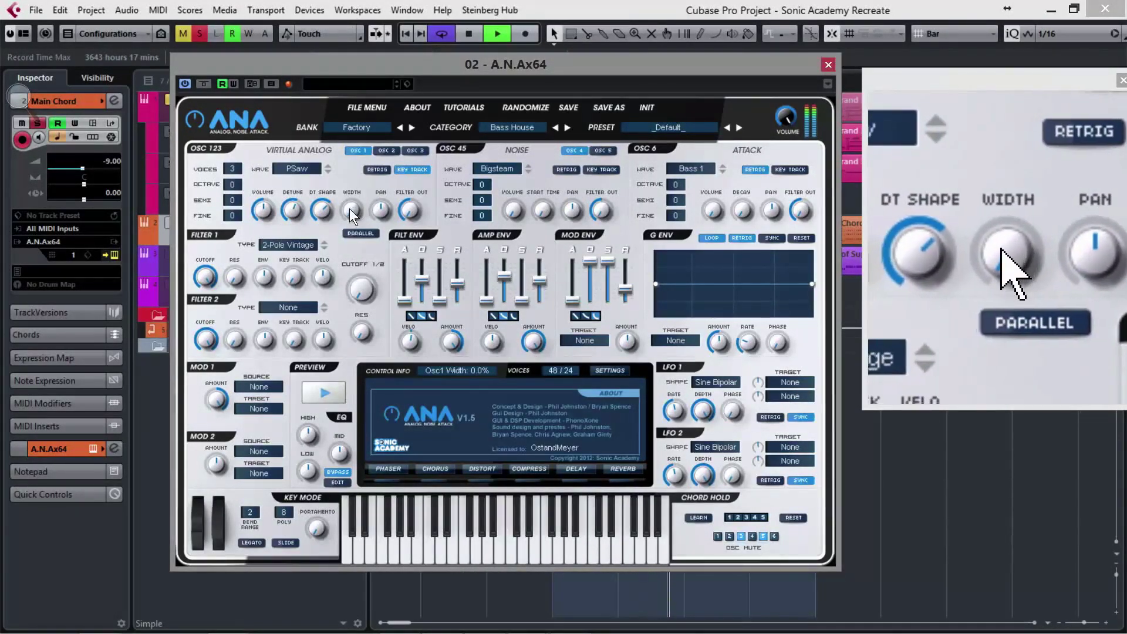
key(space)
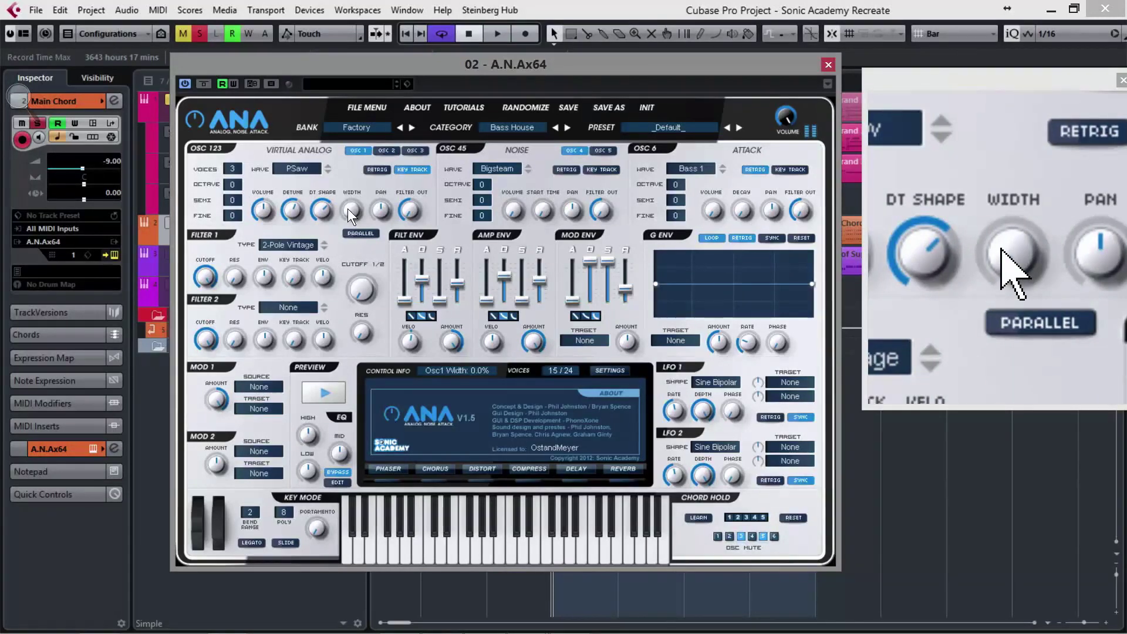
scroll(349, 210, up, 5)
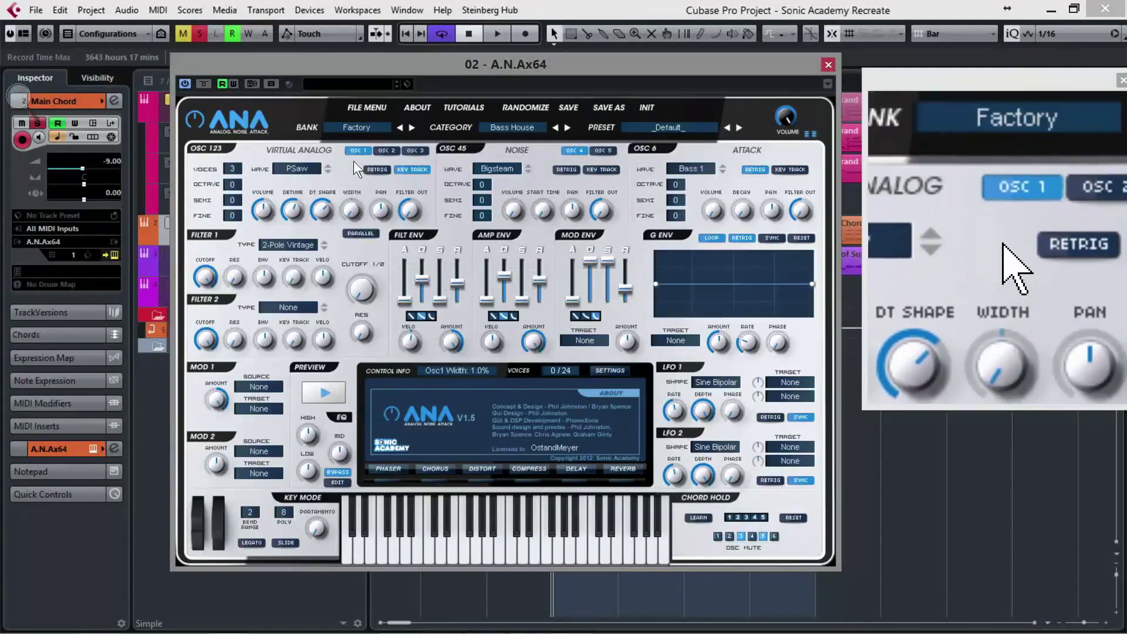
key(space)
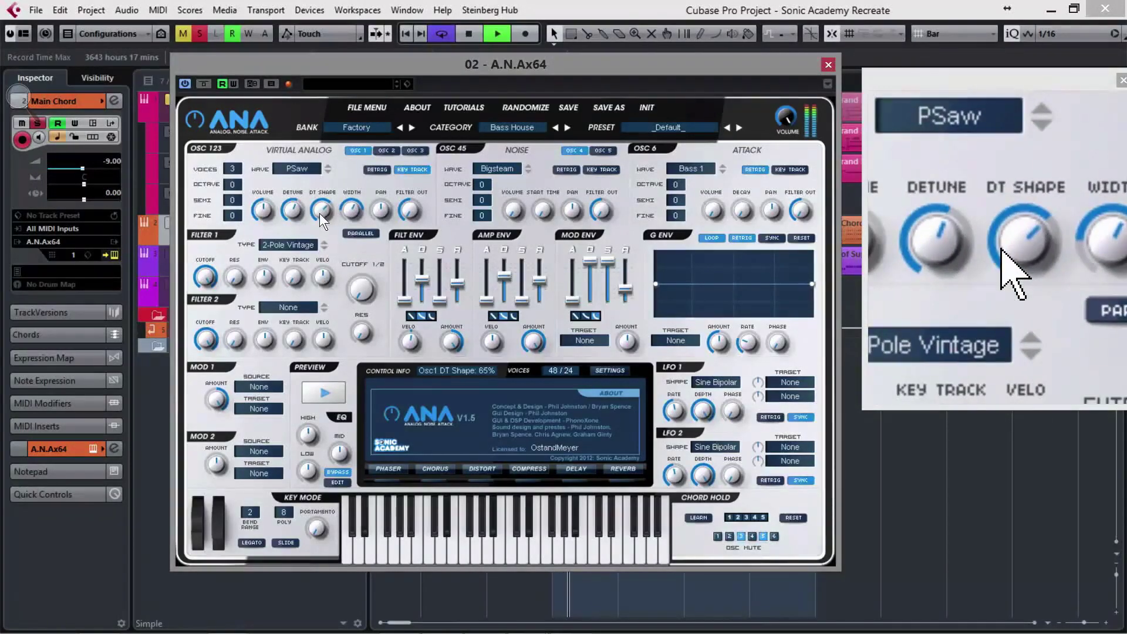
scroll(349, 213, up, 2)
key(space)
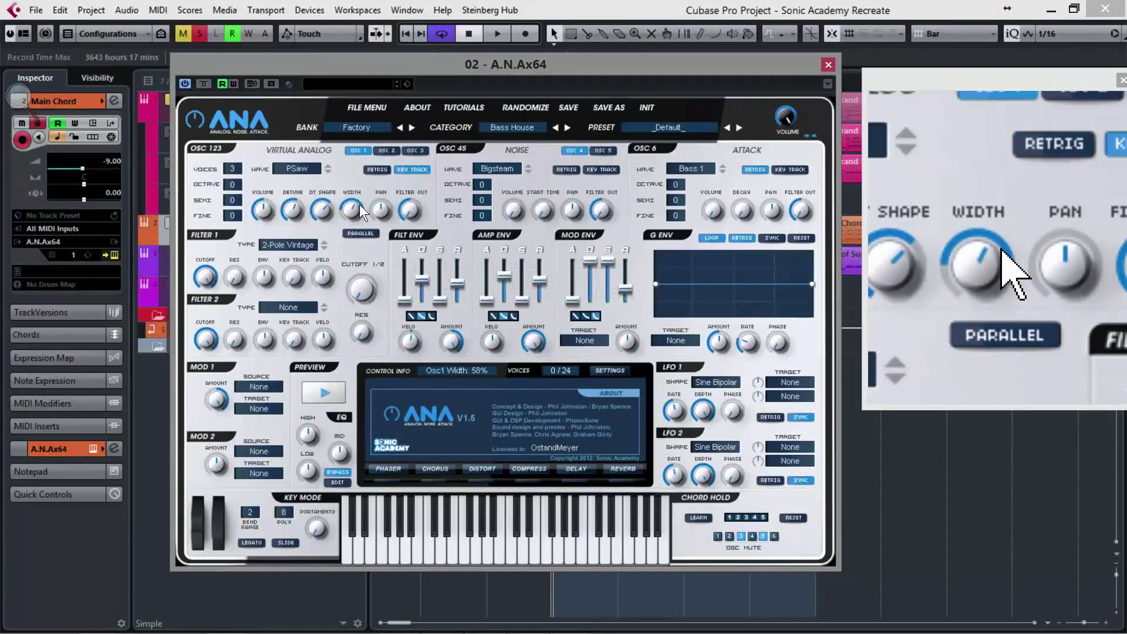
Compare lower and higher detune amounts on oscillator 1 and set its width to 66% while the chords play
key(space)
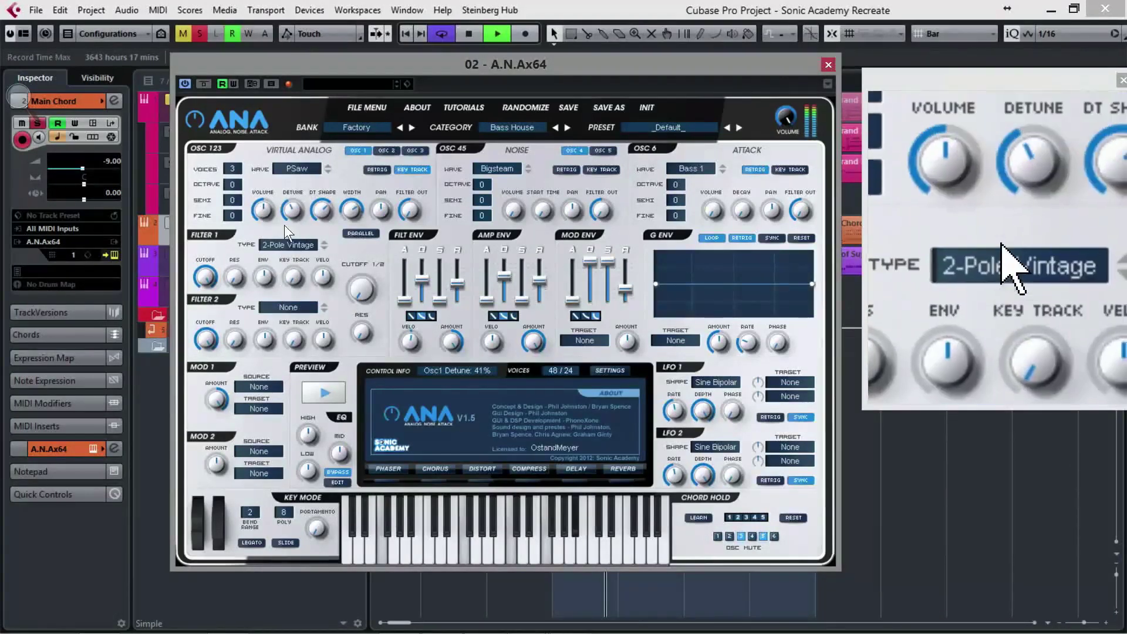
scroll(288, 206, down, 3)
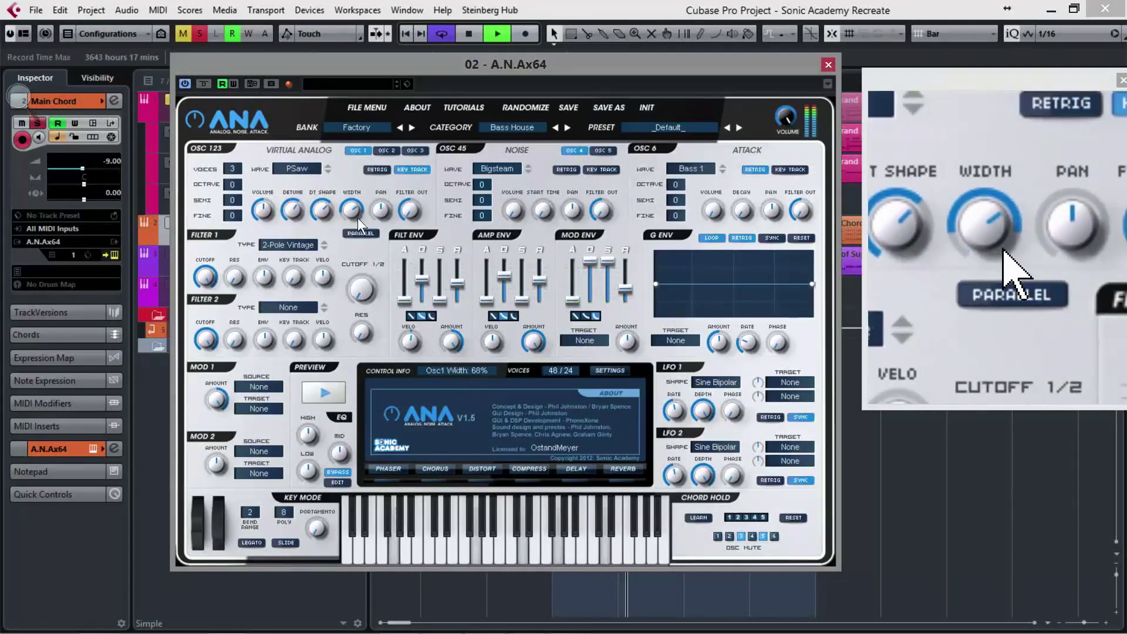
drag(351, 241, 345, 216)
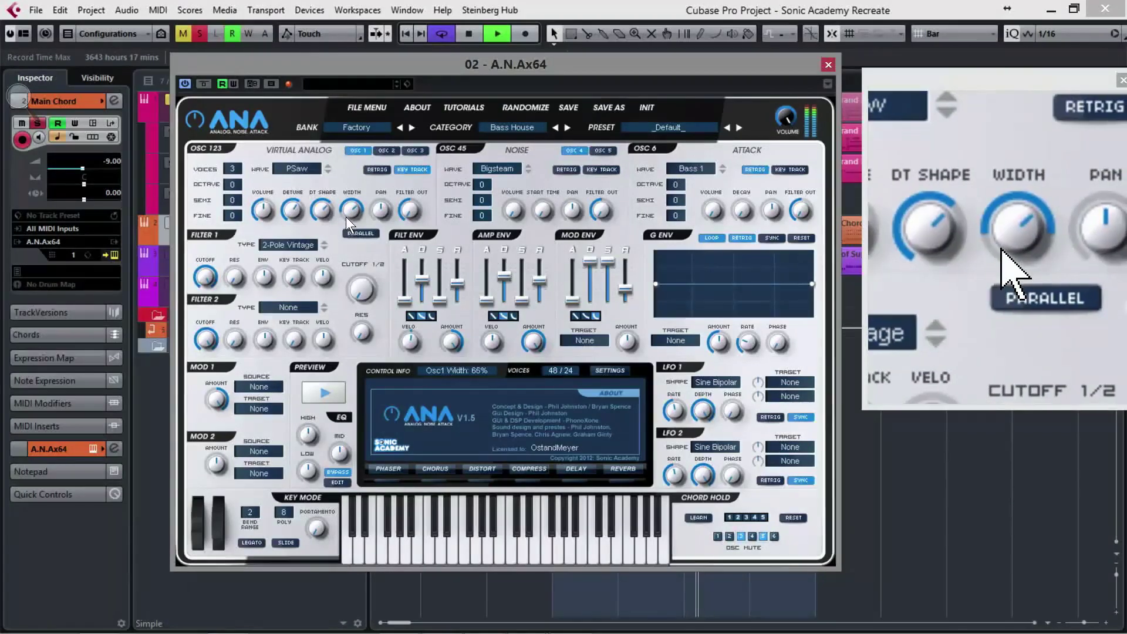
key(space)
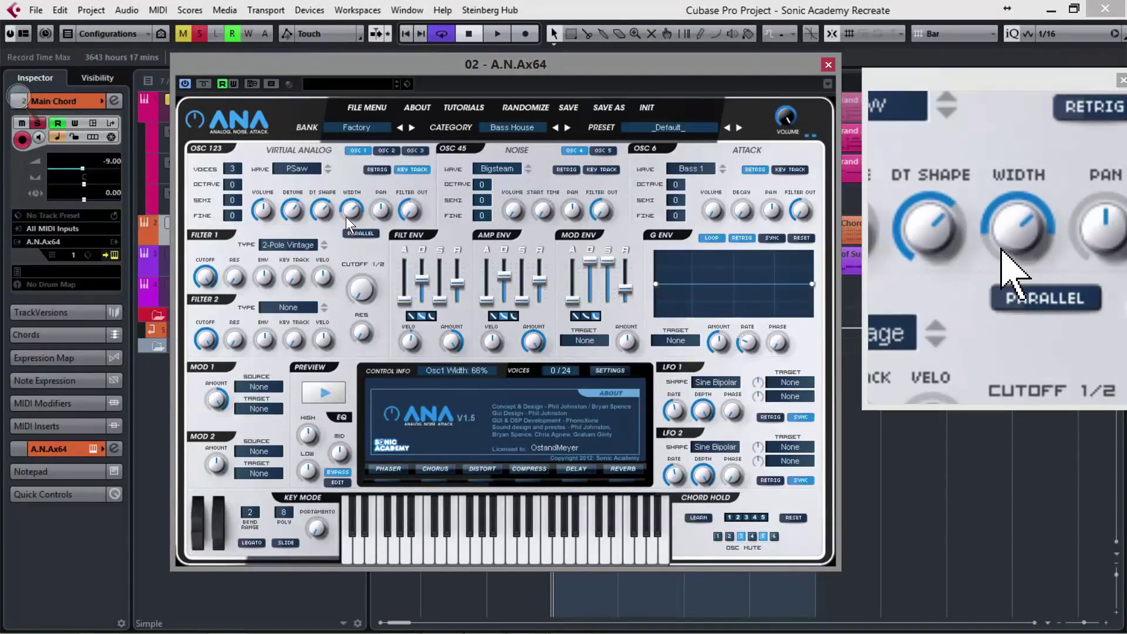
key(space)
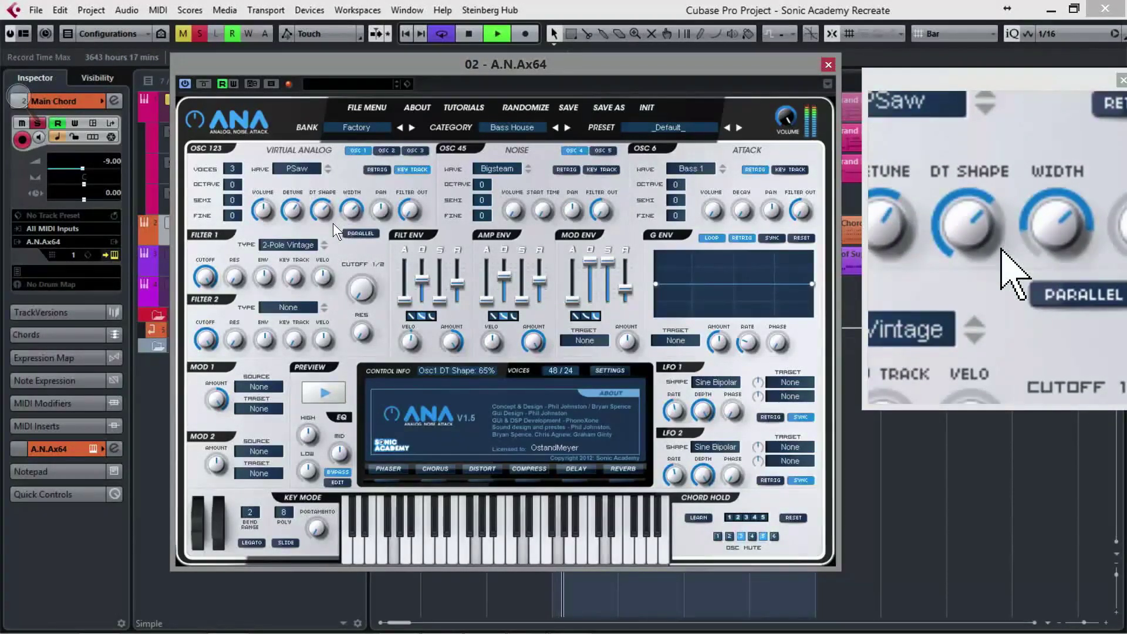
Slightly lengthen the releases of the filter and amp envelopes while the chord loop plays
mouse_move(361, 290)
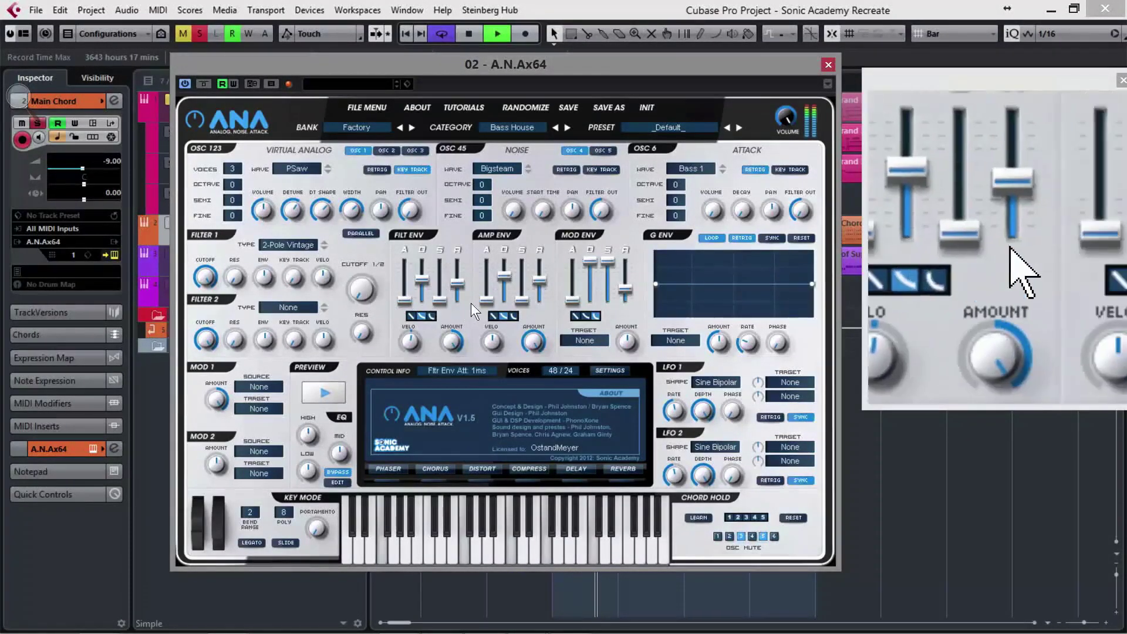
mouse_move(460, 281)
drag(460, 280, 457, 276)
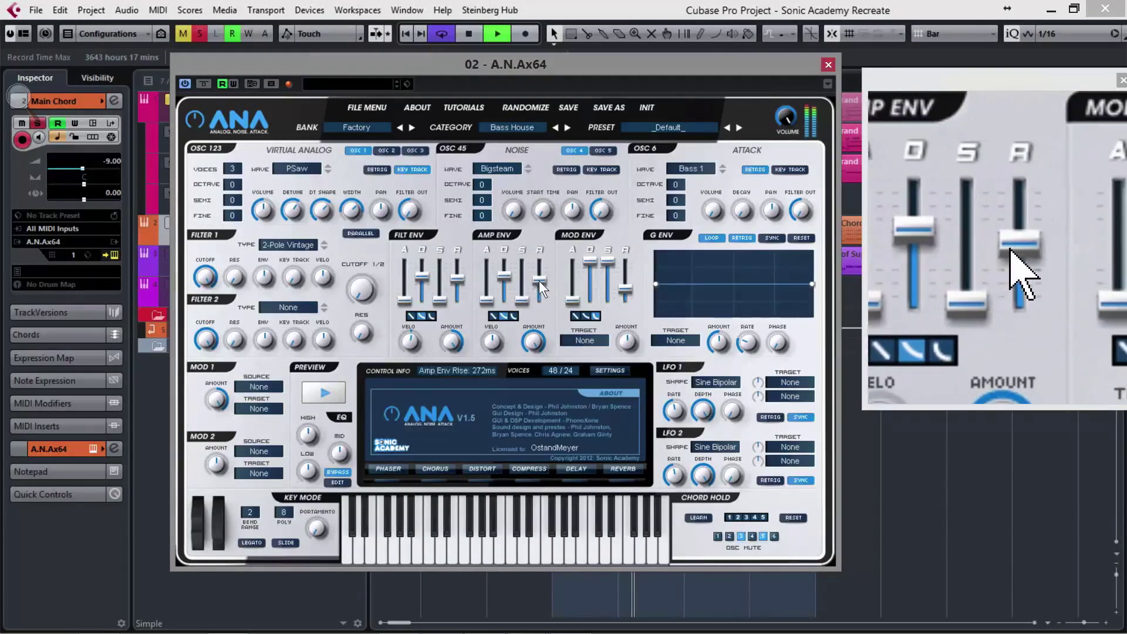
scroll(544, 275, up, 3)
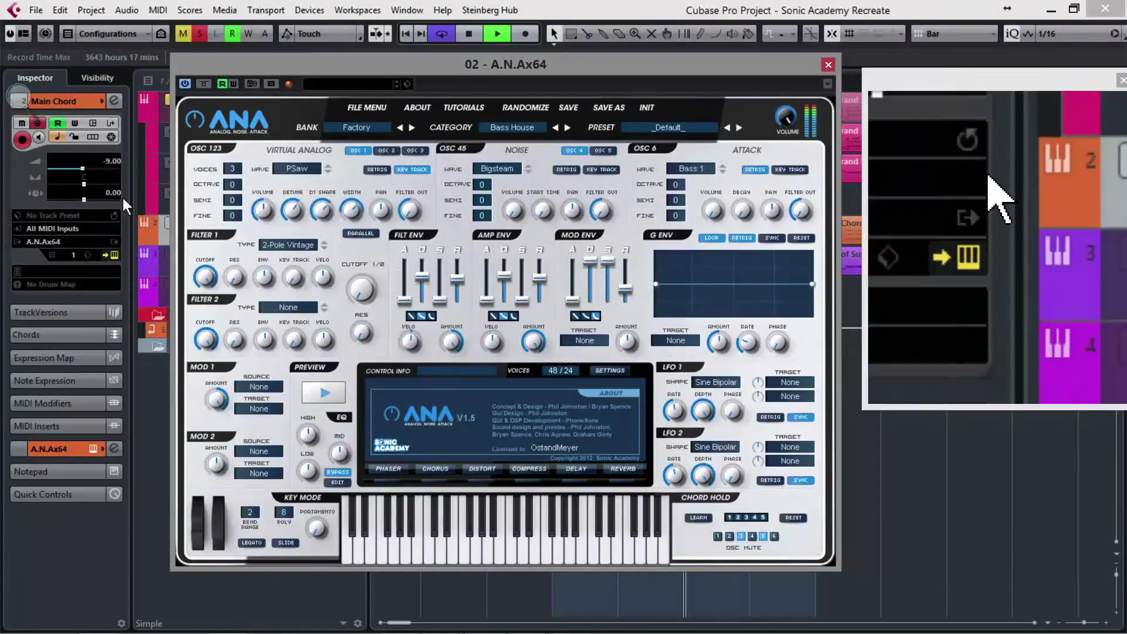
key(space)
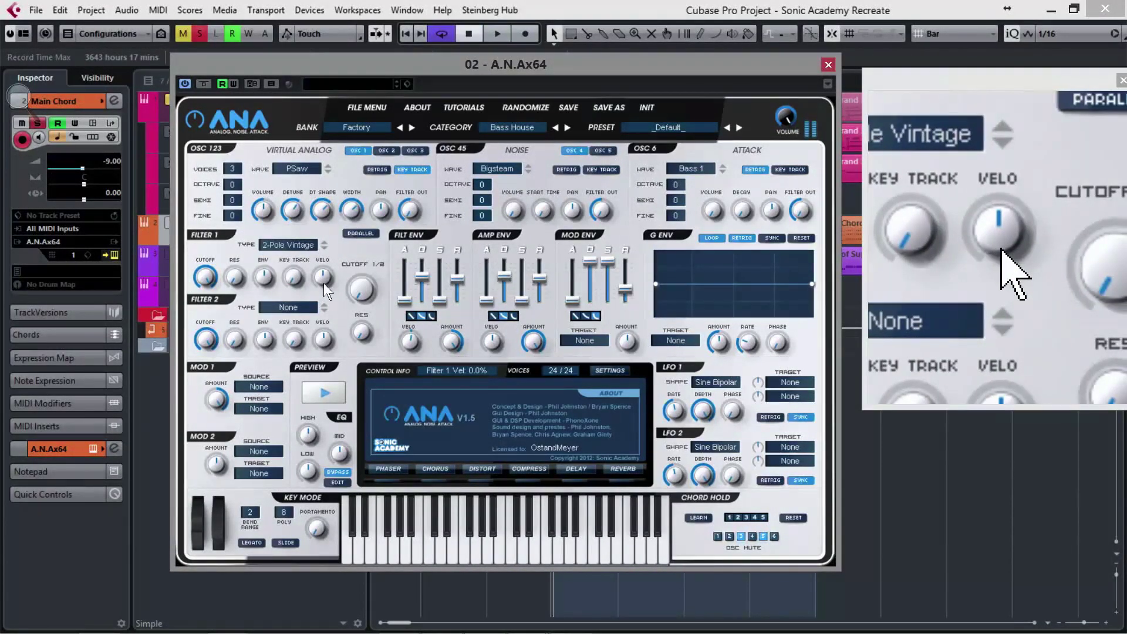
Change filter 1 to 4-Pole Vintage, lowering its cutoff and setting its resonance to 0.08
click(292, 247)
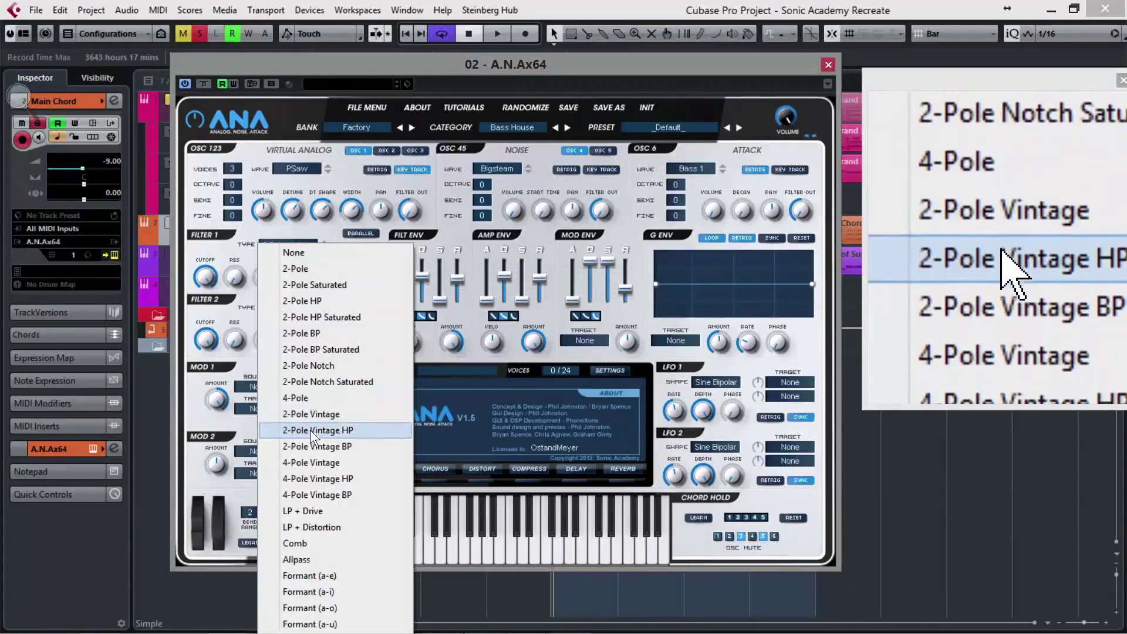
click(319, 467)
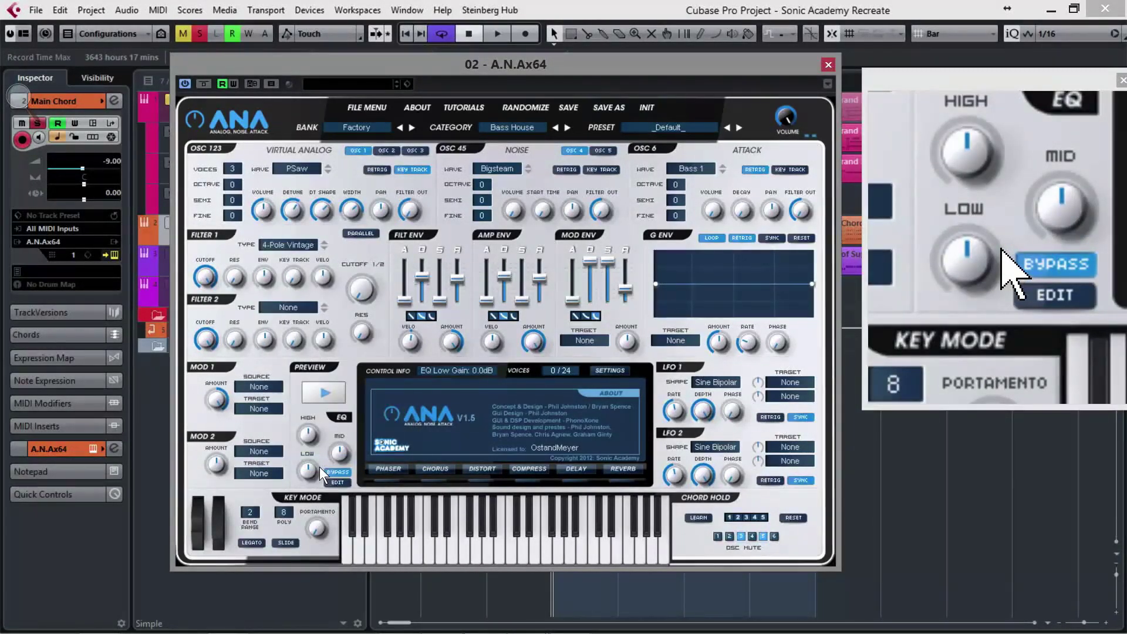
key(space)
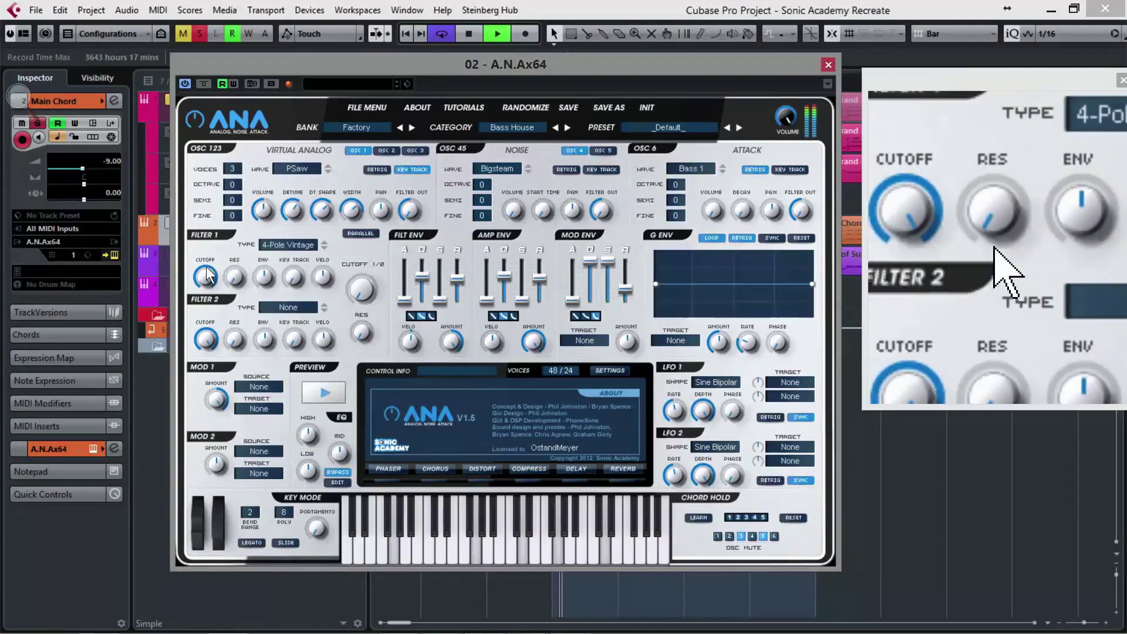
drag(206, 275, 206, 338)
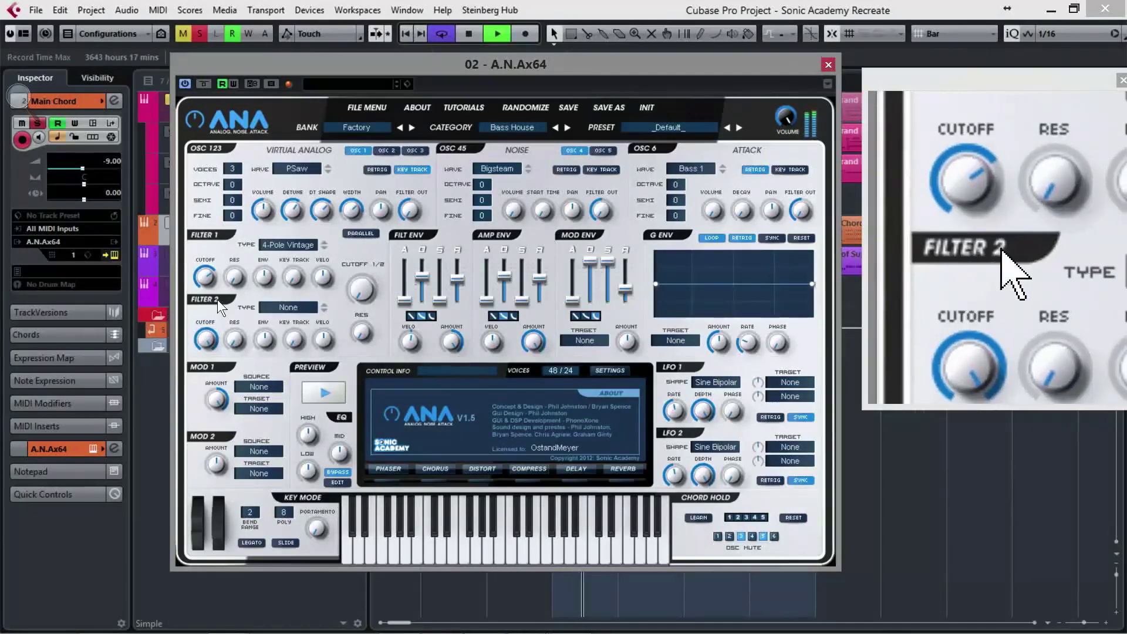
key(space)
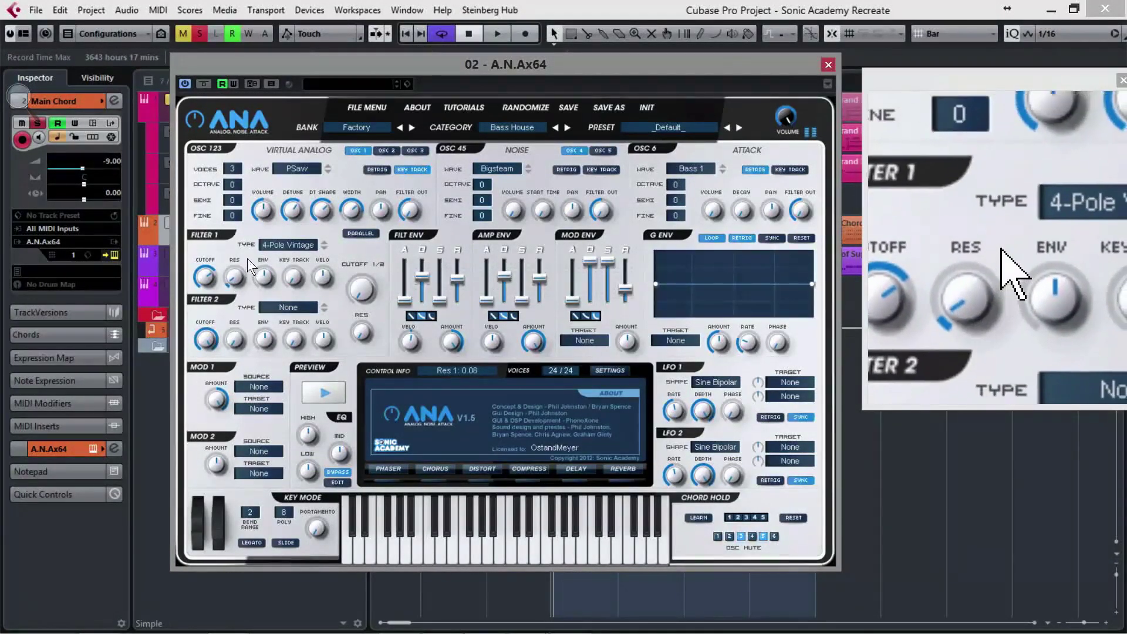
Pull filter 1's cutoff down further and set its envelope amount to 43.4%
key(space)
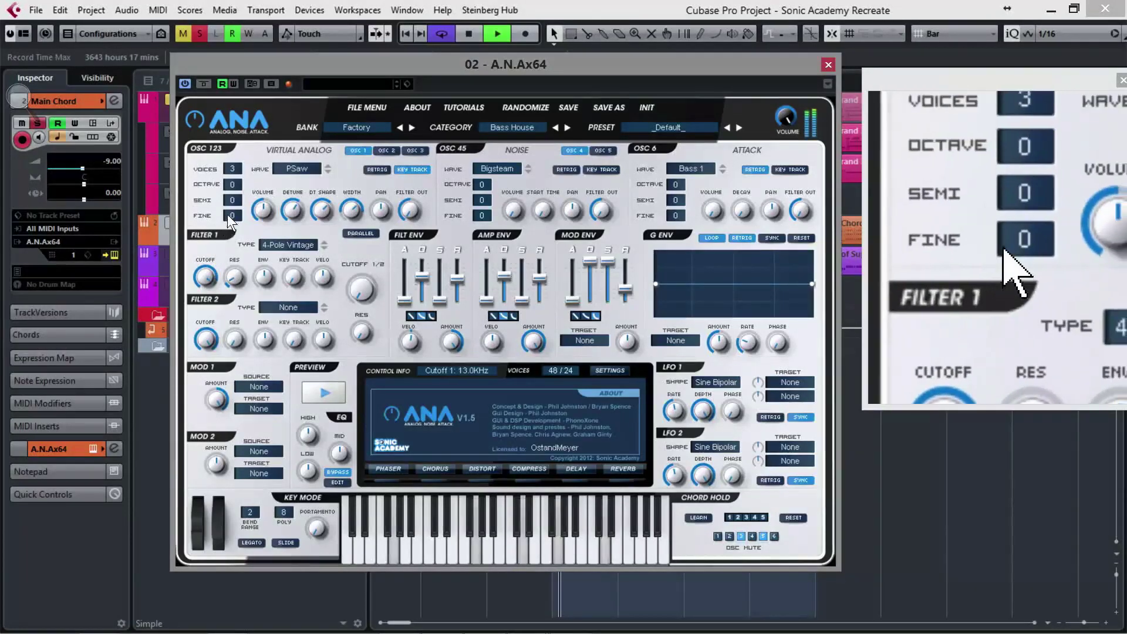
drag(215, 283, 211, 311)
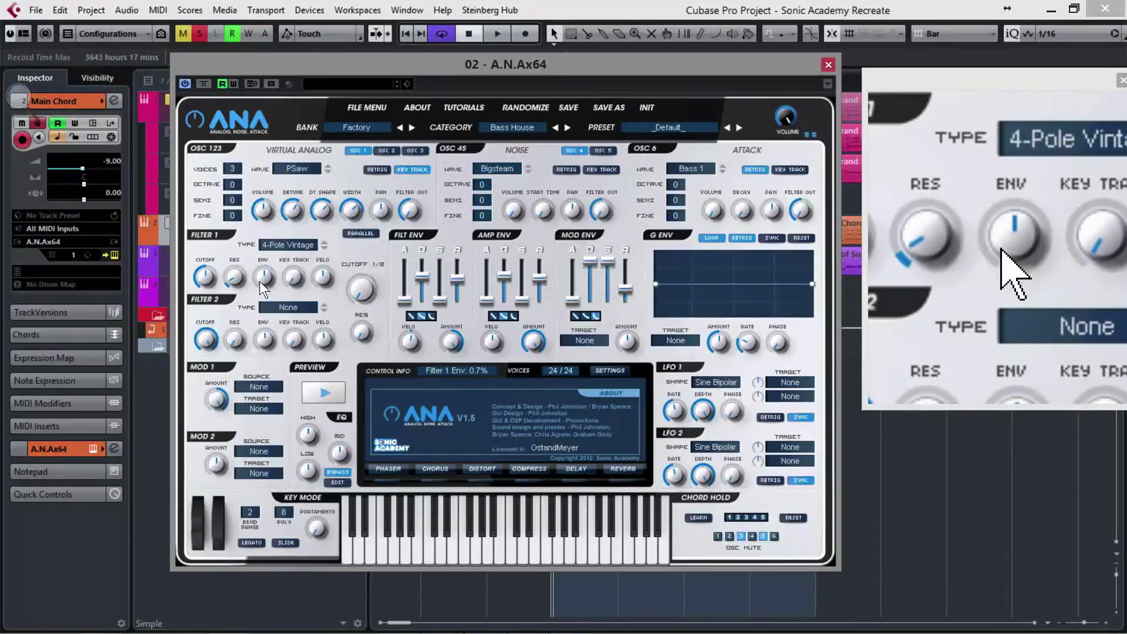
drag(259, 280, 275, 249)
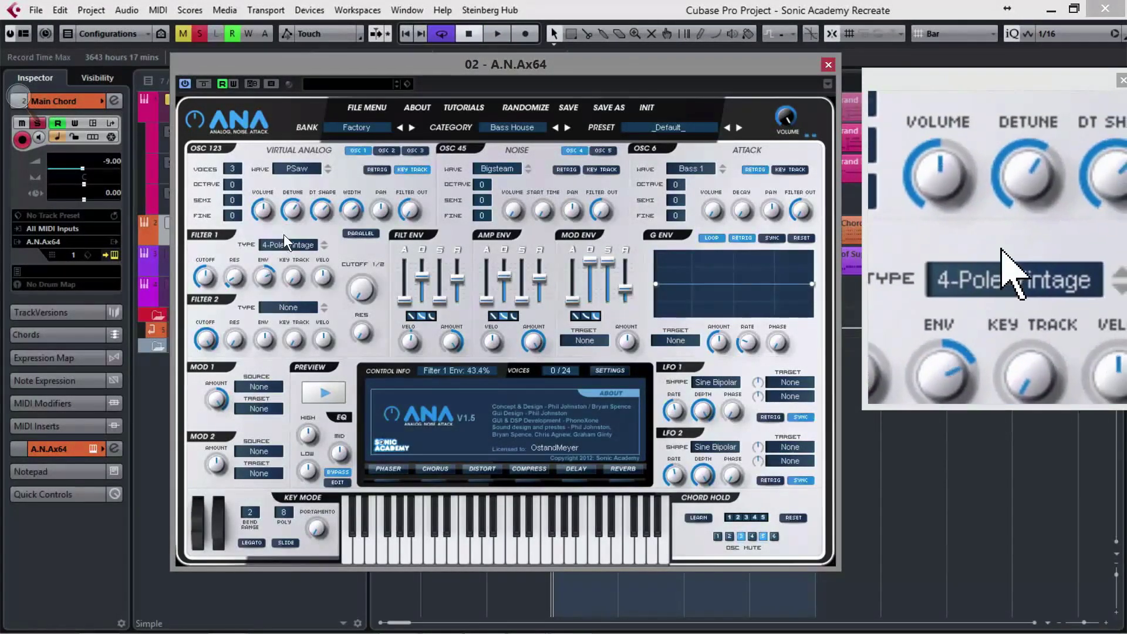
Adjust the shared Cutoff 1/2 during playback and set the filter envelope's decay to 292 ms
key(space)
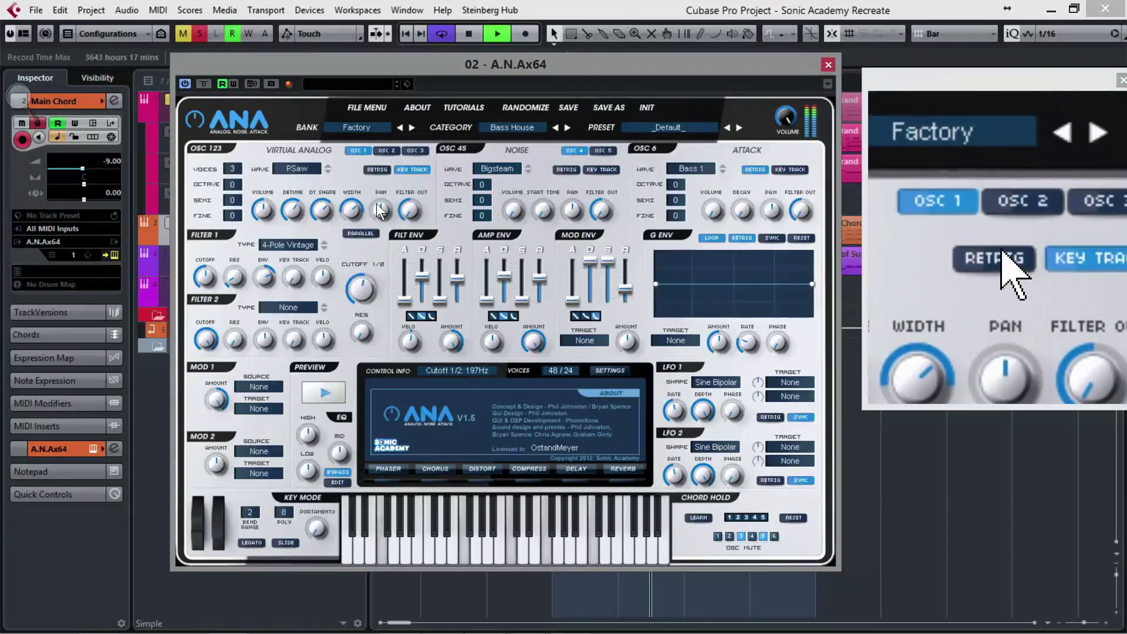
drag(364, 277, 362, 281)
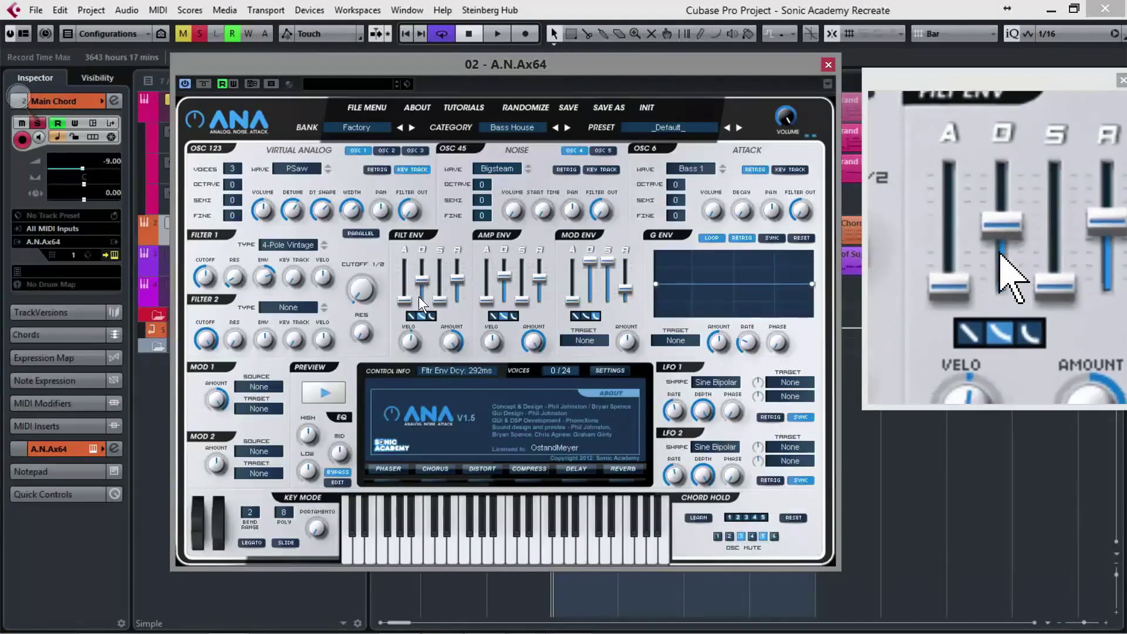
Audition the filter envelope's curves, keep Sft Log, then lengthen its decay slightly and set its velocity to 59%
key(space)
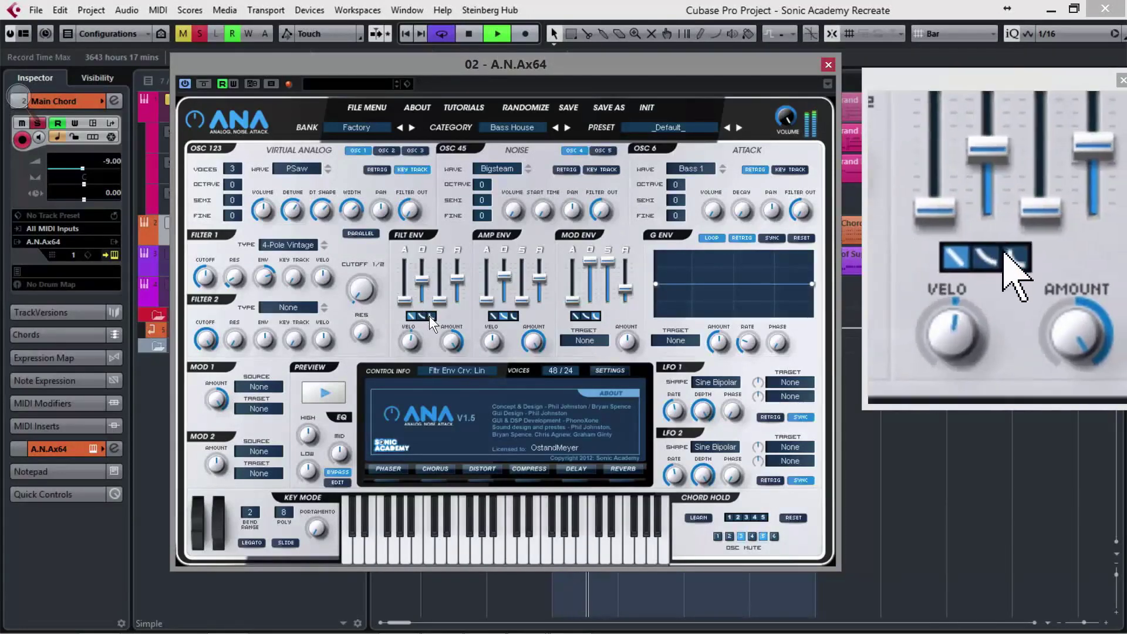
key(space)
key(space)
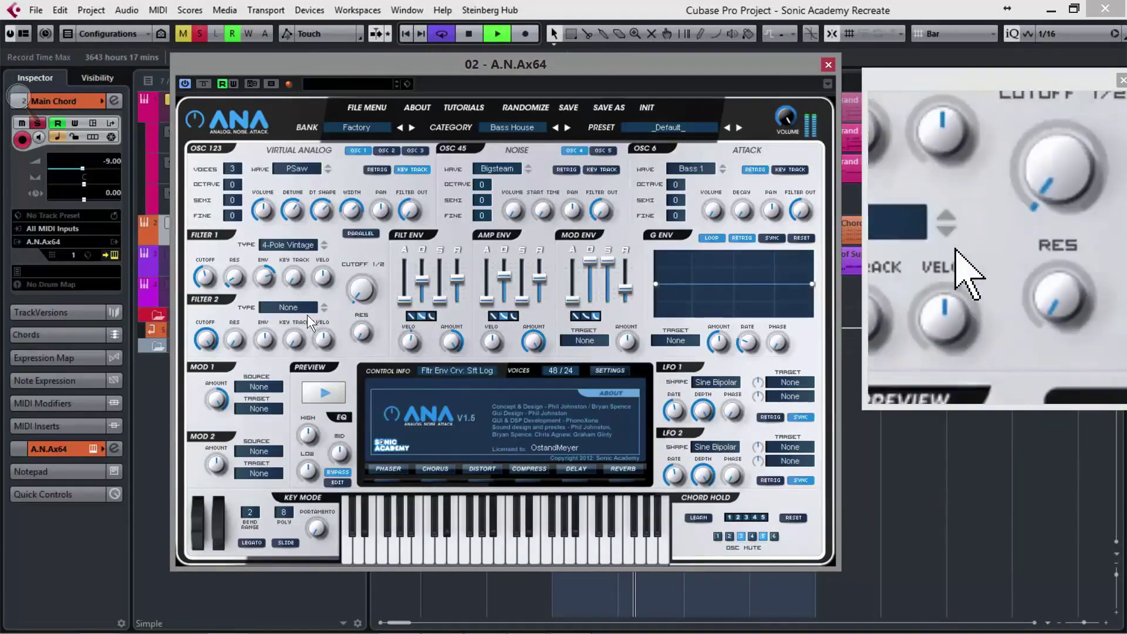
drag(420, 282, 418, 274)
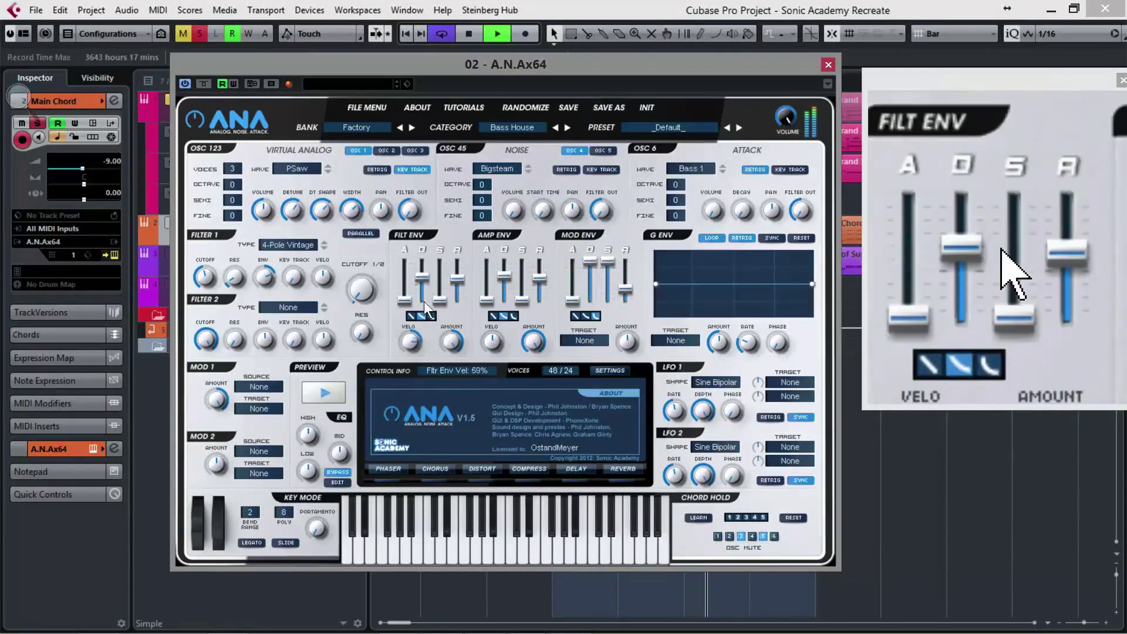
Compare the filter envelope's Sft Log and Lin curves during playback, then shorten its decay slightly
drag(414, 340, 421, 316)
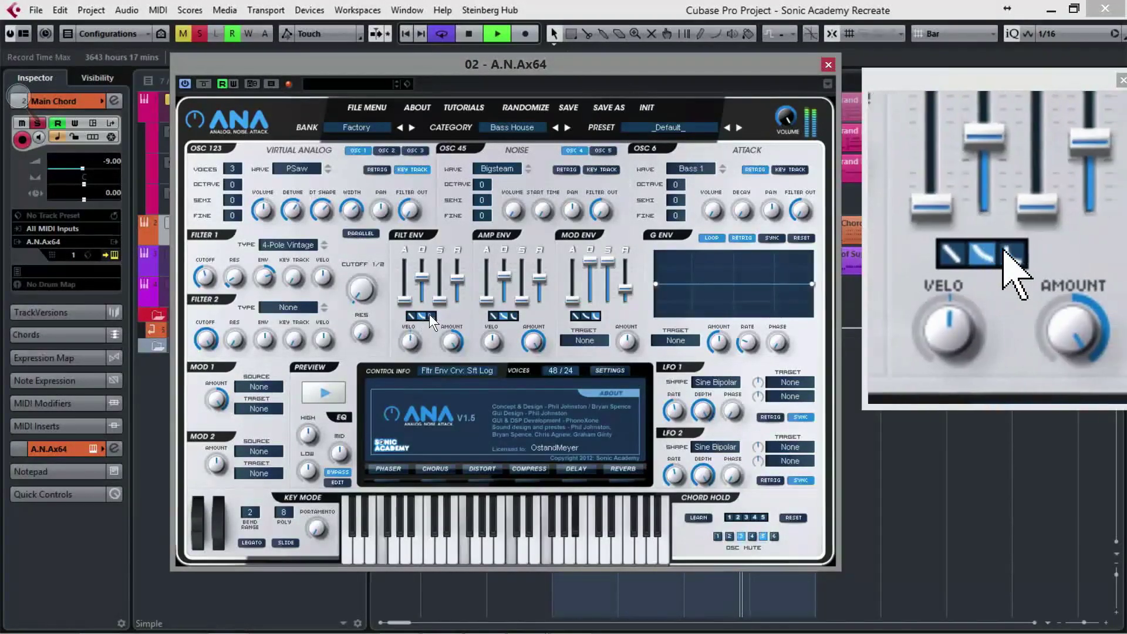
click(412, 316)
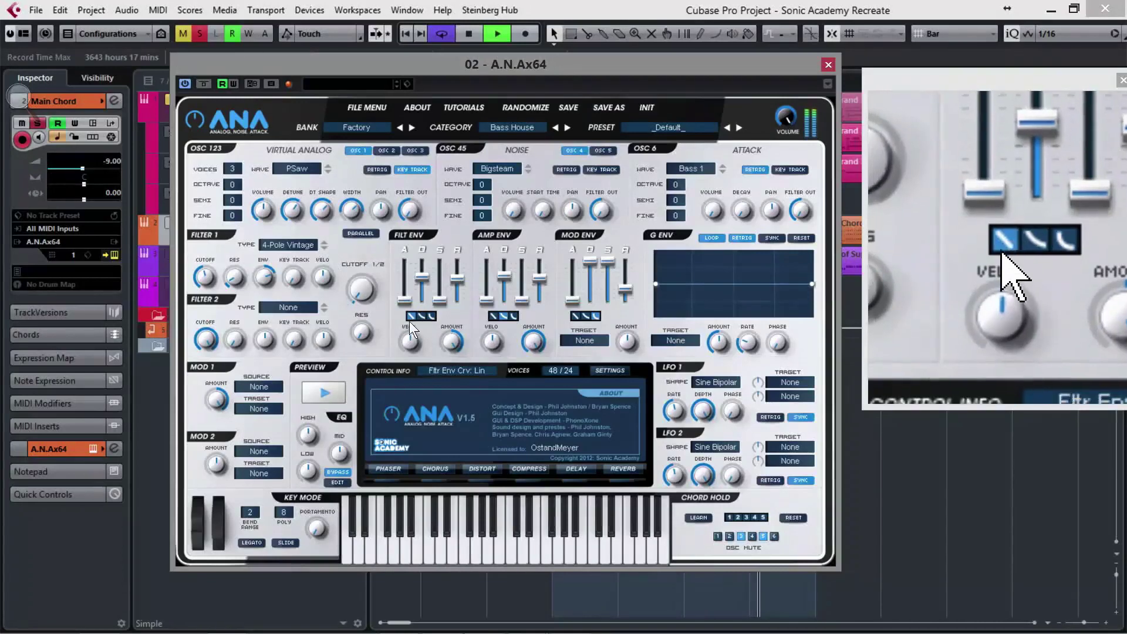
drag(423, 281, 424, 282)
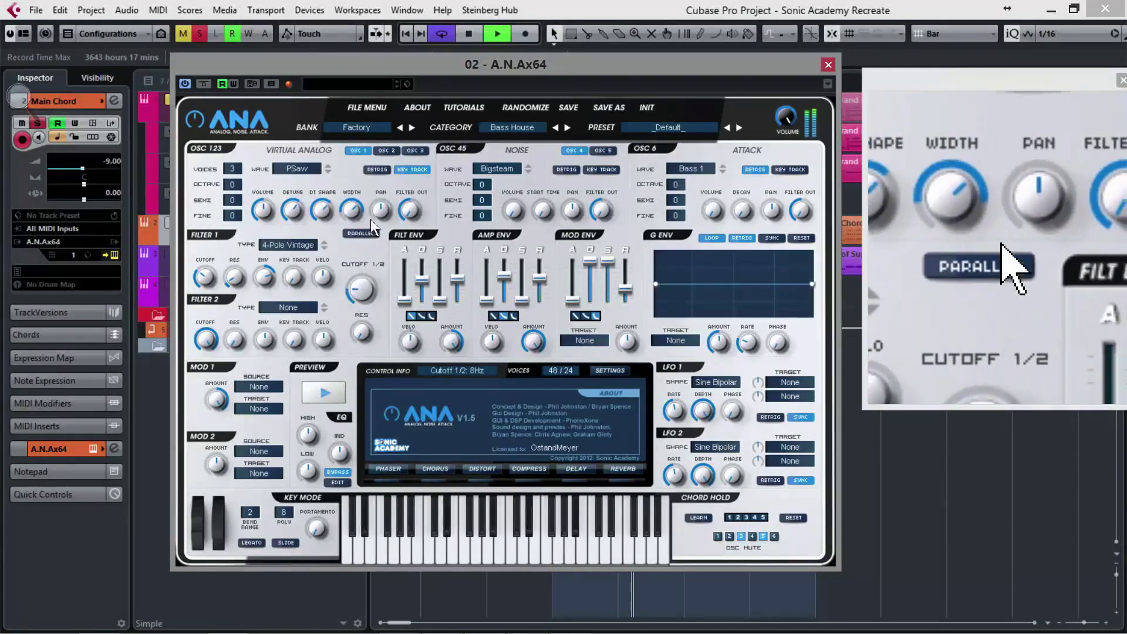
Sweep the shared Cutoff 1/2 up and down, settle it at 6 Hz and audition the chord
scroll(351, 273, up, 2)
scroll(351, 273, up, 3)
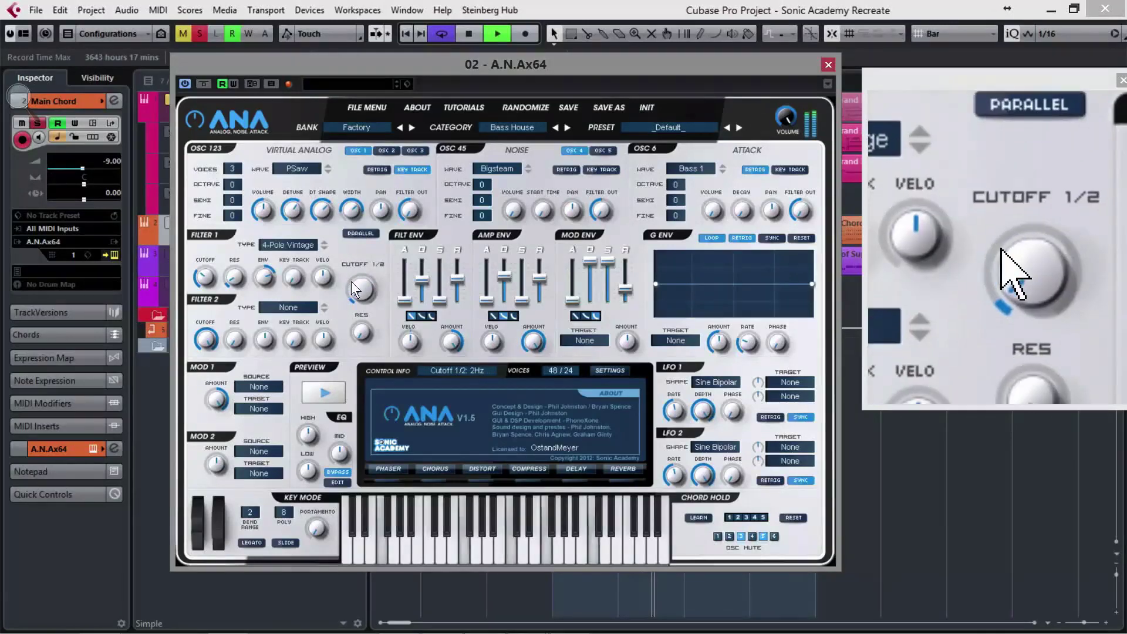
key(space)
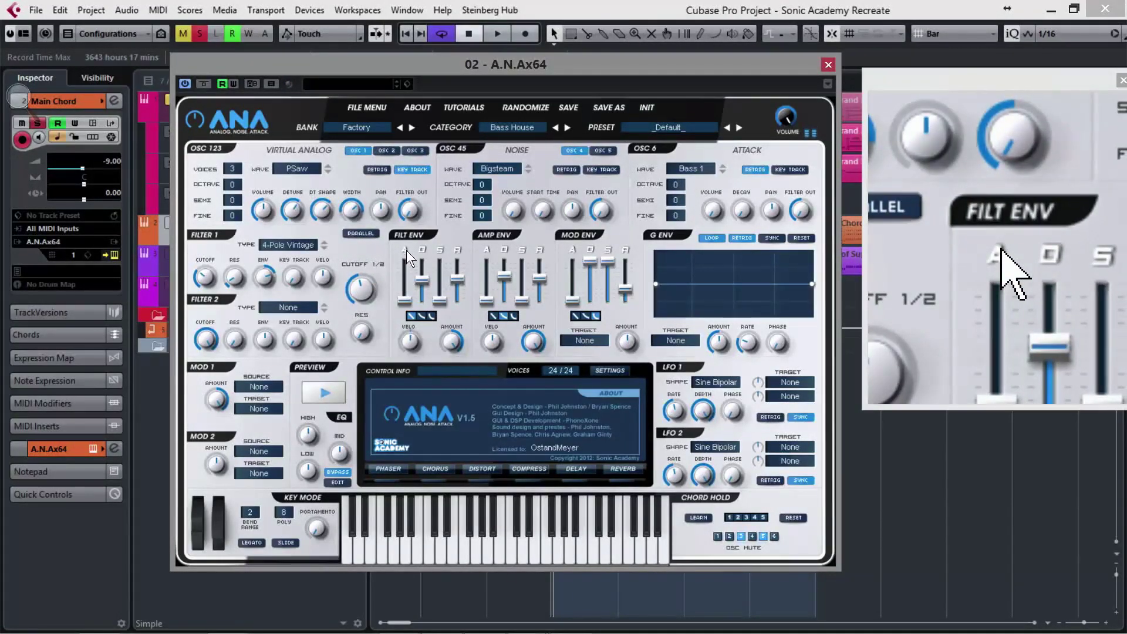
scroll(361, 293, up, 3)
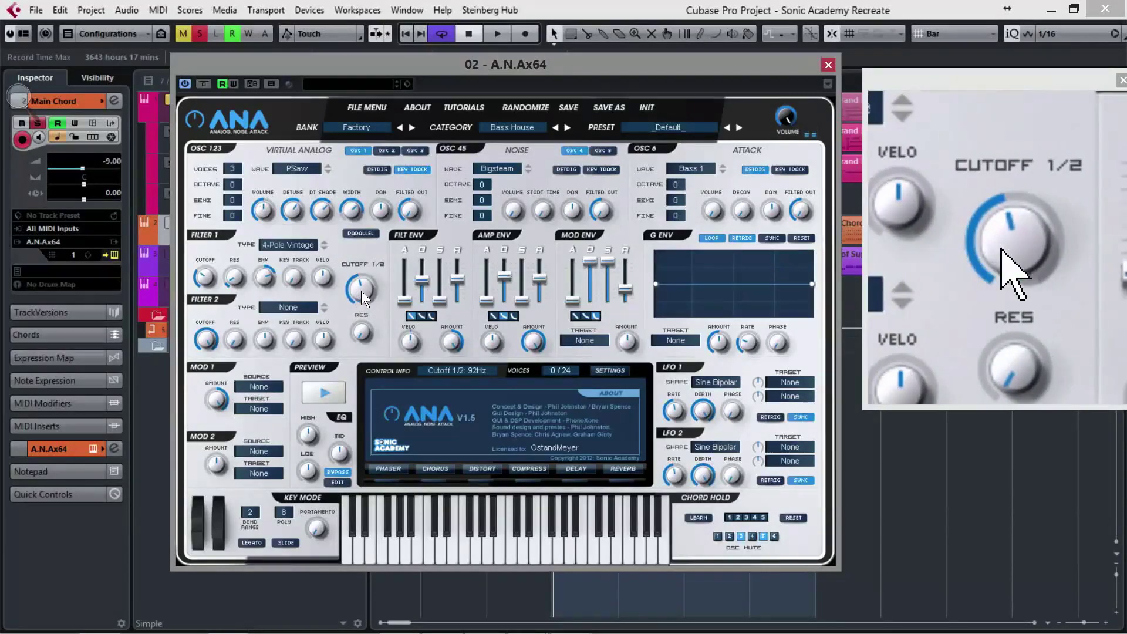
scroll(361, 289, down, 3)
key(space)
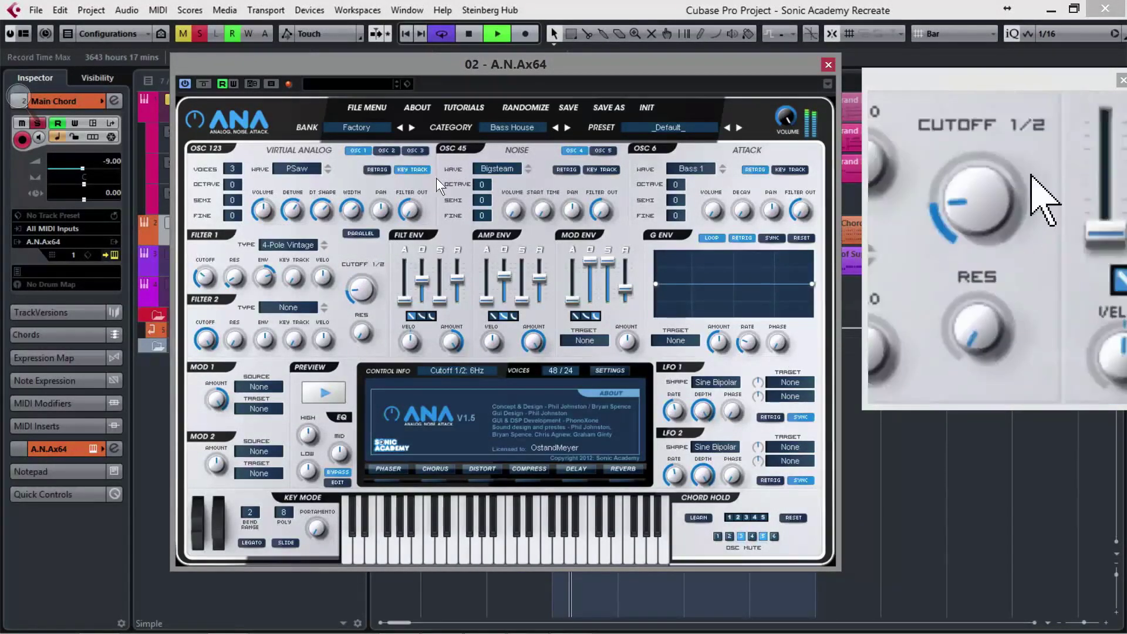
key(space)
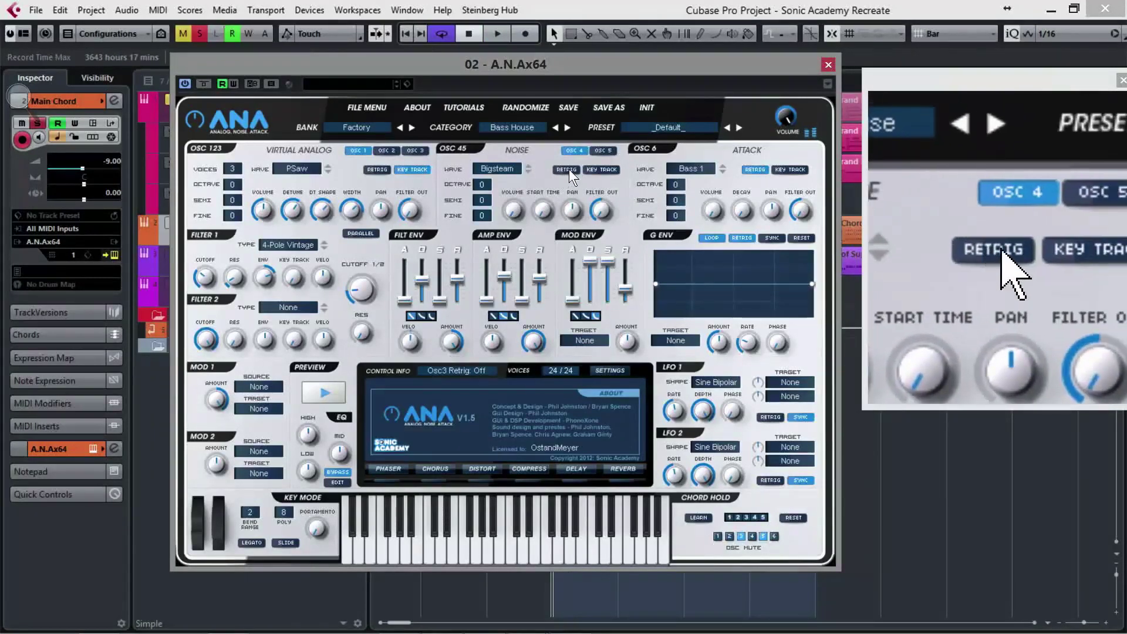
Choose the Bigsteam wave for noise oscillator 4, bring up its volume and set its semitone offset to 2
click(491, 167)
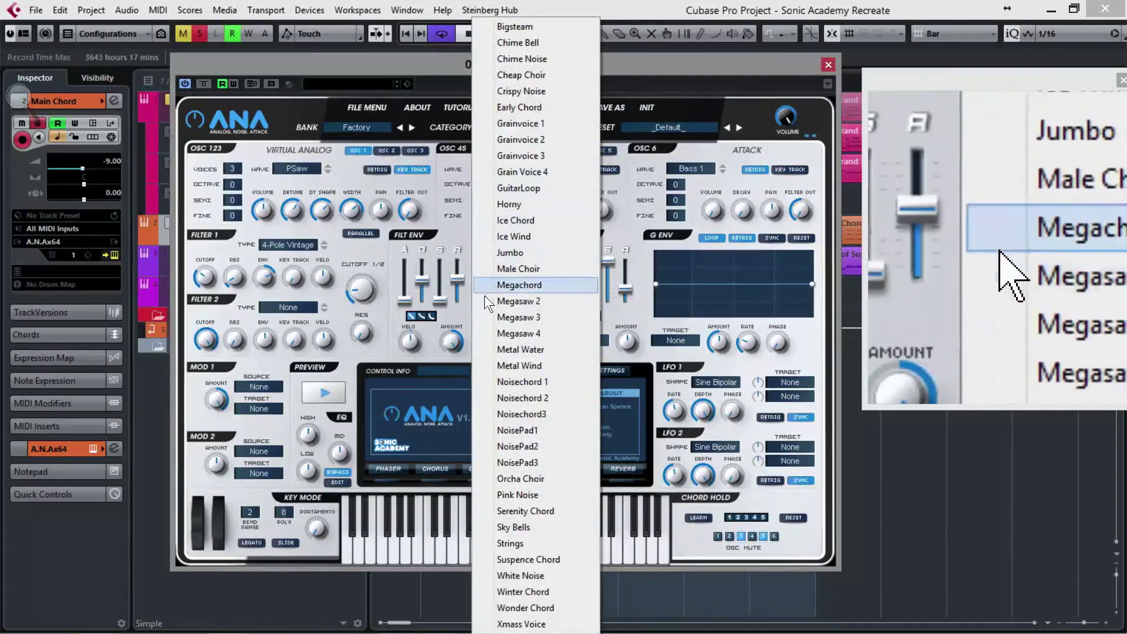
click(531, 32)
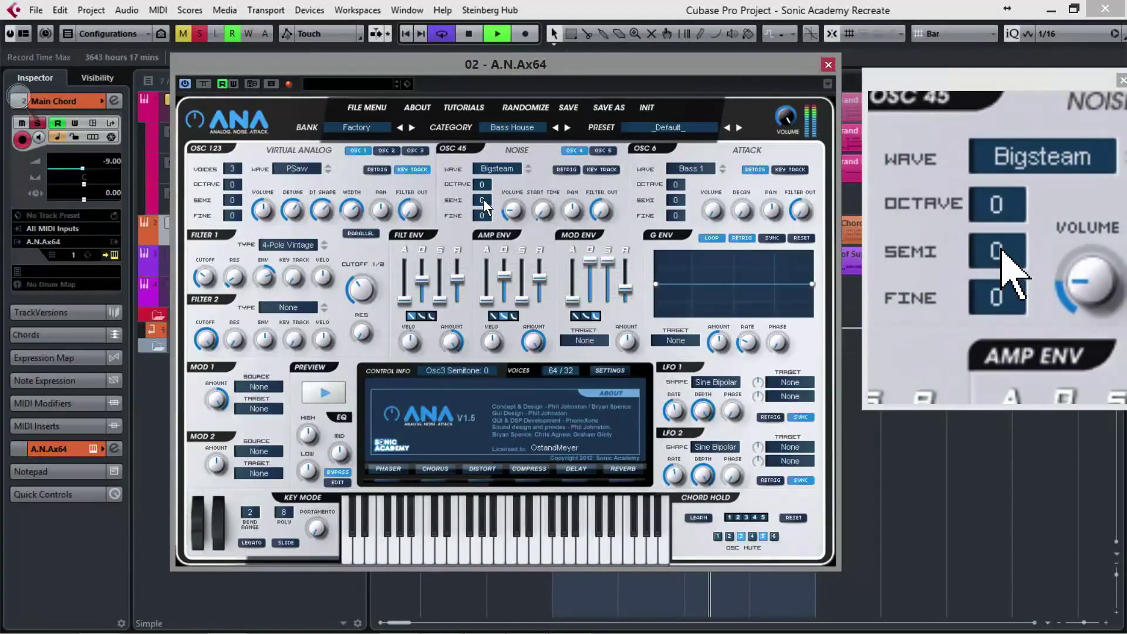
mouse_move(483, 199)
mouse_down()
mouse_move(489, 170)
mouse_move(478, 193)
mouse_up()
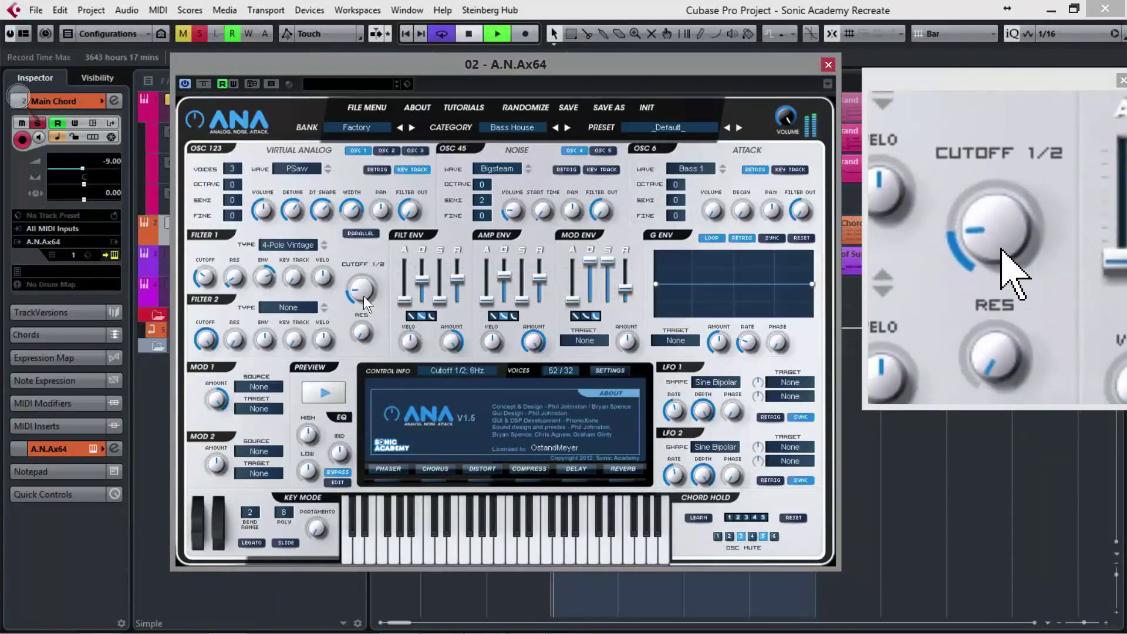
Sweep the shared Cutoff 1/2 upward during playback and lengthen the filter envelope's decay slightly
drag(364, 296, 362, 281)
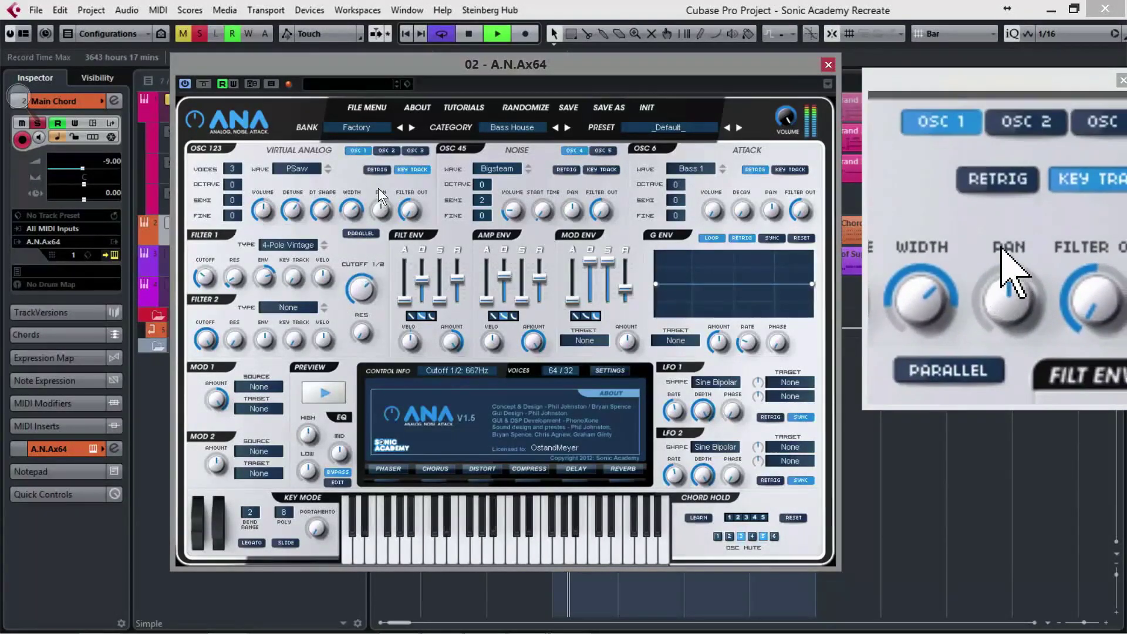
drag(375, 276, 368, 249)
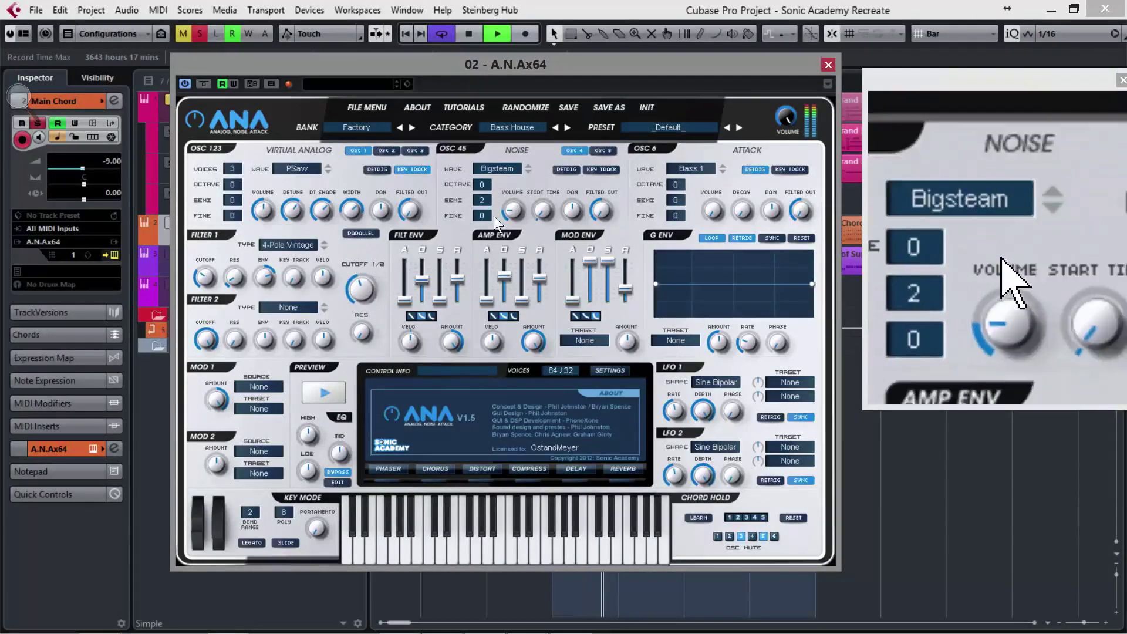
drag(422, 284, 424, 273)
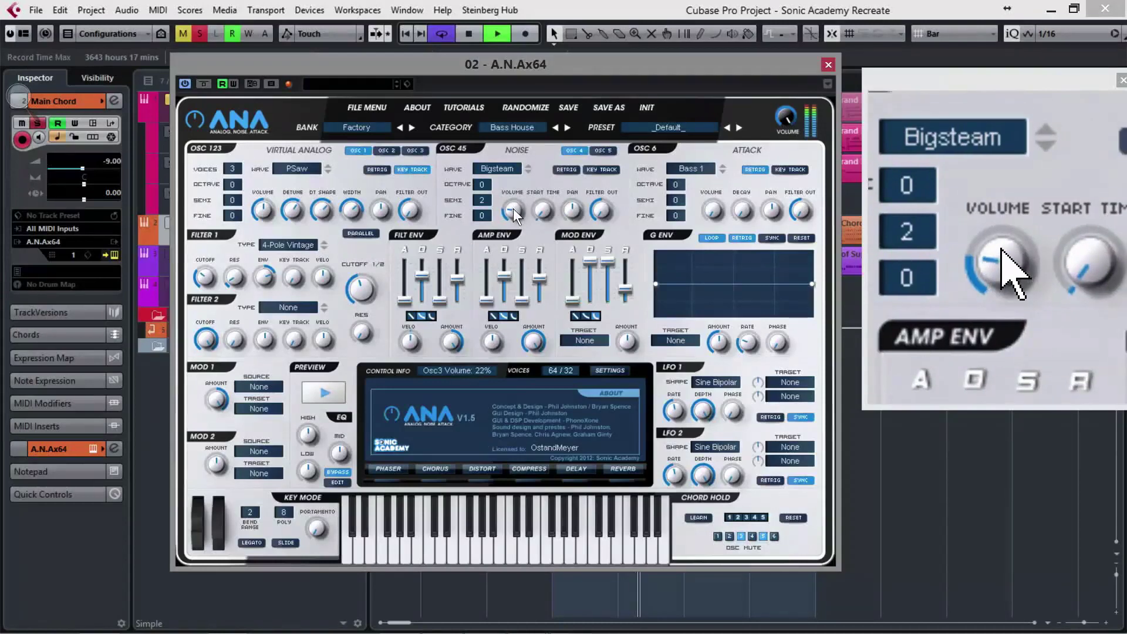
Try a filter envelope sustain of 32% and a higher amp envelope sustain, then pull both back down
drag(445, 294, 445, 286)
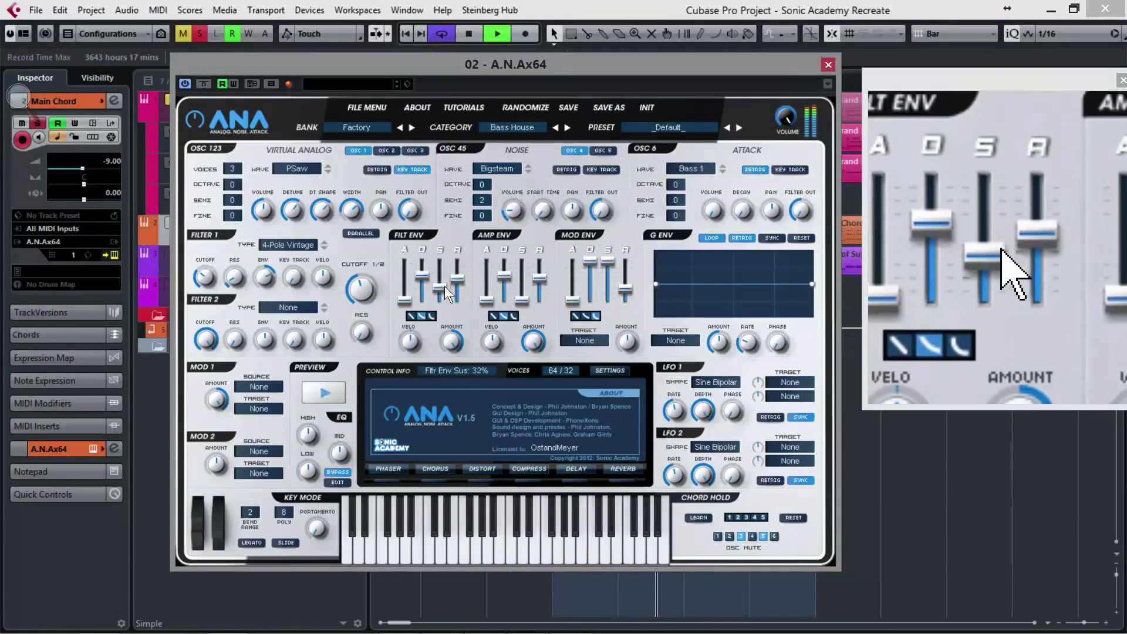
drag(522, 300, 525, 284)
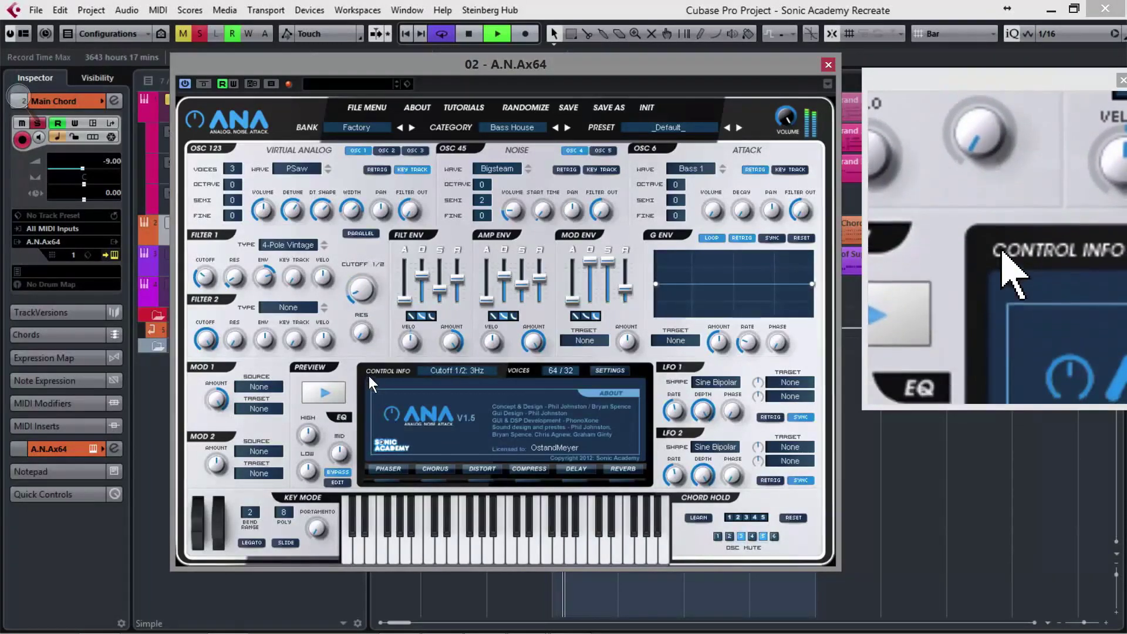
drag(434, 290, 520, 319)
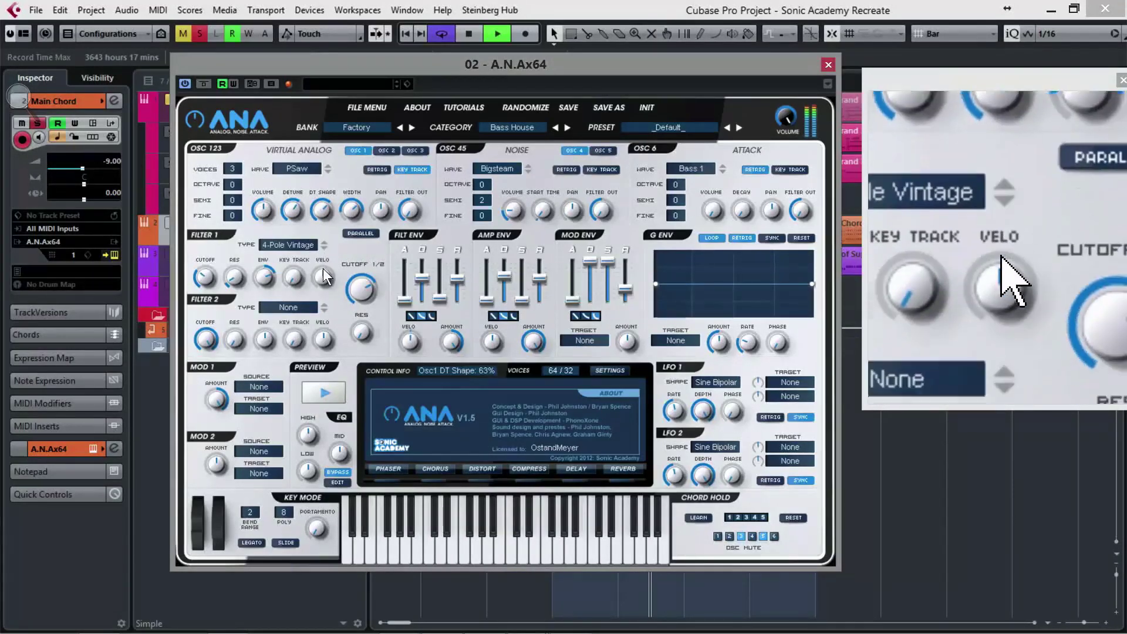
Lower oscillator 1's DT Shape and Detune, then play the chord to check the sound
drag(323, 269, 313, 210)
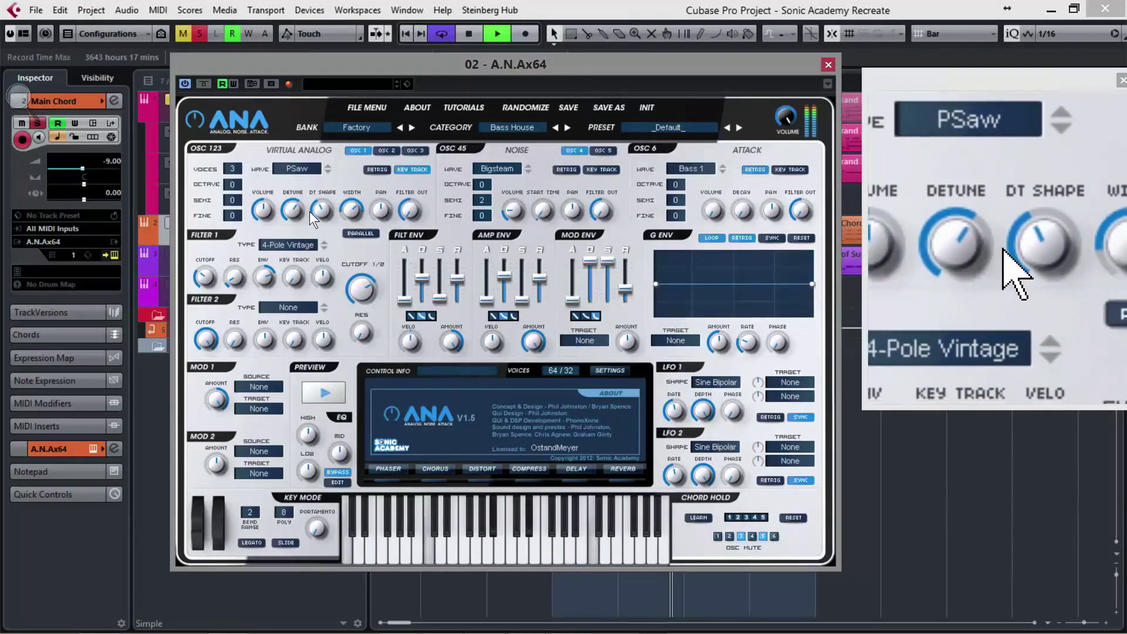
drag(300, 208, 321, 170)
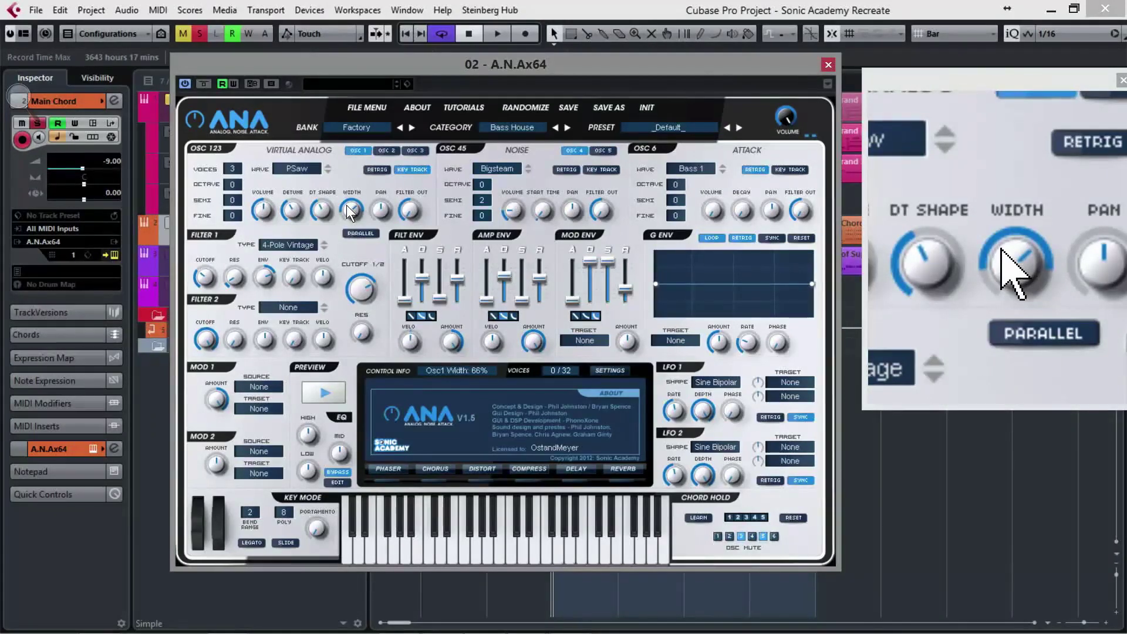
click(323, 392)
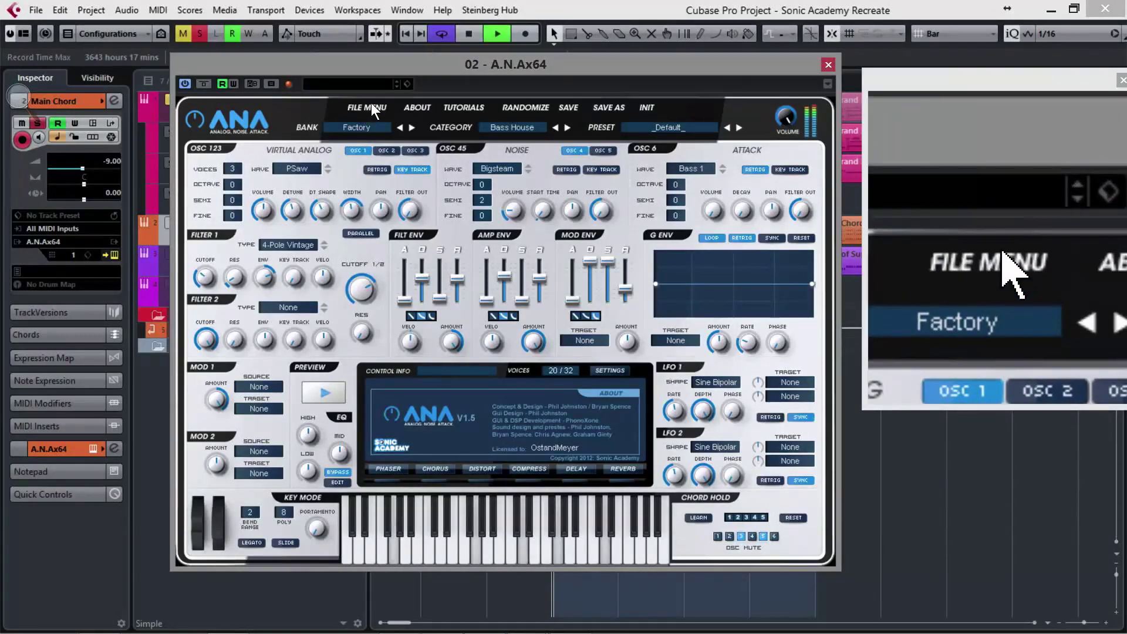
key(space)
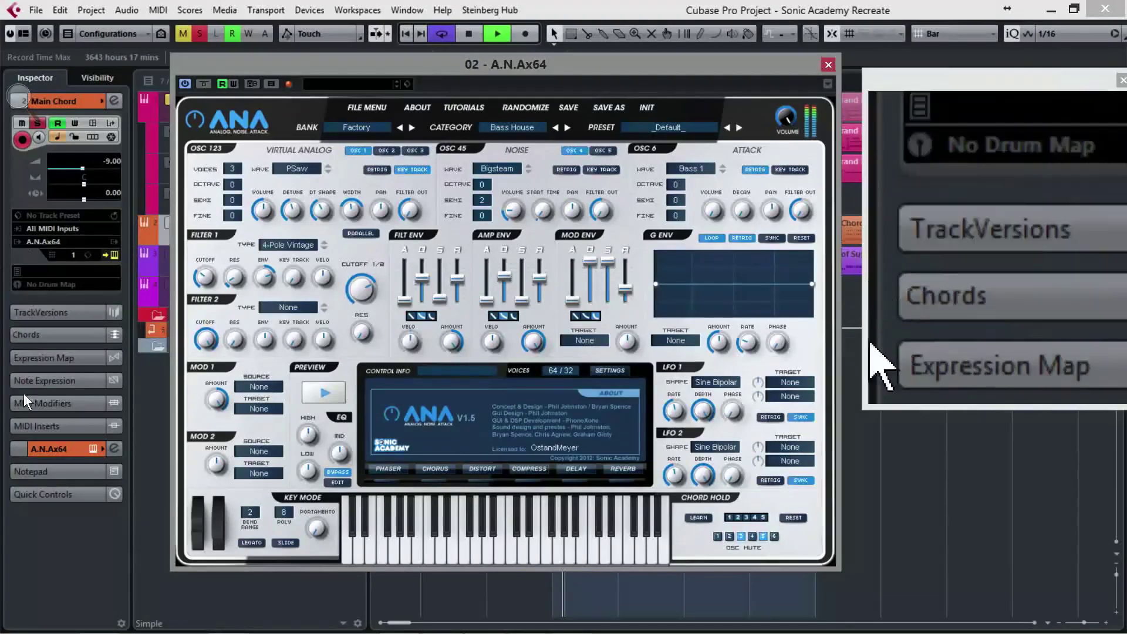
Show the audio inserts of the A.N.Ax64 instrument on the Main Chord track and audition the sound again
click(27, 452)
key(space)
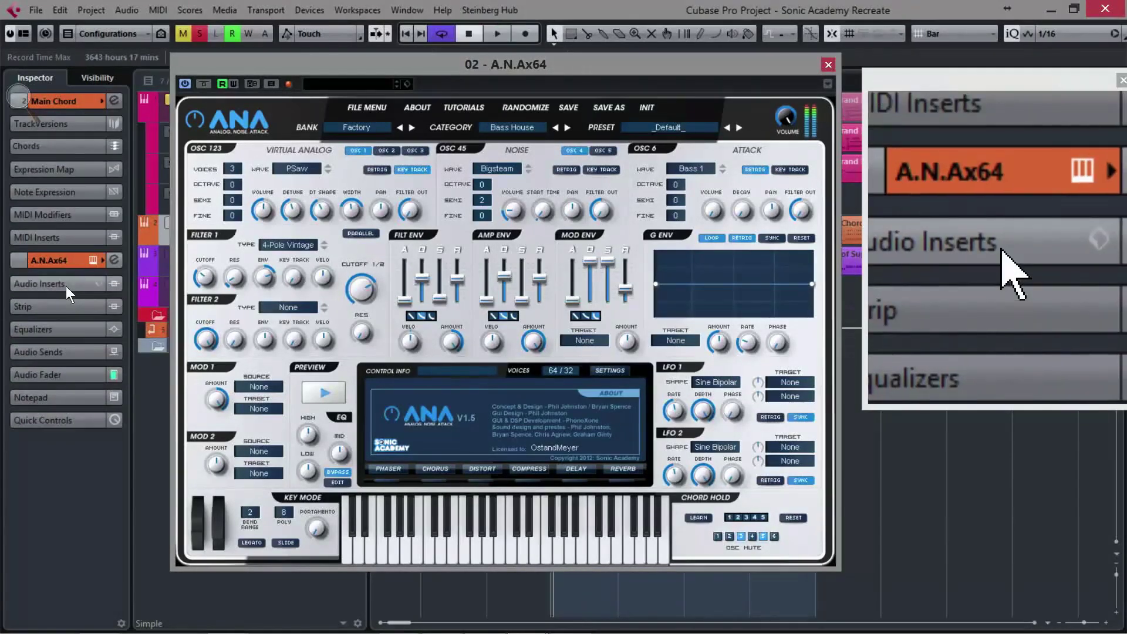
click(40, 283)
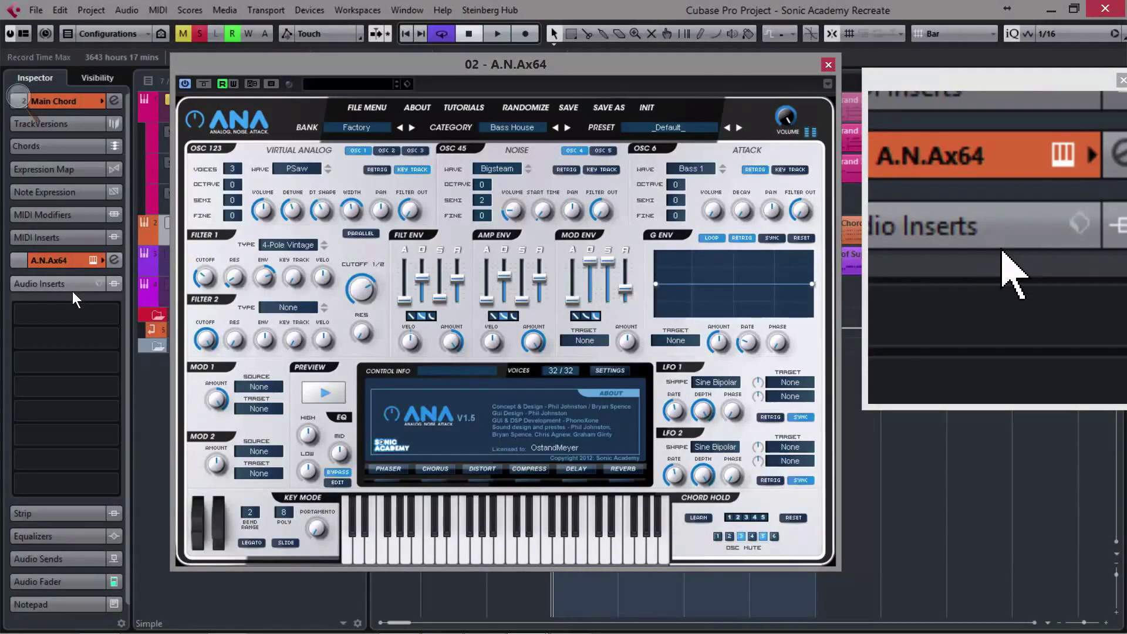
key(space)
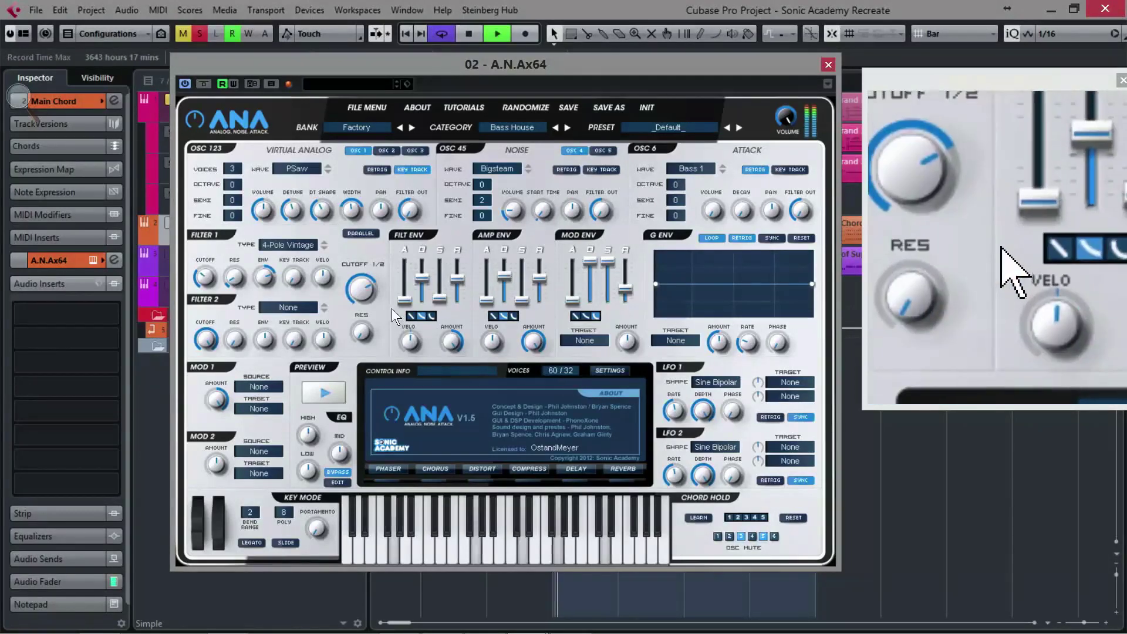
scroll(363, 290, up, 3)
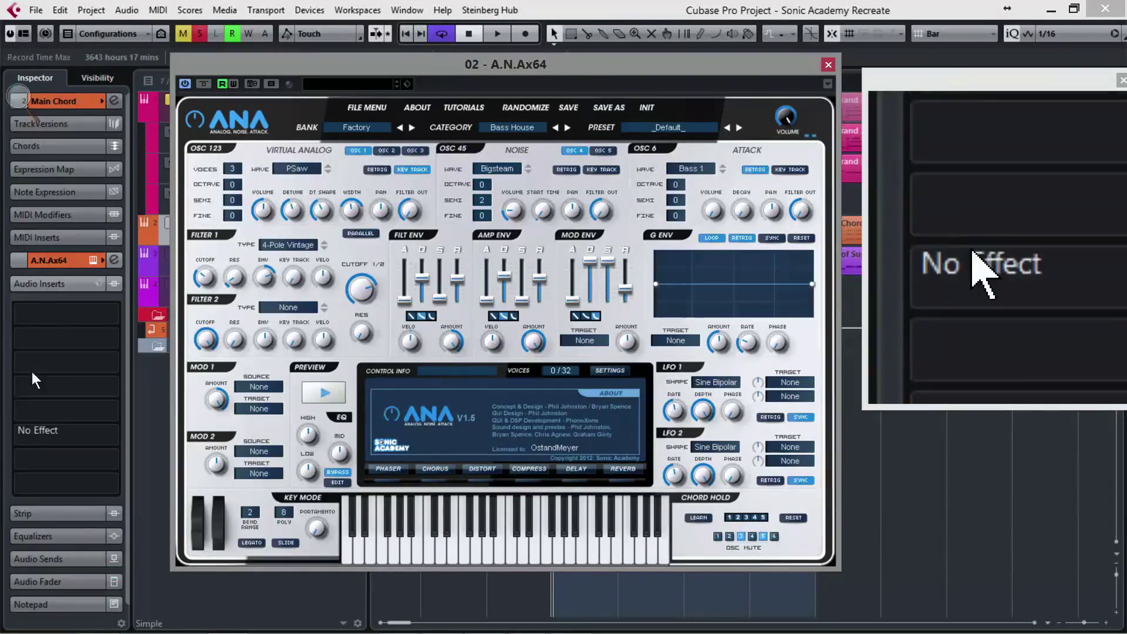
Search the effect plug-ins for "fabf" and load FabFilter Pro-Q 2 into the first insert slot
click(62, 312)
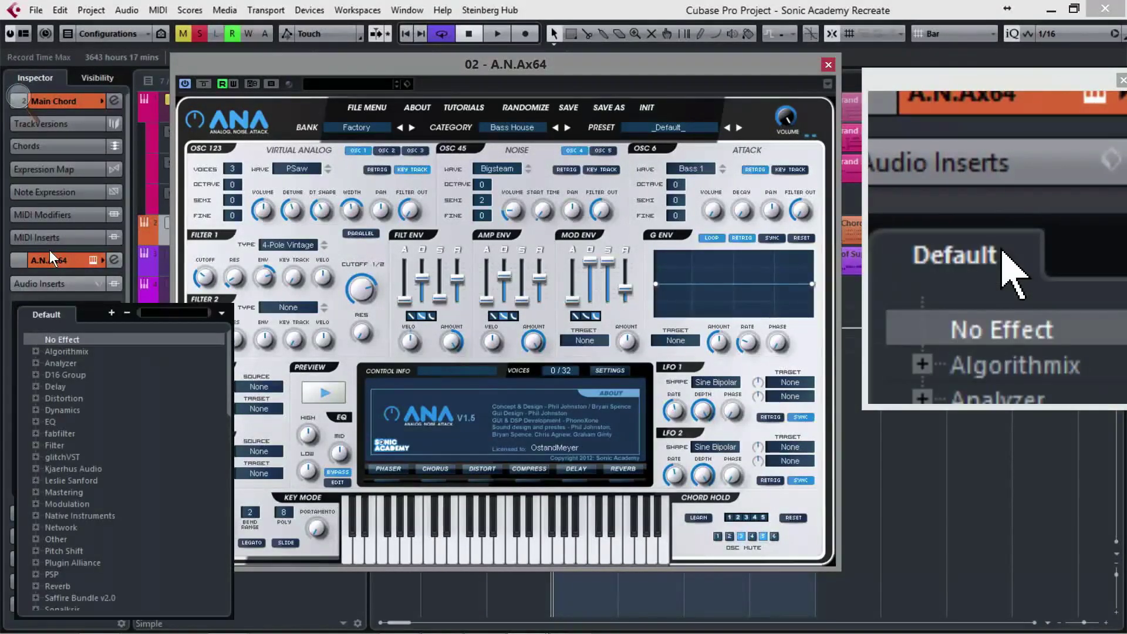
text(fabf)
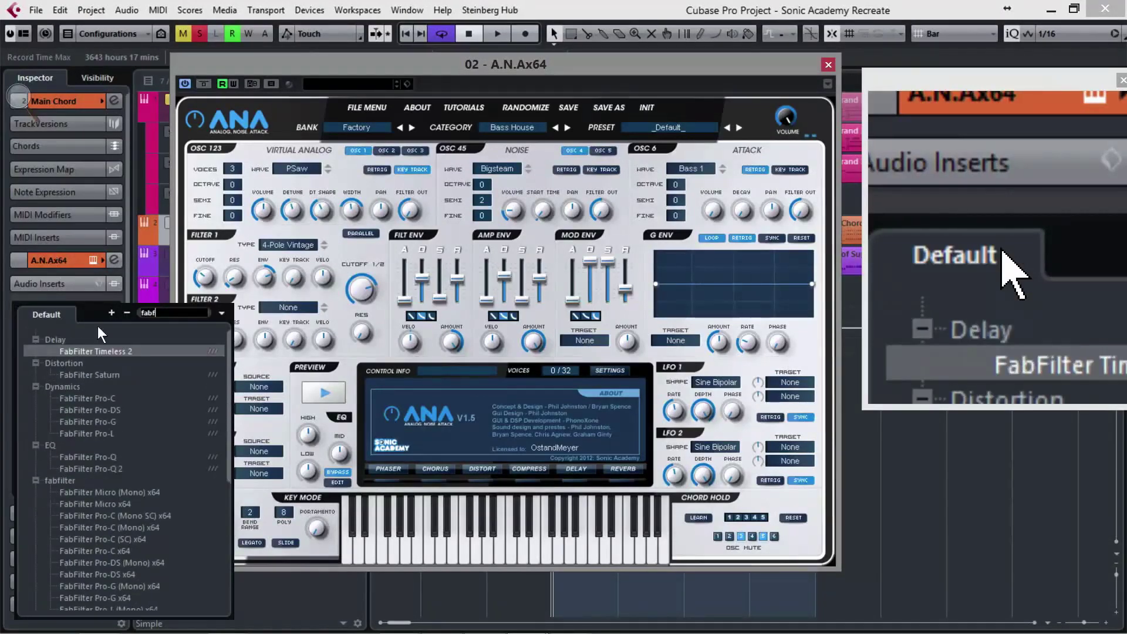
click(104, 470)
Add an EQ band at 123 Hz and make it a Low Cut with a 24 dB/oct slope
drag(277, 307, 280, 333)
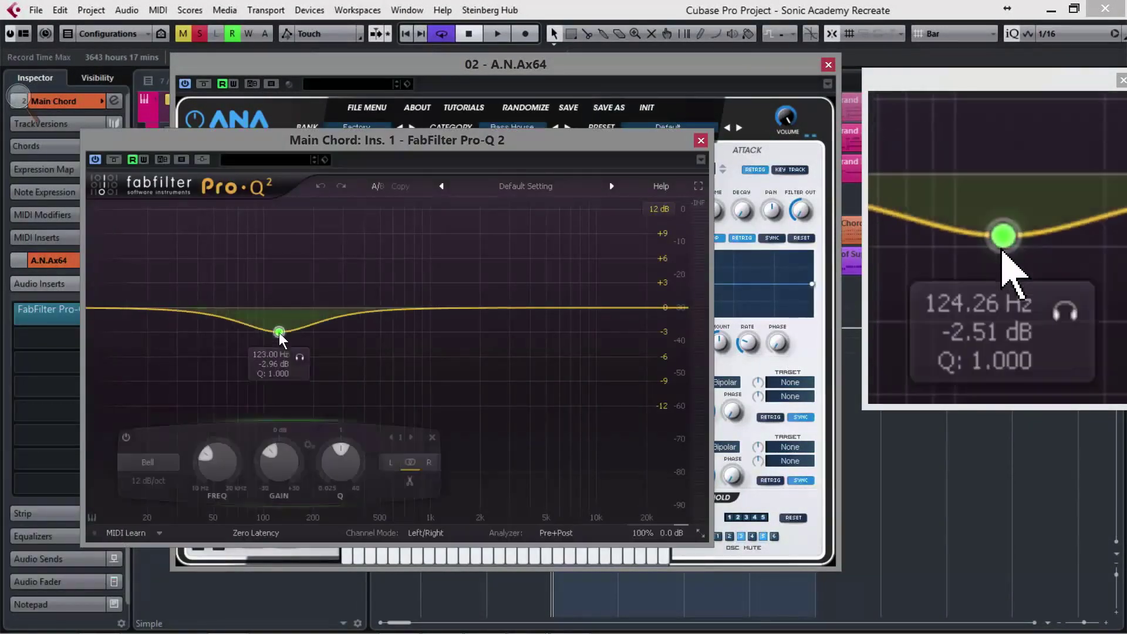
right_click(279, 333)
mouse_move(391, 361)
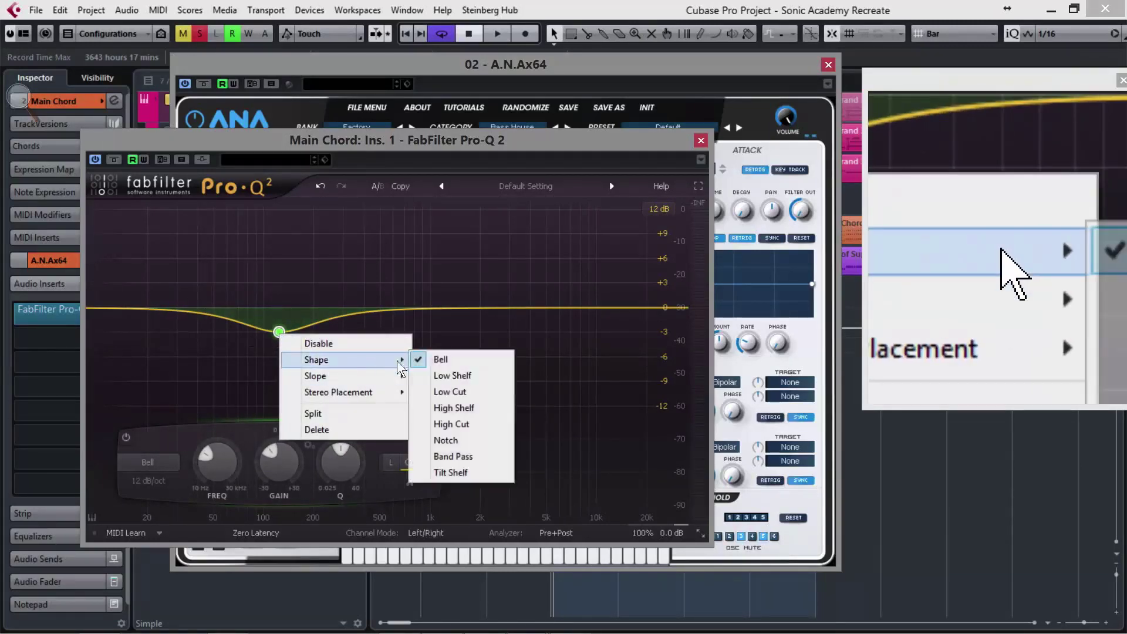
click(442, 392)
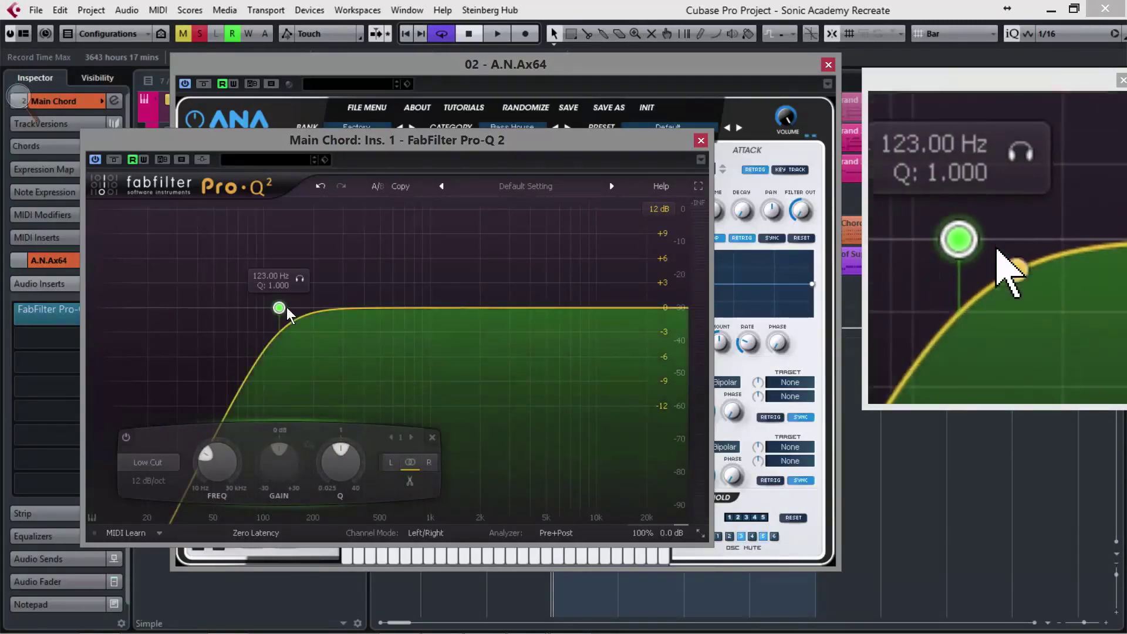
click(166, 480)
click(167, 396)
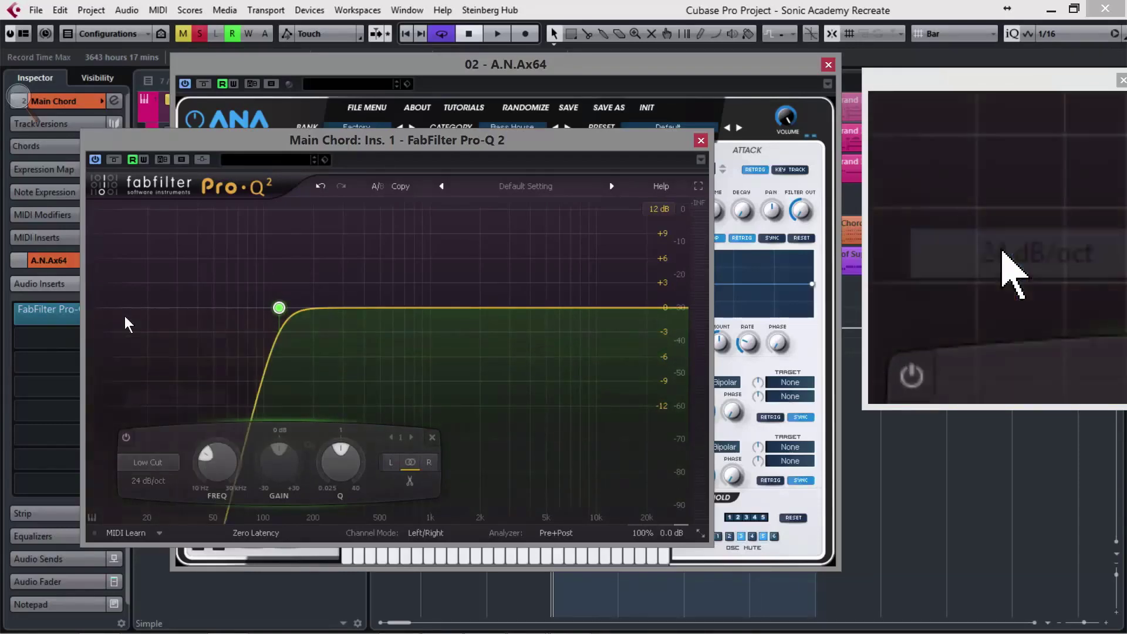
Add a High Cut band at about 13308 Hz, check it in playback and set its slope to 24 dB/oct
right_click(606, 309)
mouse_move(631, 340)
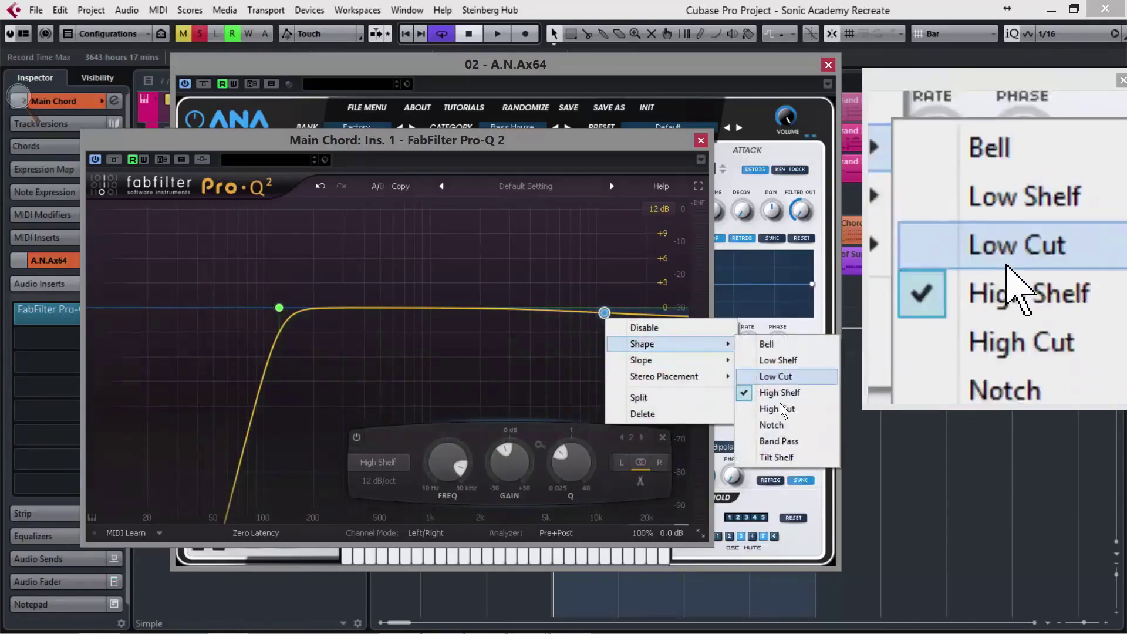
click(763, 405)
drag(611, 399, 618, 305)
key(space)
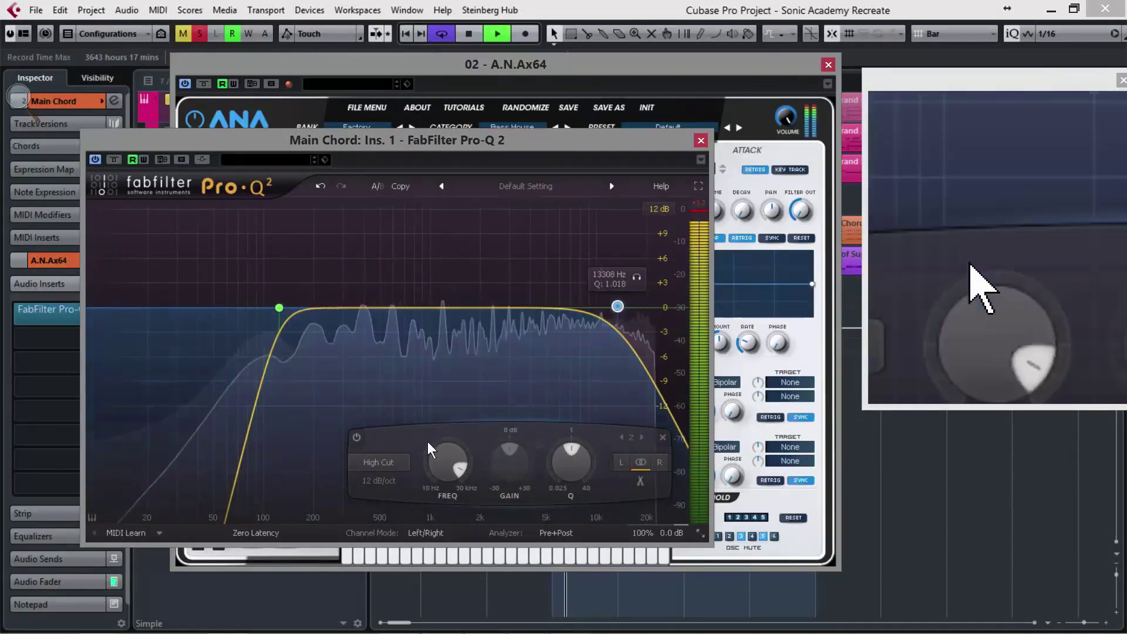
key(space)
click(402, 479)
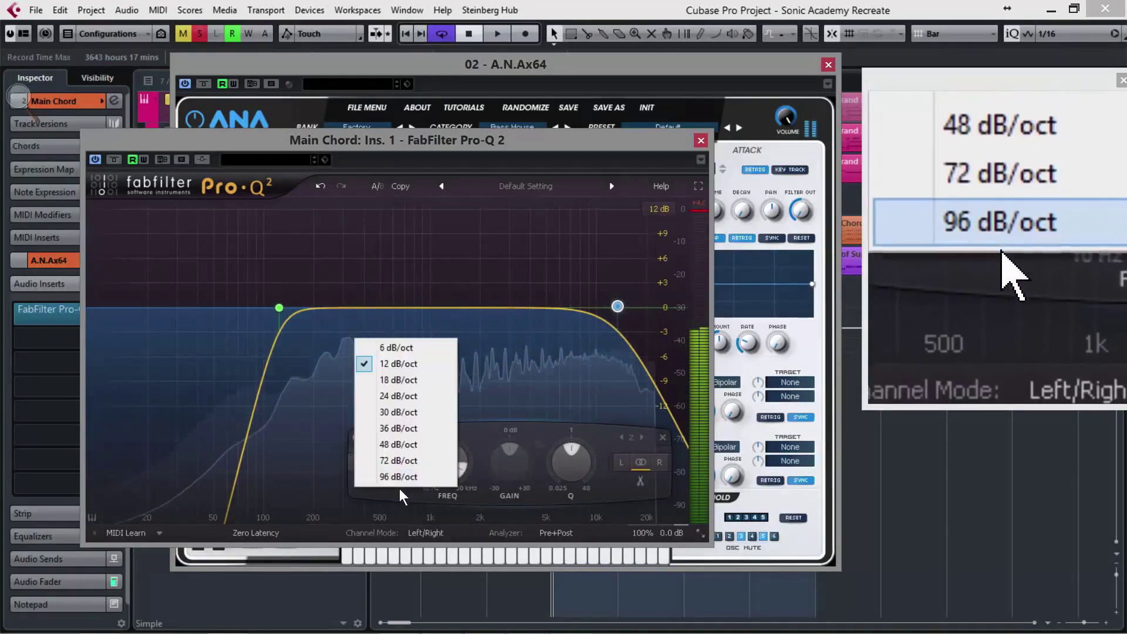
click(411, 397)
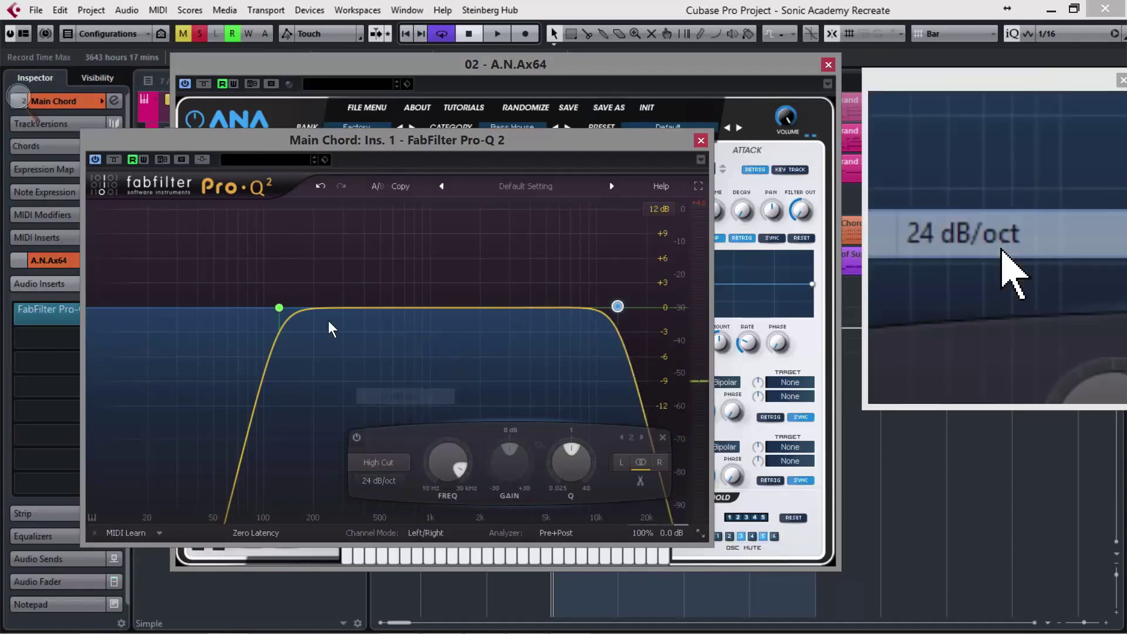
Reduce the High Cut slope to 18 dB/oct and further to 12 dB/oct, auditioning the chord at each slope
key(space)
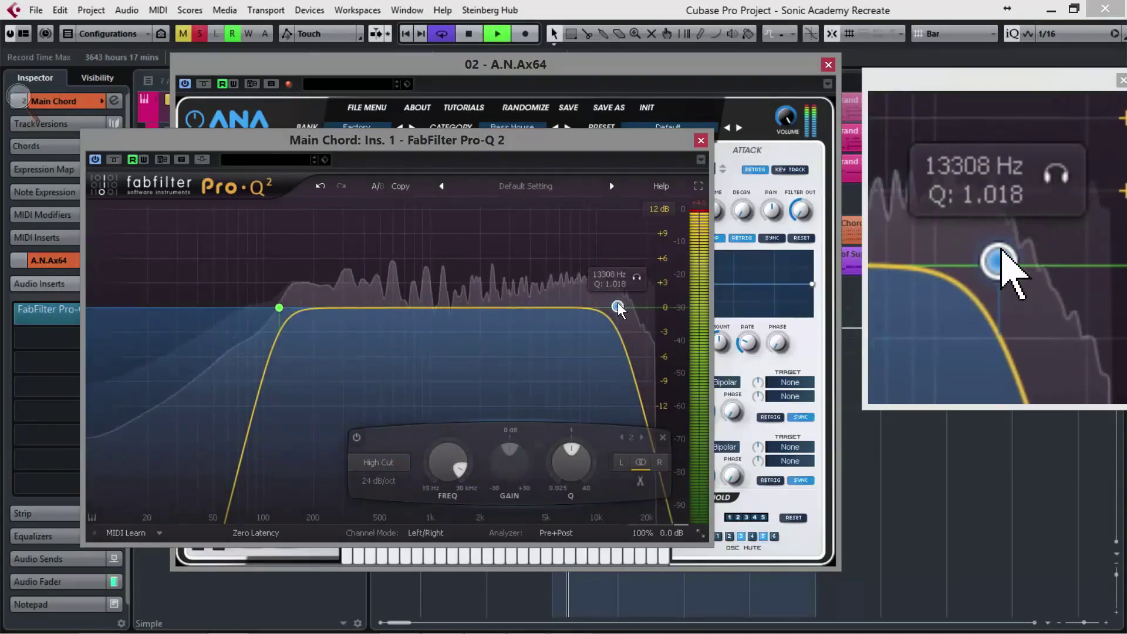
click(380, 480)
click(398, 379)
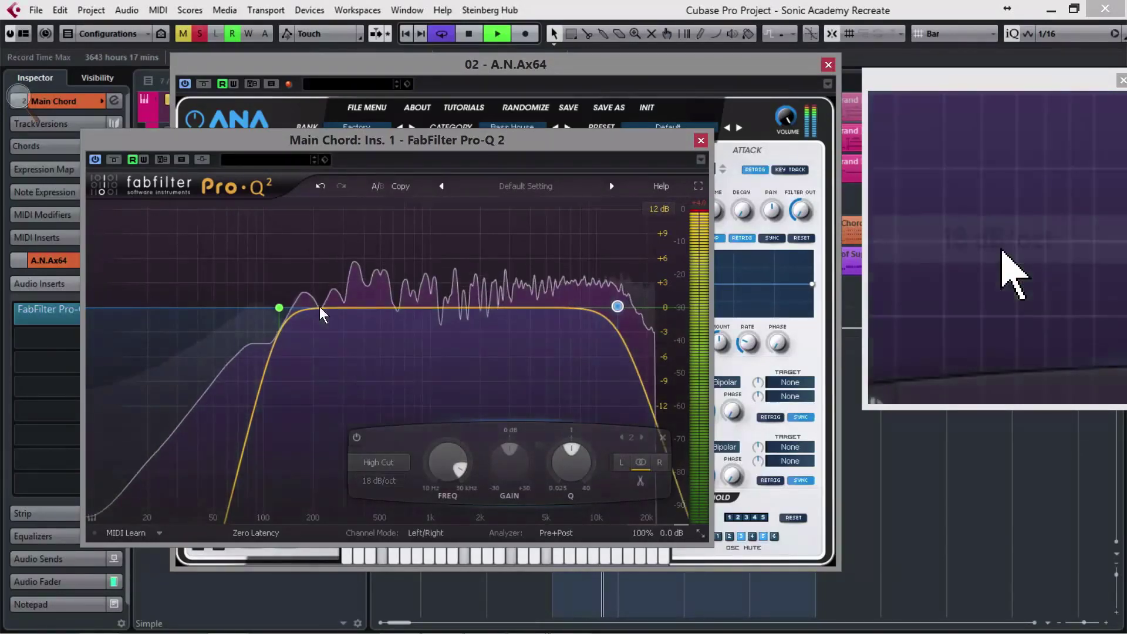
key(space)
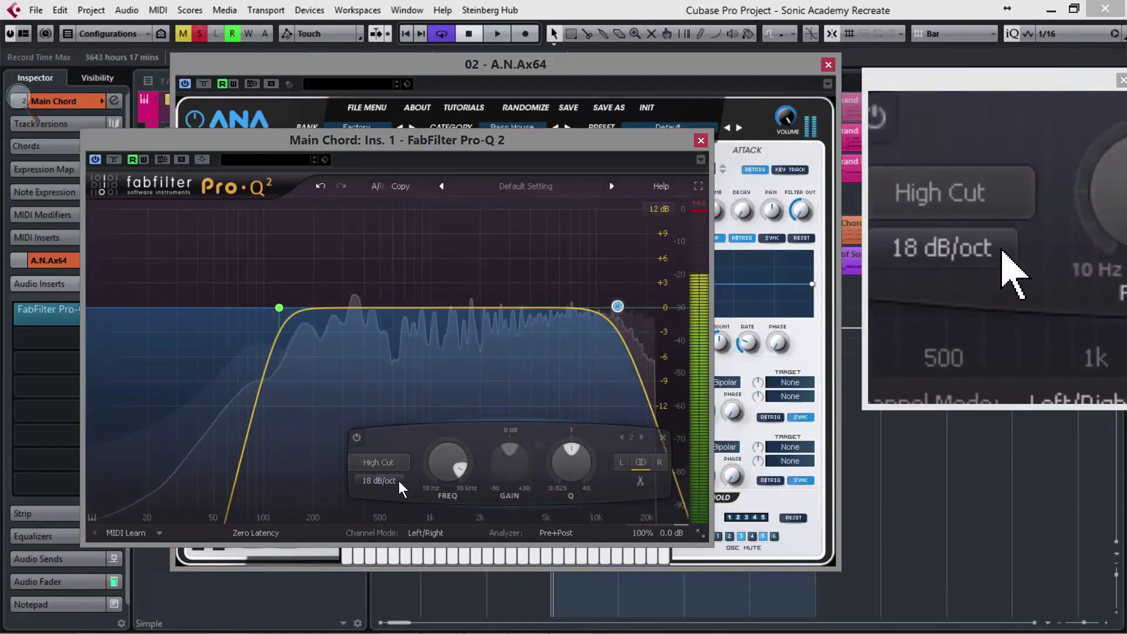
click(398, 481)
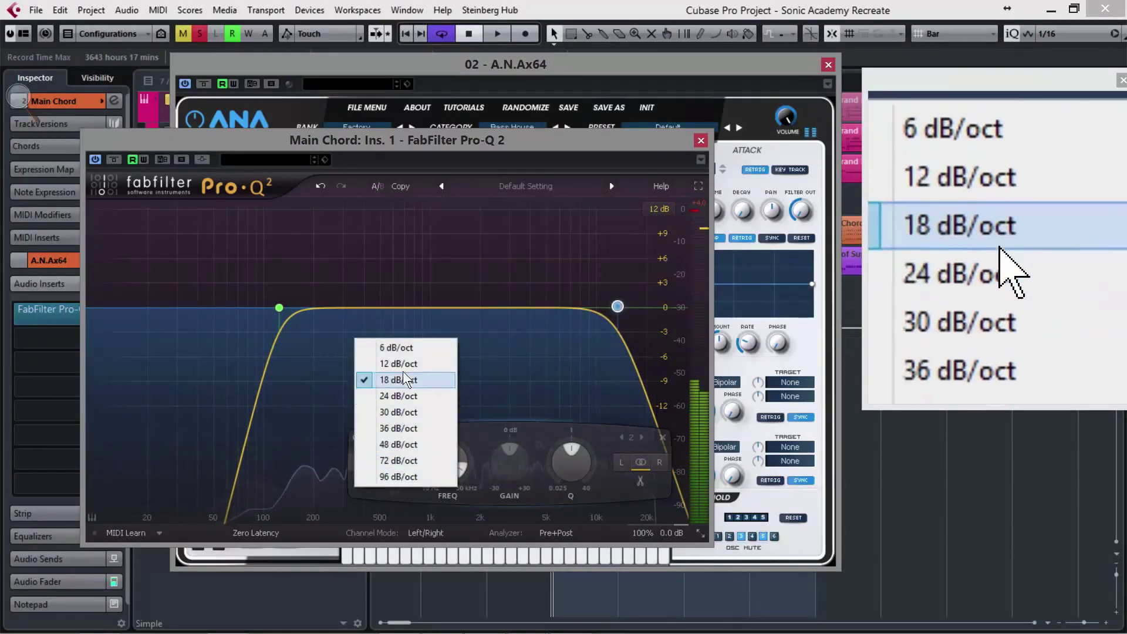
click(398, 364)
key(space)
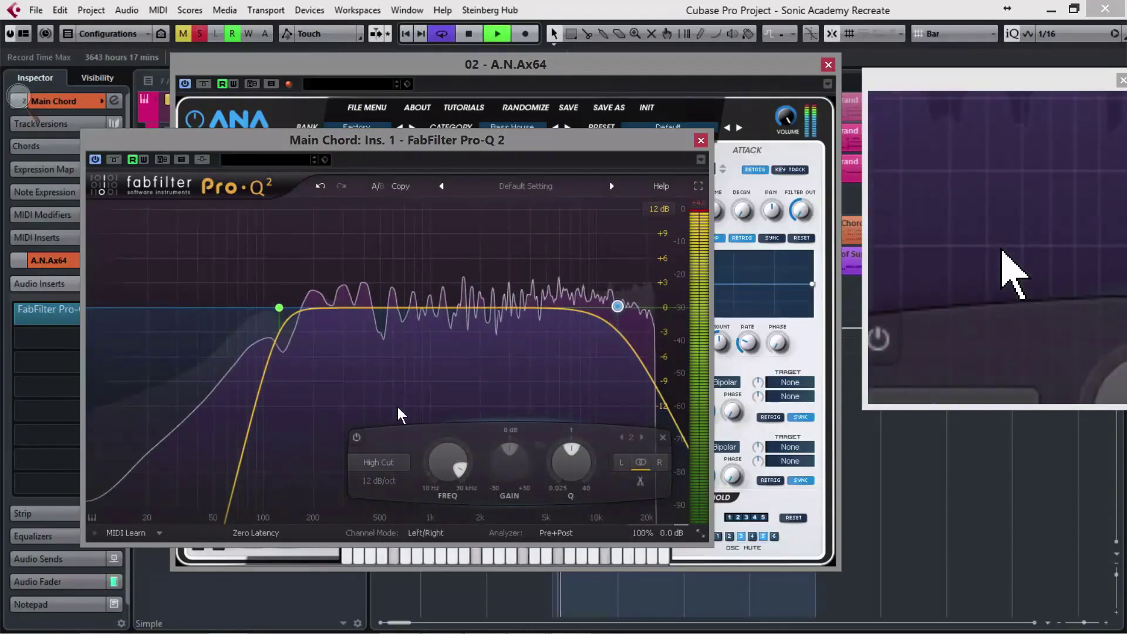
click(398, 410)
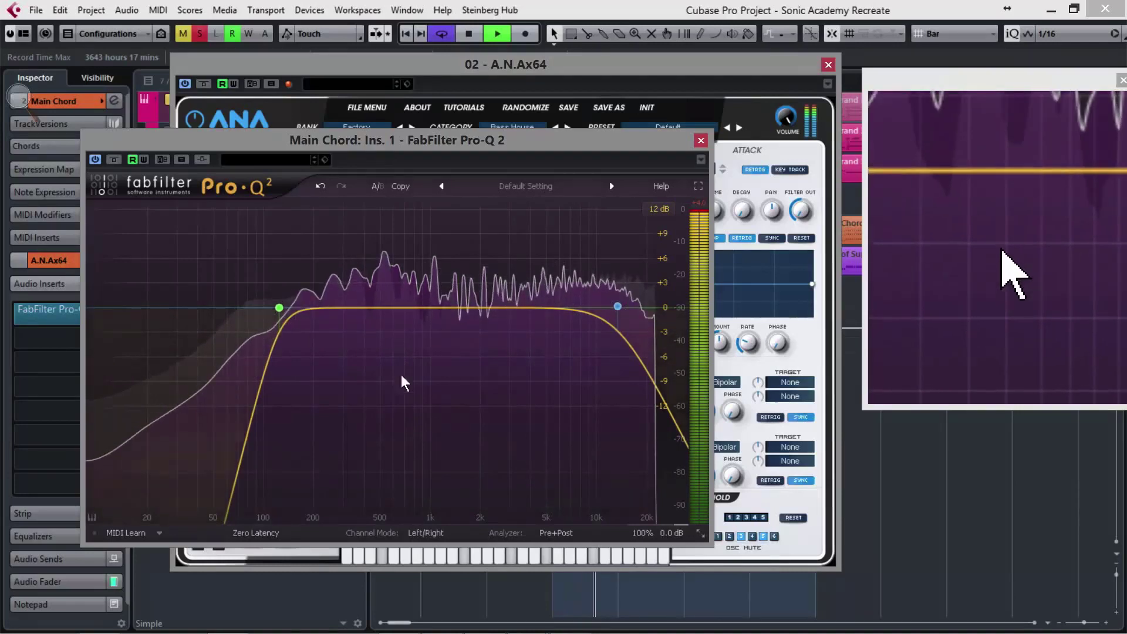
key(space)
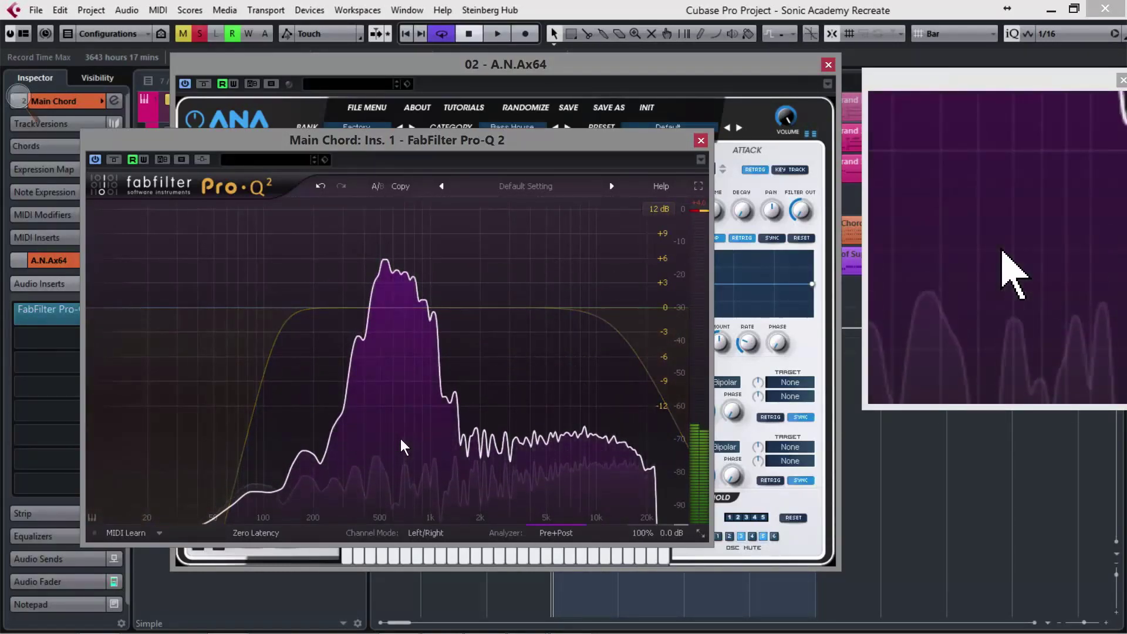
Audition the chord and add a narrow bell cut at about 258 Hz, with -3.58 dB gain and a Q of 5.509
key(space)
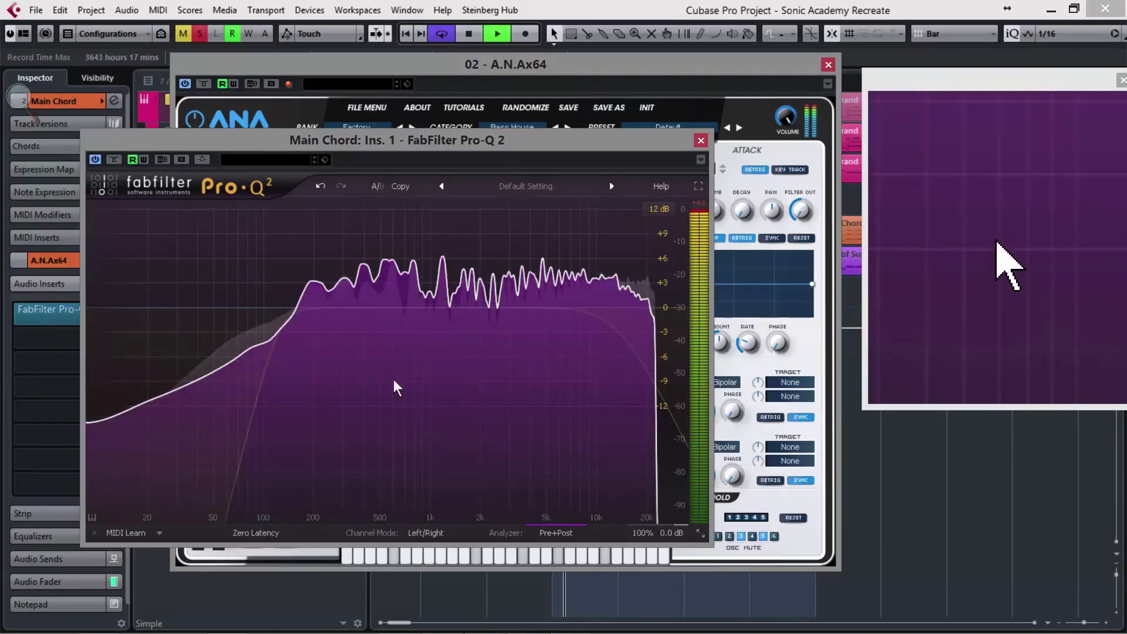
key(space)
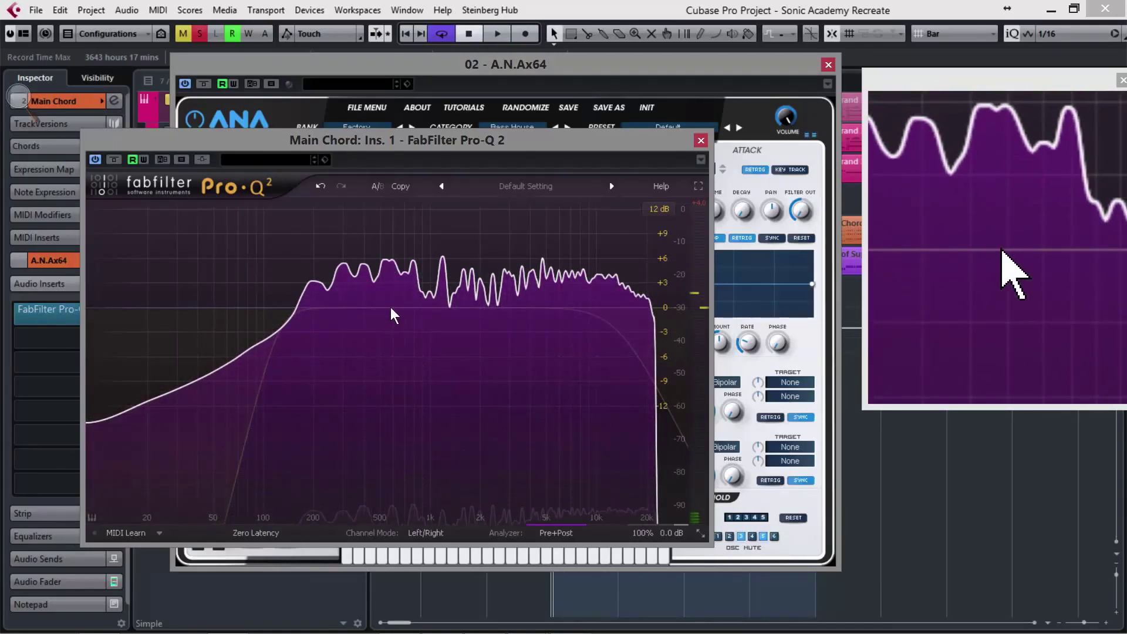
drag(390, 310, 333, 339)
scroll(467, 457, up, 5)
scroll(467, 456, down, 1)
During playback, lower the Low Cut band to about 84 Hz and reduce its Q for a softer curve
key(space)
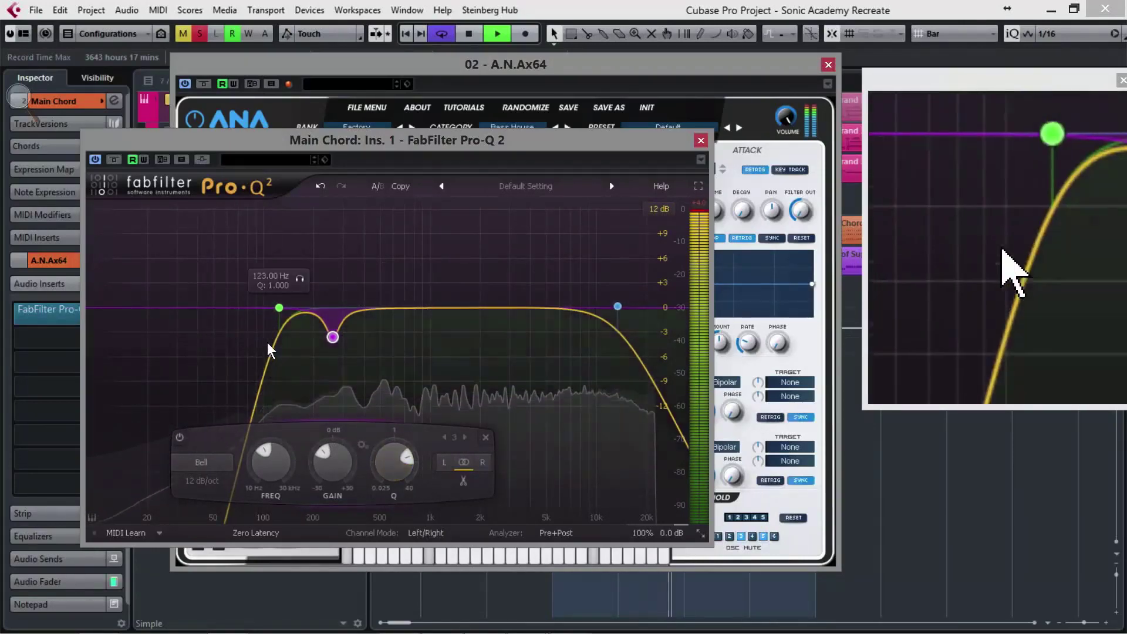
drag(280, 309, 255, 362)
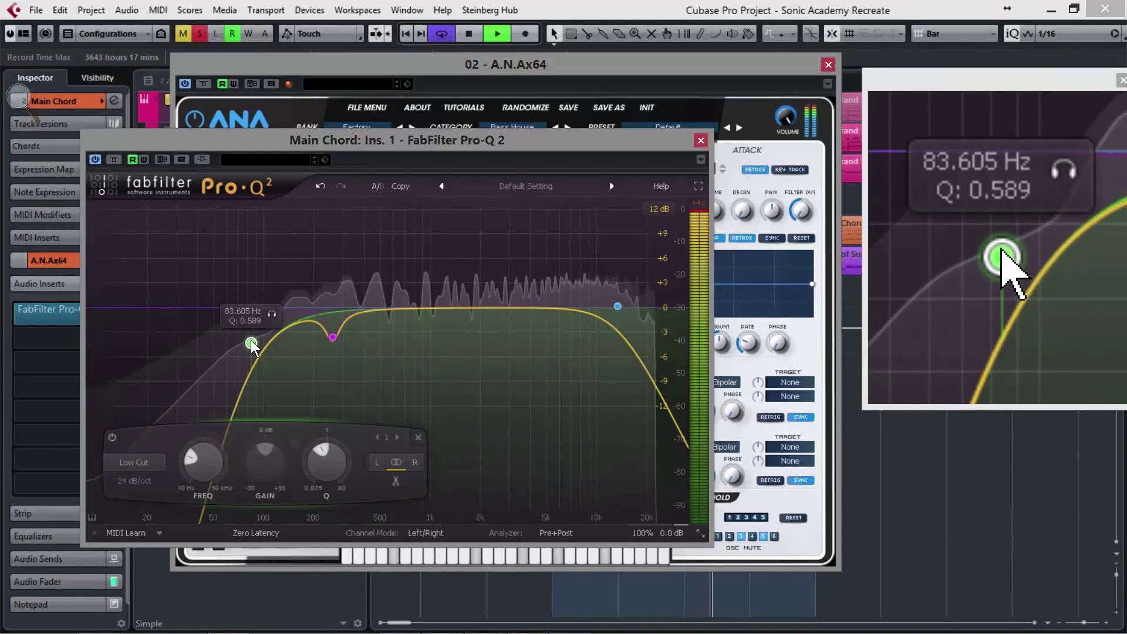
drag(251, 343, 258, 343)
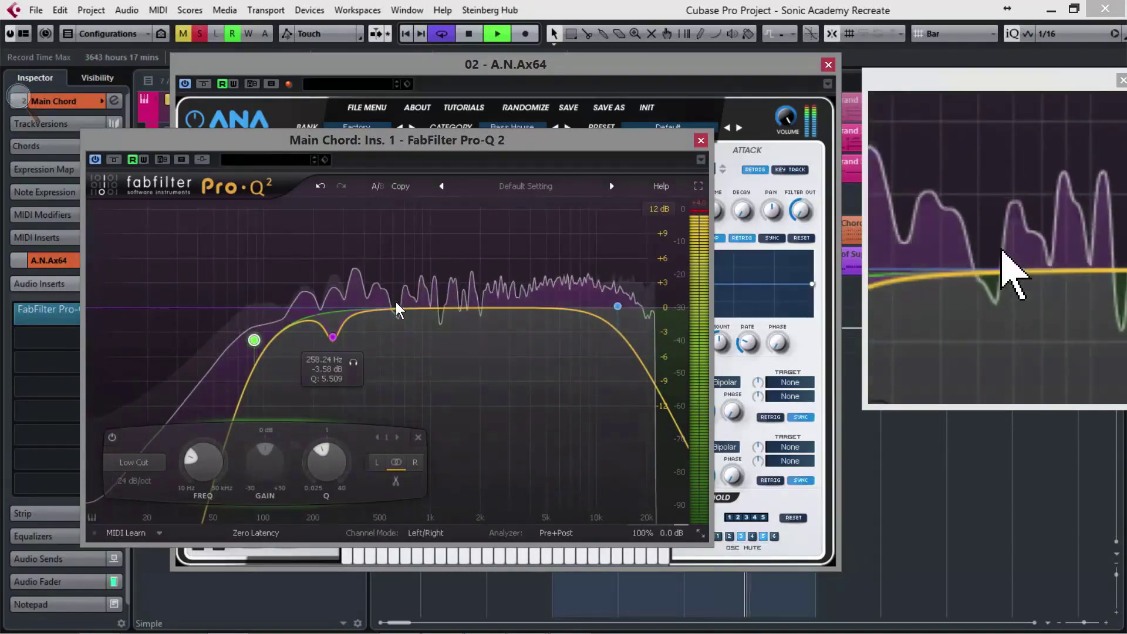
Add a bell cut of -2.87 dB with Q 8.282 and sweep it soloed, placing it at about 520 Hz
drag(396, 309, 394, 333)
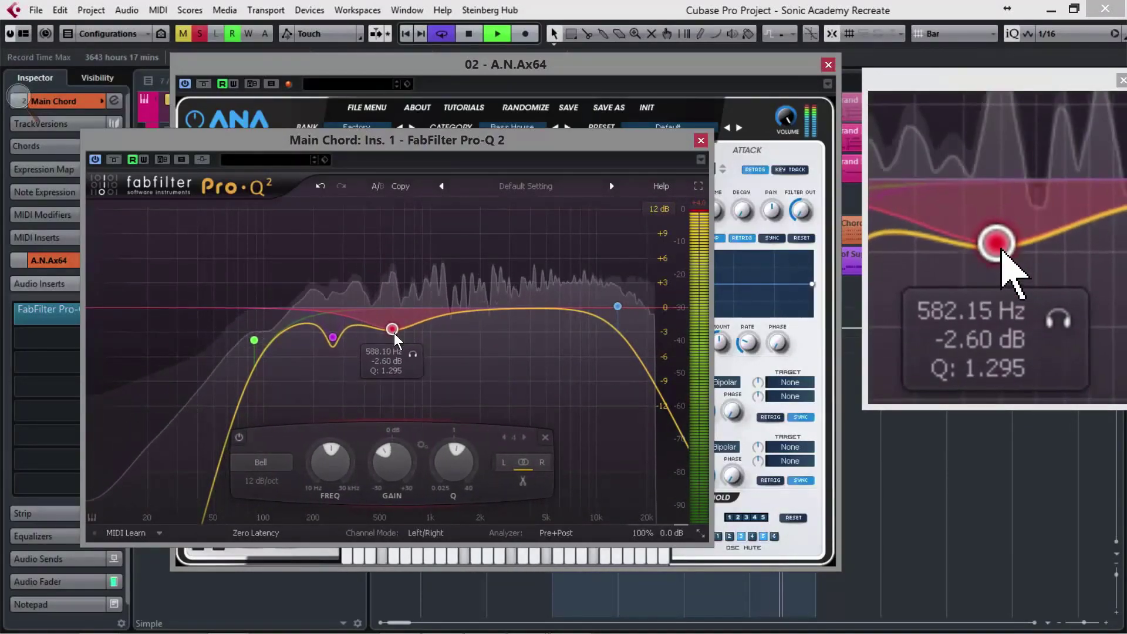
drag(456, 451, 483, 459)
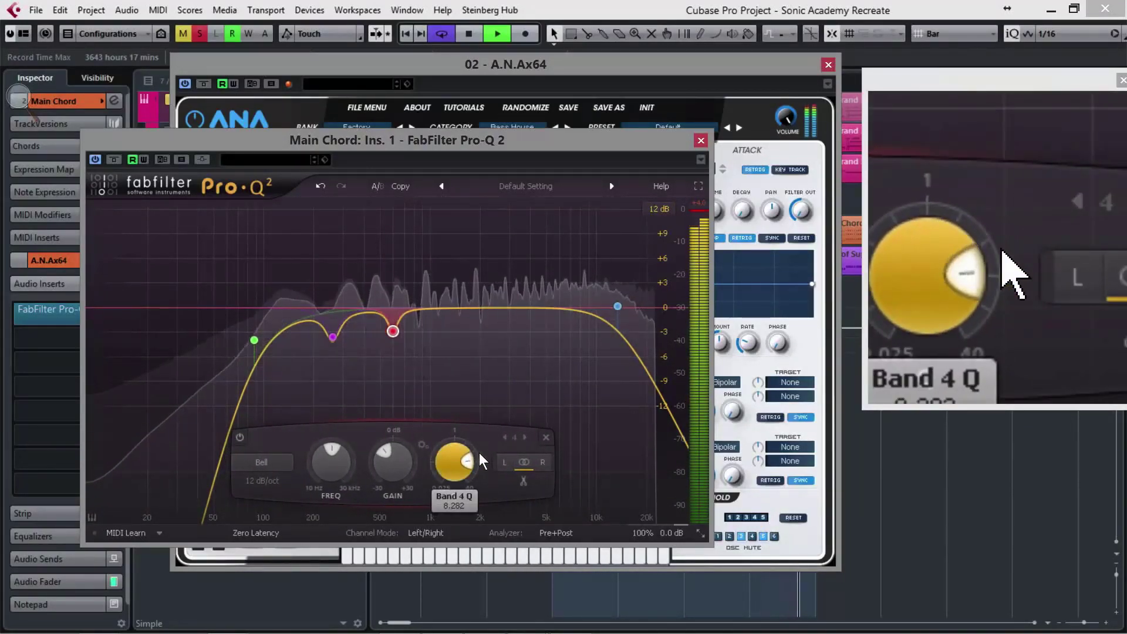
drag(411, 357, 407, 357)
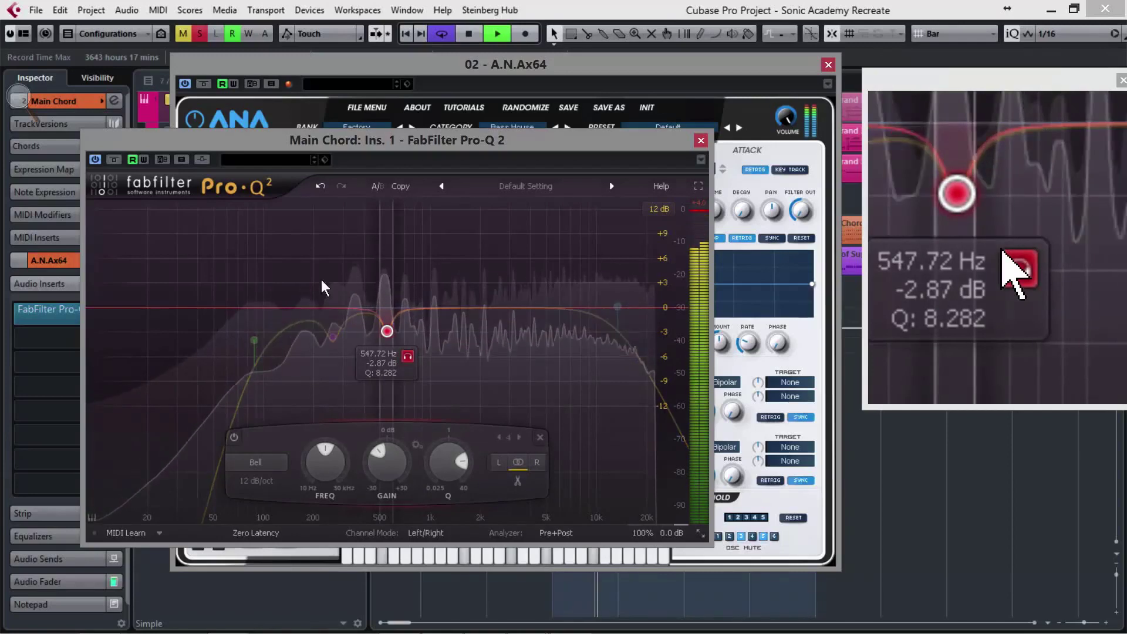
drag(407, 356, 370, 355)
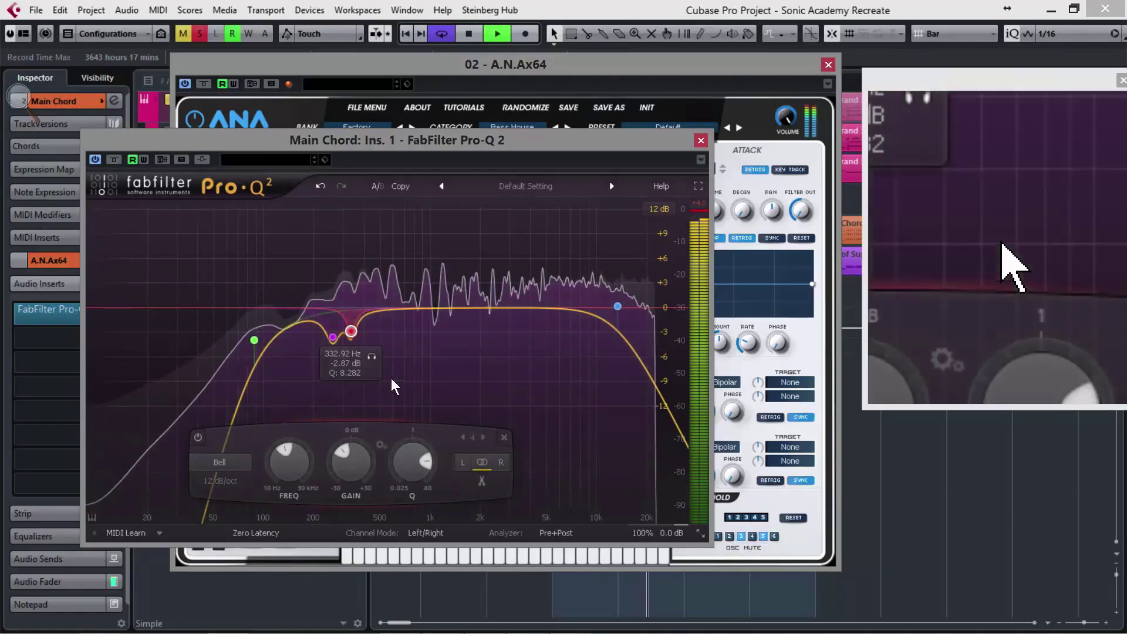
drag(375, 356, 411, 357)
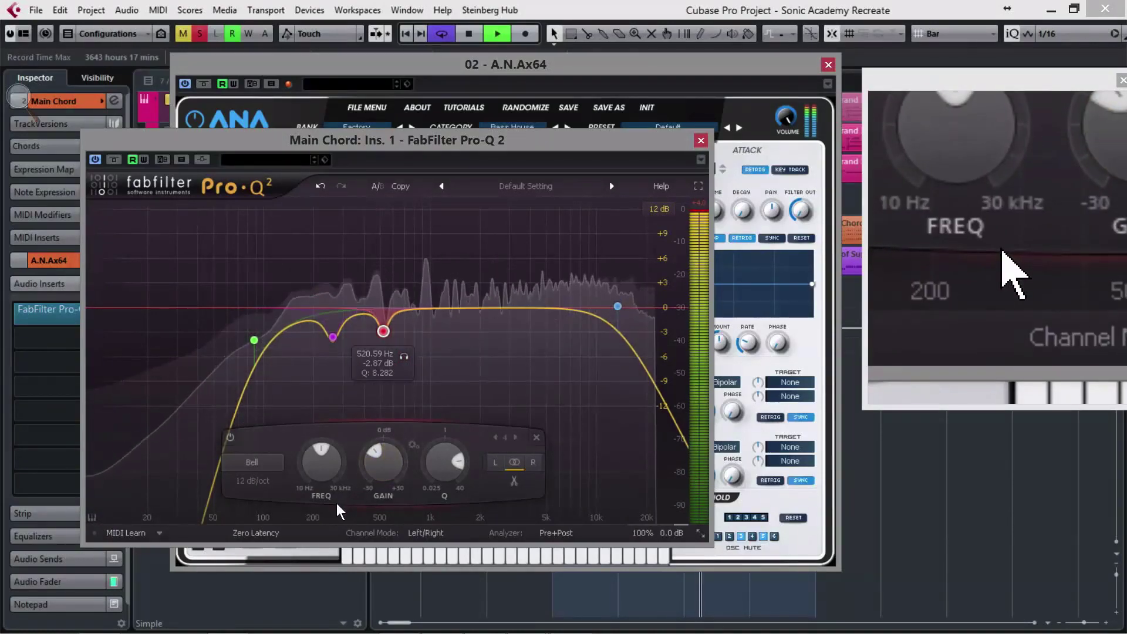
Close the EQ, move FabFilter Pro-Q 2 to the second insert slot and load FabFilter Saturn into the first
click(700, 139)
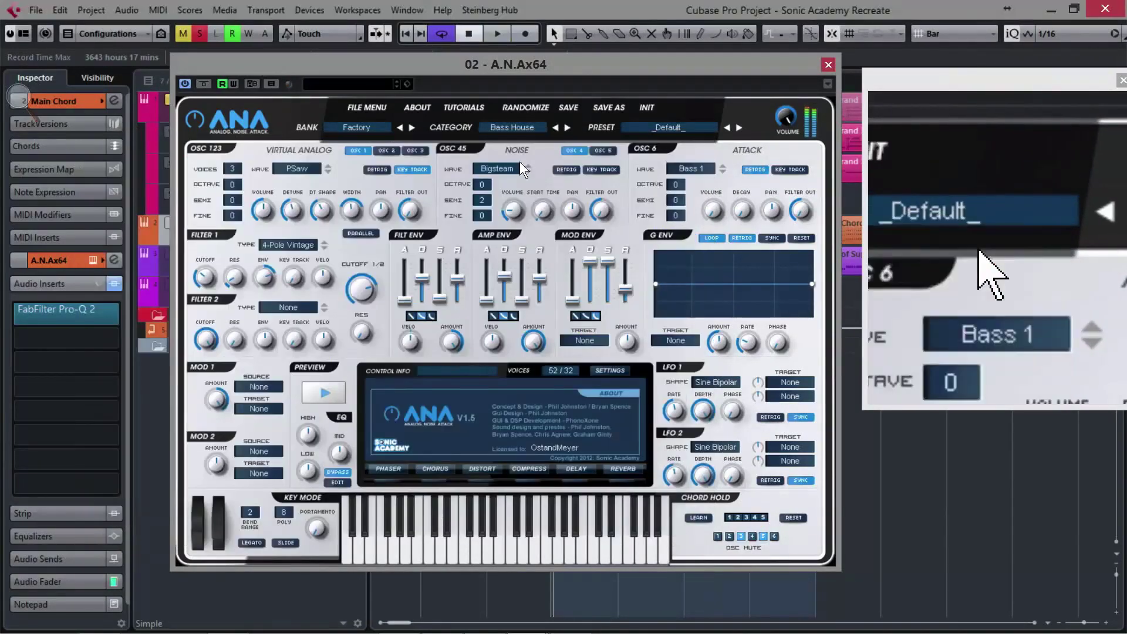
drag(82, 314, 83, 336)
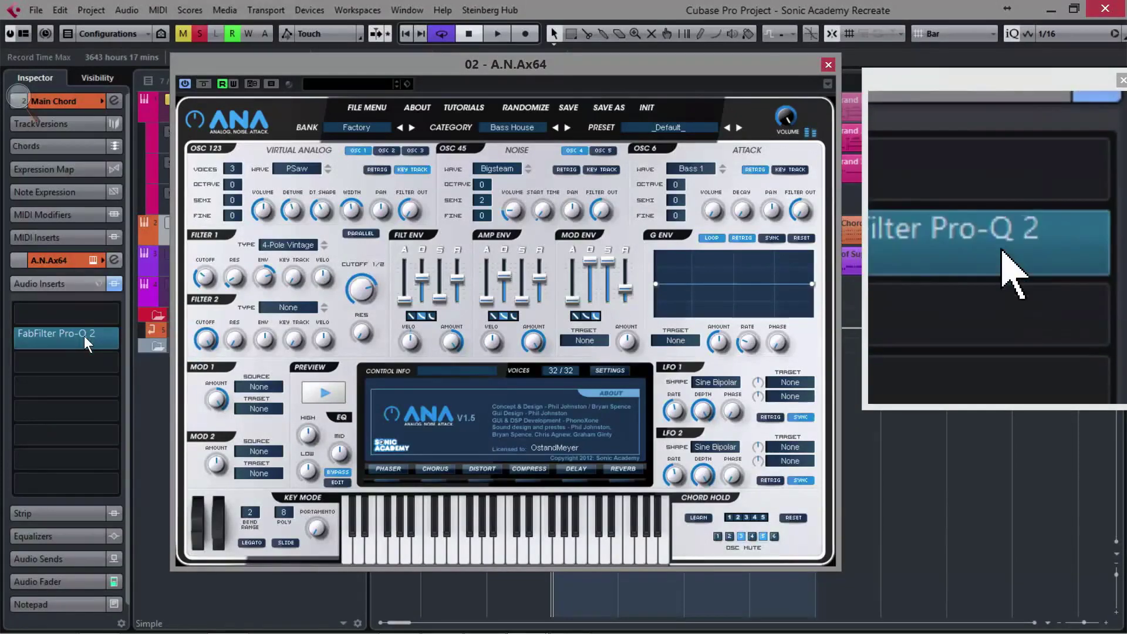
click(88, 315)
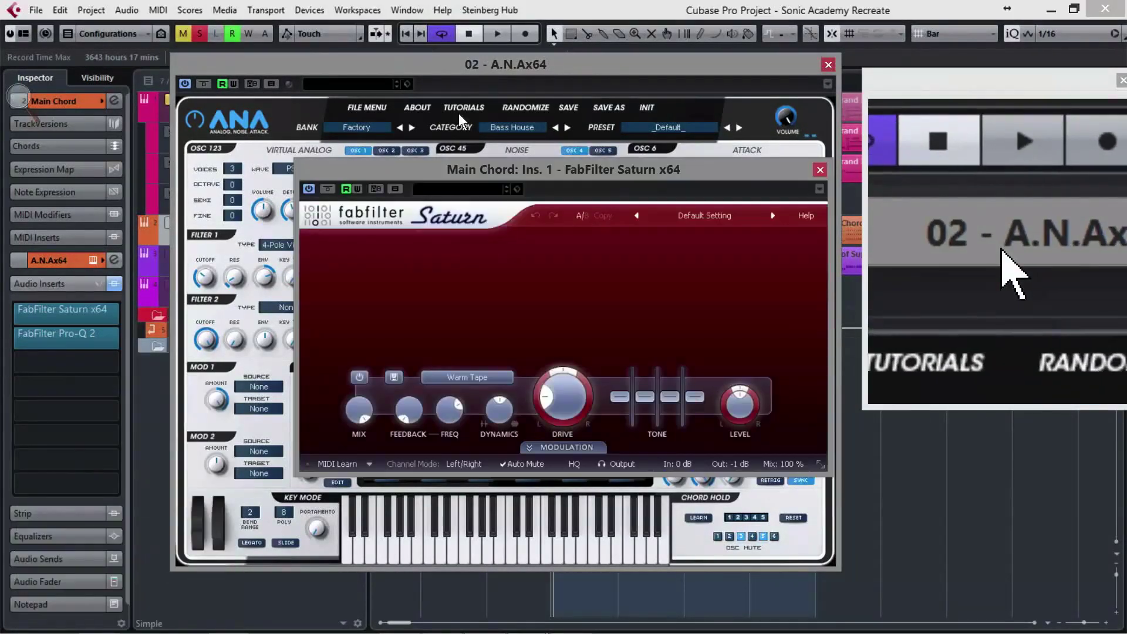
Set Saturn's distortion style to Warm Tube and raise the band's drive slightly while auditioning the chord
key(space)
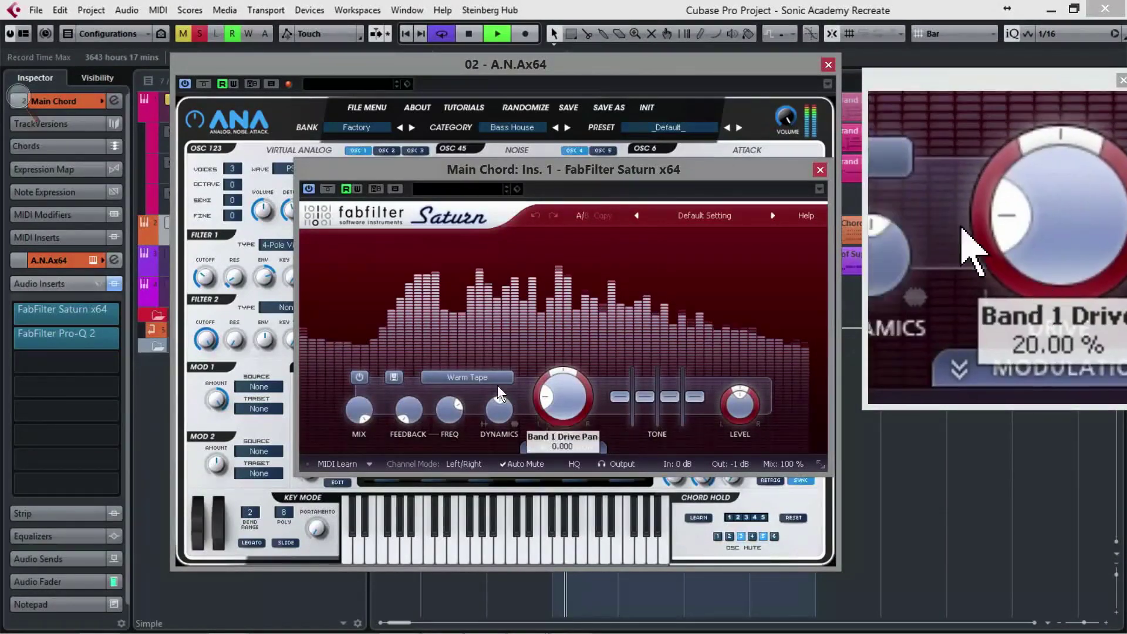
click(477, 379)
key(space)
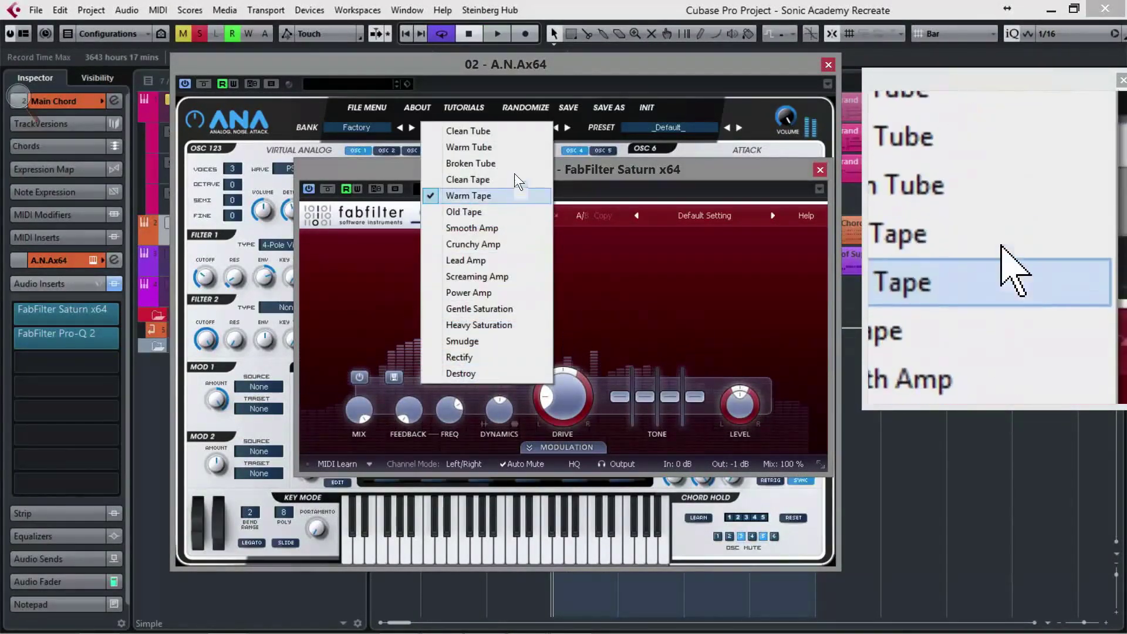
click(478, 148)
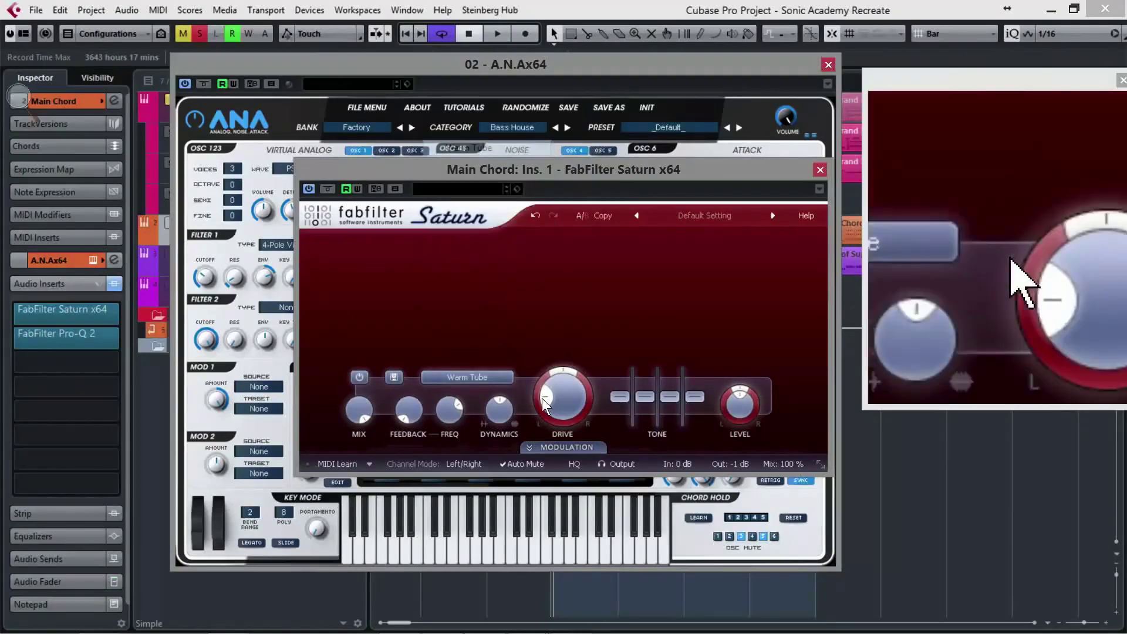
key(space)
mouse_move(556, 402)
mouse_down()
mouse_move(570, 340)
mouse_move(554, 396)
mouse_up()
Try the Destroy distortion style in playback, then set the style to Warm Tape
click(498, 377)
click(493, 373)
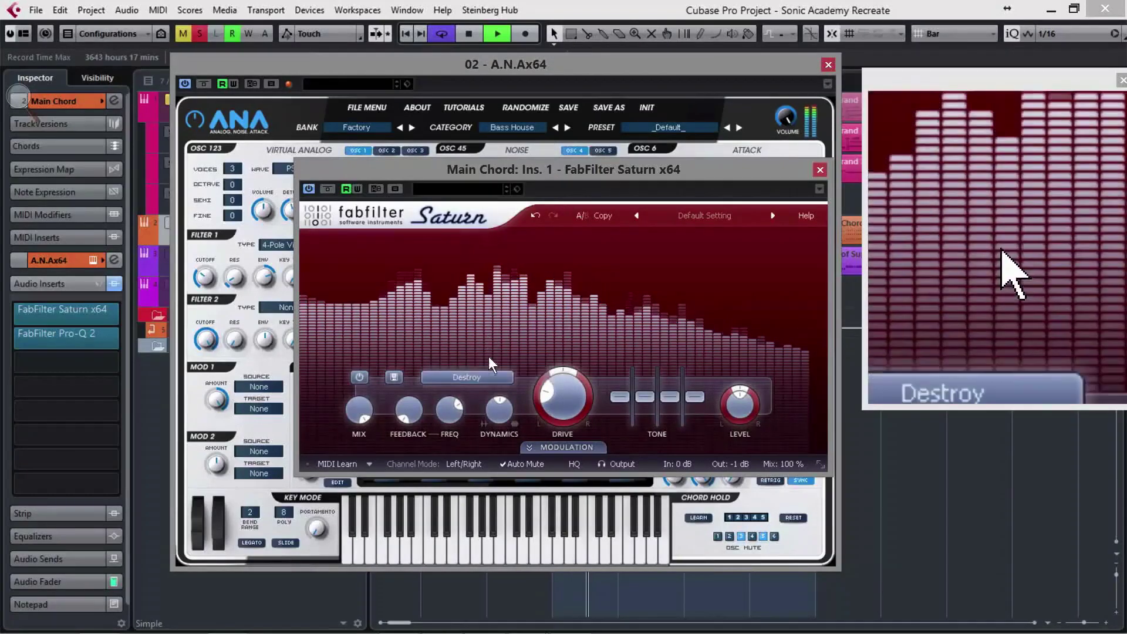
click(484, 375)
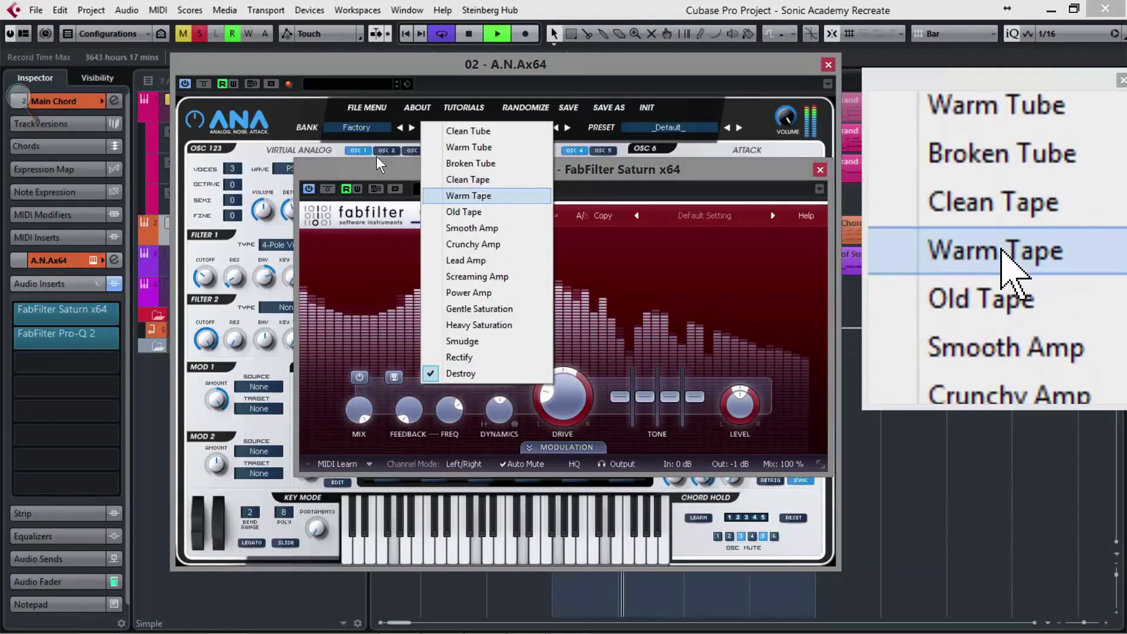
click(470, 195)
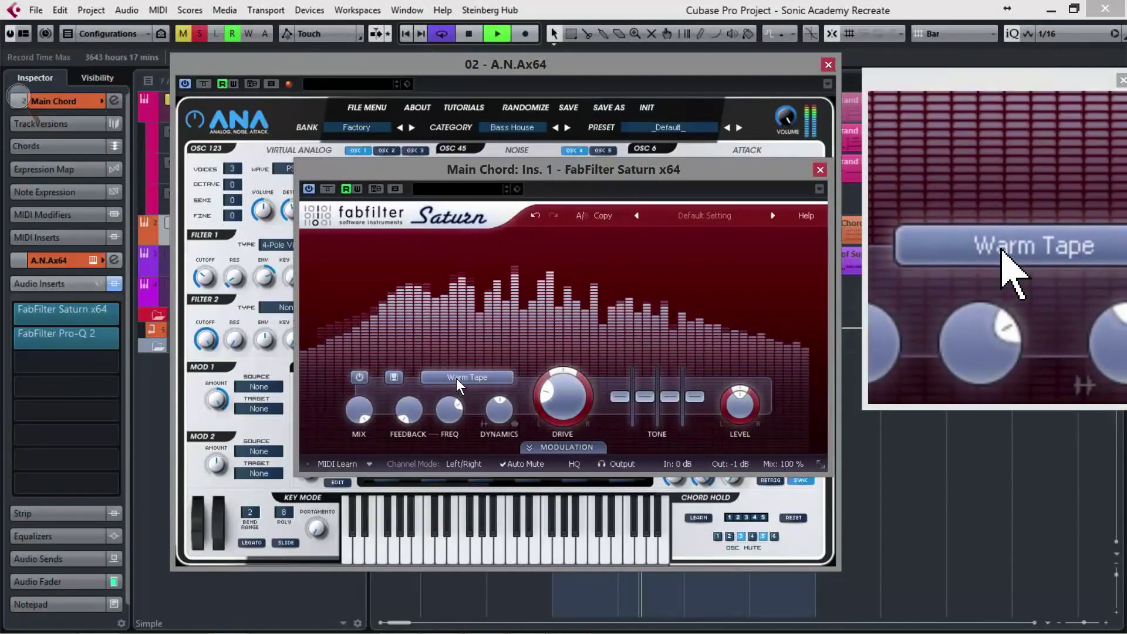
Compare the Warm Tube style with Warm Tape in playback, ending on Warm Tape
key(space)
click(456, 378)
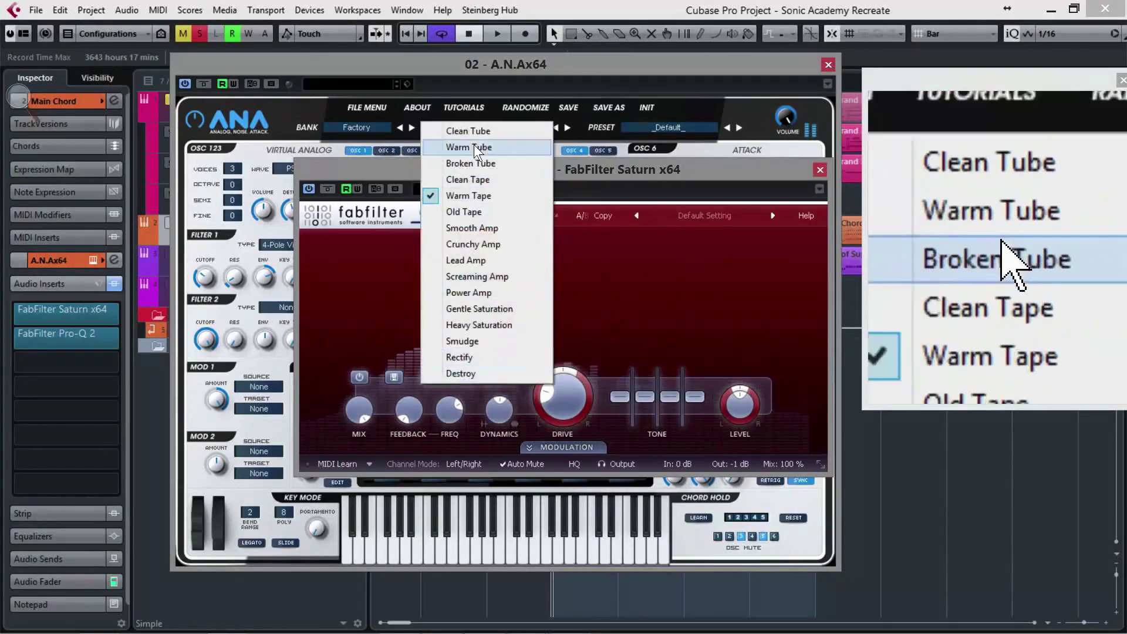
click(478, 146)
key(space)
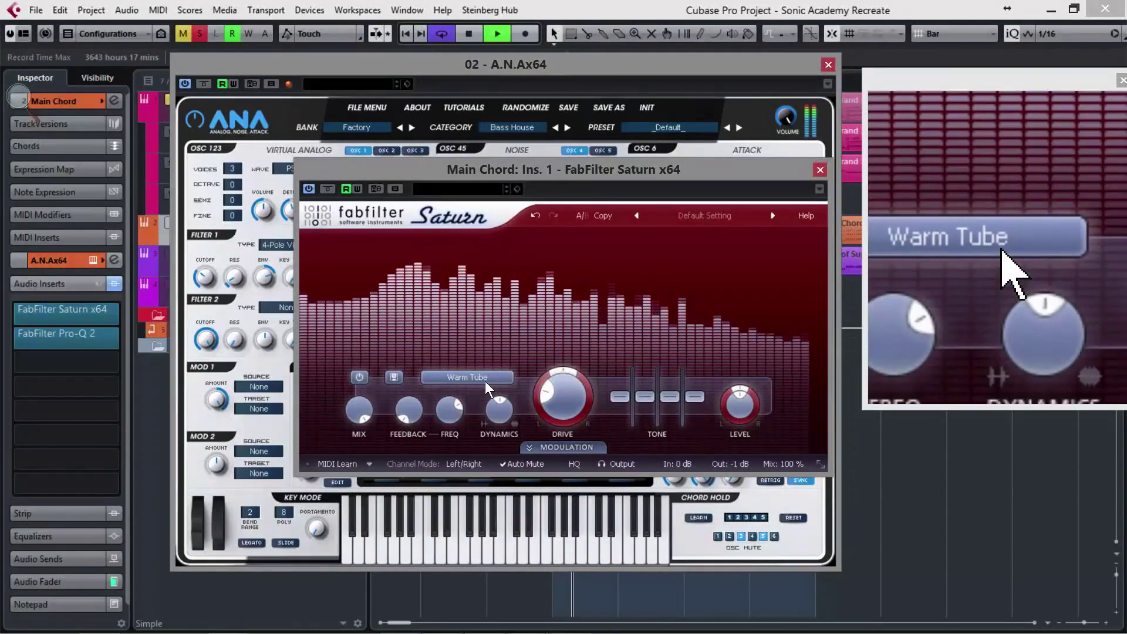
mouse_move(485, 382)
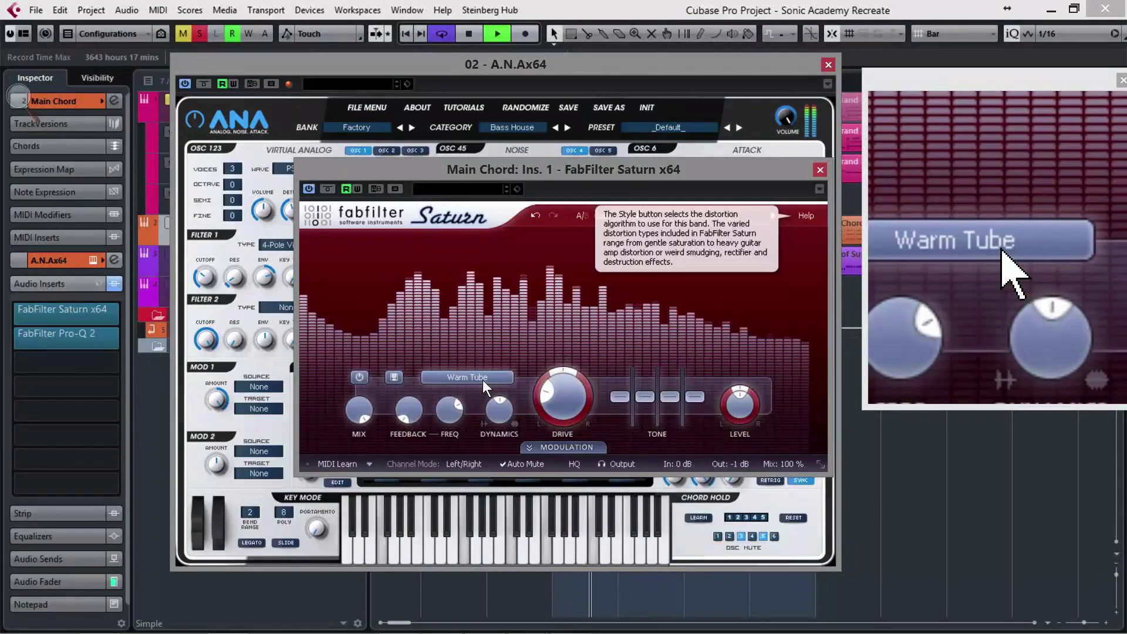
click(482, 379)
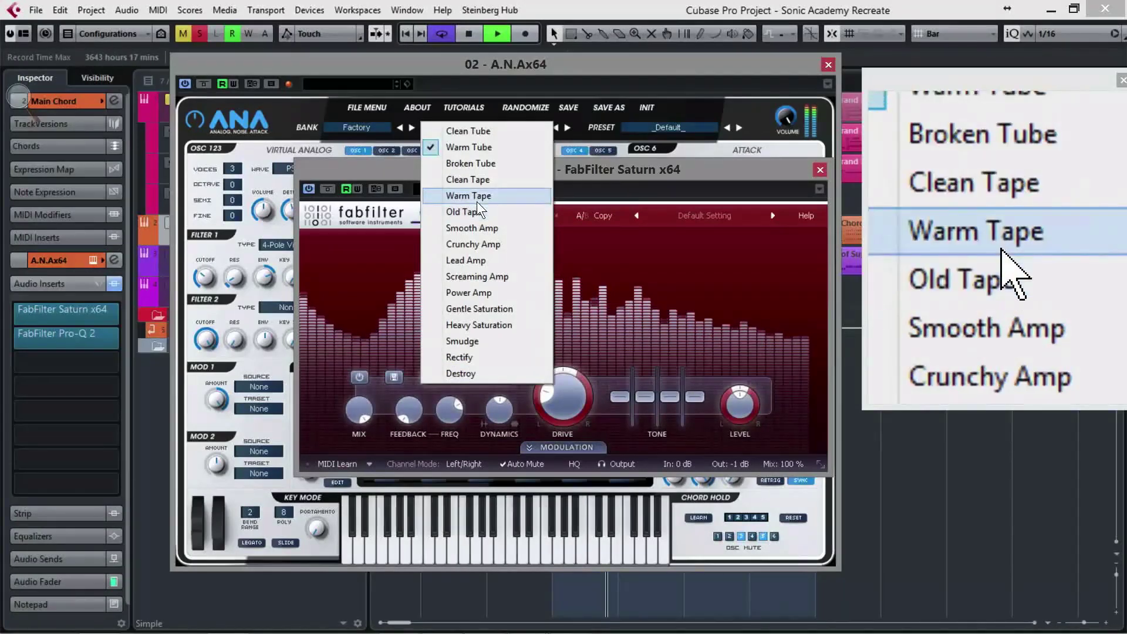
click(476, 201)
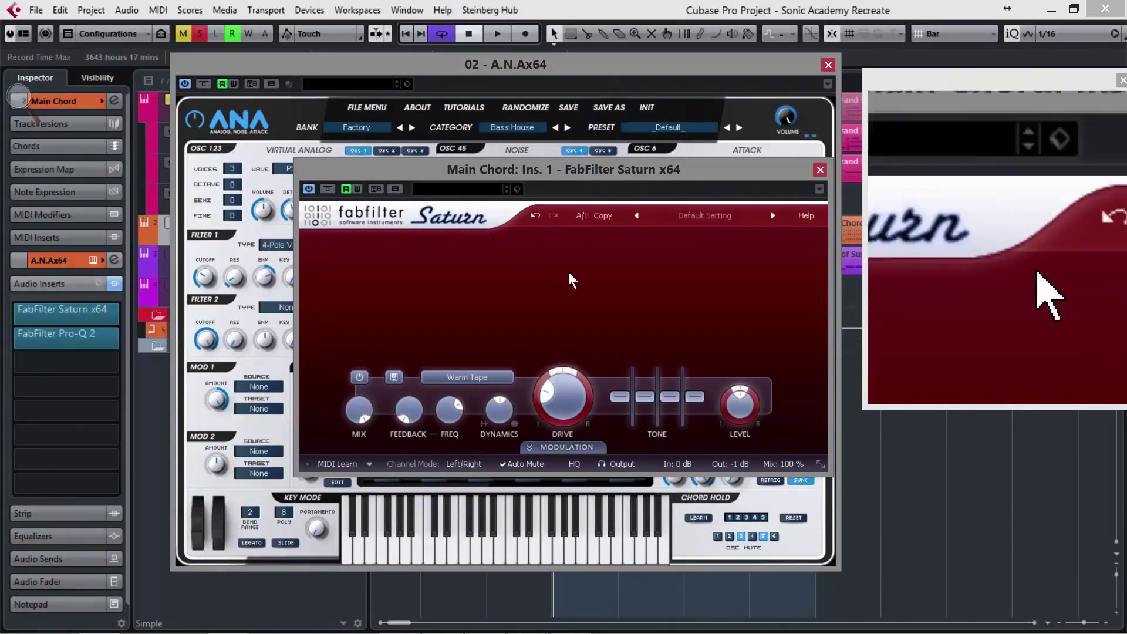
Audition the current insert order, move FabFilter Pro-Q 2 ahead of Saturn and play the chord again to compare
mouse_move(484, 372)
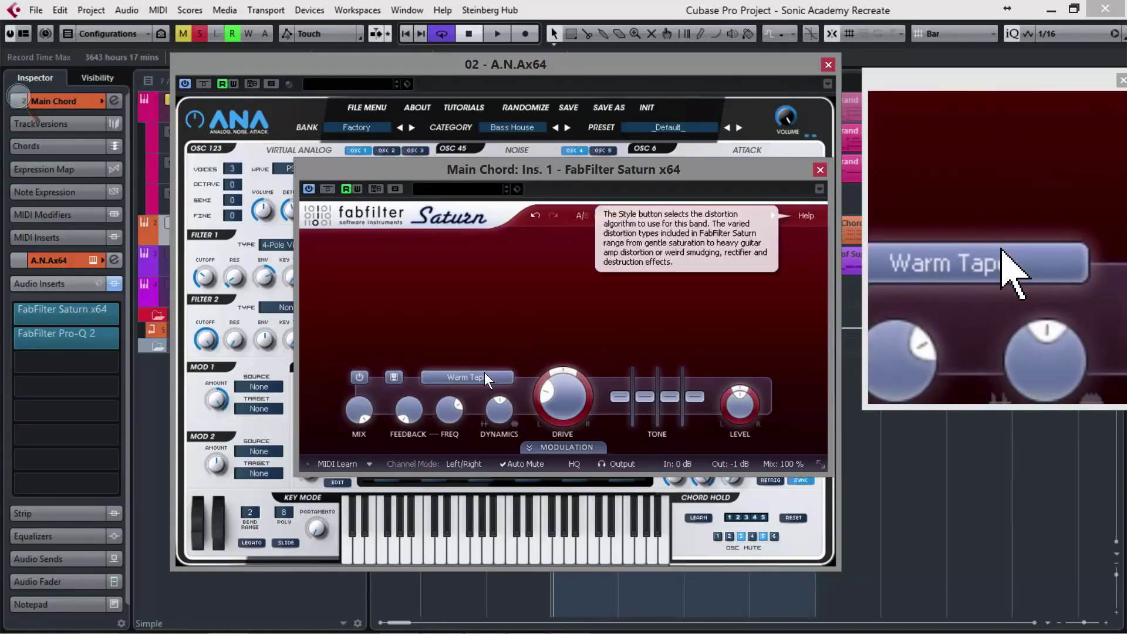
key(space)
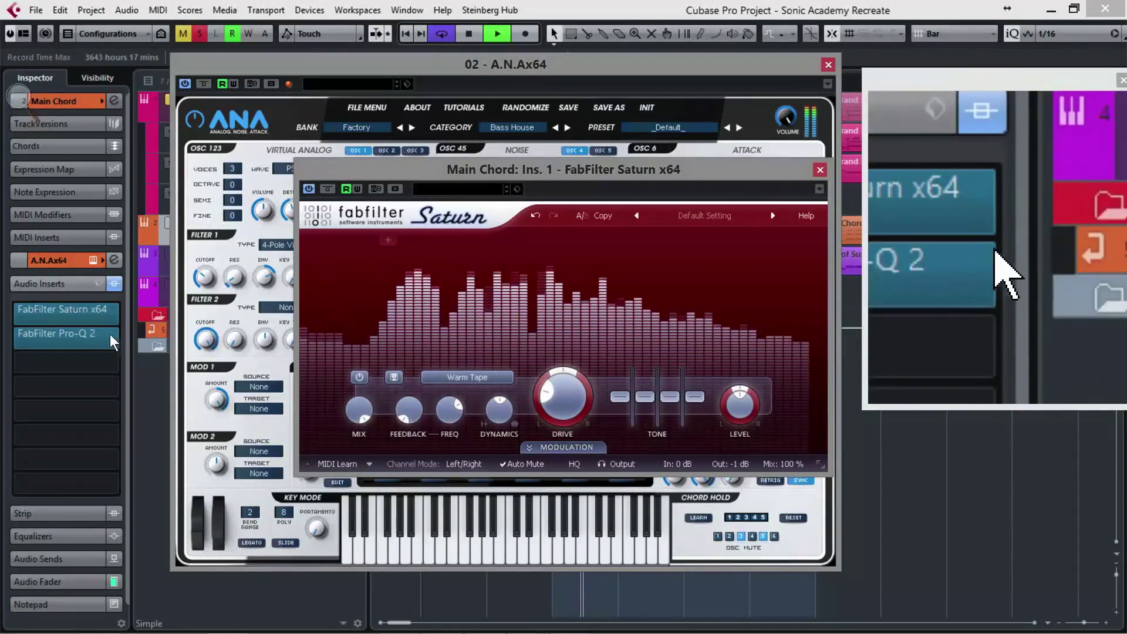
mouse_move(81, 336)
key(space)
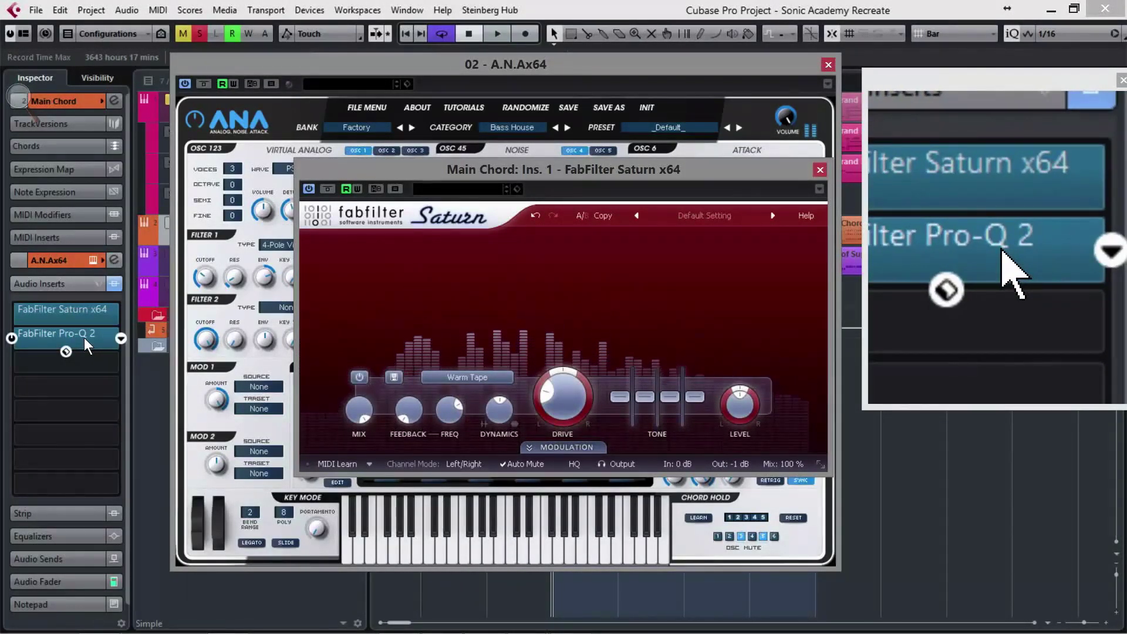
drag(86, 336, 85, 308)
key(space)
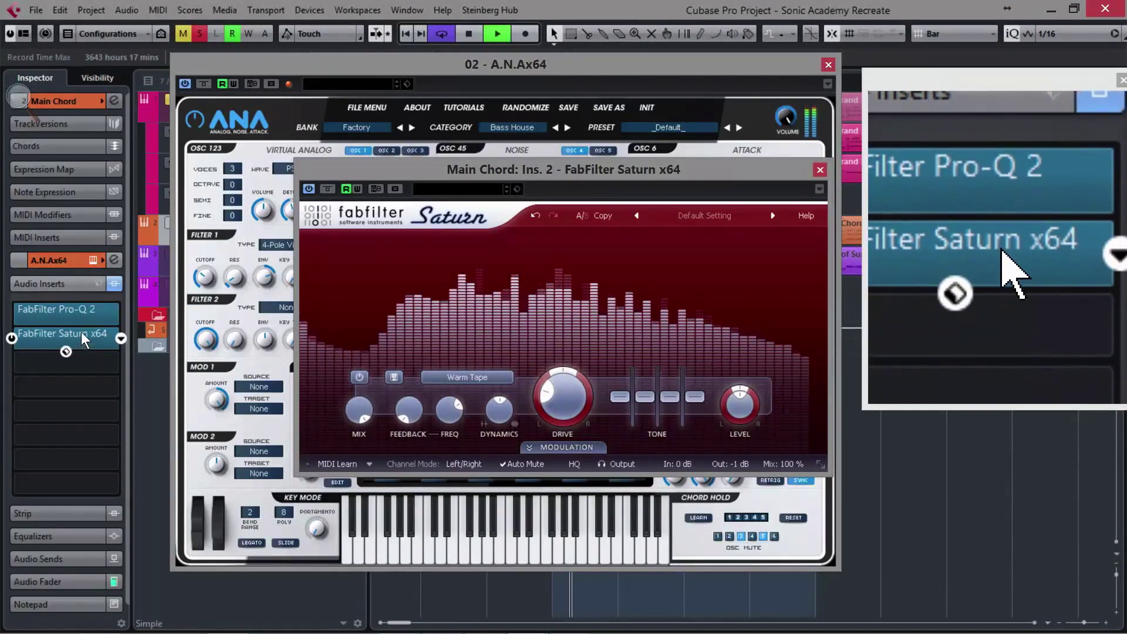
Compare the insert order, ending with FabFilter Saturn ahead of Pro-Q 2, and lower ANA's output volume to 61% while auditioning the chord
drag(81, 333, 93, 312)
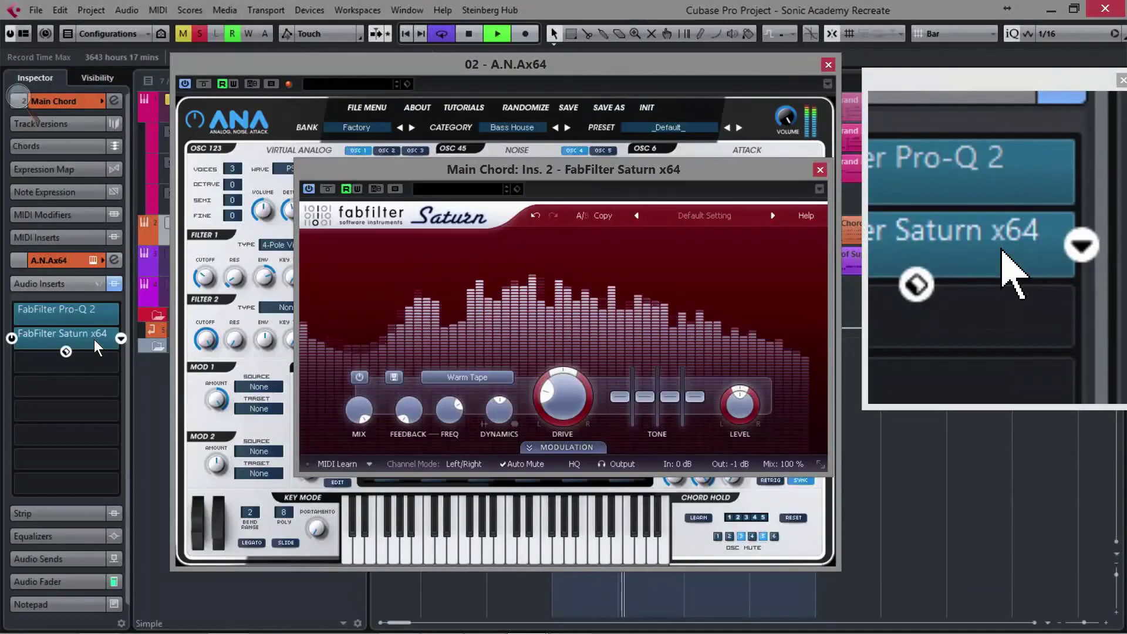
drag(94, 339, 97, 319)
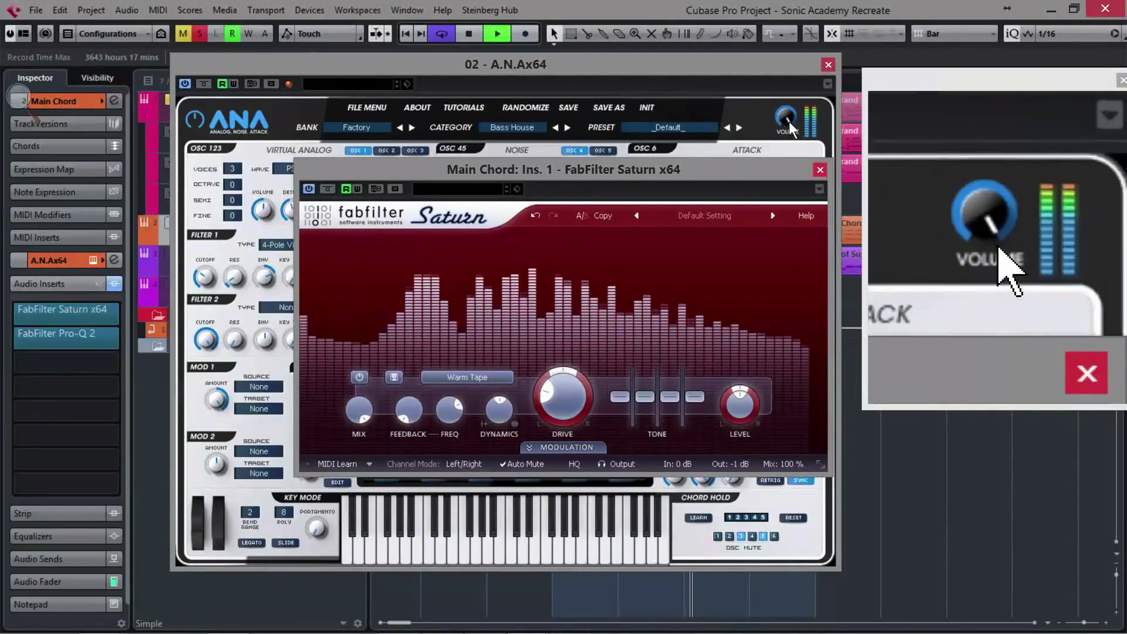
click(783, 115)
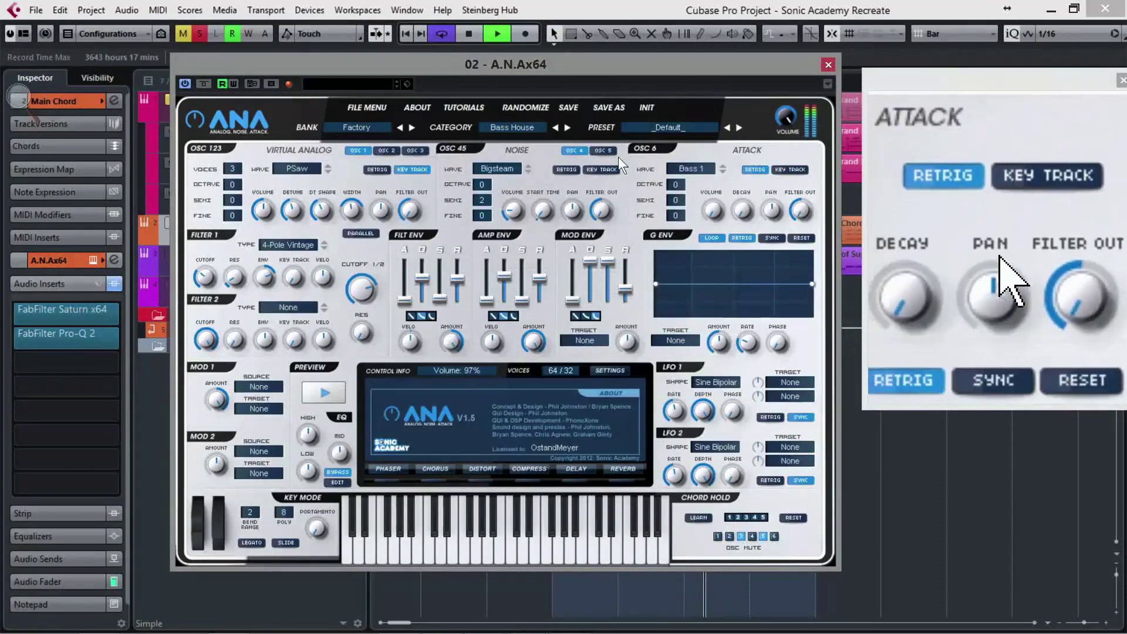
drag(784, 115, 629, 98)
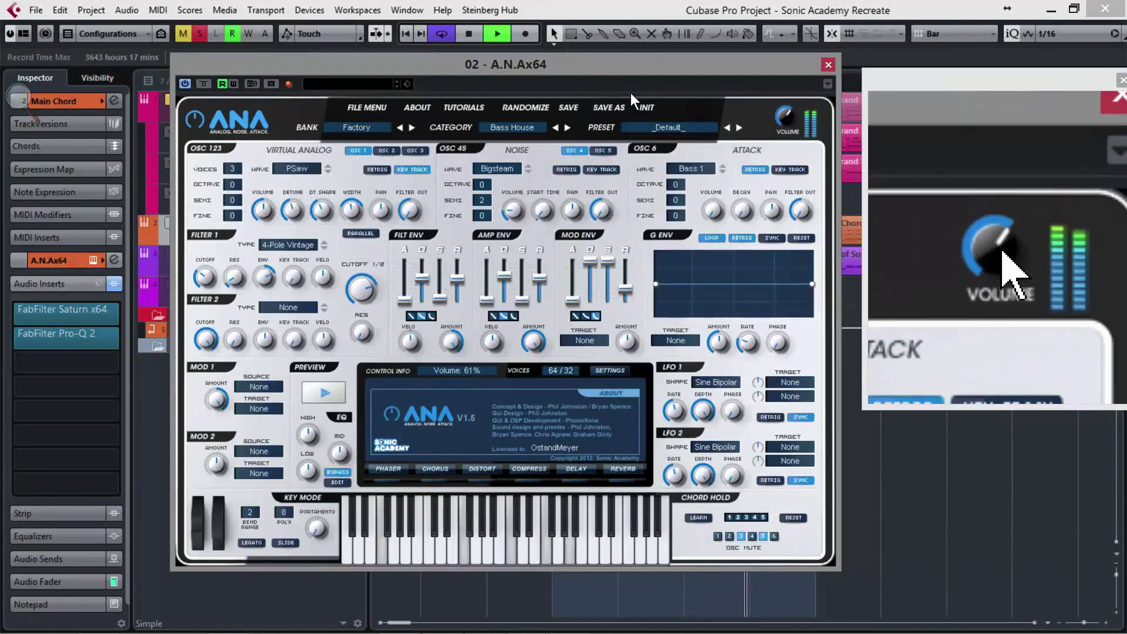
key(space)
key(space)
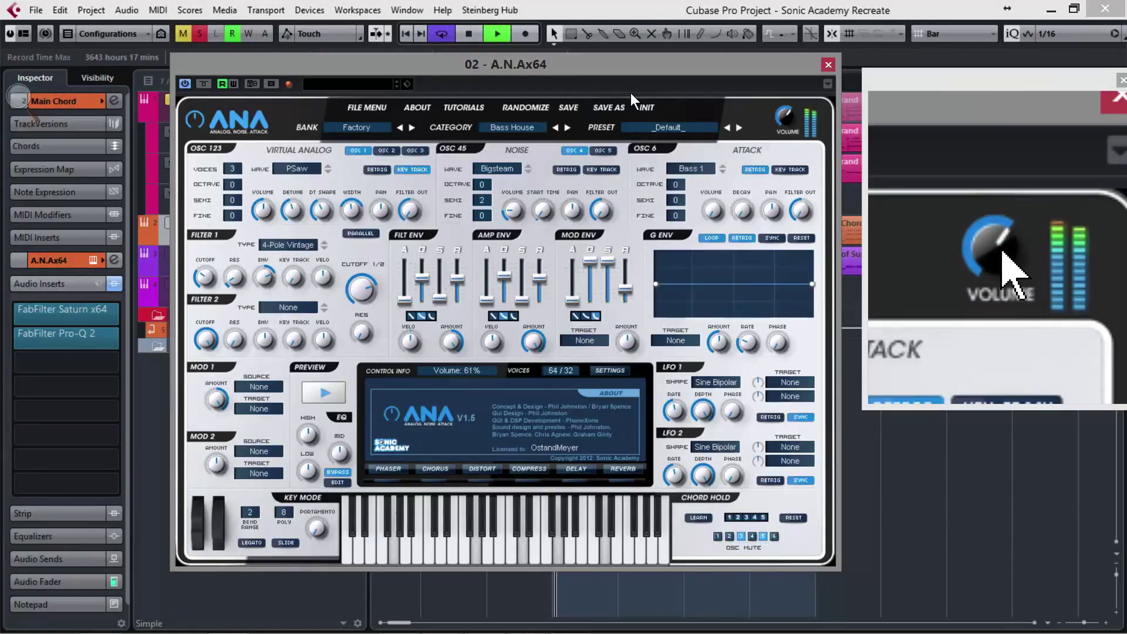
key(space)
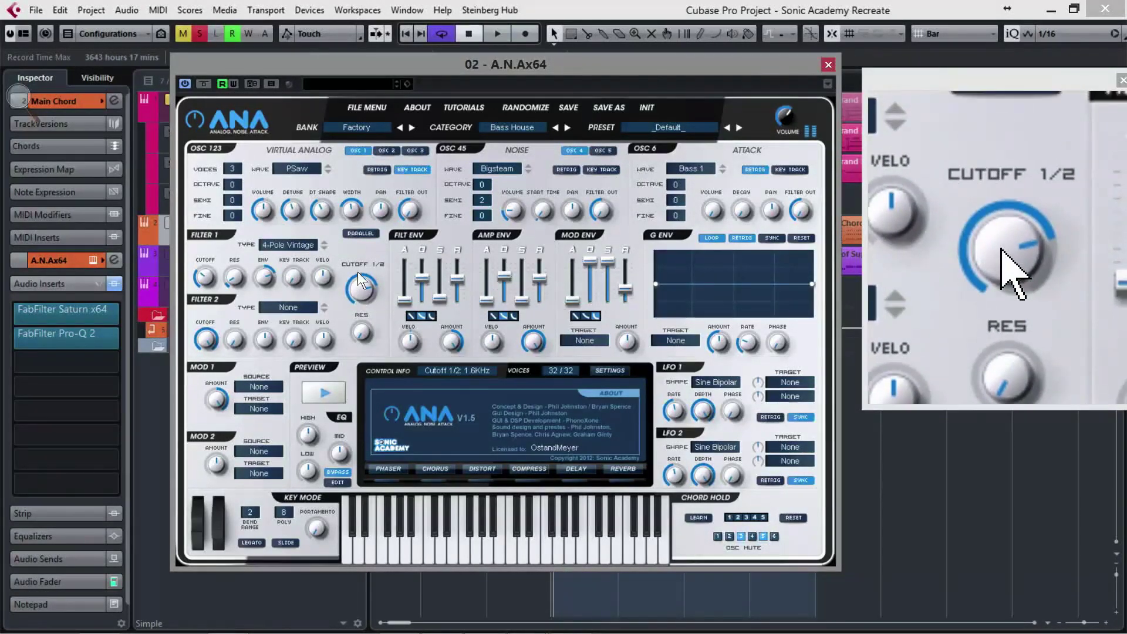
Enable automation writing for ANA, record a short dip of the Cutoff 1/2 control during playback, and switch writing off
drag(357, 272, 358, 300)
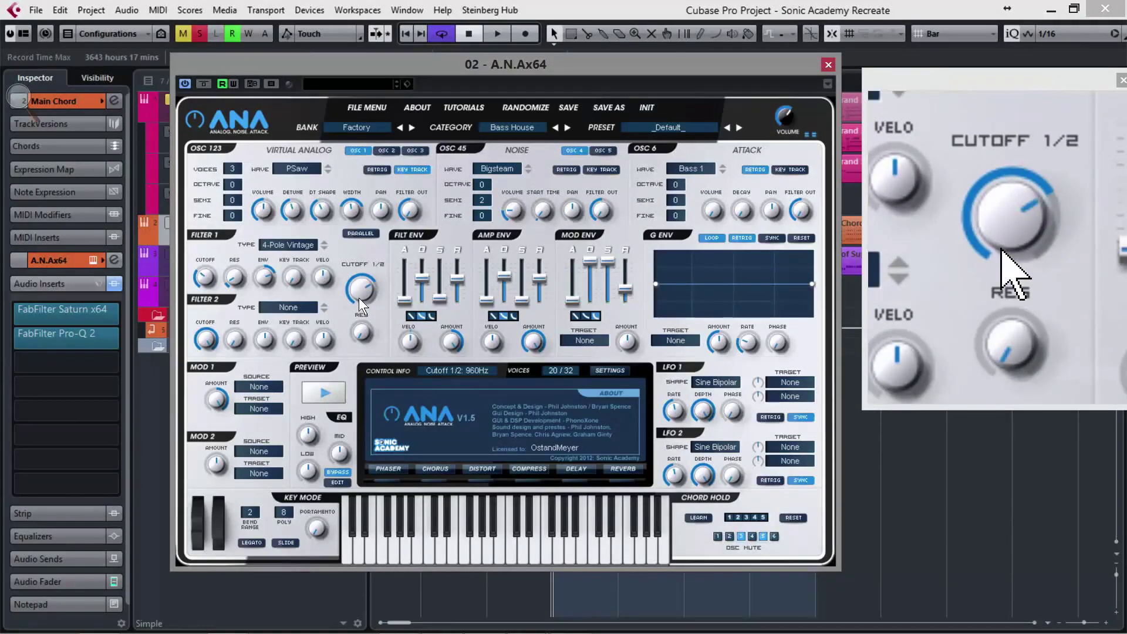
click(234, 83)
key(space)
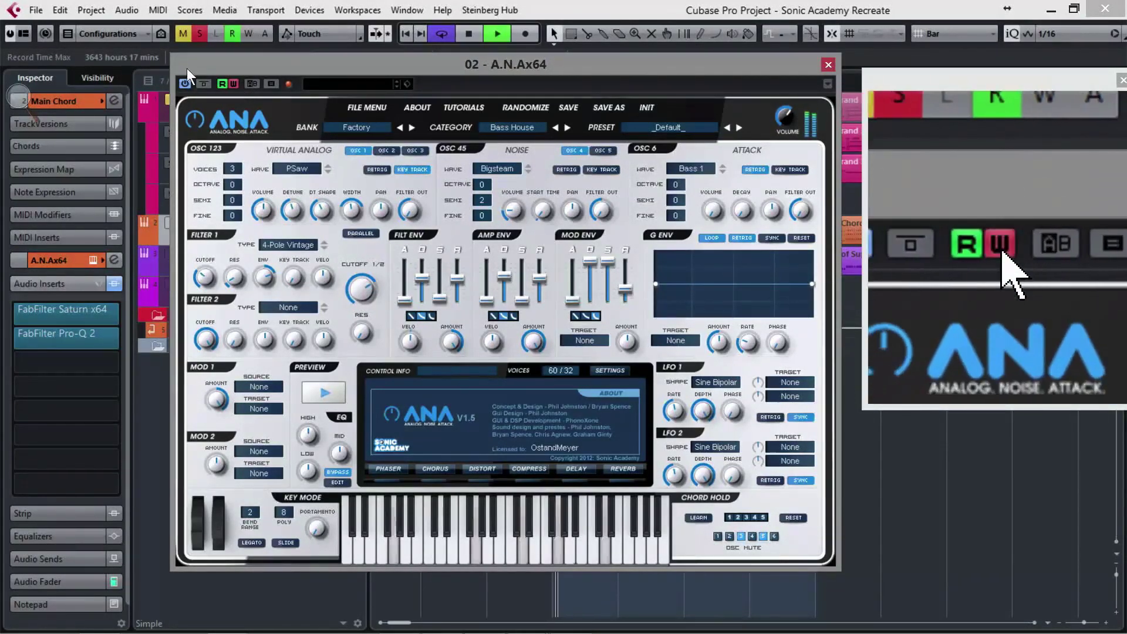
drag(362, 287, 360, 292)
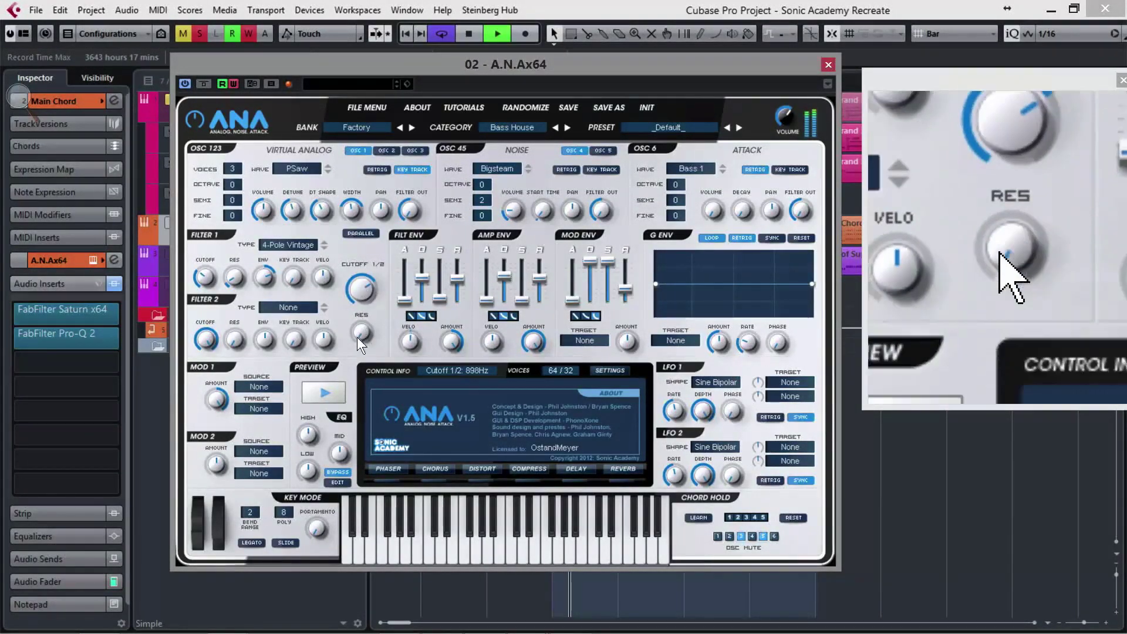
drag(357, 337, 351, 297)
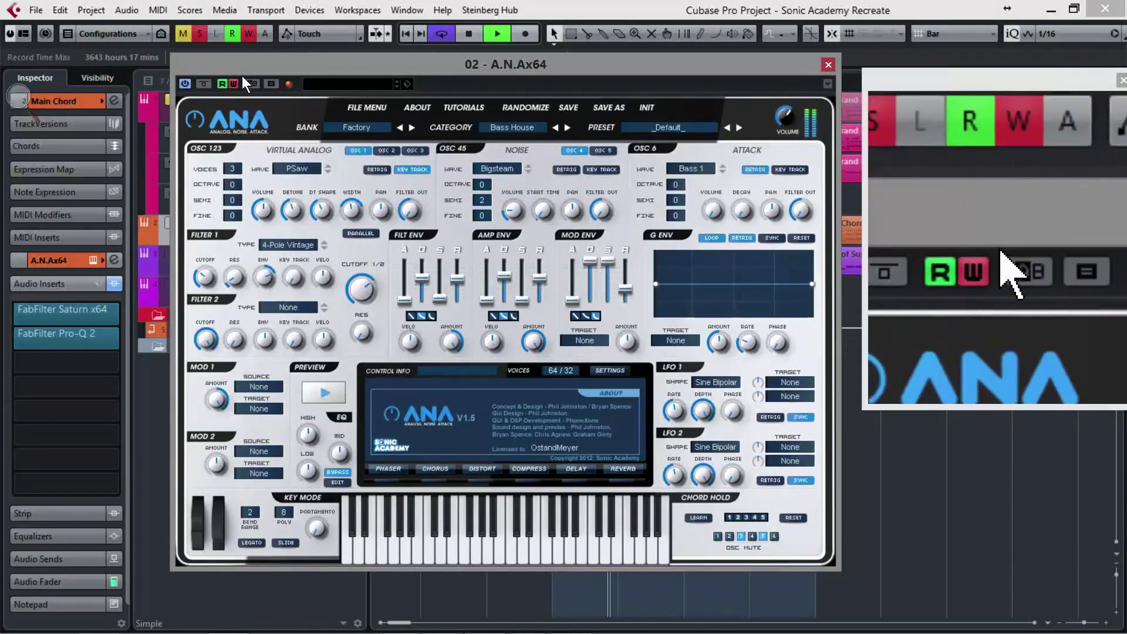
key(space)
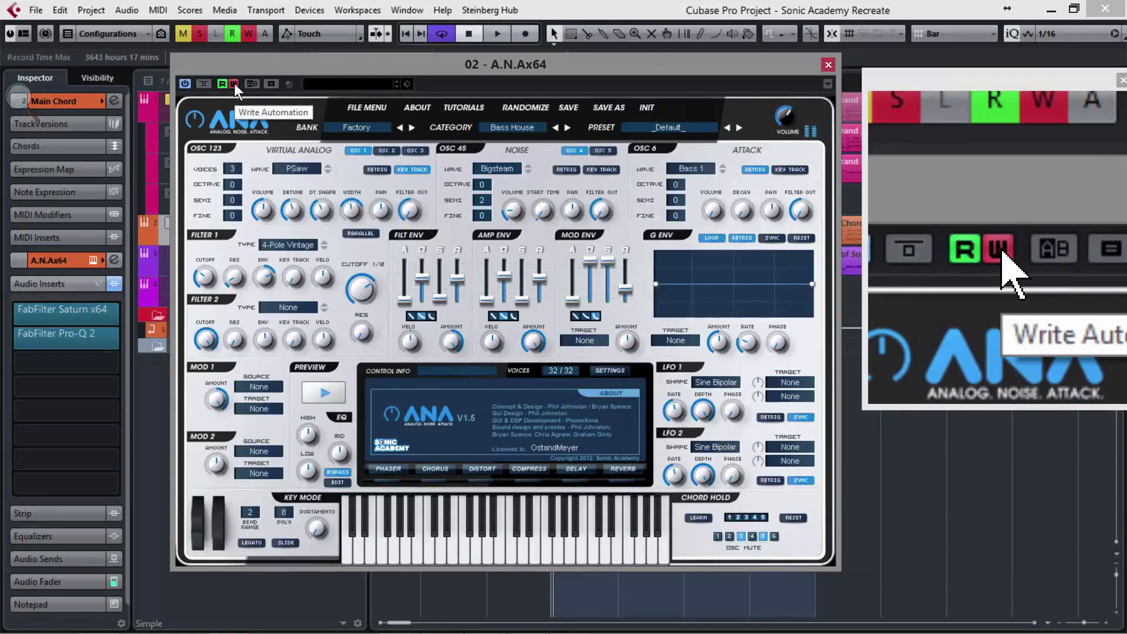
click(234, 83)
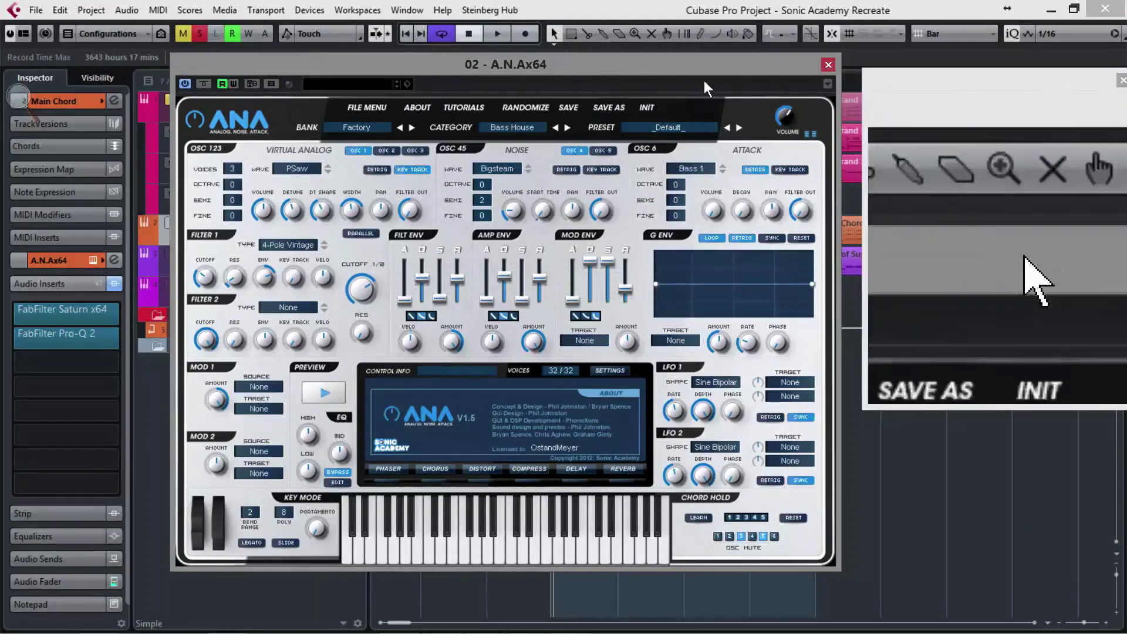
Close the ANA editor, show the Main Chord track's used automation and make the Cutoff 1/2 lane taller
click(828, 65)
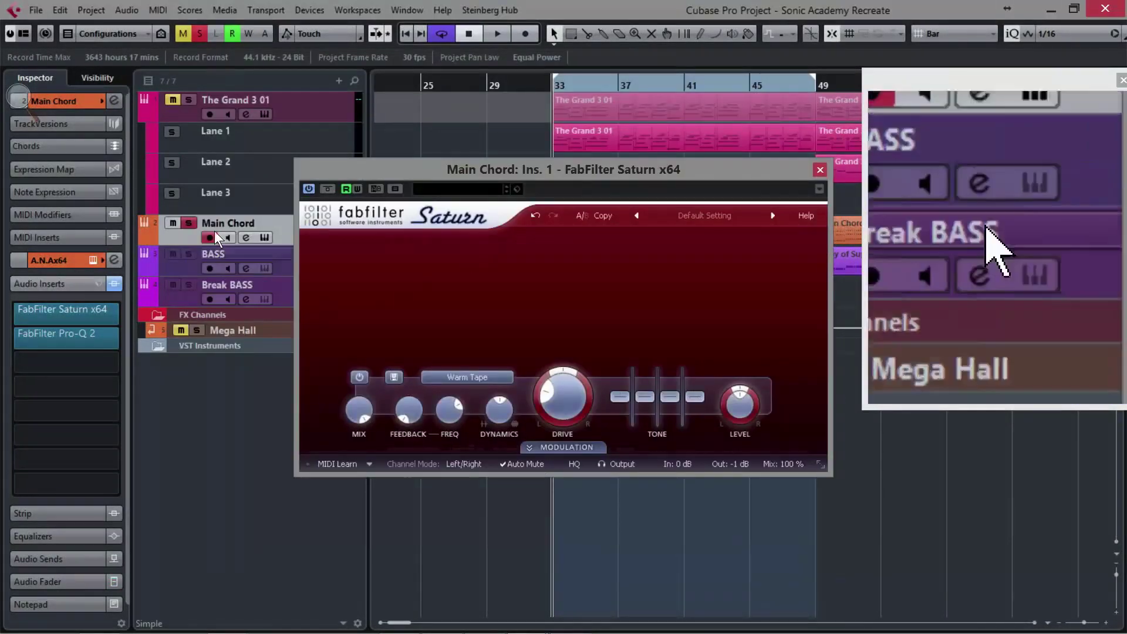
right_click(180, 237)
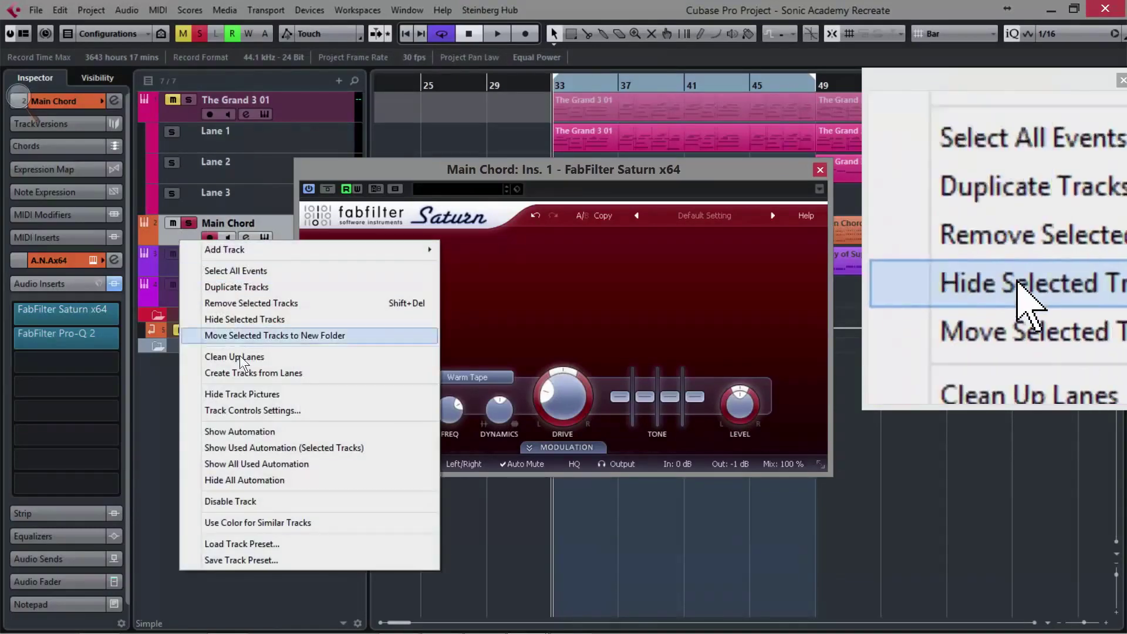
click(244, 447)
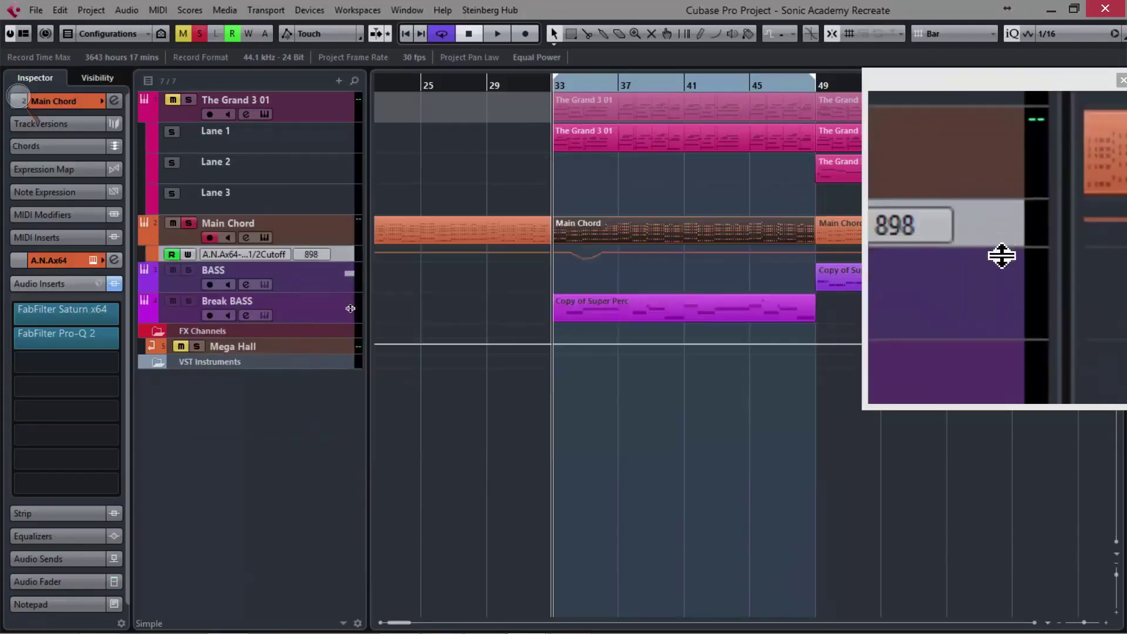
drag(335, 261, 338, 320)
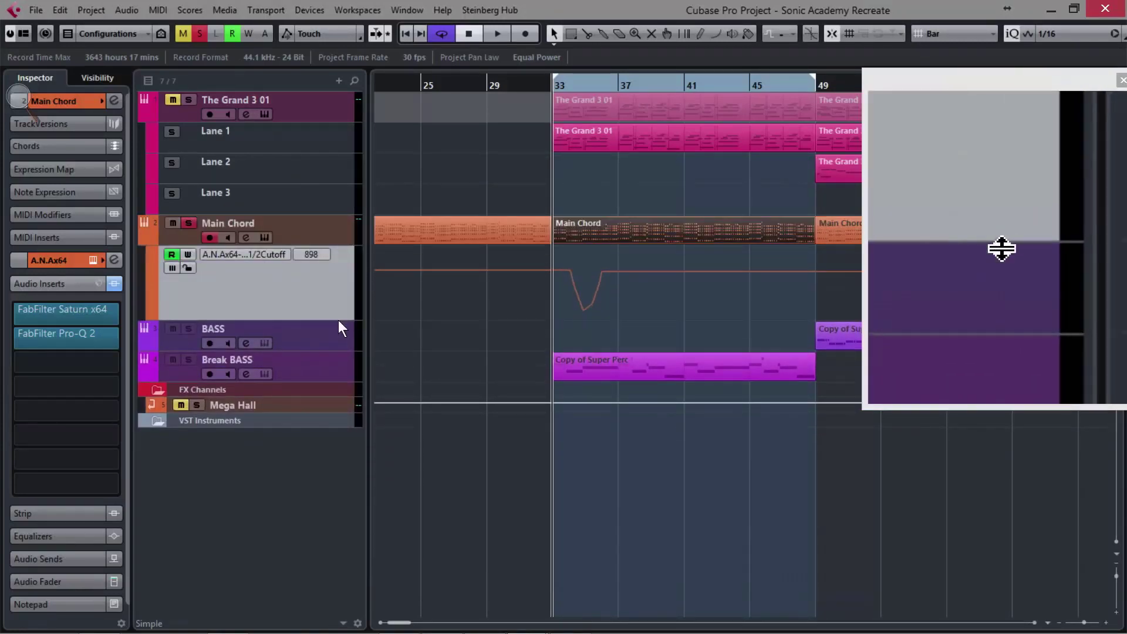
Draw cutoff automation rising from a low point at bar 17 to a peak at bar 47, dropping sharply at bar 49
drag(601, 81, 572, 305)
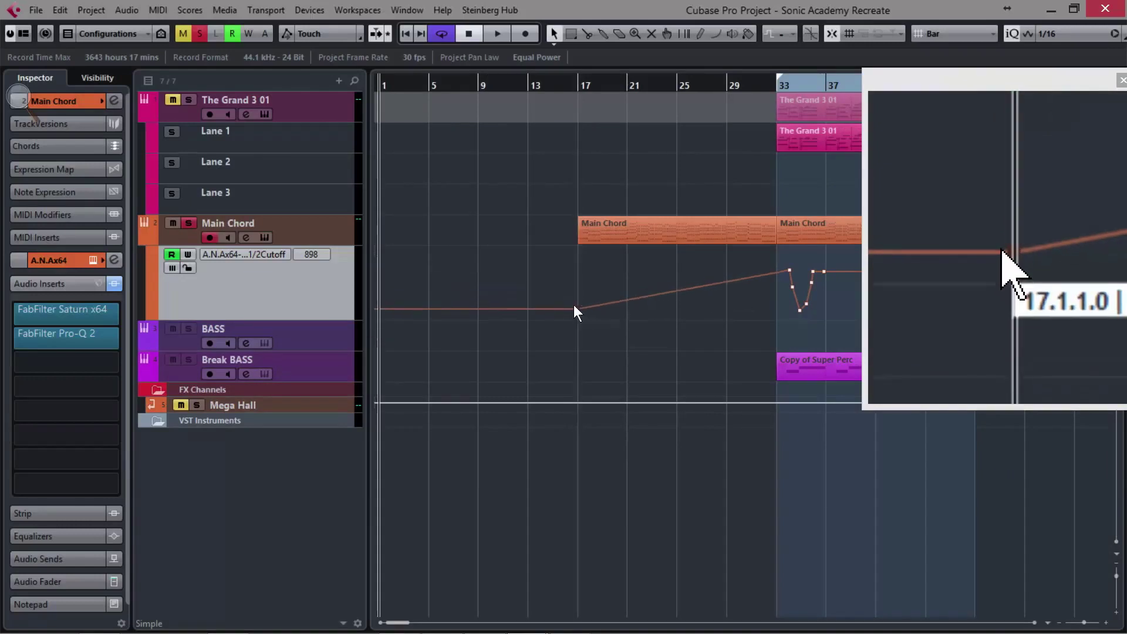
click(577, 87)
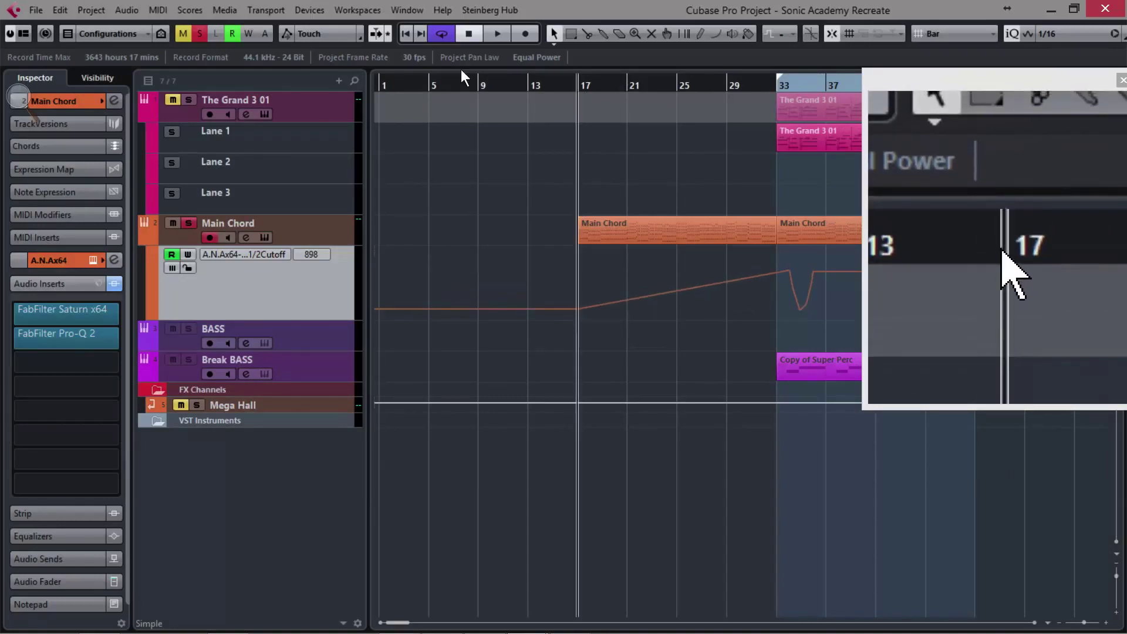
key(g)
key(space)
key(space)
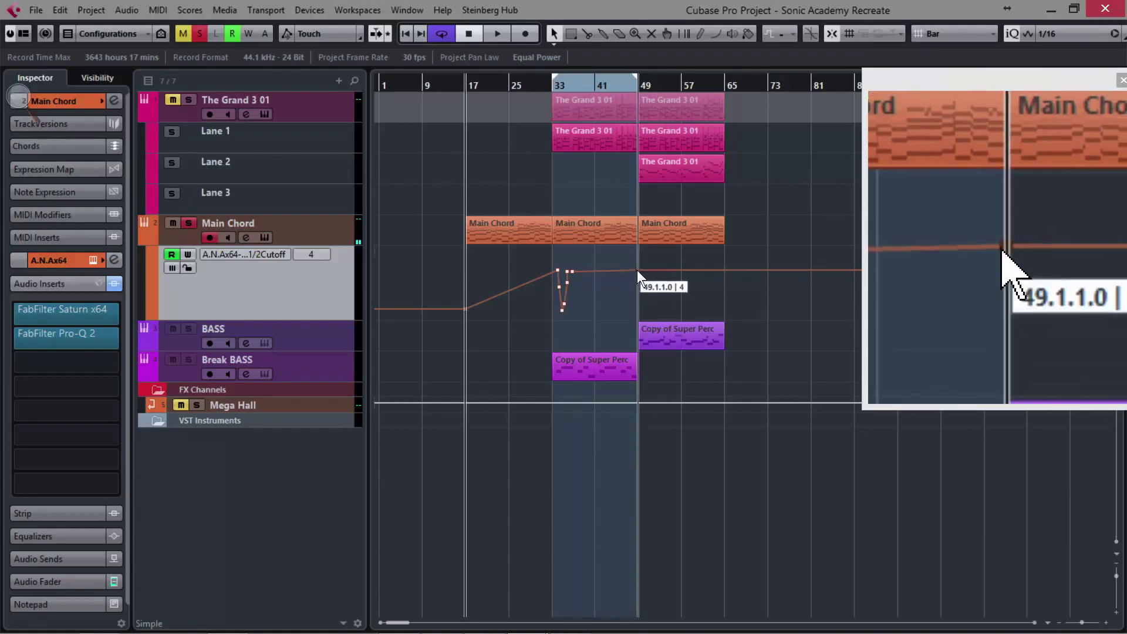
mouse_move(636, 270)
mouse_down()
mouse_move(637, 301)
mouse_move(625, 255)
mouse_up()
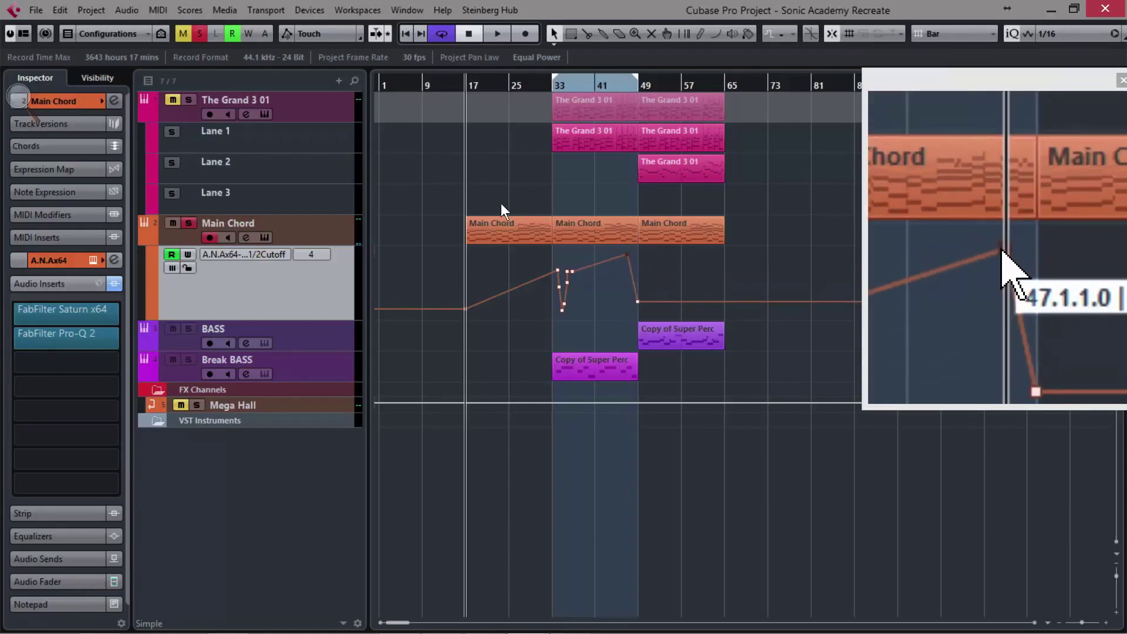
Delete the recorded dip points after bar 33 and draw a second cutoff rise from bar 49 that drops at bar 65
drag(573, 319, 551, 262)
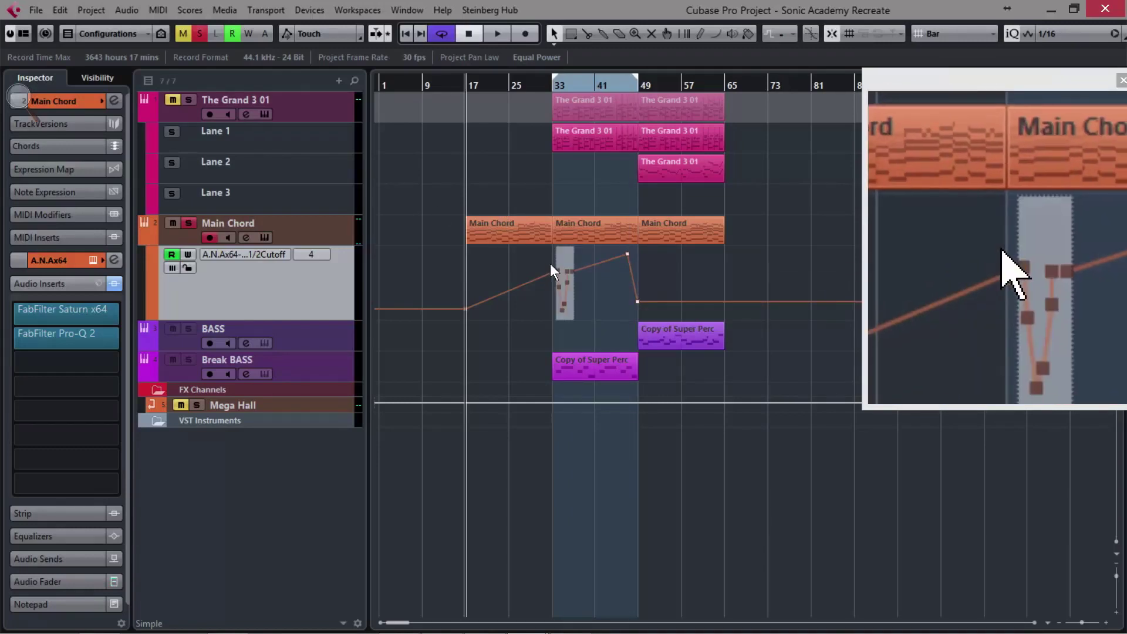
key(Delete)
key(space)
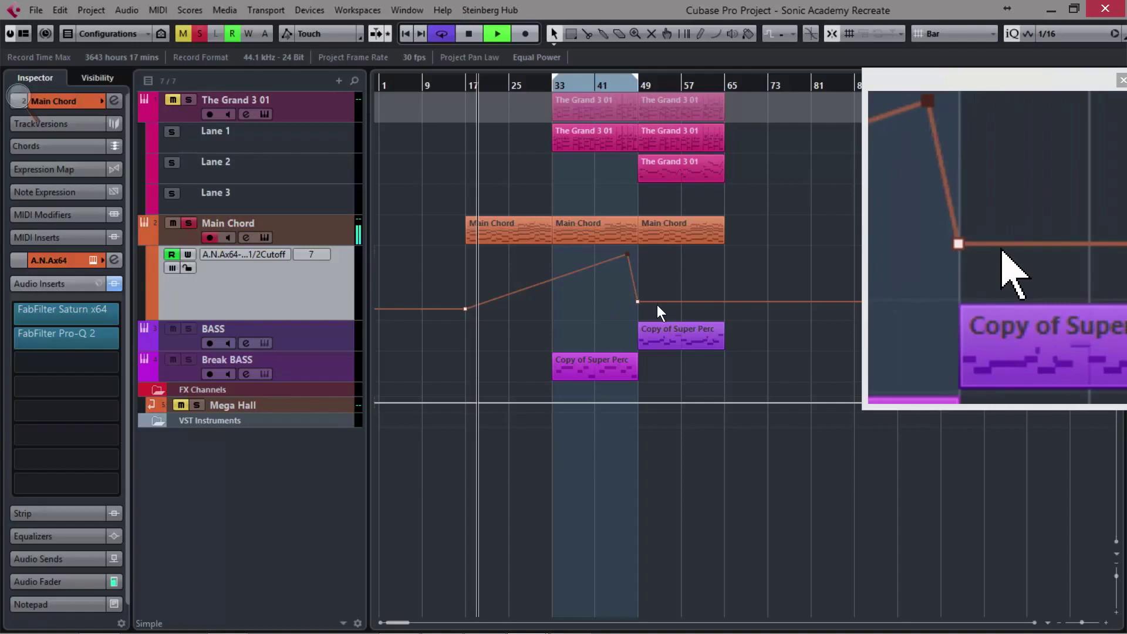
drag(657, 304, 724, 306)
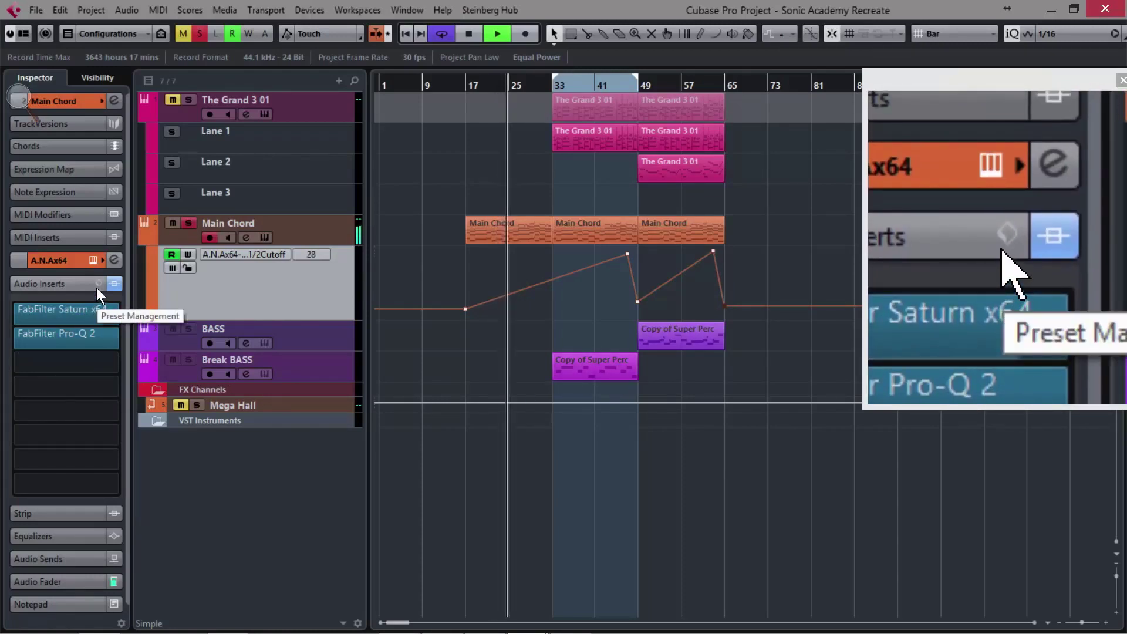
Open ANA from the Main Chord track, set oscillator 1's width to 57% and raise its detune slightly in playback, and close the editor
click(351, 223)
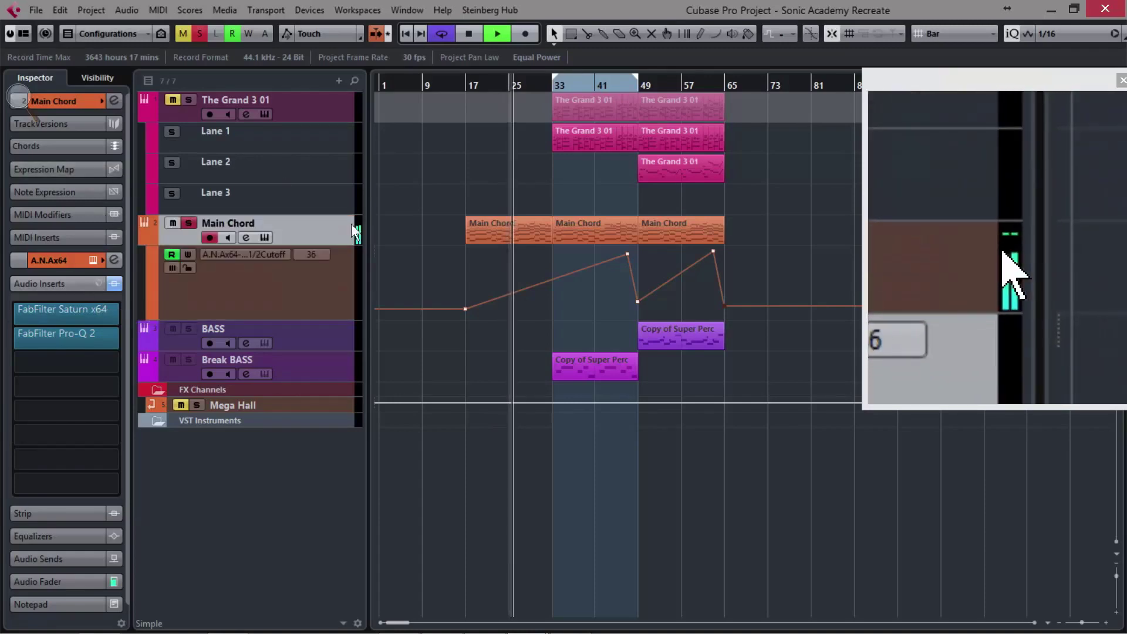
click(82, 102)
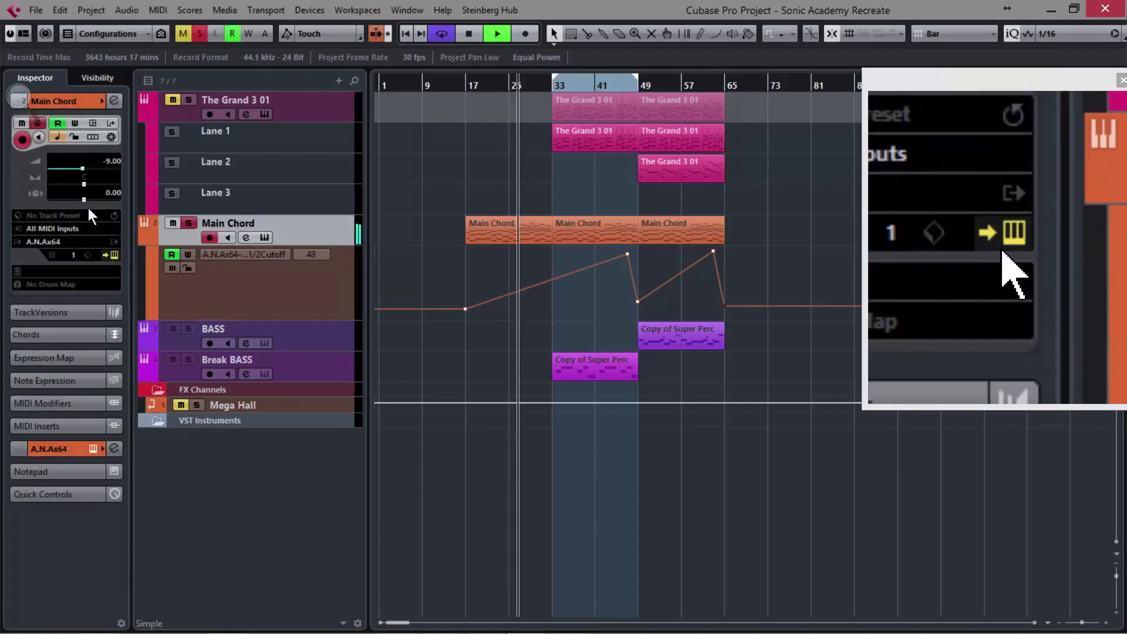
click(114, 254)
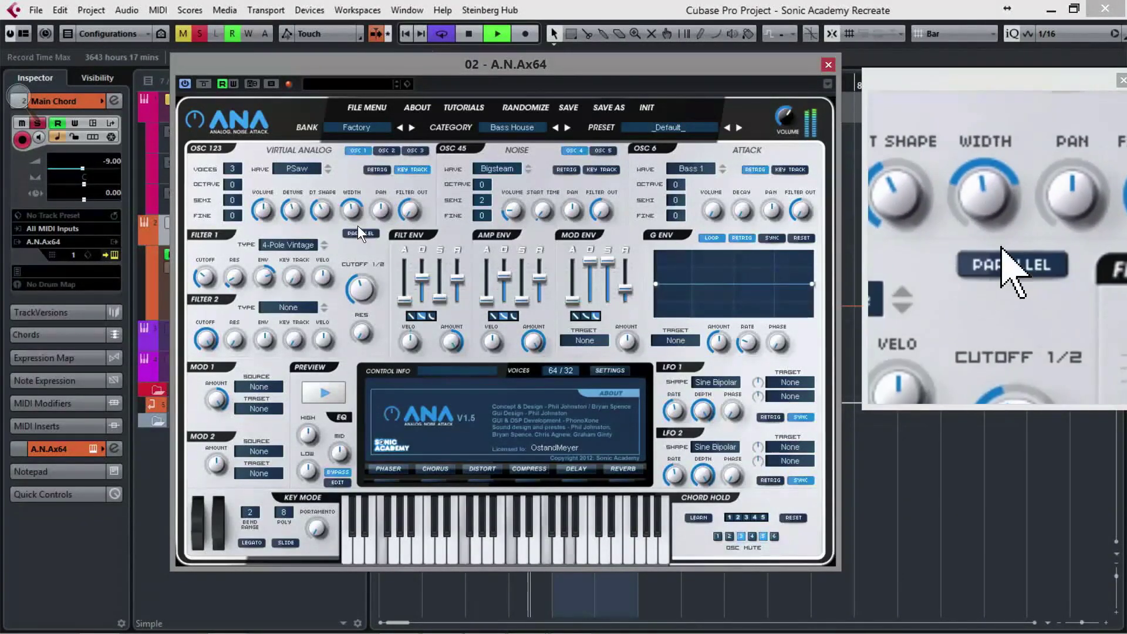
drag(353, 212, 361, 189)
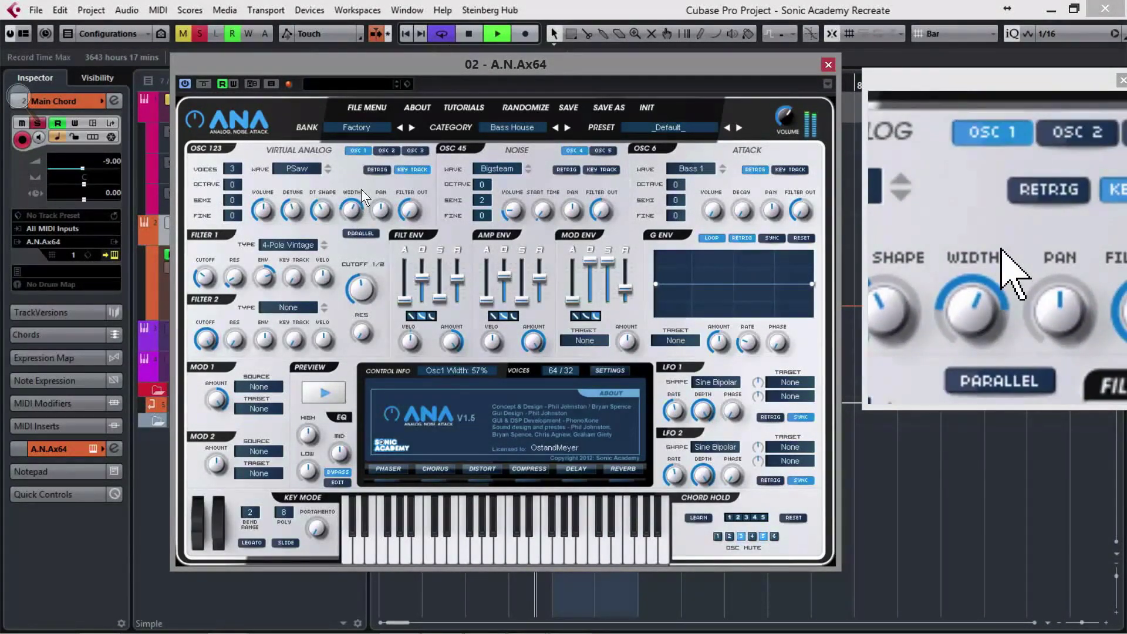
drag(293, 210, 300, 199)
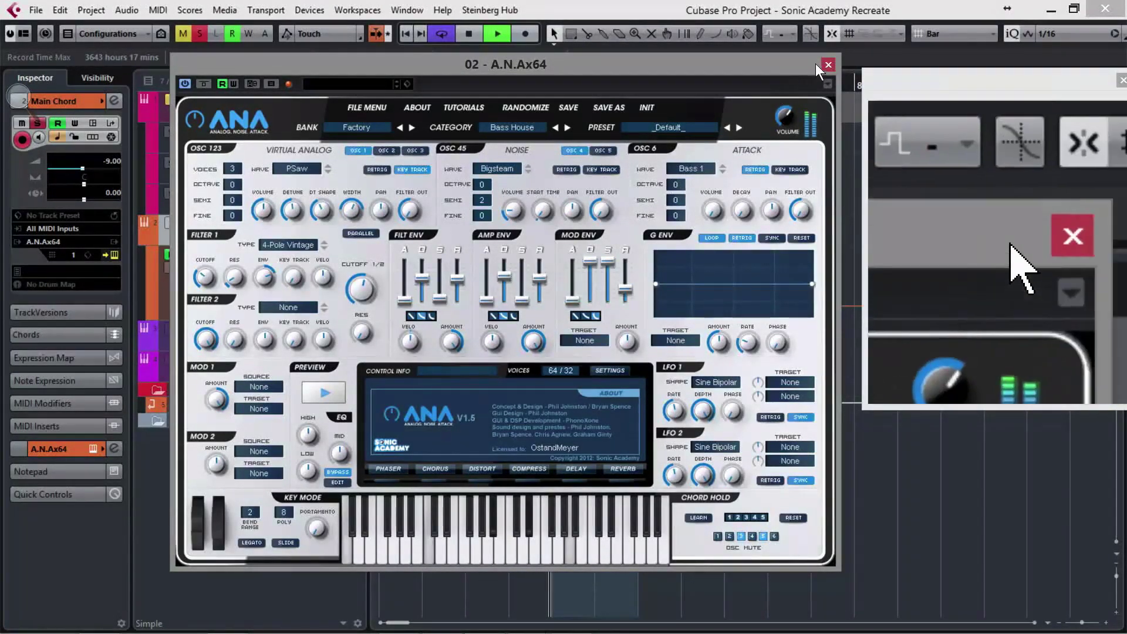
click(827, 64)
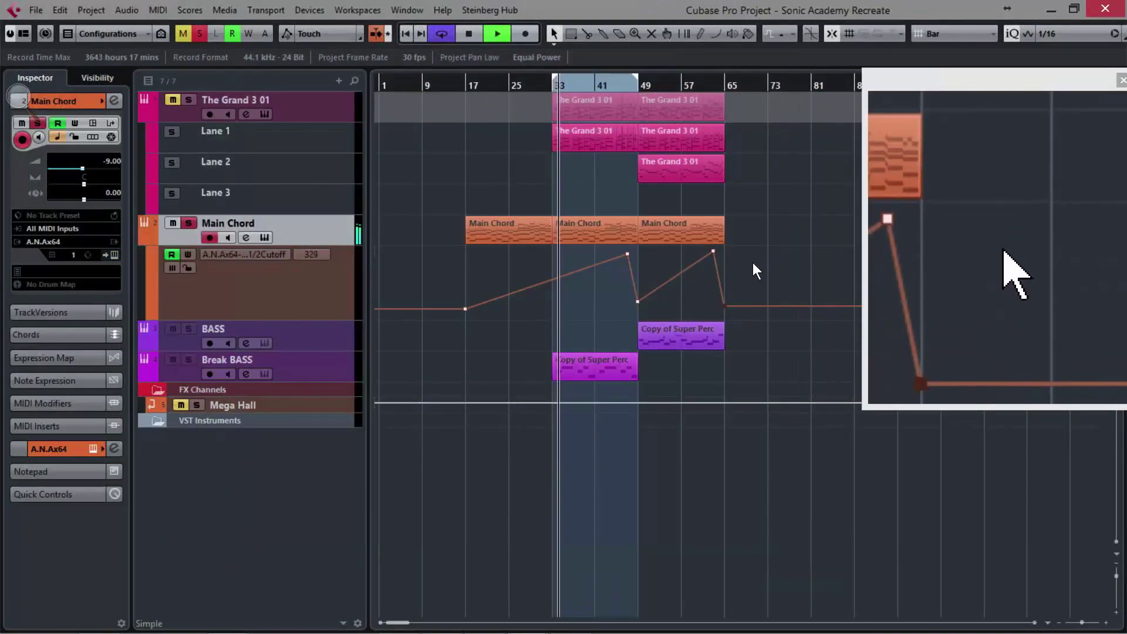
Restart playback from bar 17, reopen ANA and shorten the filter envelope's decay to 193 ms
key(space)
key(space)
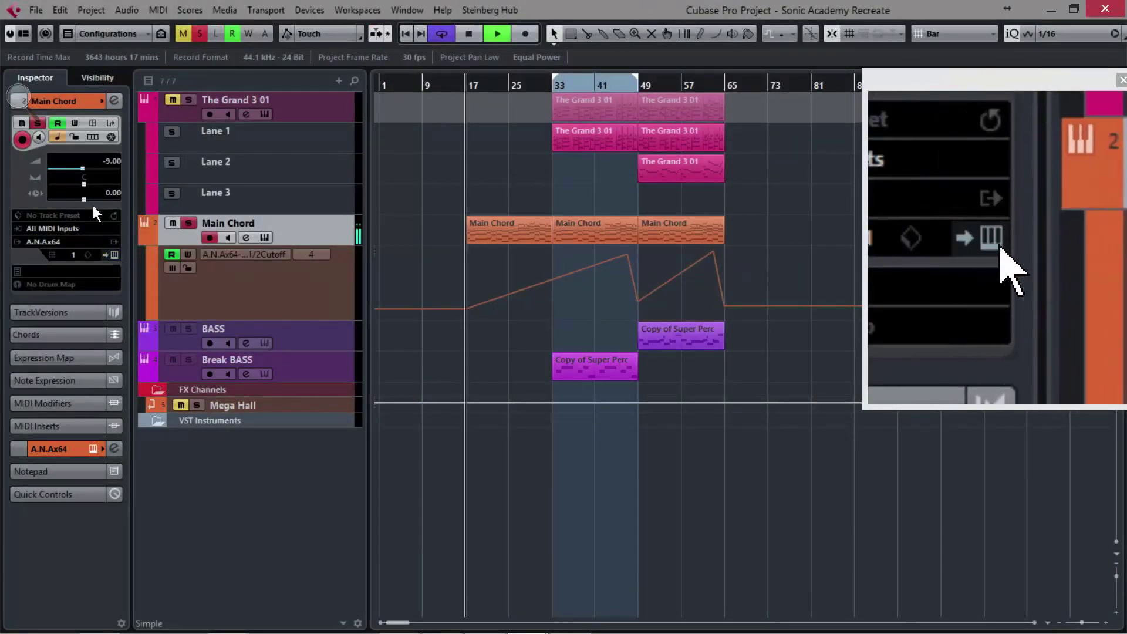
click(114, 254)
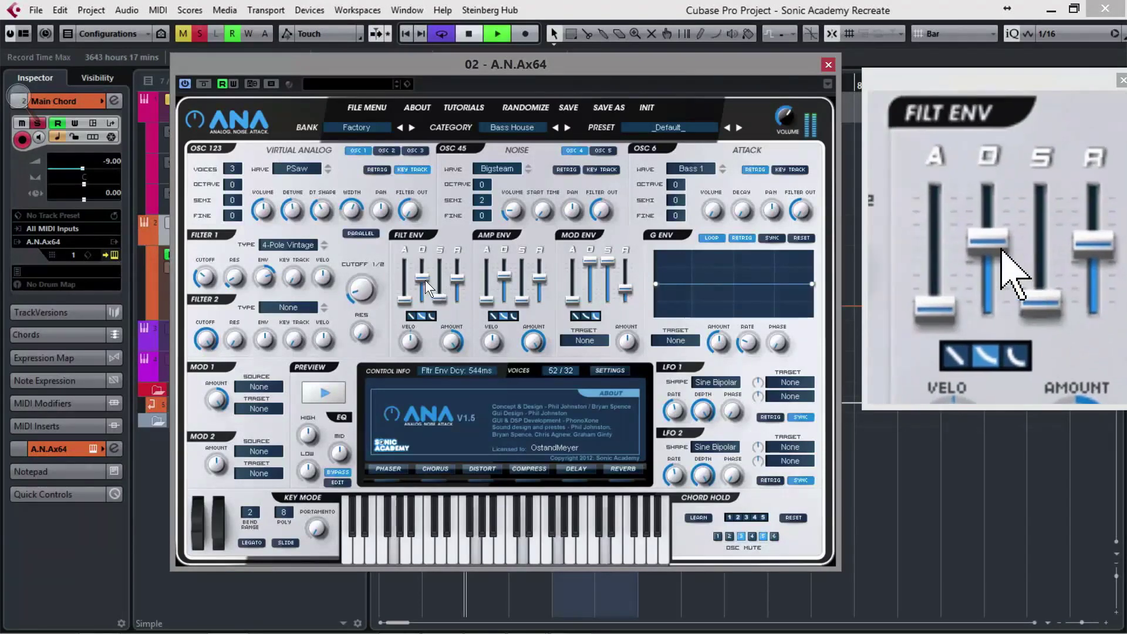
drag(425, 280, 425, 284)
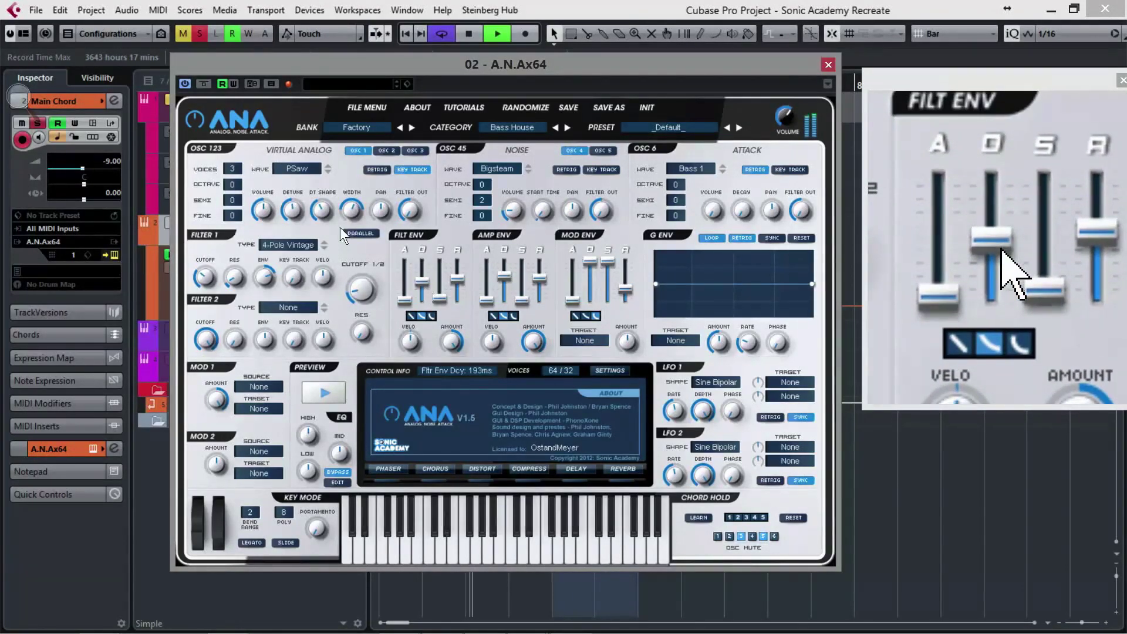
Fine-tune Filter 1's cutoff and raise its resonance slightly while the chord plays
drag(199, 273, 197, 287)
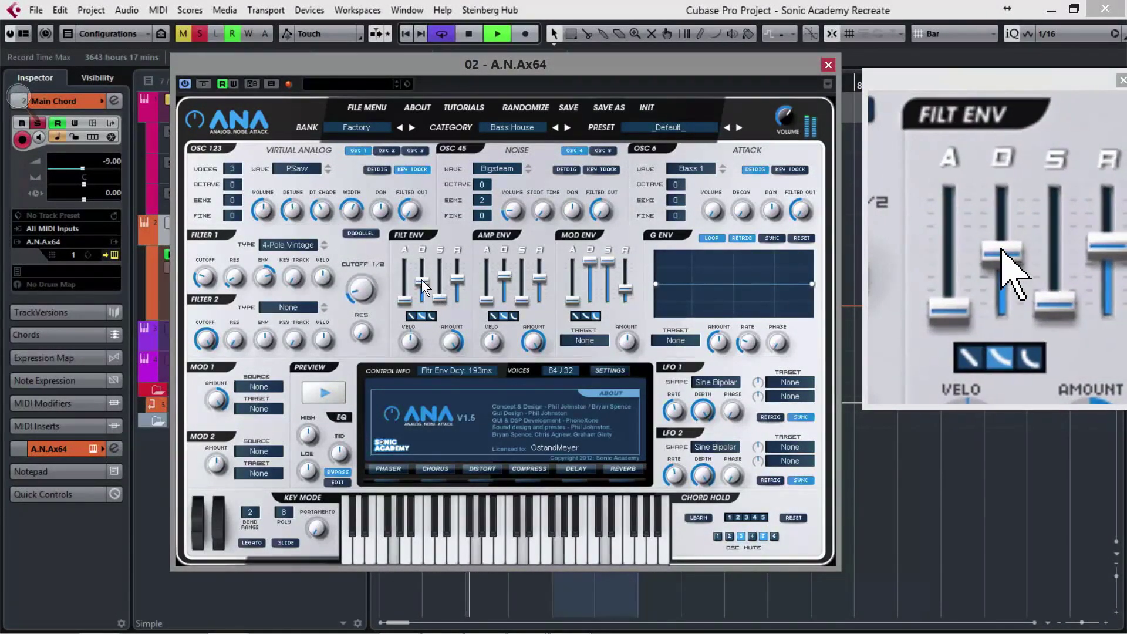
mouse_move(422, 279)
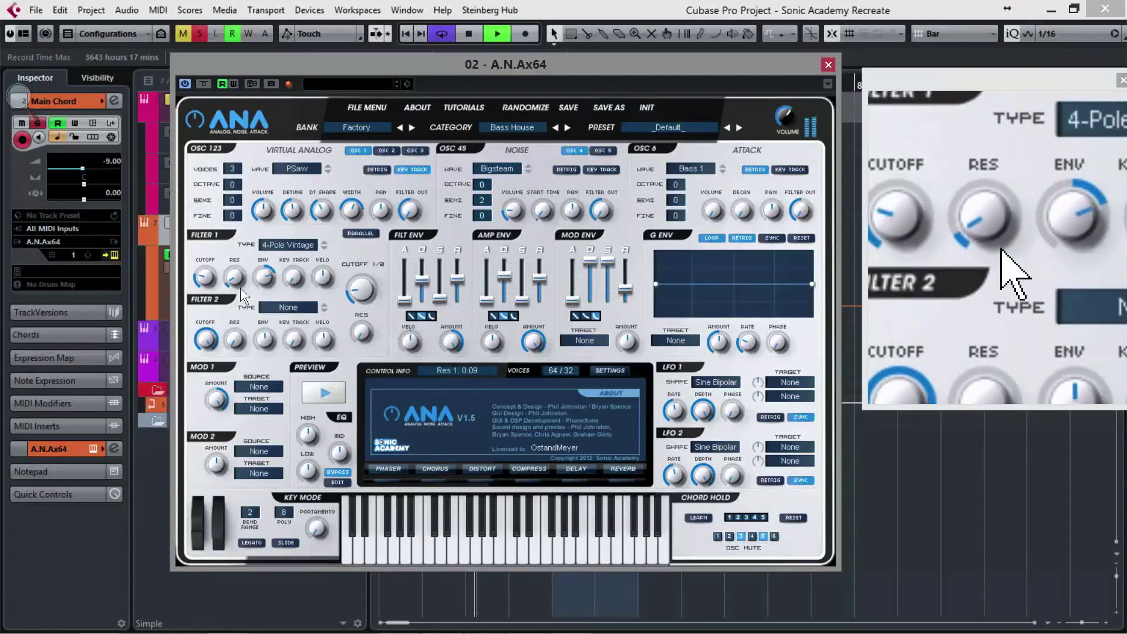
drag(241, 287, 239, 266)
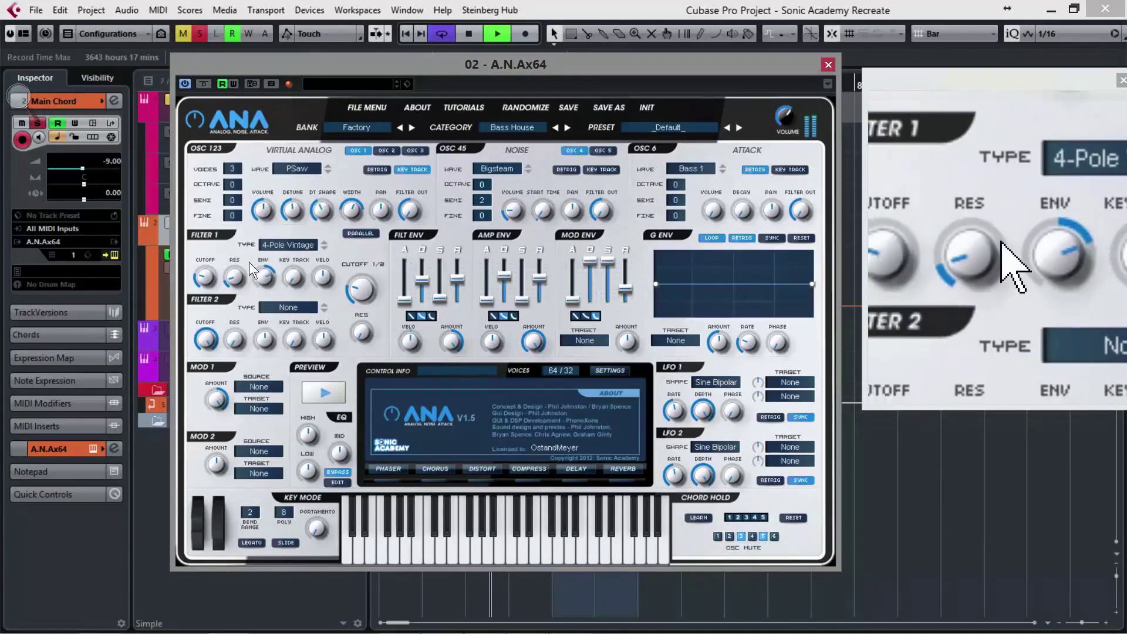
Try Filter 1's 4-Pole type during playback and return it to 4-Pole Vintage
click(292, 245)
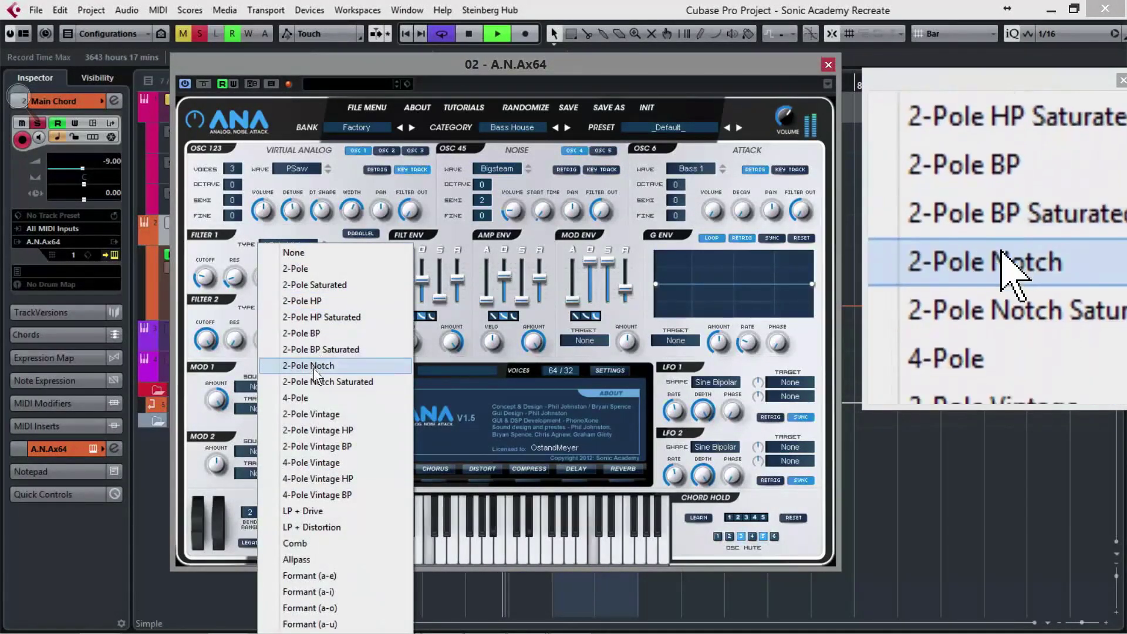
click(312, 397)
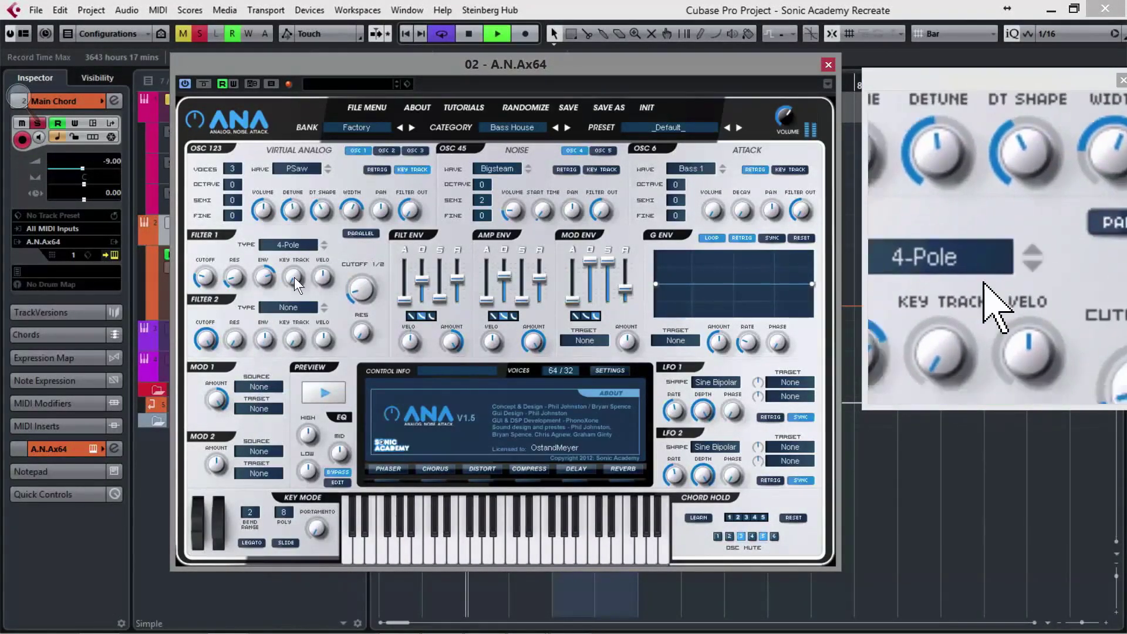
click(297, 244)
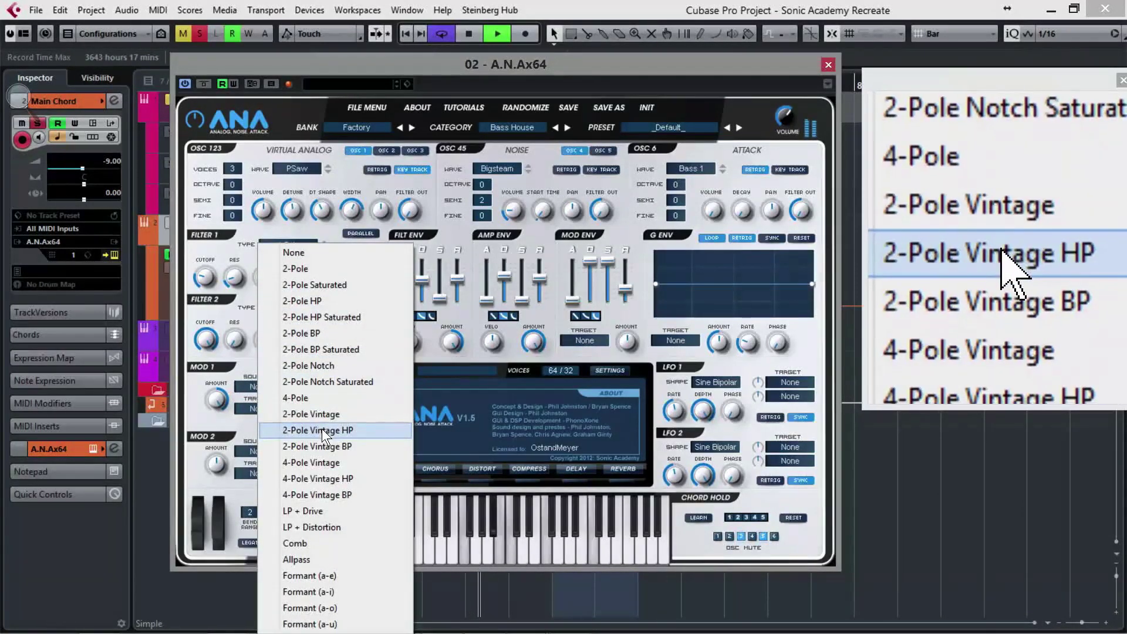
click(316, 464)
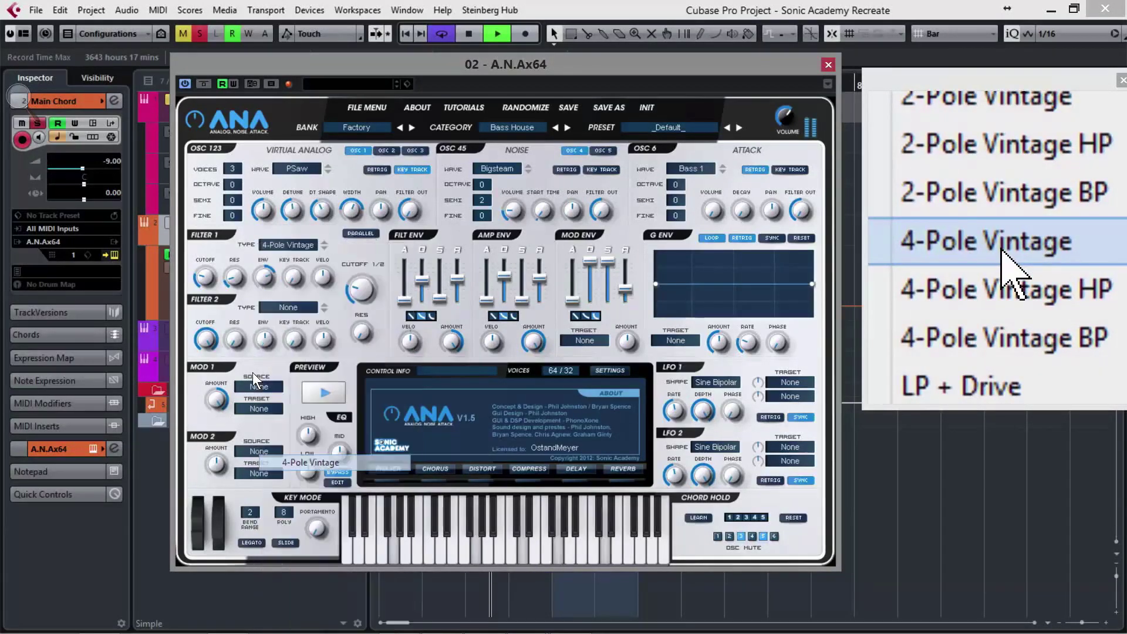
Restart playback and raise ANA's output volume to 67%
key(space)
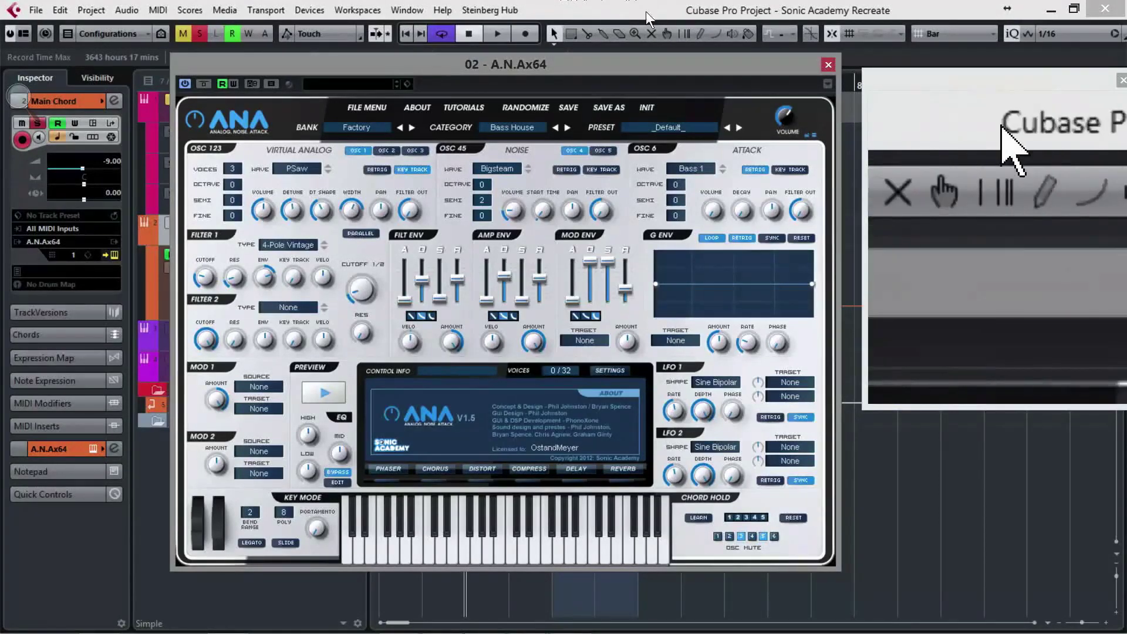
key(space)
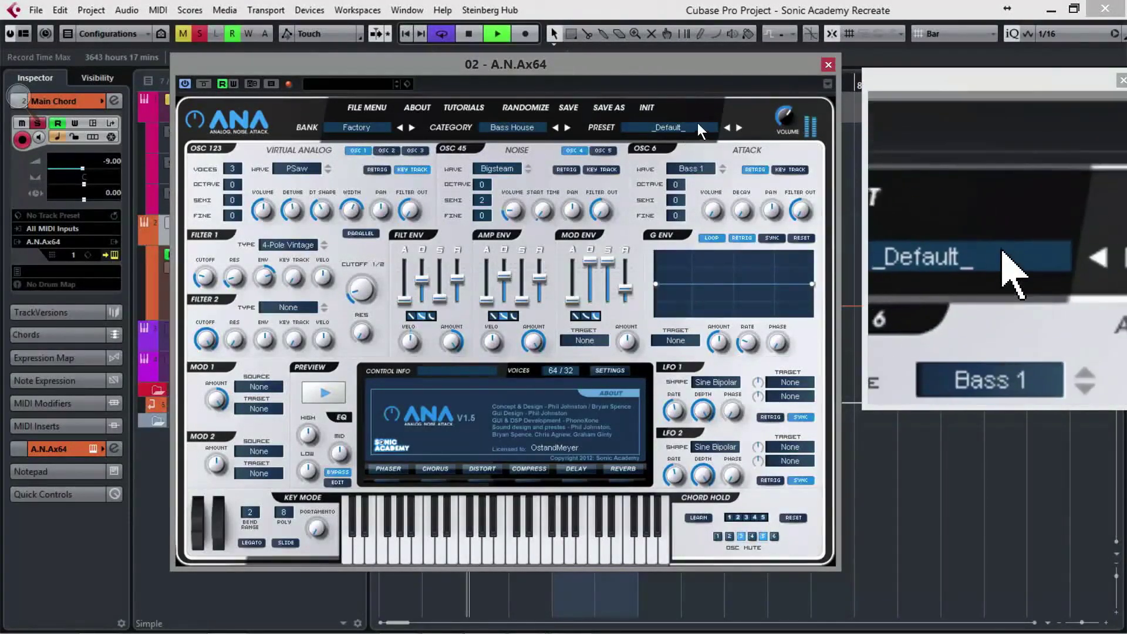
mouse_move(792, 122)
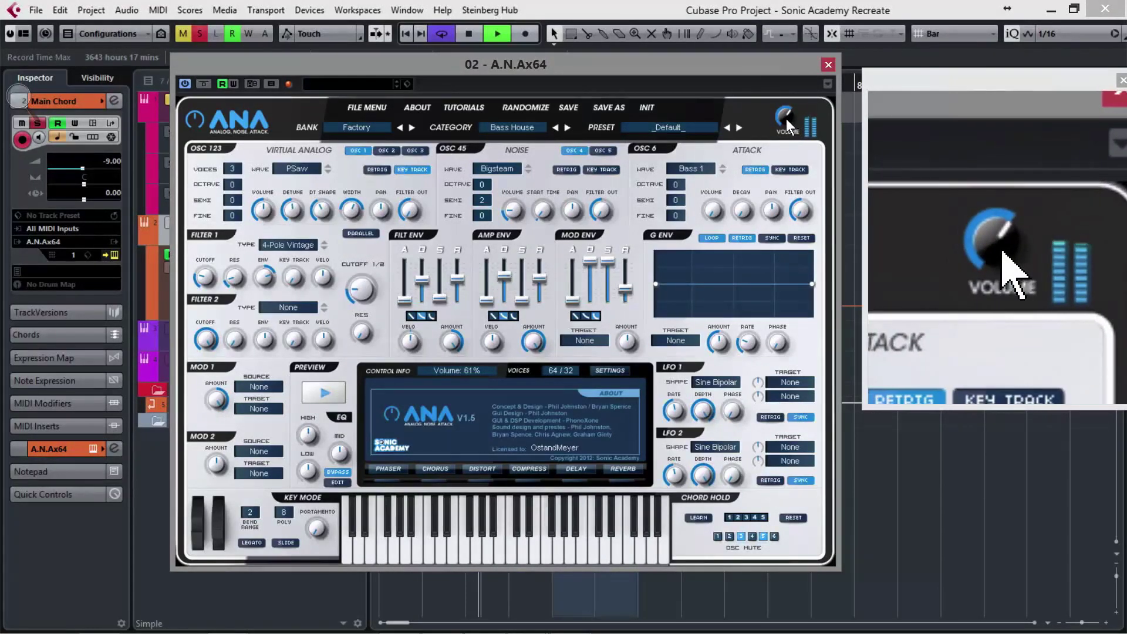
drag(787, 119, 772, 98)
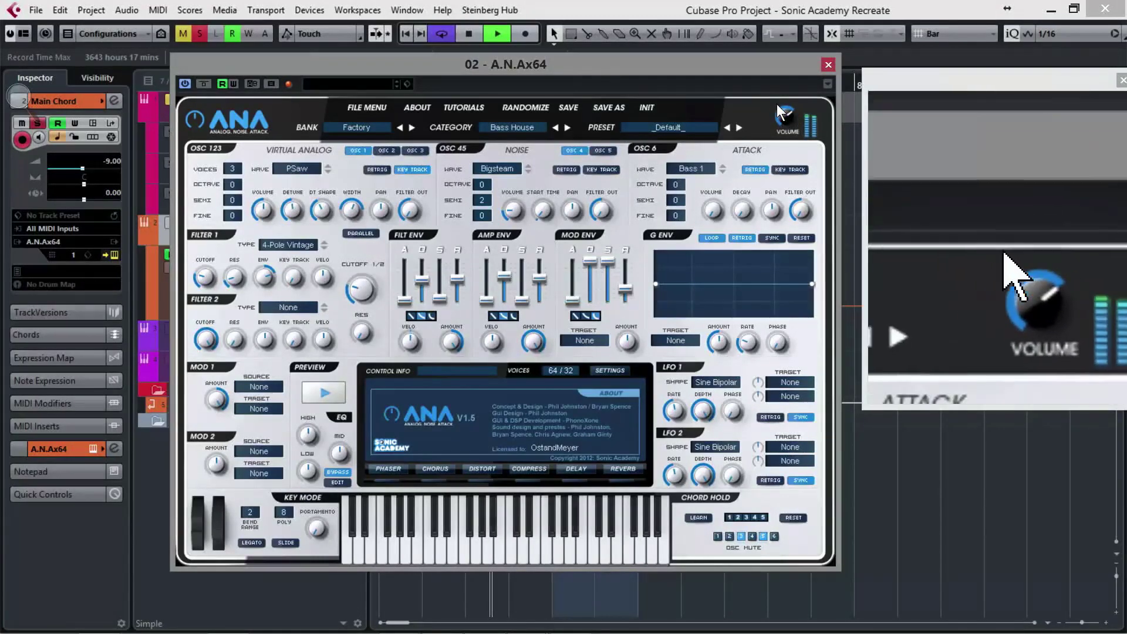
key(space)
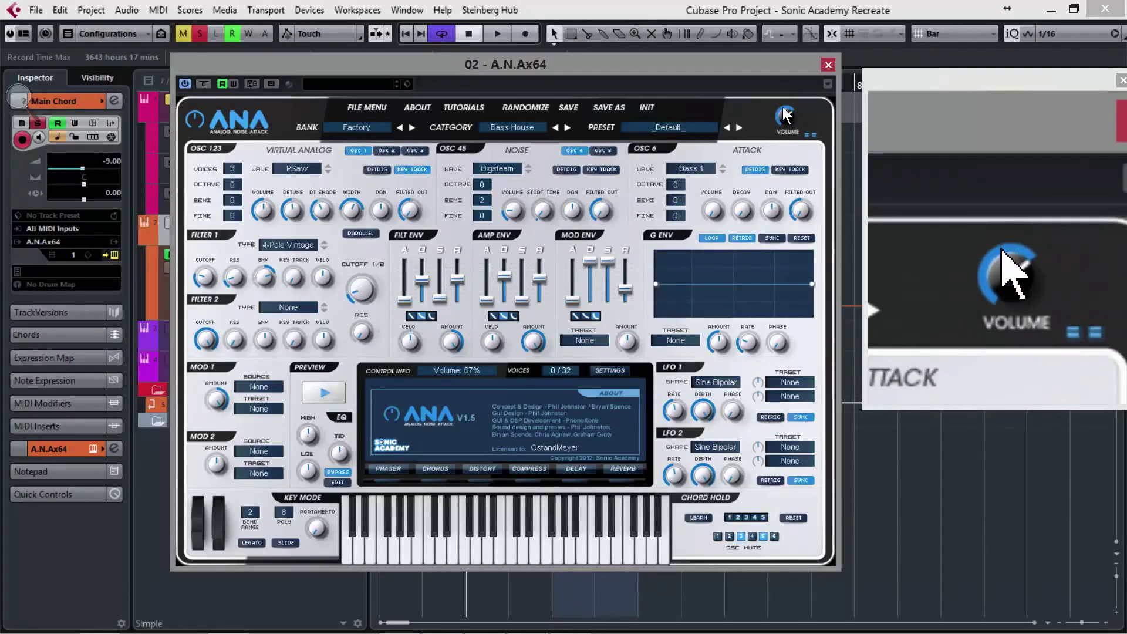
key(space)
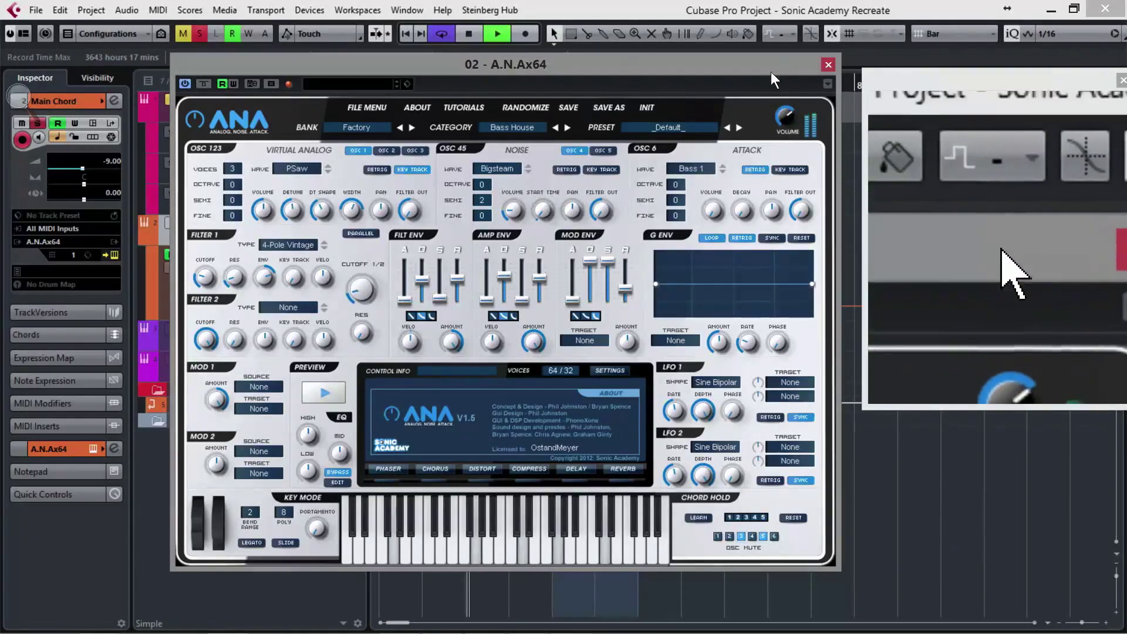
Uncover the arrangement, play from bar 41, try ANA's output volume at 83%, and lower it to about 57%
drag(770, 71, 751, 90)
drag(613, 93, 495, 242)
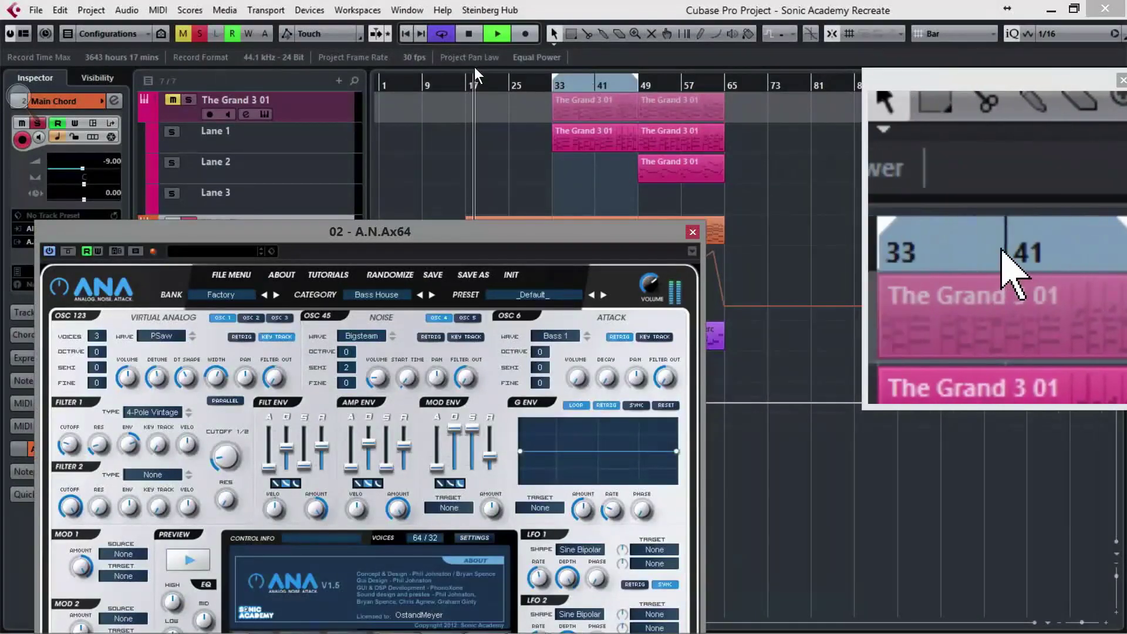
key(space)
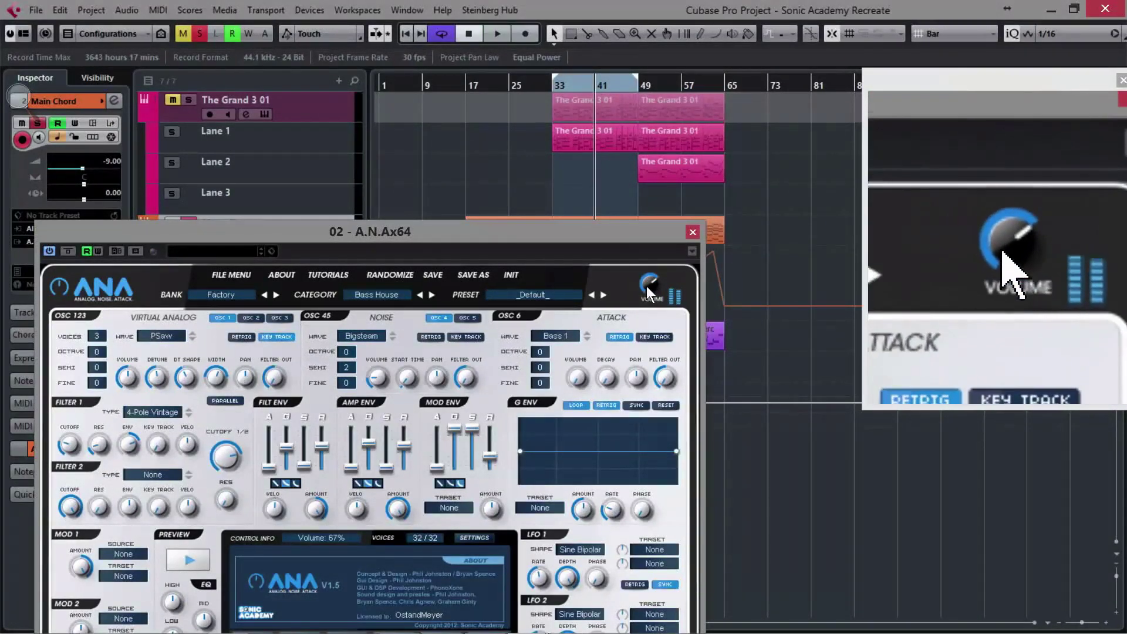
key(space)
drag(646, 286, 664, 250)
key(space)
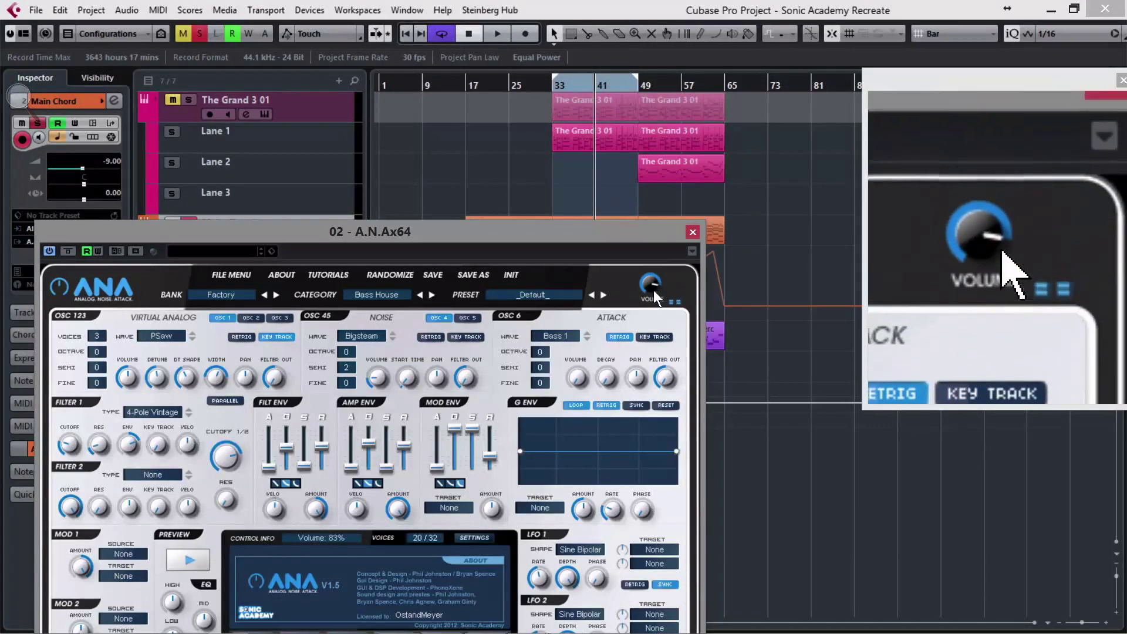
key(space)
drag(647, 284, 643, 339)
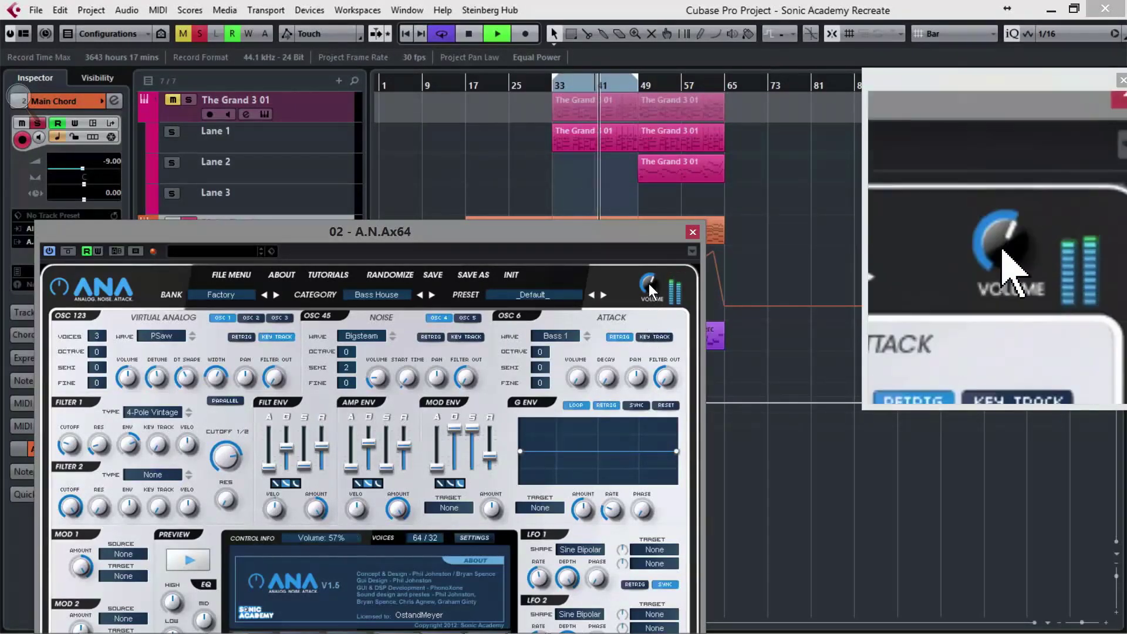
key(space)
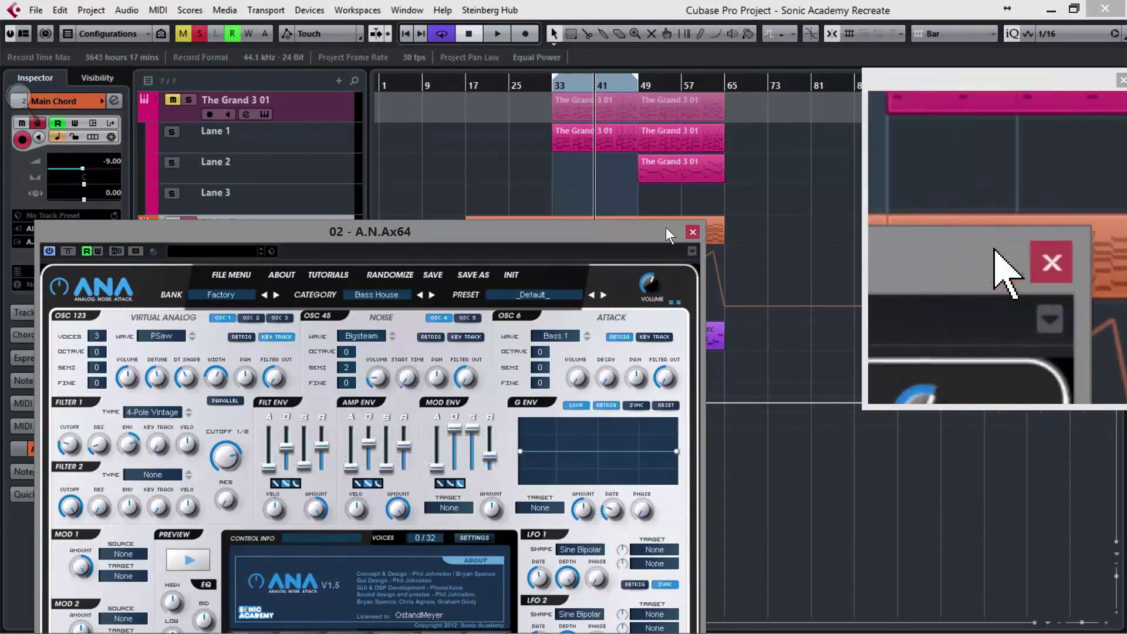
Try different settings of ANA's combined Cutoff 1/2 control while the chord plays, and close the editor
key(space)
drag(666, 227, 752, 101)
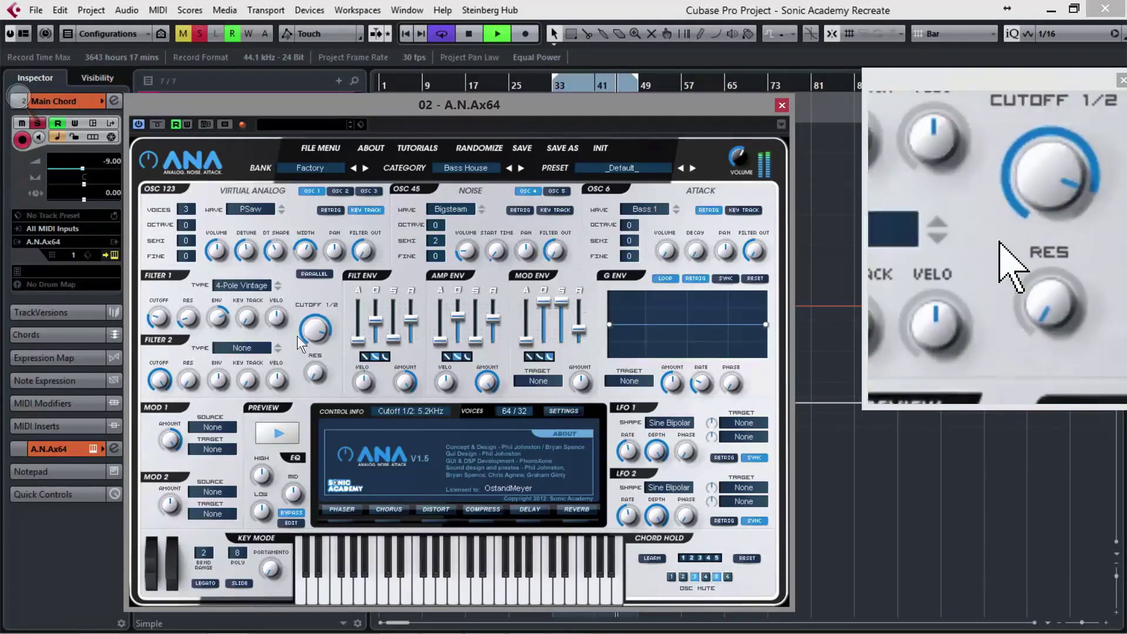
drag(314, 332, 325, 398)
key(space)
key(space)
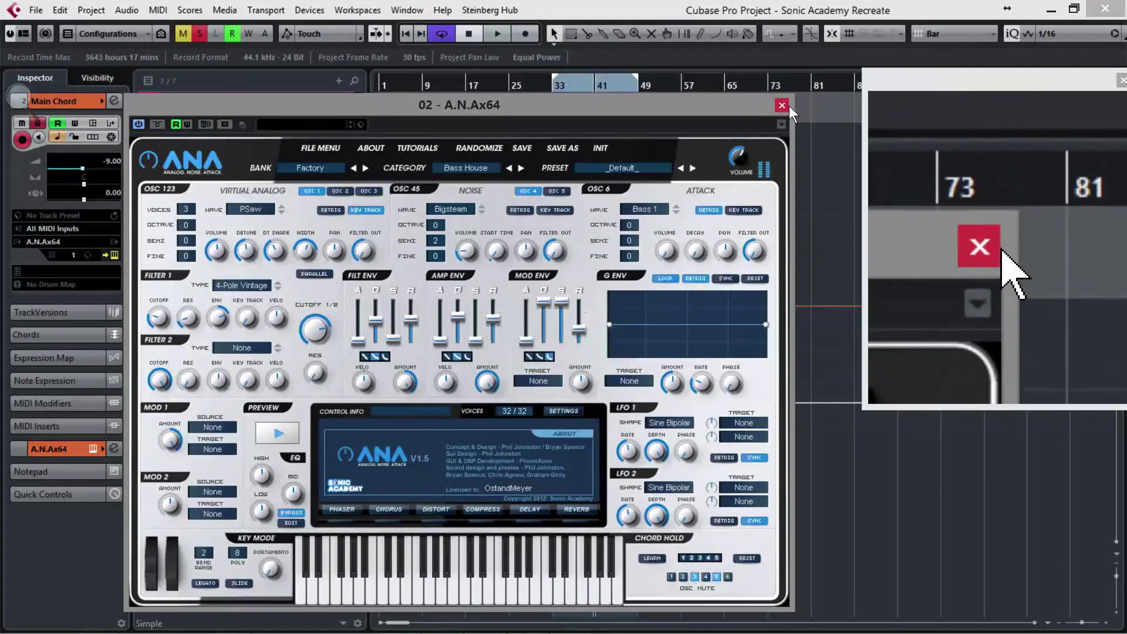
click(782, 105)
Lower the first cutoff automation peak before bar 49 slightly and add a point at bar 33 with value 14
key(space)
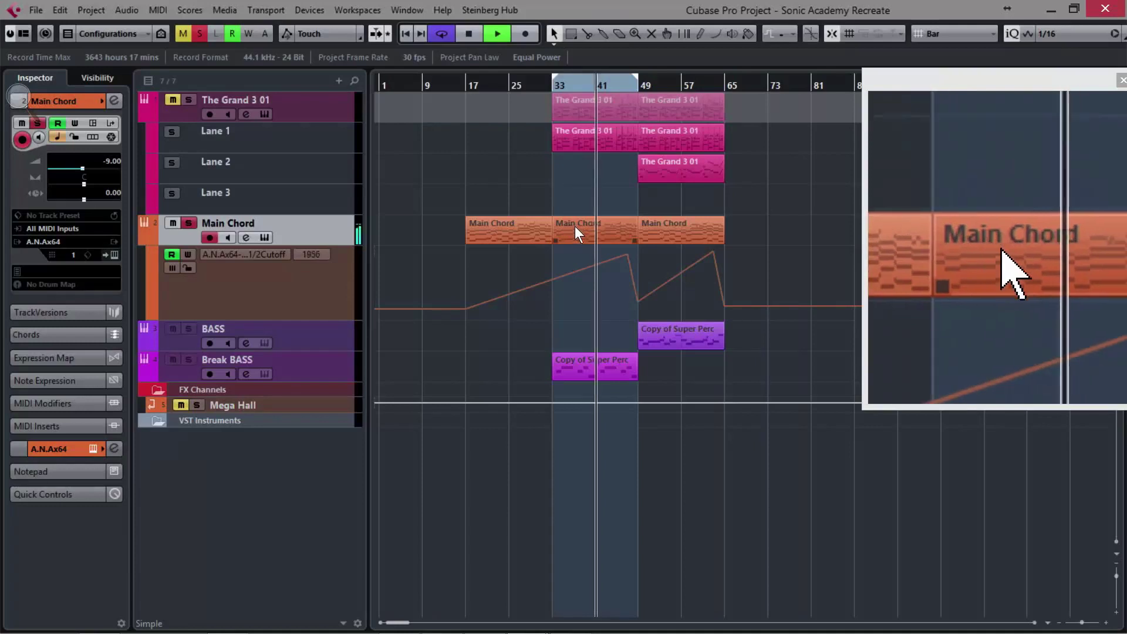
drag(756, 320, 624, 253)
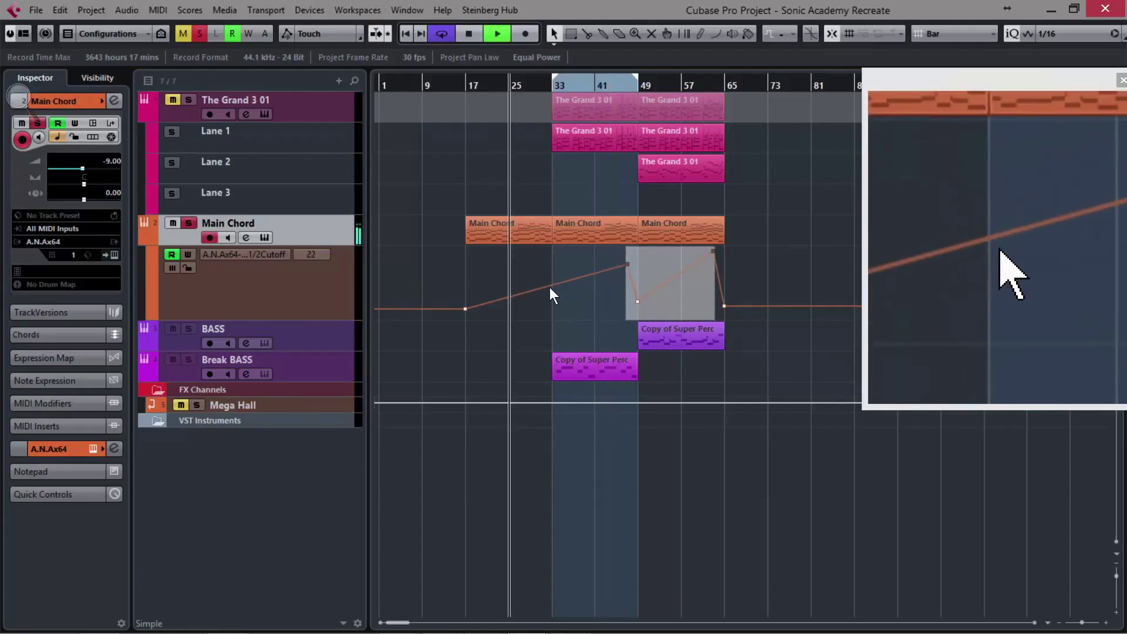
click(549, 293)
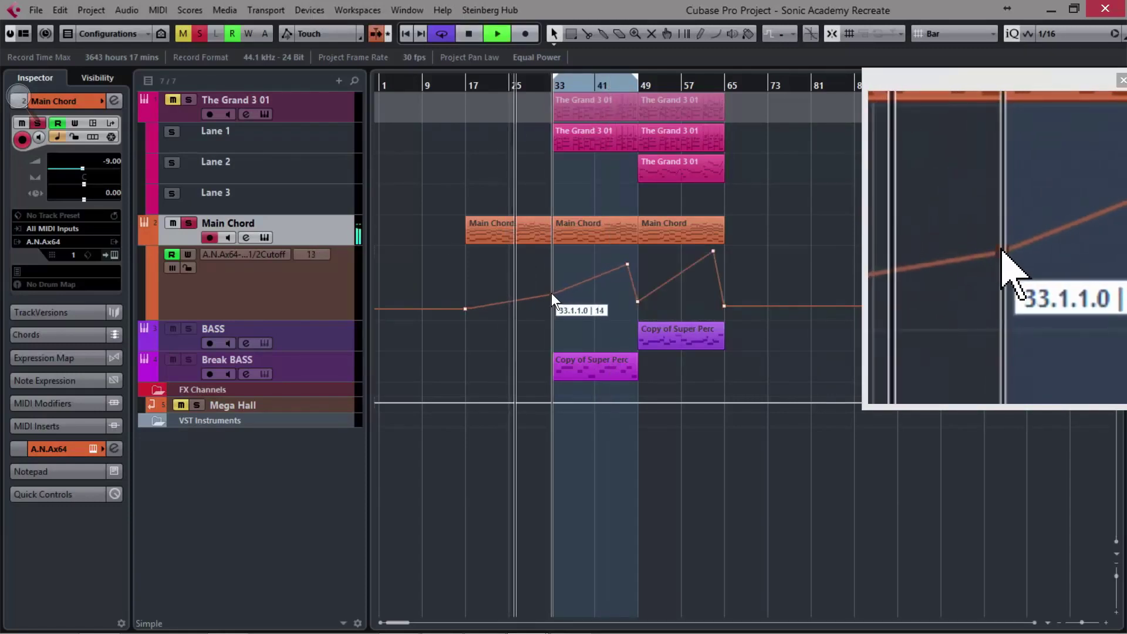
Restart playback from bar 17 with solo off and add FabFilter Pro-C x64 to Main Chord's third insert slot
click(464, 89)
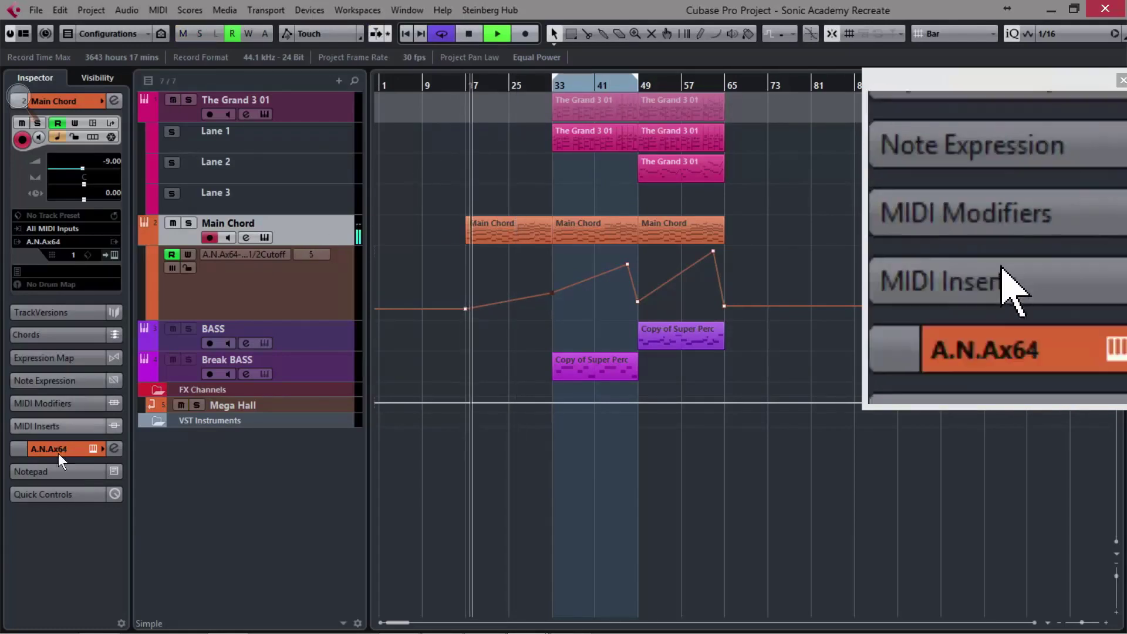
click(58, 448)
click(65, 284)
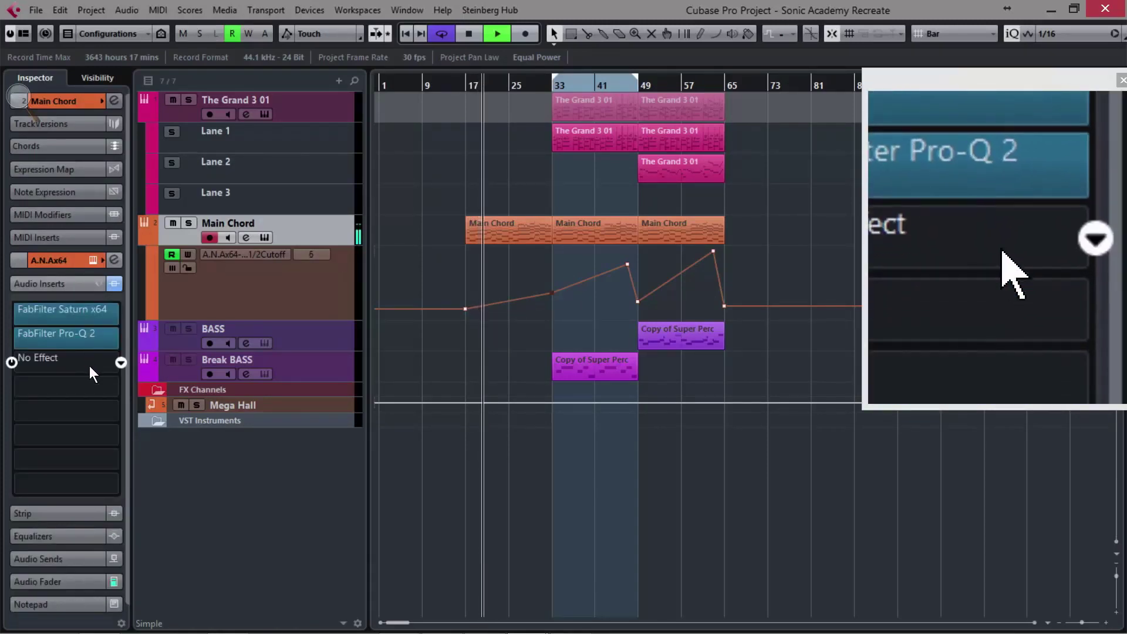
key(space)
click(89, 365)
click(269, 358)
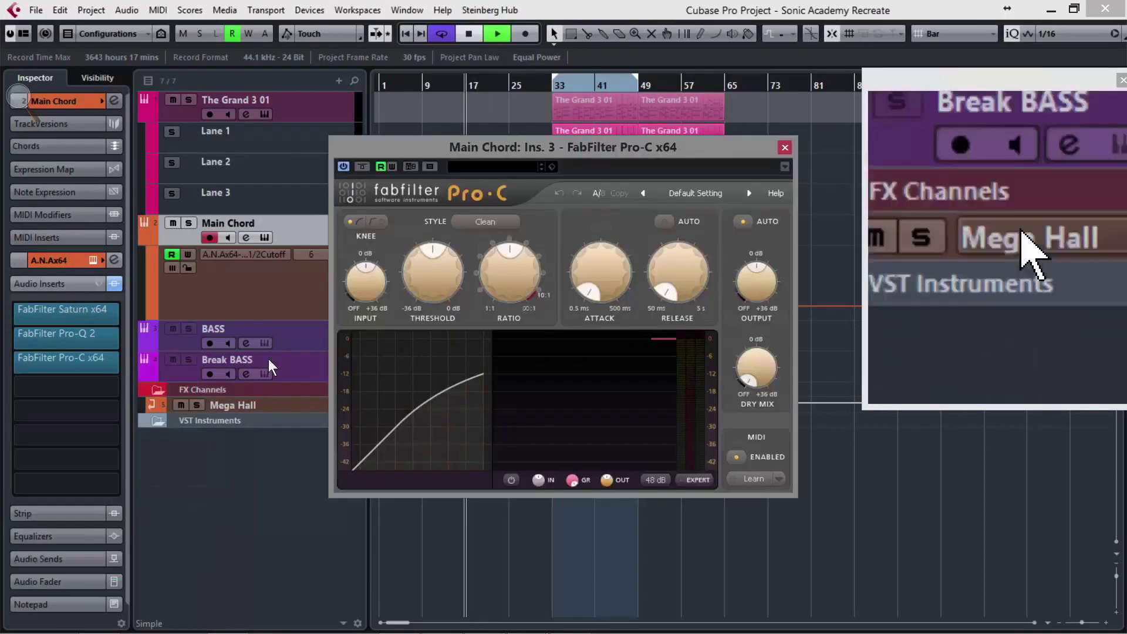
Raise Pro-C's ratio, switch to the hardest knee, and fine-tune the threshold to about -17 dB during playback
key(space)
scroll(486, 268, up, 4)
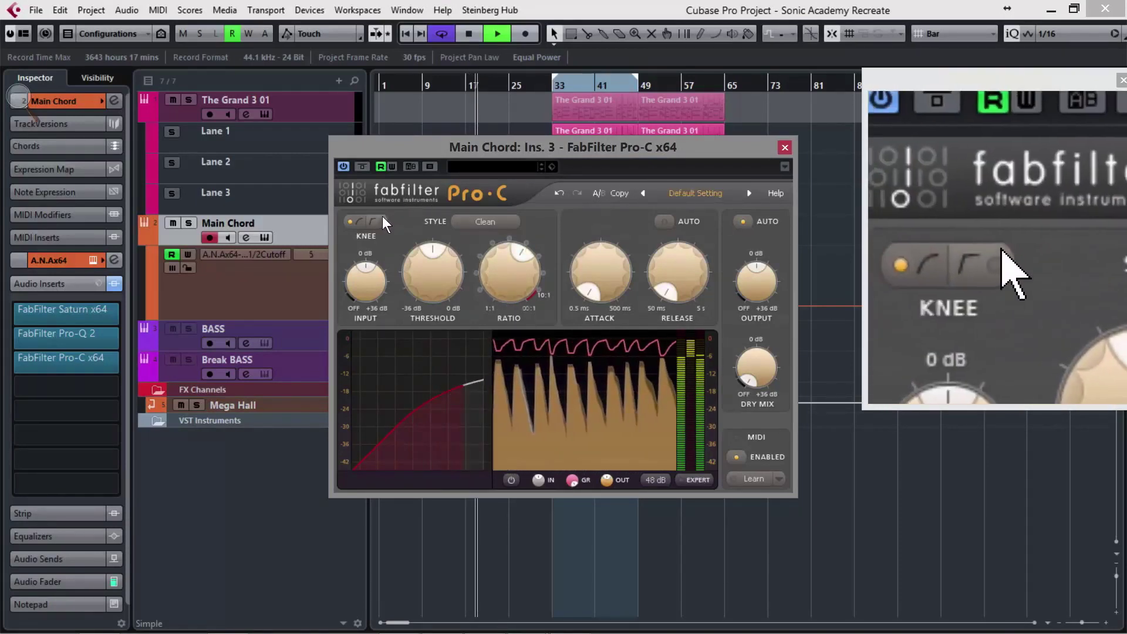
click(381, 220)
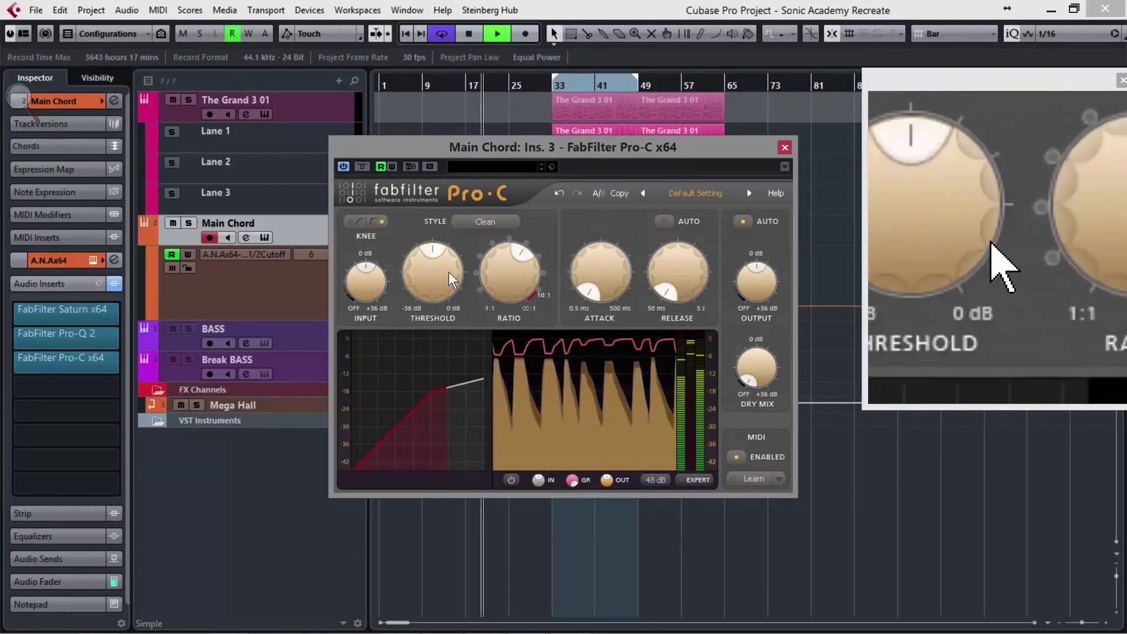
scroll(432, 277, down, 3)
scroll(429, 285, down, 1)
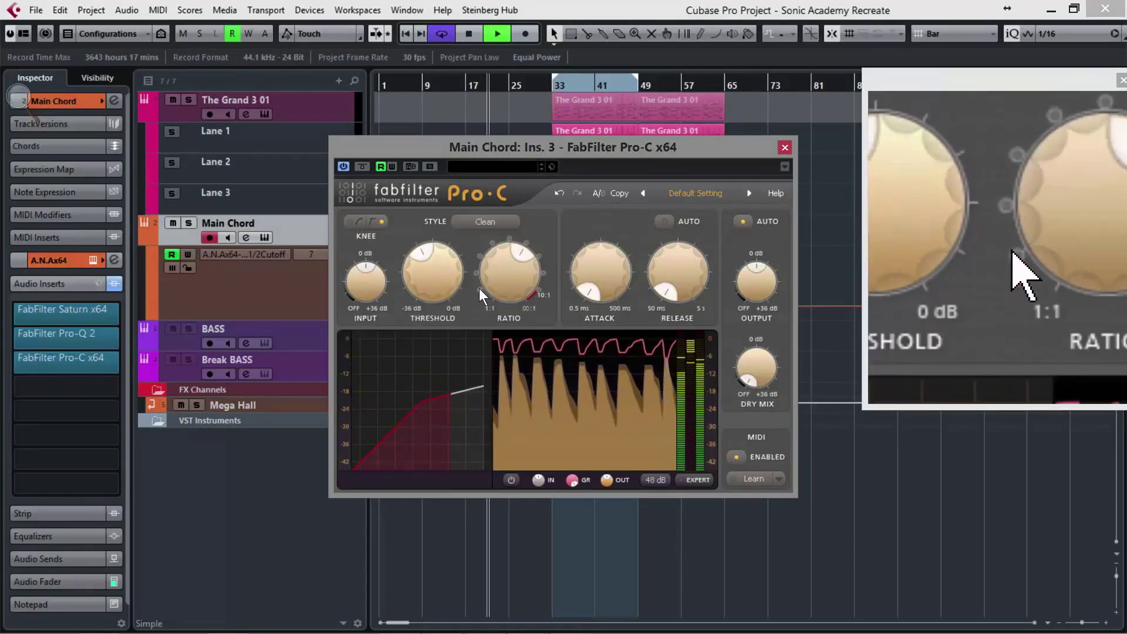
scroll(448, 277, up, 2)
scroll(448, 252, up, 2)
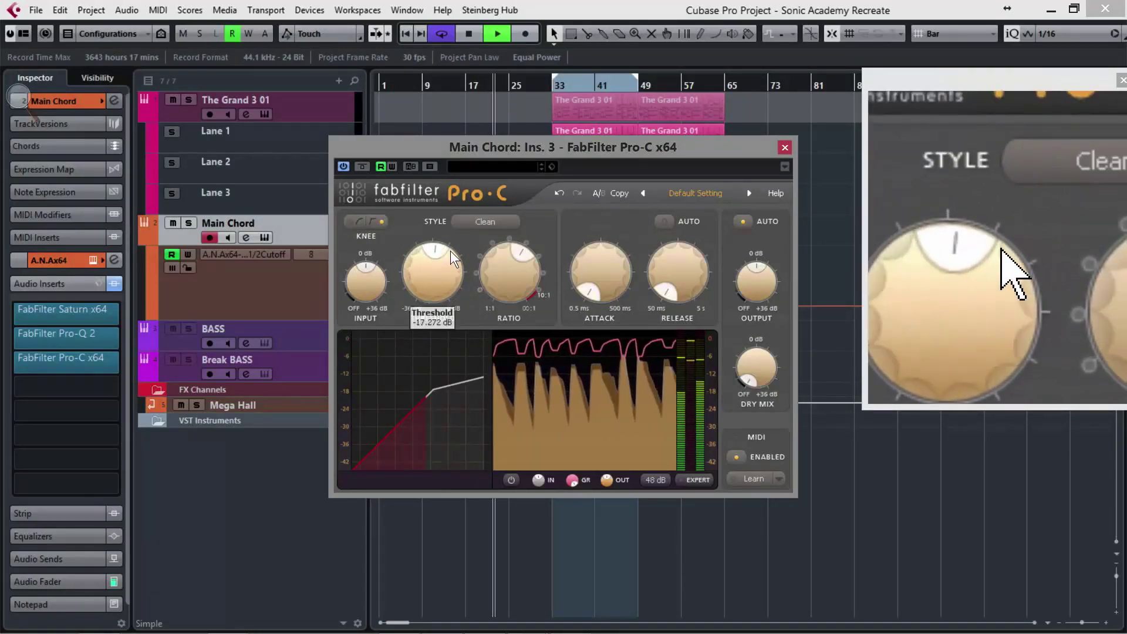
Set Pro-C's attack to 15 ms and close the compressor
double_click(613, 279)
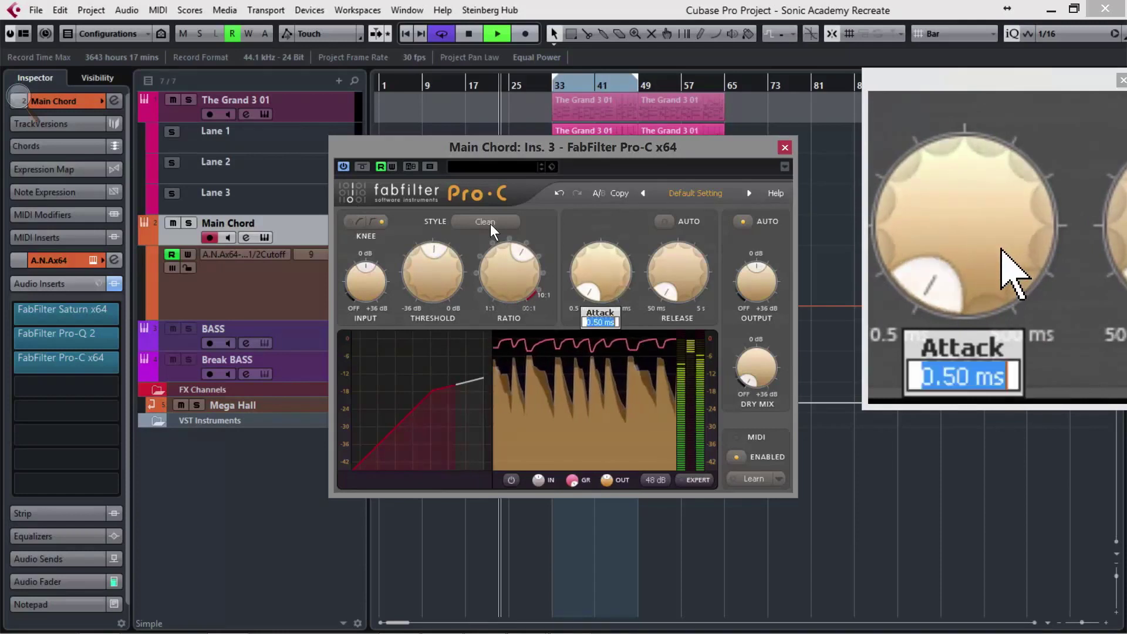
text(15)
key(Return)
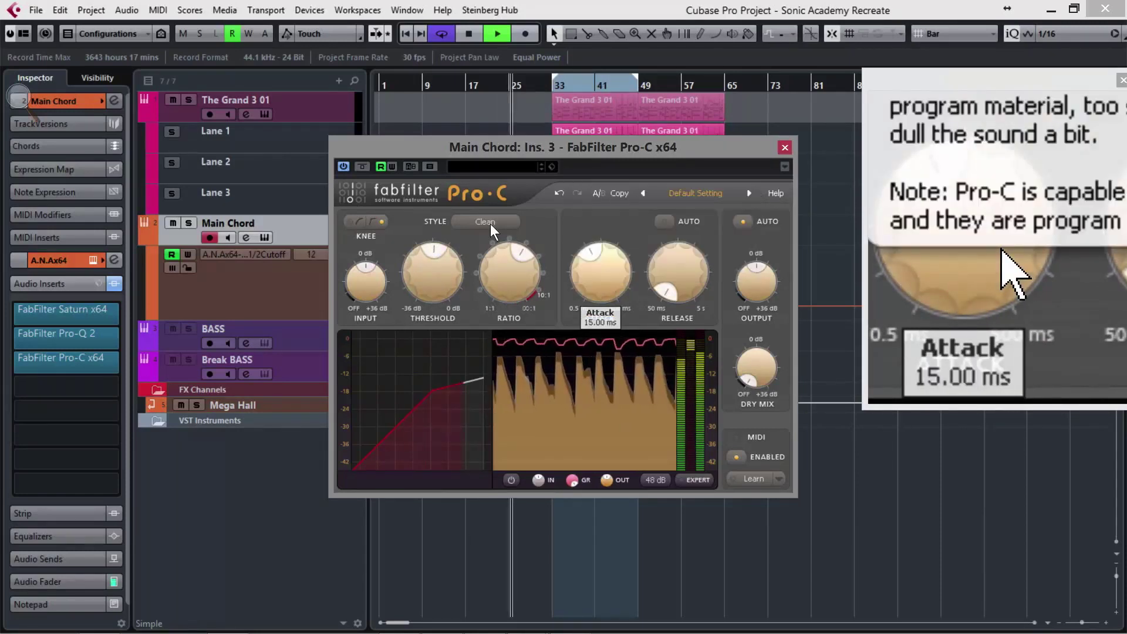
double_click(616, 286)
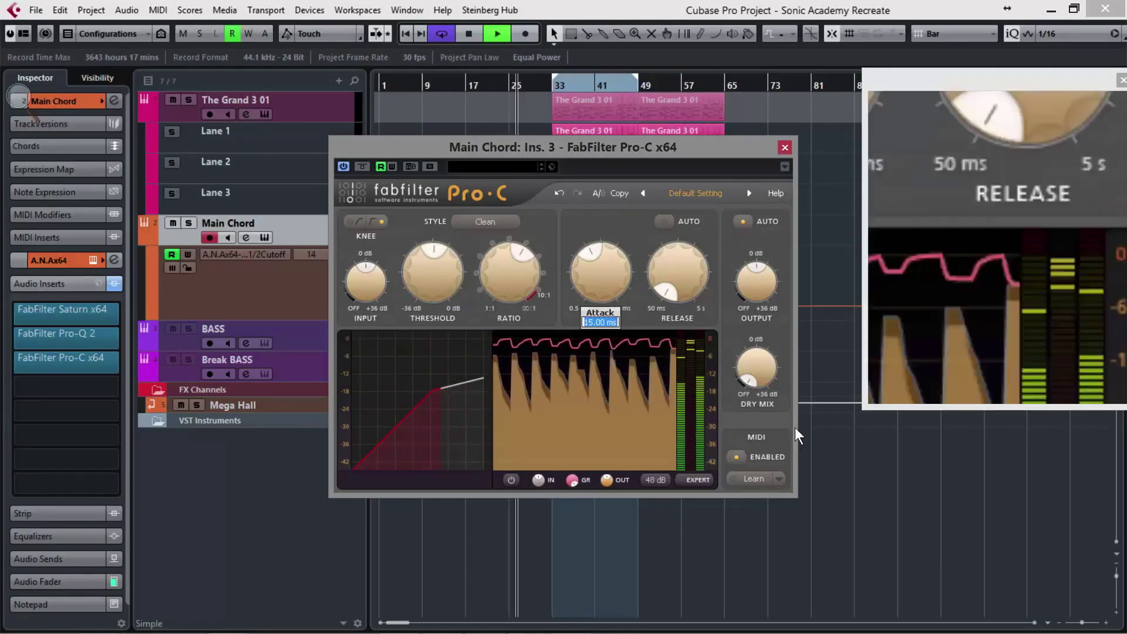
click(849, 506)
key(space)
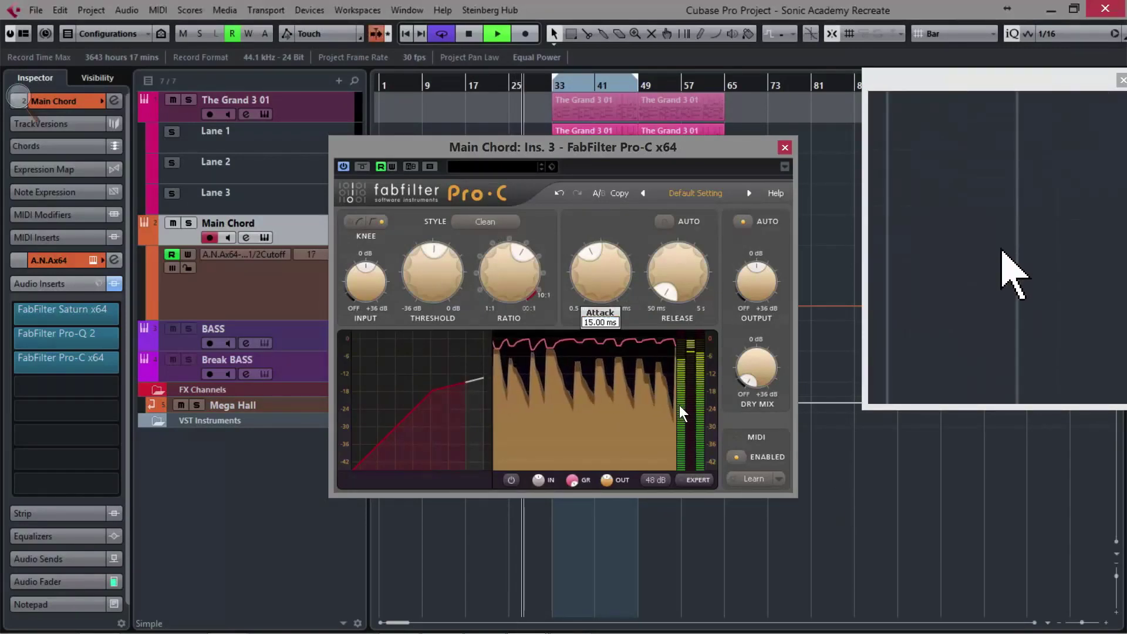
click(785, 147)
Play the soloed Main Chord from about bar 37, reopen Pro-C and lower its threshold slightly
click(570, 83)
key(space)
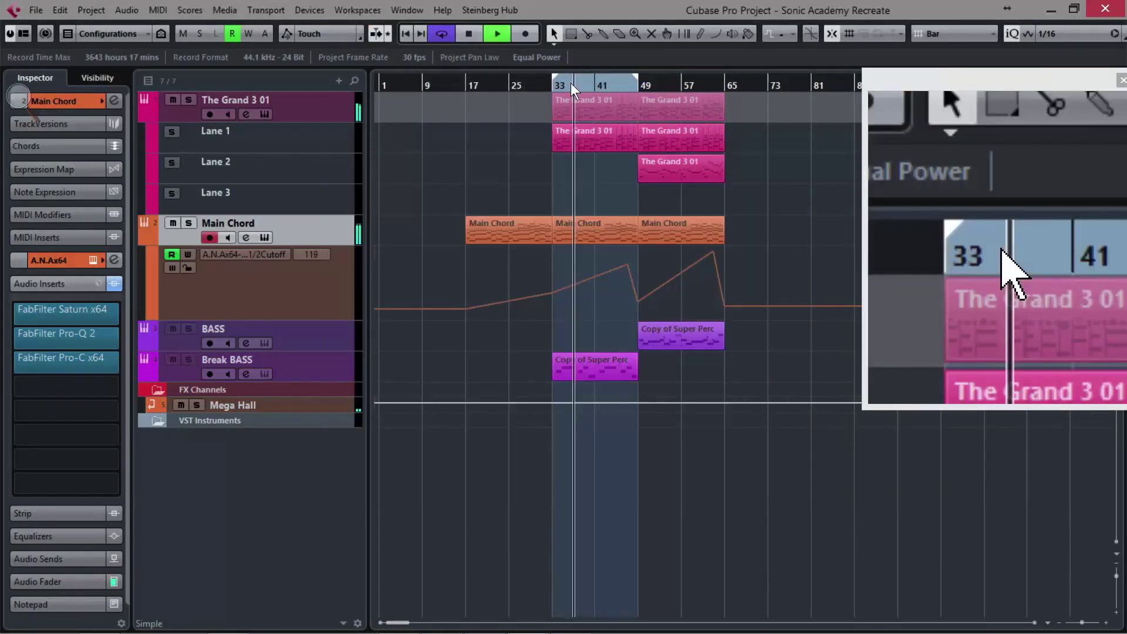
key(s)
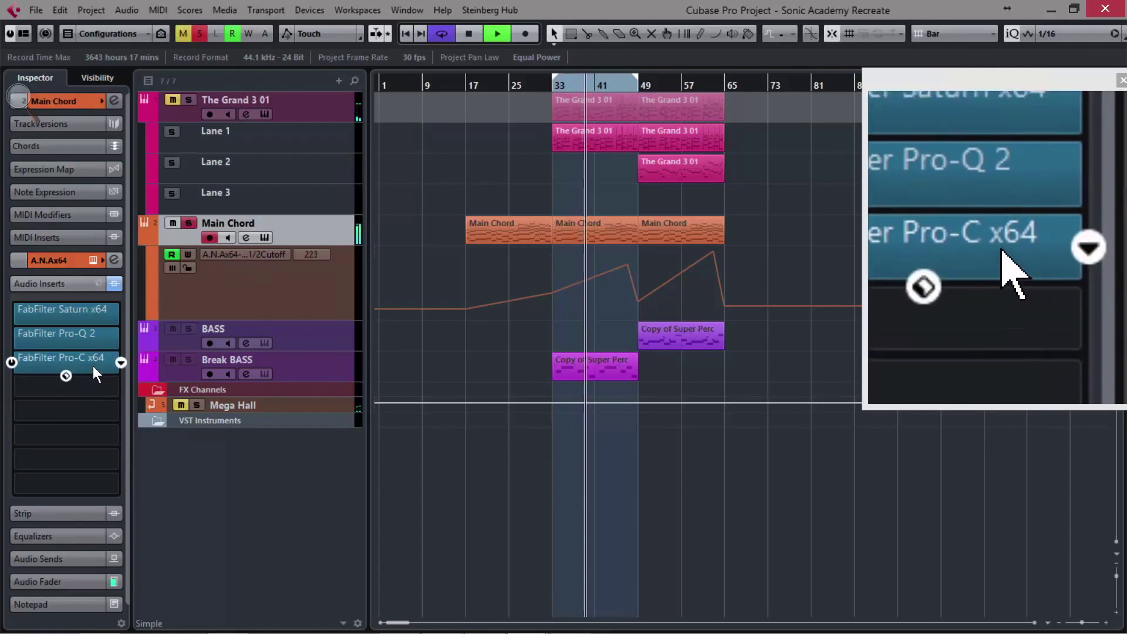
click(92, 365)
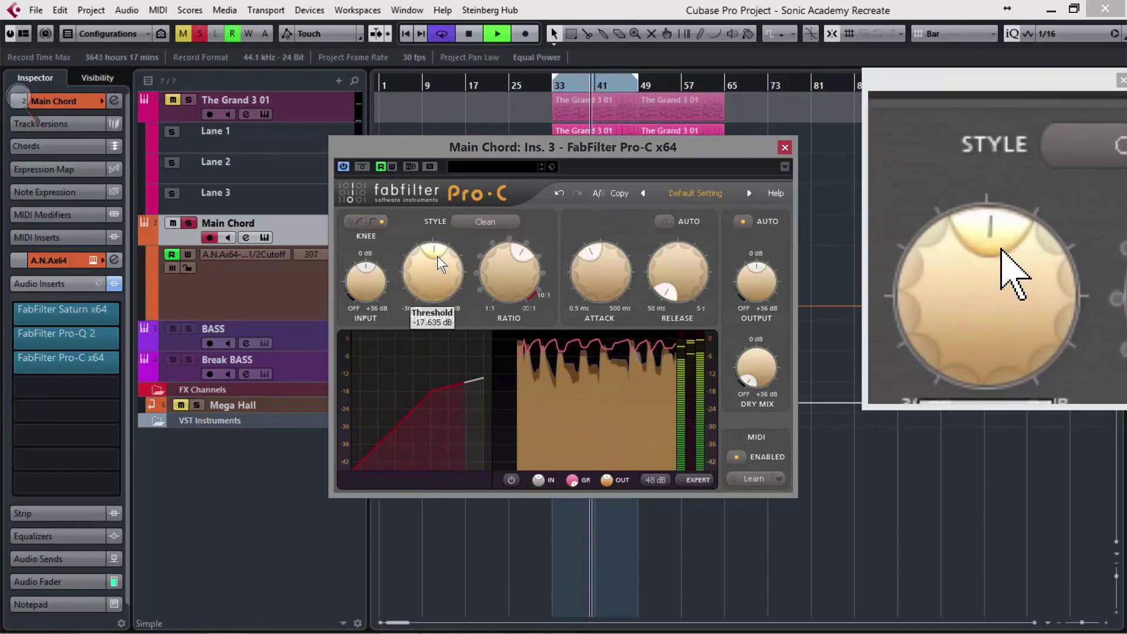
mouse_move(438, 255)
mouse_down()
mouse_move(435, 278)
mouse_move(441, 240)
mouse_move(432, 237)
mouse_move(413, 270)
mouse_move(442, 235)
mouse_move(429, 249)
mouse_up()
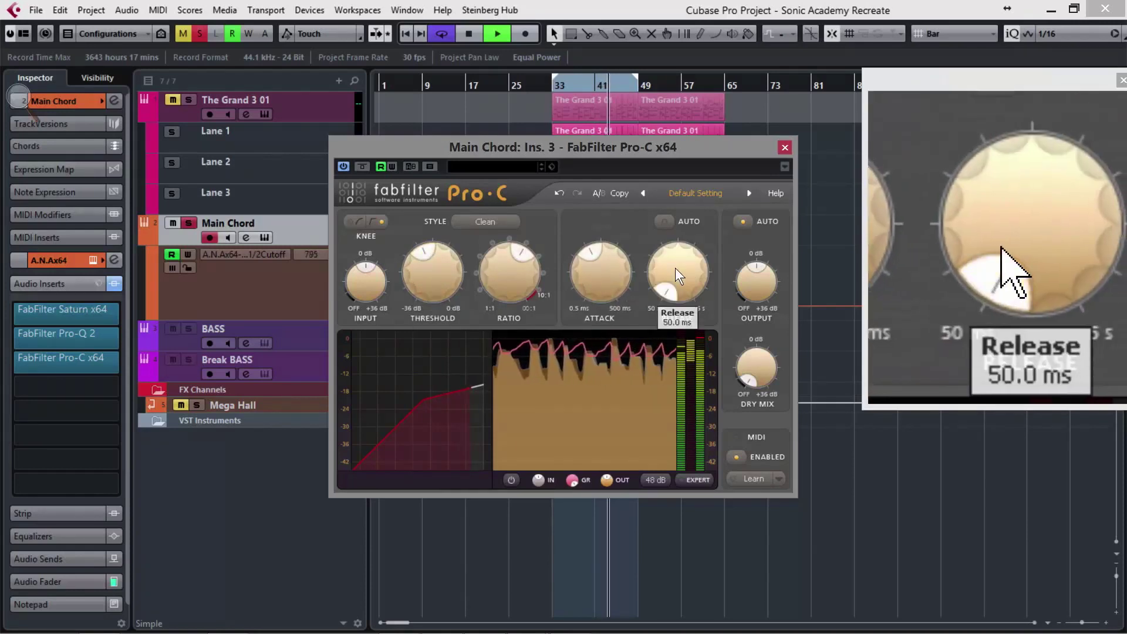
Raise Pro-C's release slightly, switch the compression style to Classic, and restart playback
scroll(676, 262, up, 2)
click(510, 229)
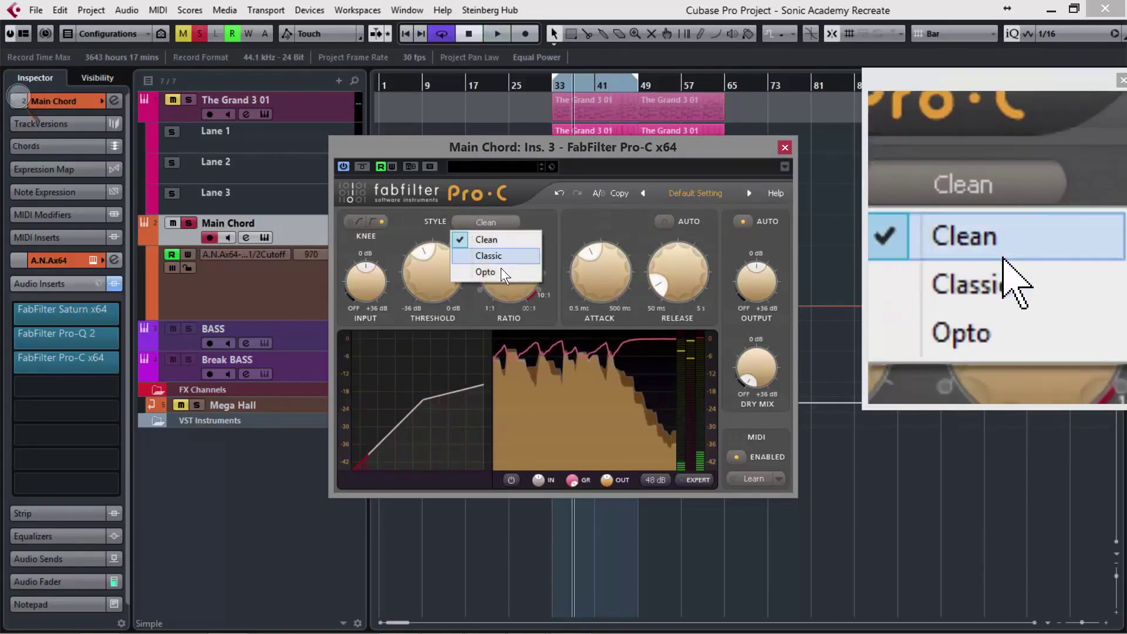
key(space)
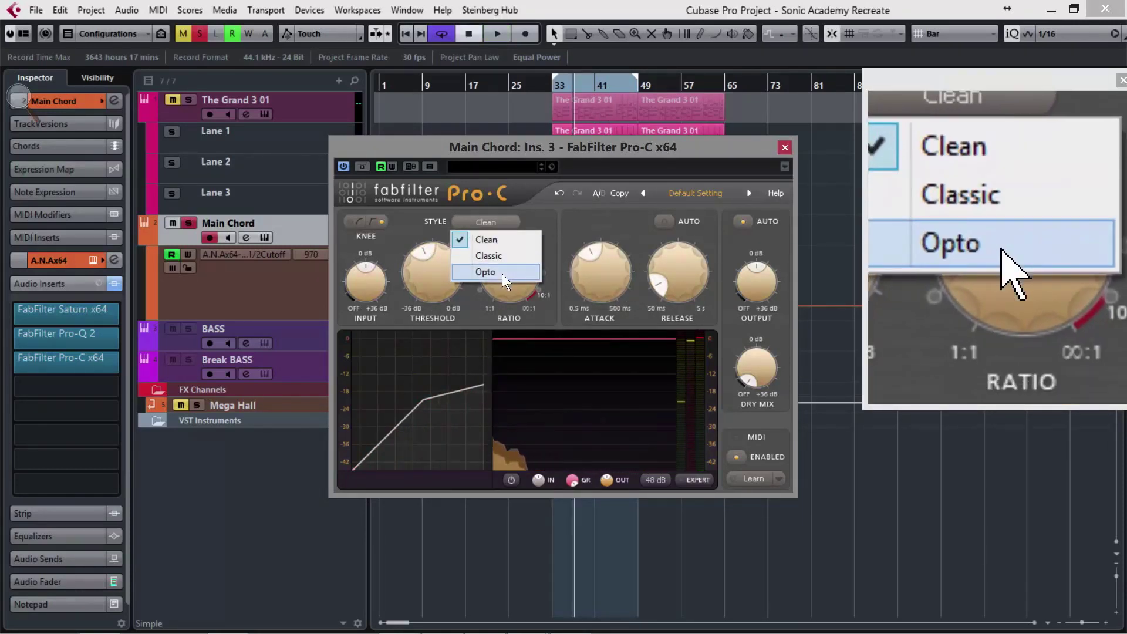
click(502, 258)
key(space)
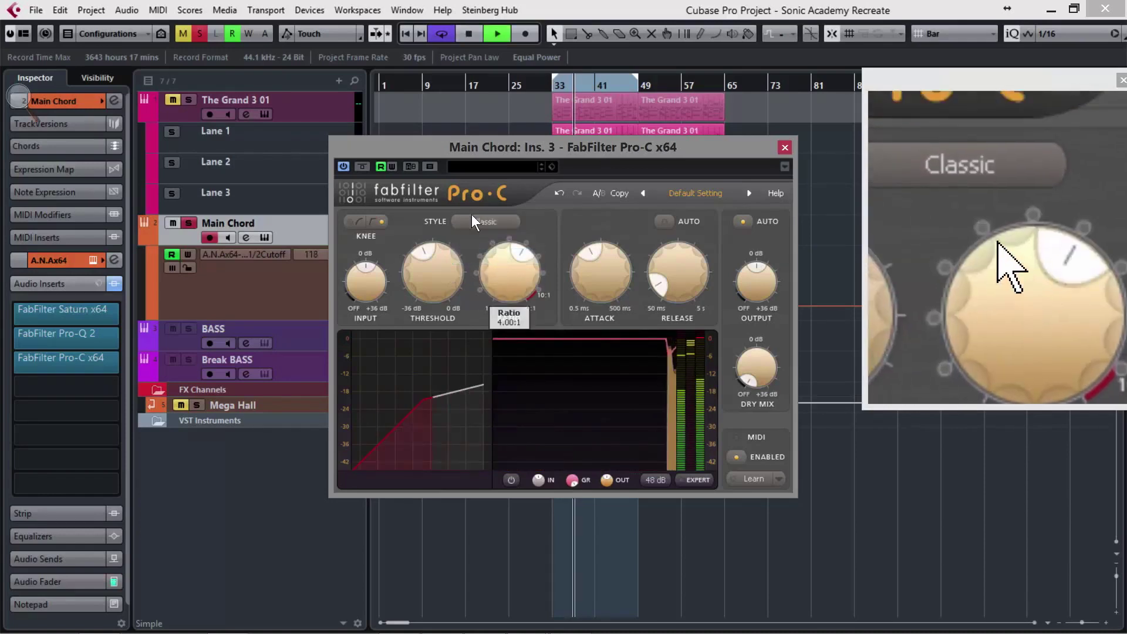
Raise Pro-C's threshold slightly during playback and set the dry mix level to about -6.2 dB
mouse_move(441, 270)
mouse_down()
mouse_move(450, 245)
mouse_move(445, 255)
mouse_up()
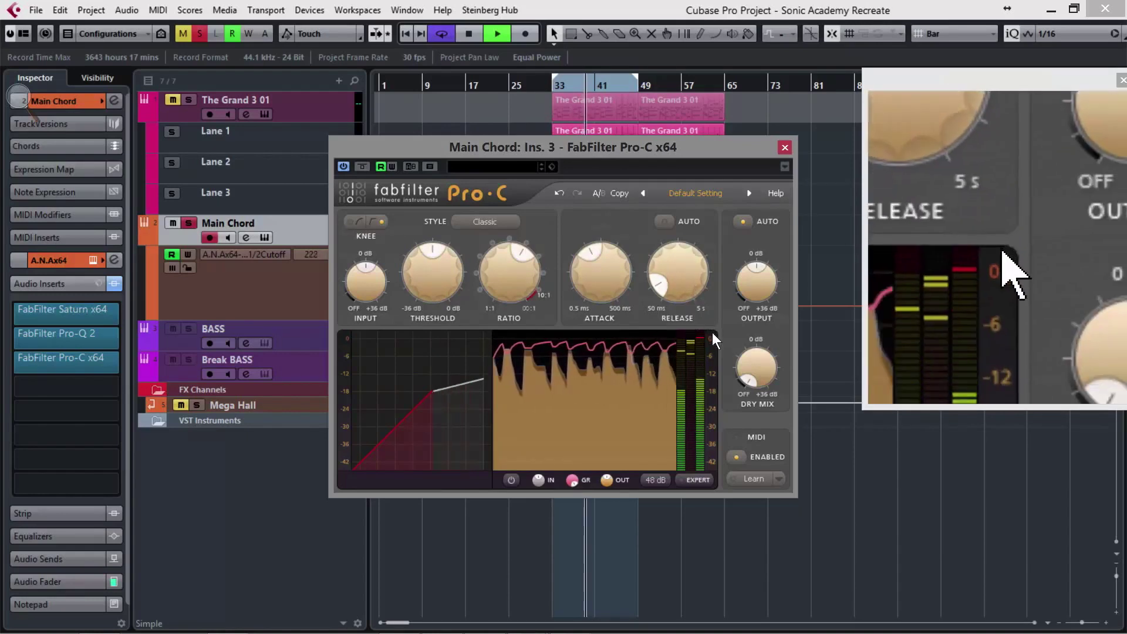
drag(754, 272, 750, 314)
drag(747, 366, 773, 314)
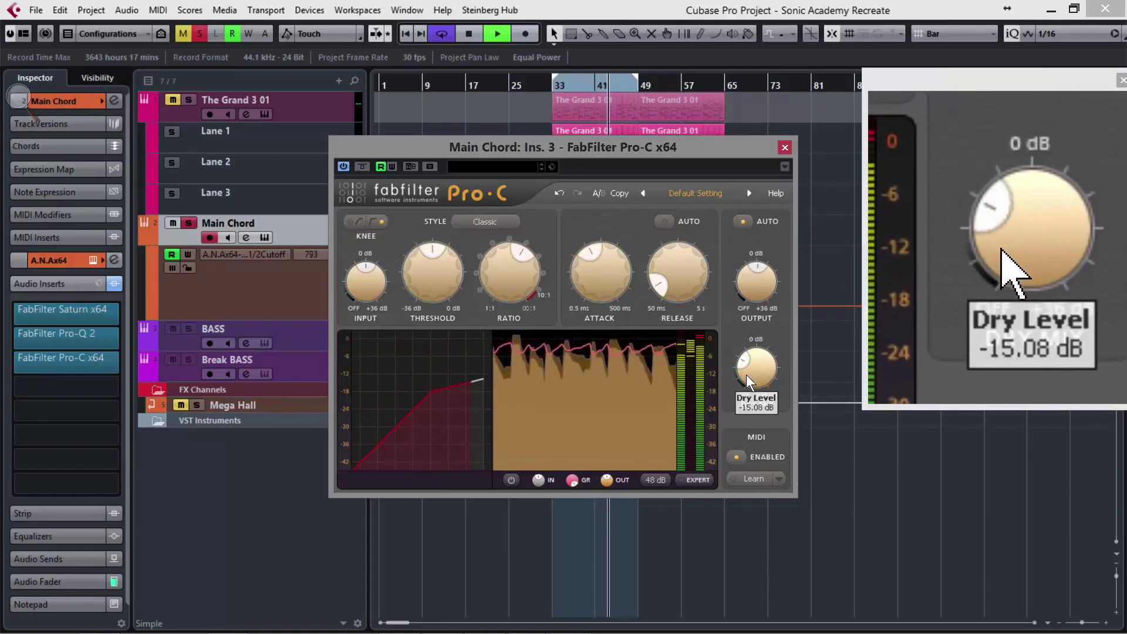
key(space)
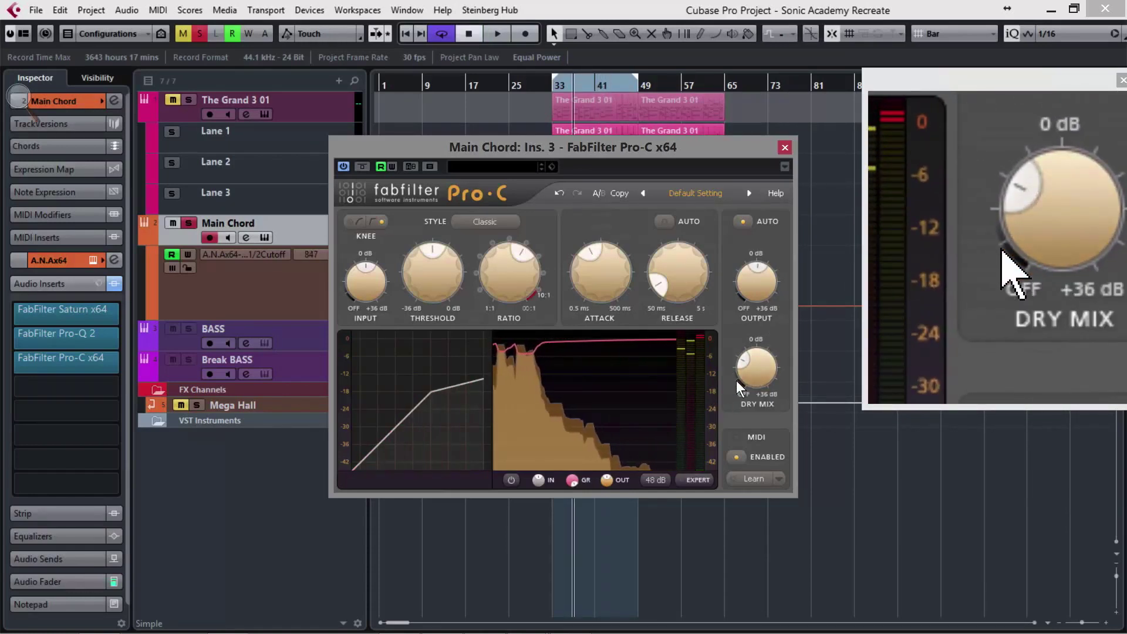
mouse_move(758, 368)
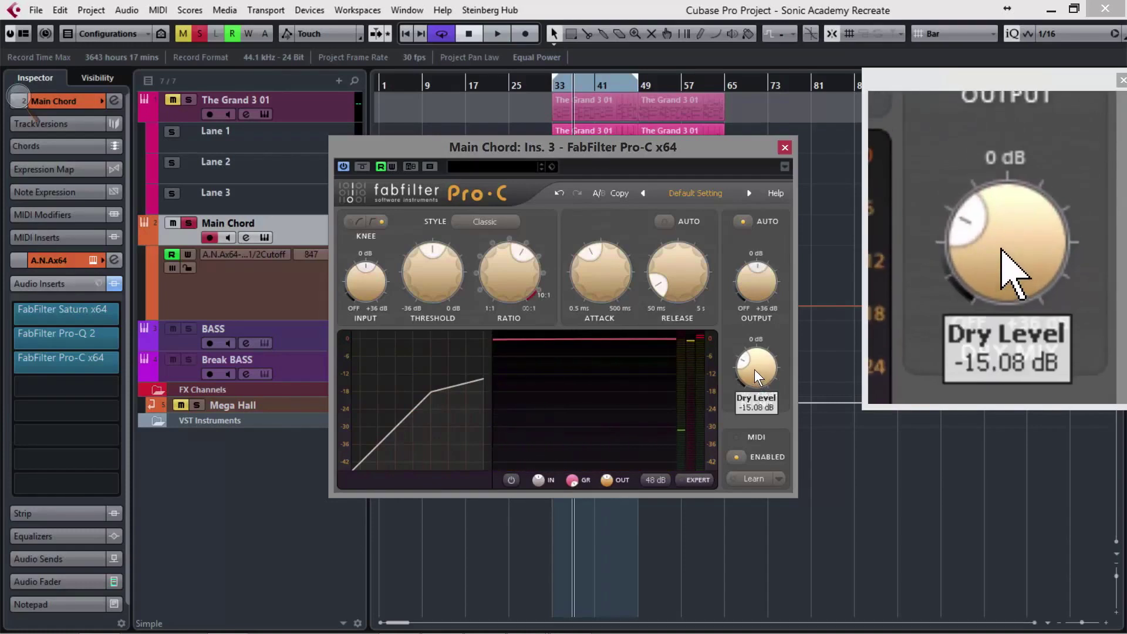
drag(754, 369, 744, 445)
drag(741, 354, 744, 339)
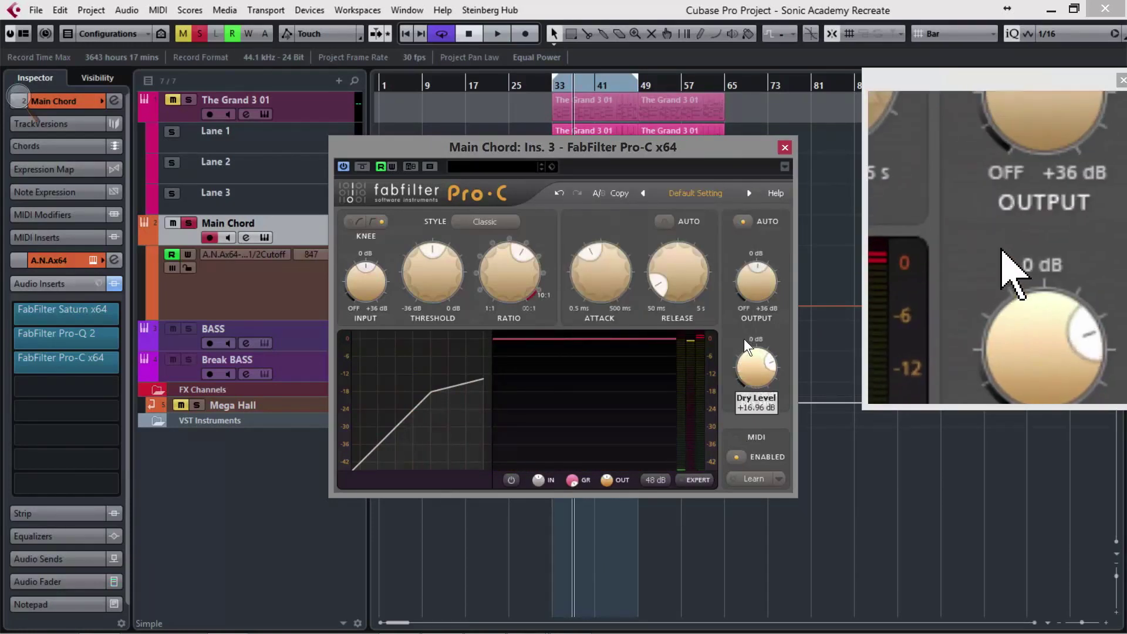
drag(737, 386, 738, 386)
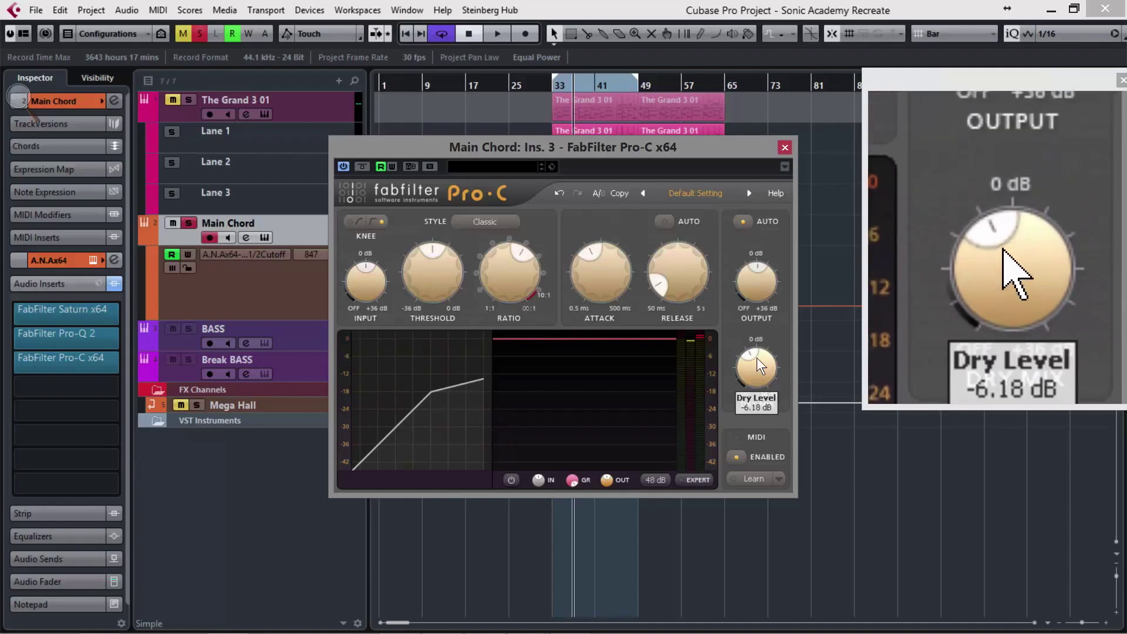
mouse_move(754, 357)
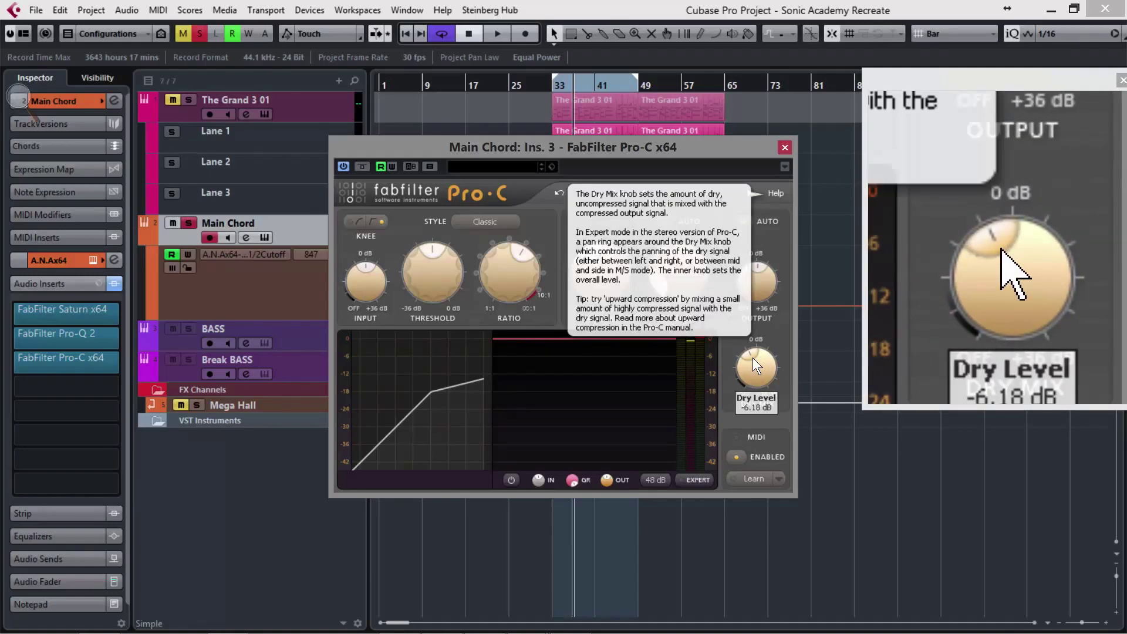
Play the loop while toggling Pro-C's bypass to compare the chord with and without compression, and close the compressor
key(space)
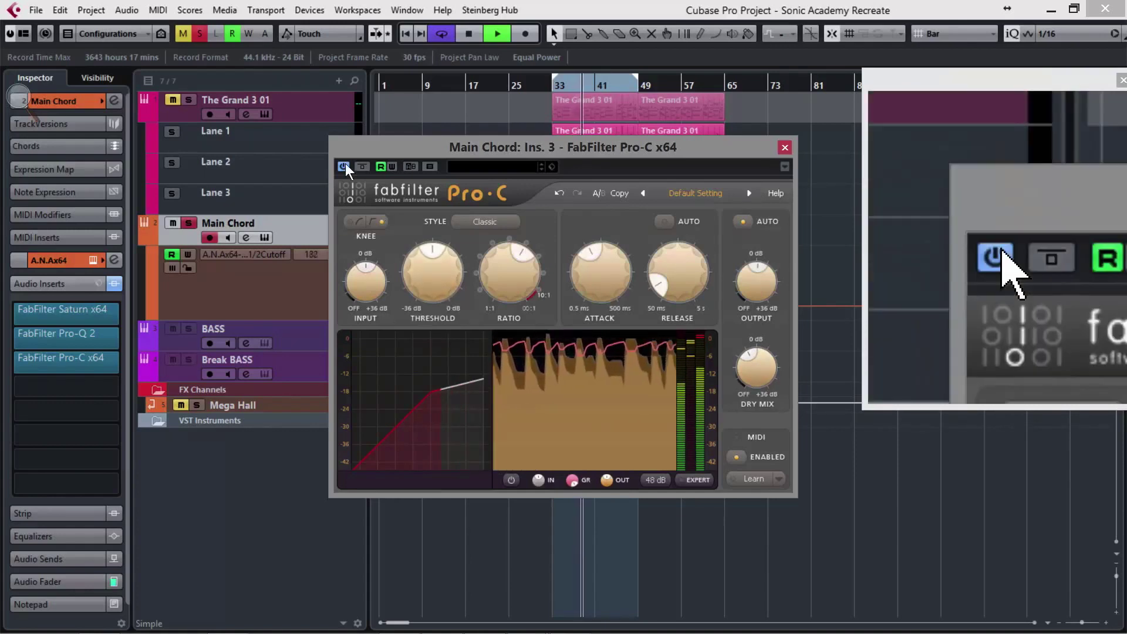
click(362, 166)
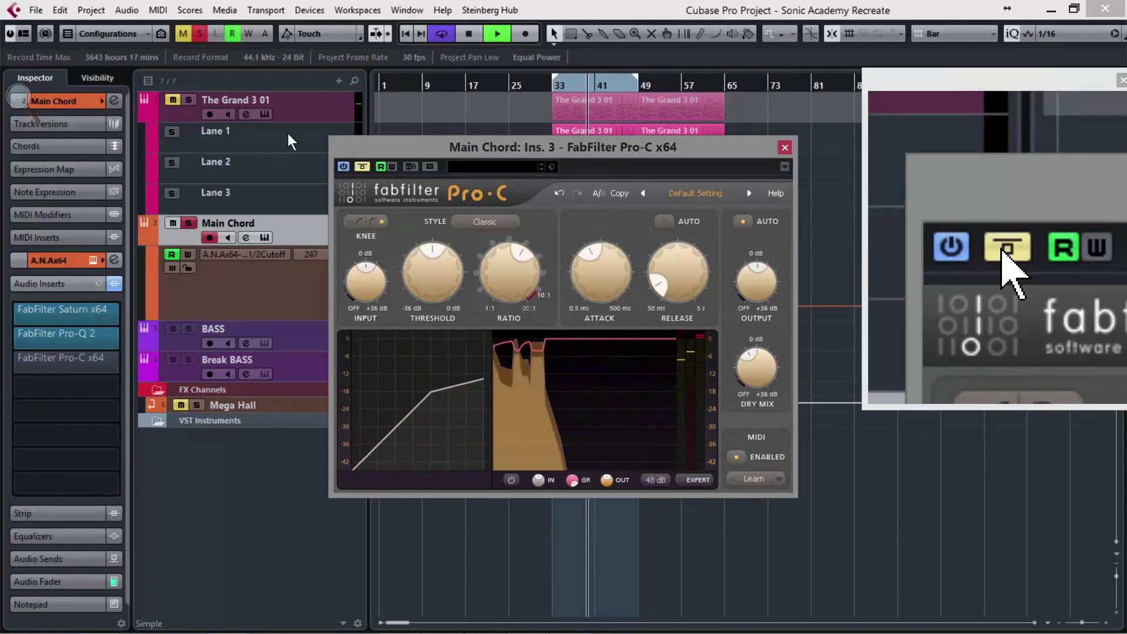
click(362, 167)
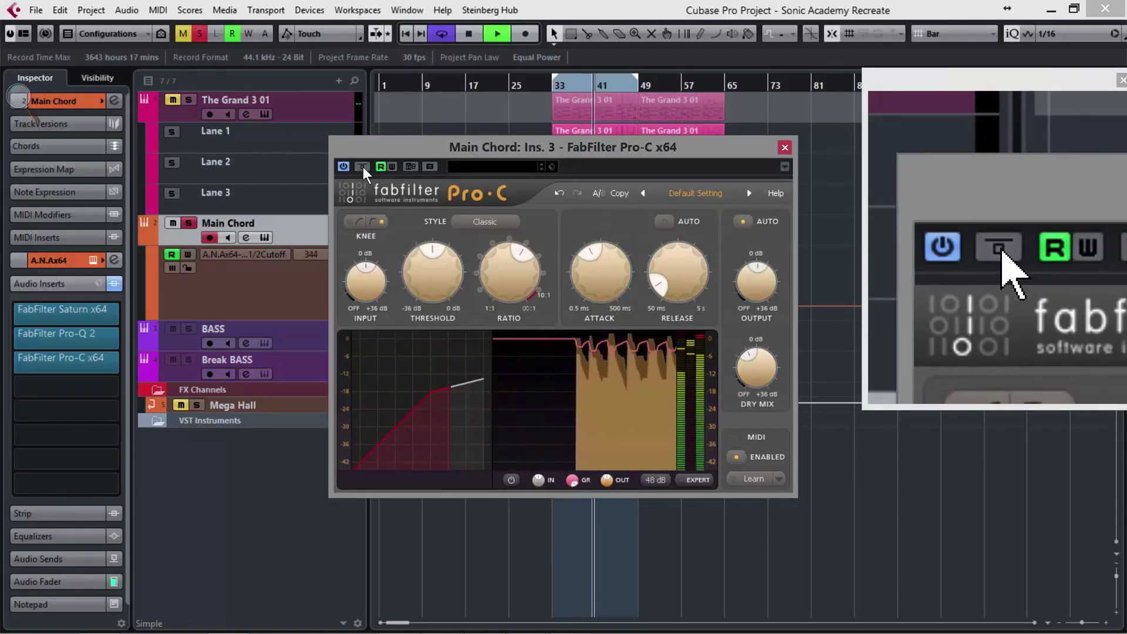
click(362, 167)
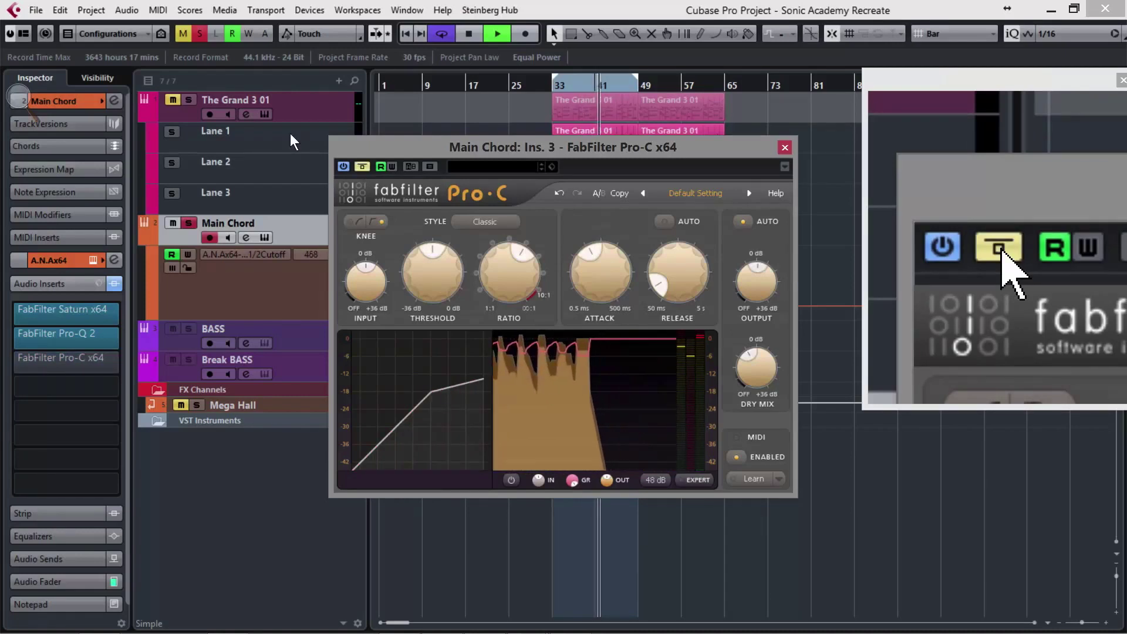
click(362, 167)
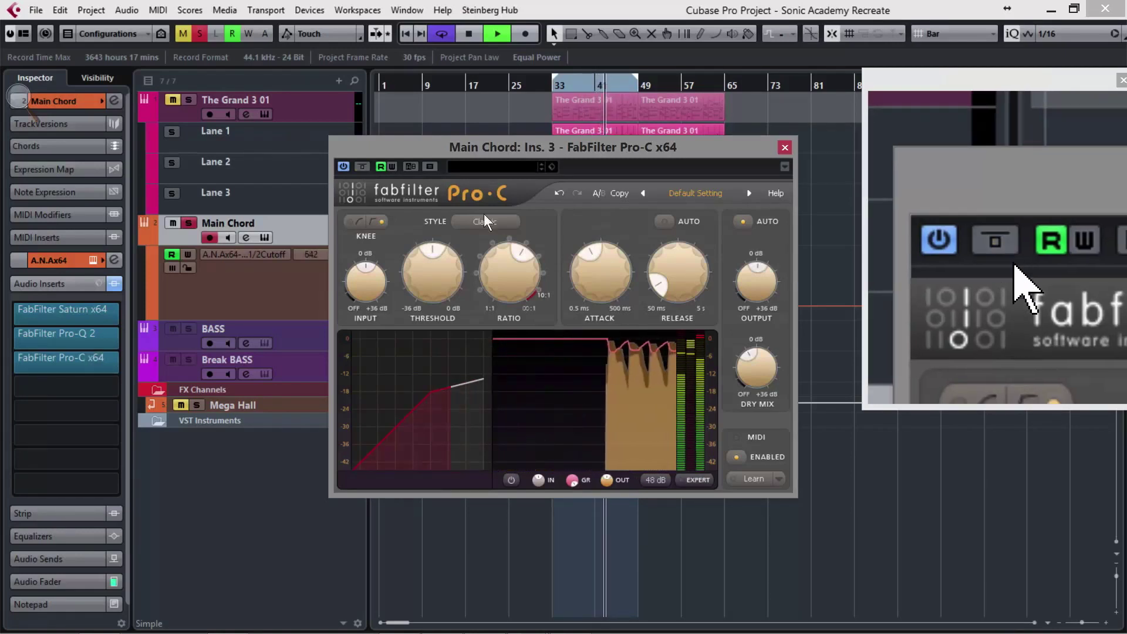
mouse_move(424, 262)
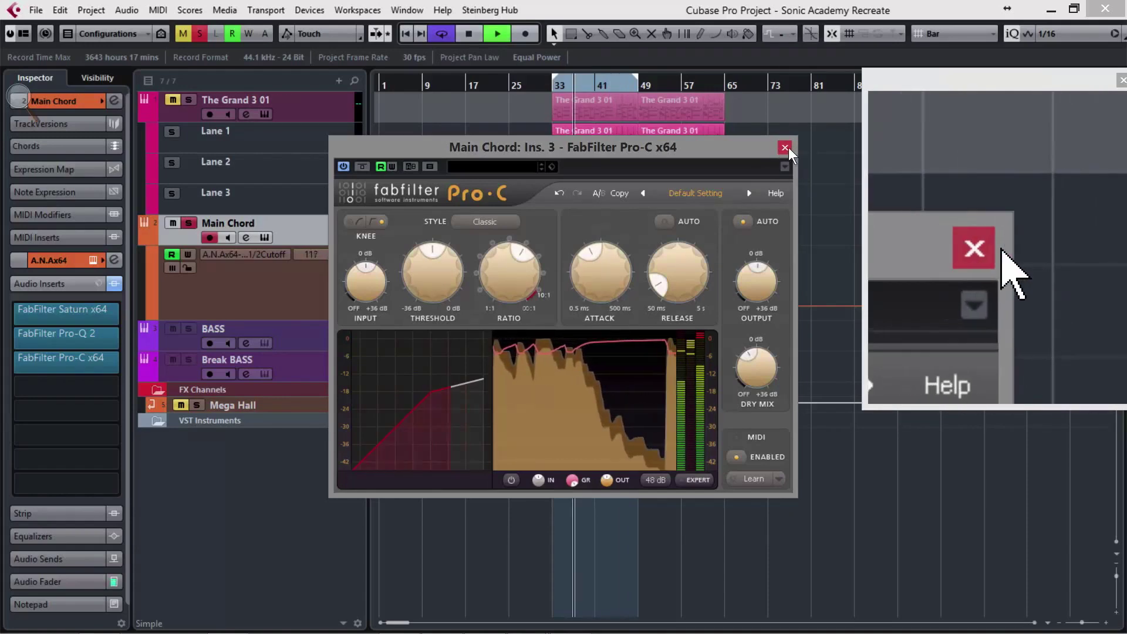
click(784, 147)
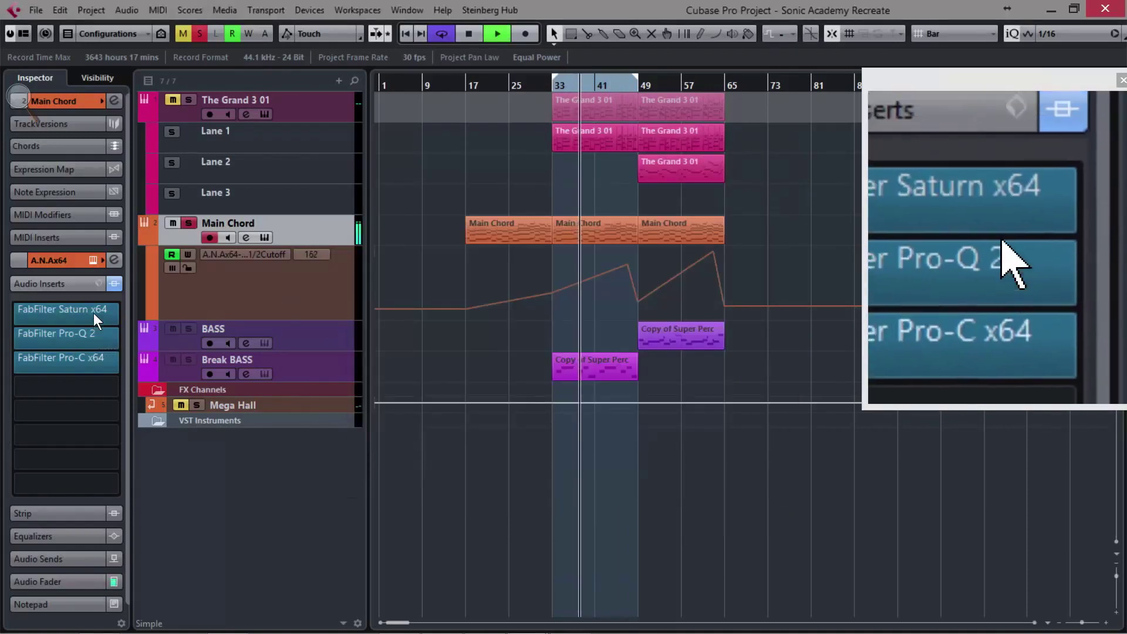
Open Saturn on Main Chord, raise the upper band's level to about +3.45 dB, and lower the crossover frequency from about 1269 Hz
click(94, 312)
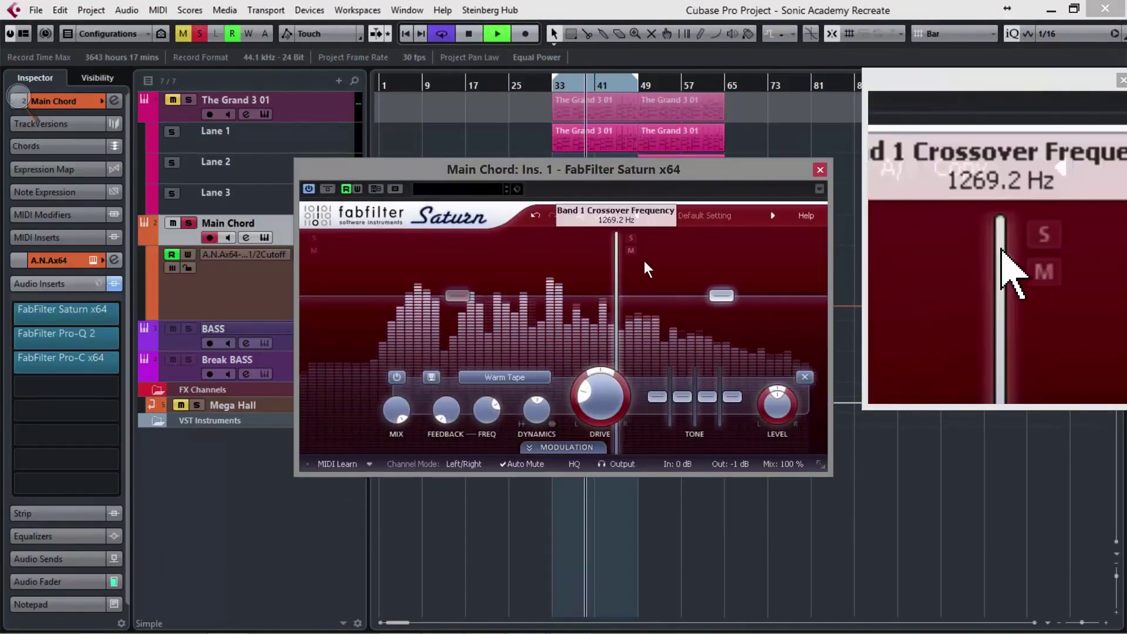
drag(722, 296, 721, 290)
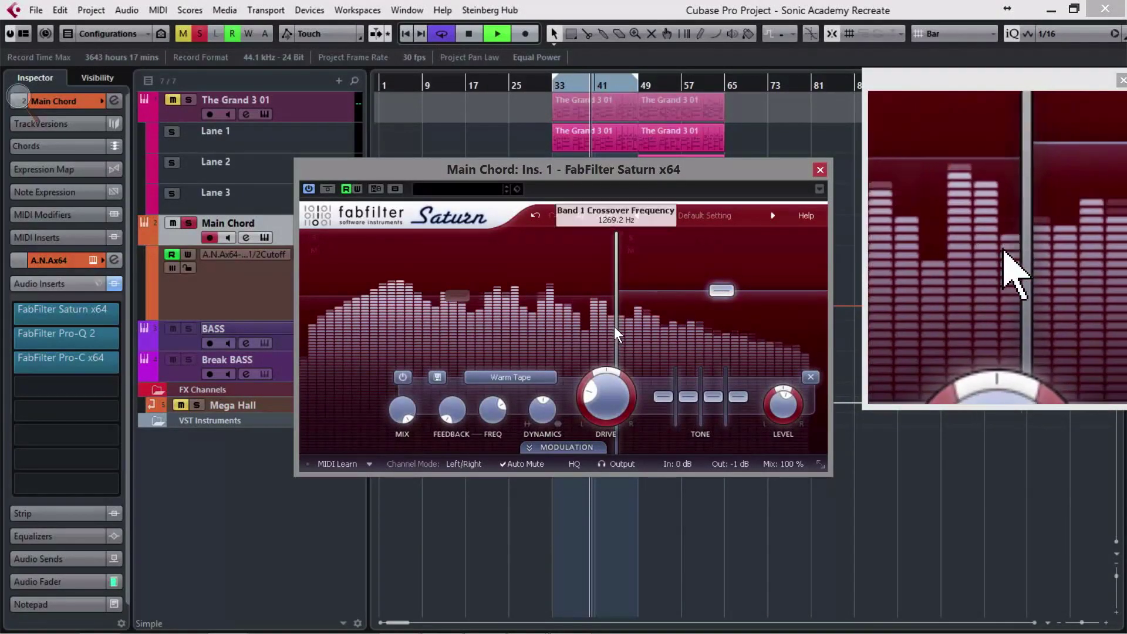
drag(614, 327, 568, 334)
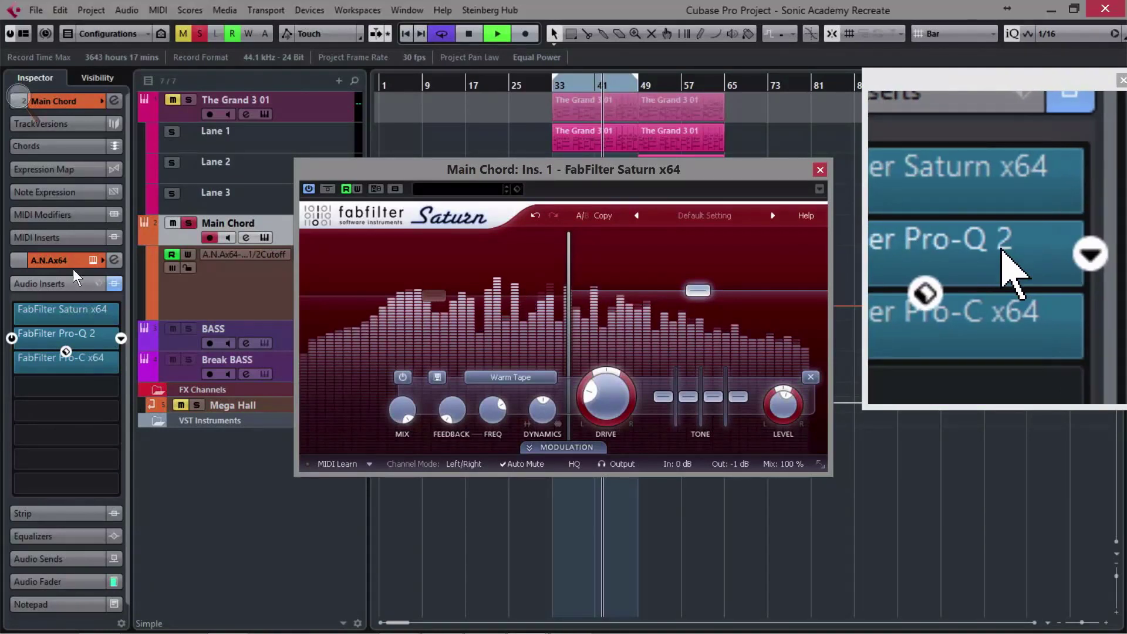
In Main Chord's Pro-Q 2, move the 520 Hz dip lower, raise the low cut to about 125.5 Hz, and close the EQ
click(91, 335)
mouse_move(614, 311)
mouse_down()
mouse_move(618, 327)
mouse_move(618, 317)
mouse_up()
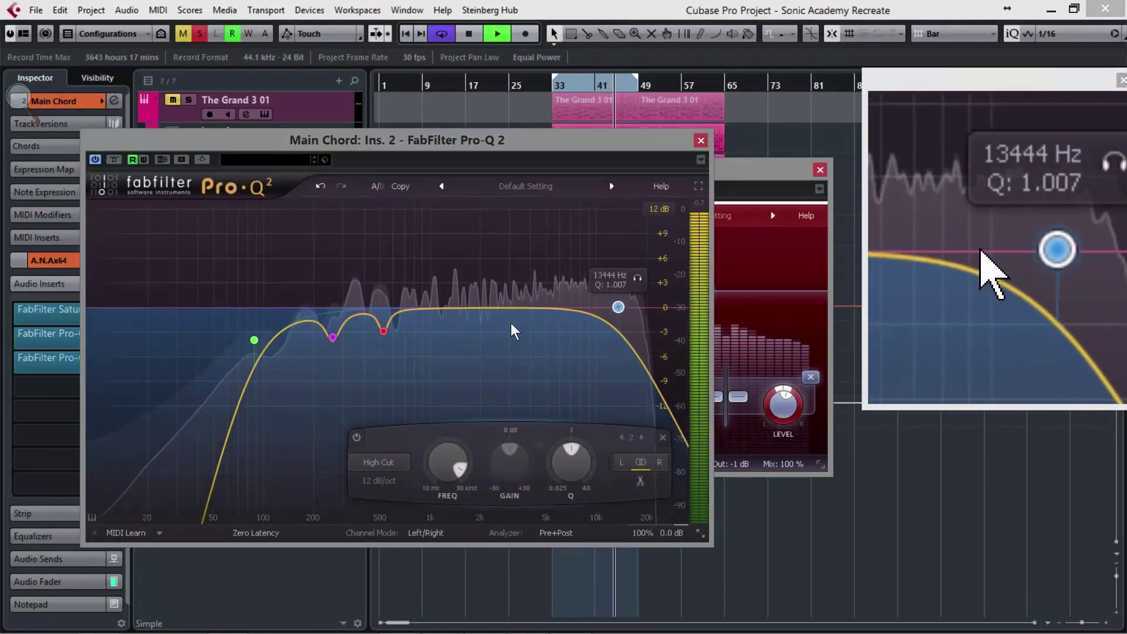
mouse_move(390, 343)
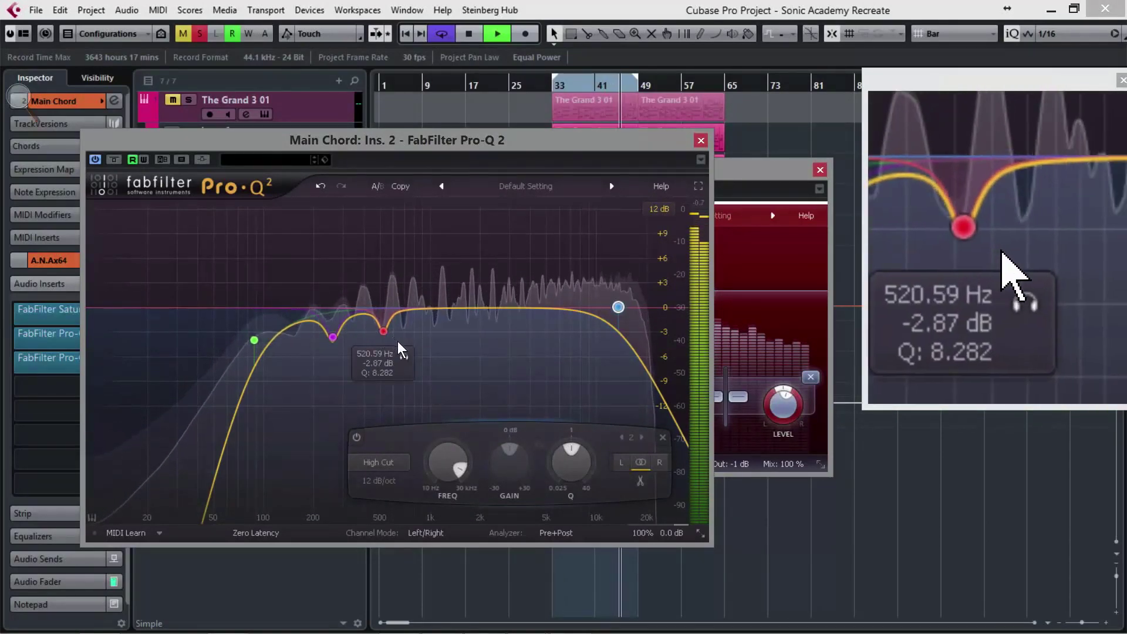
drag(402, 355, 373, 357)
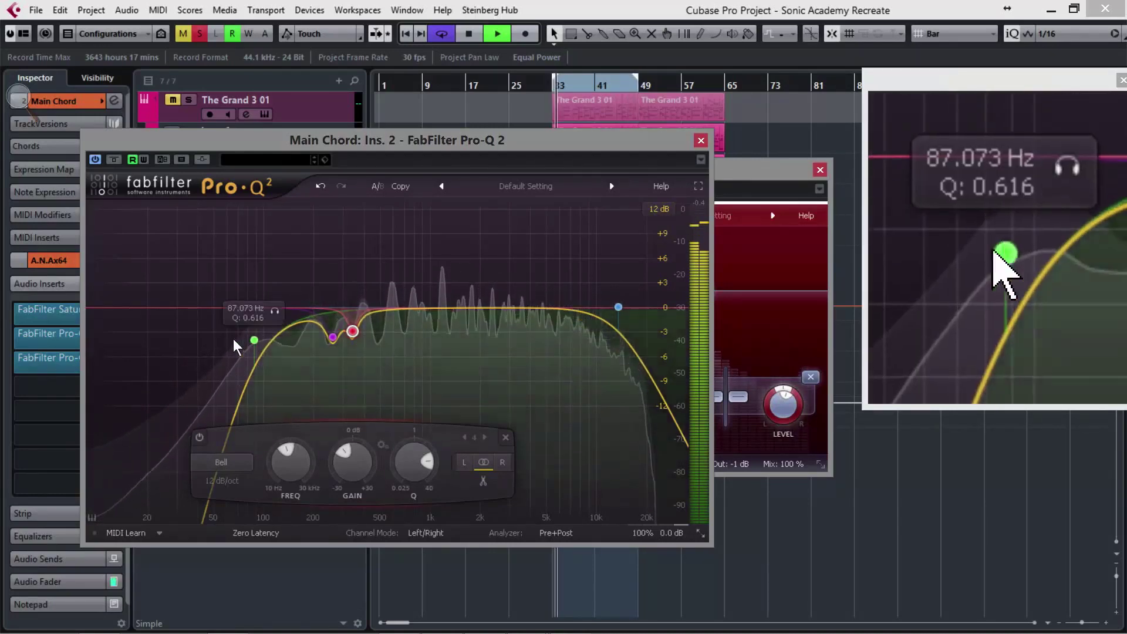
drag(254, 342, 281, 332)
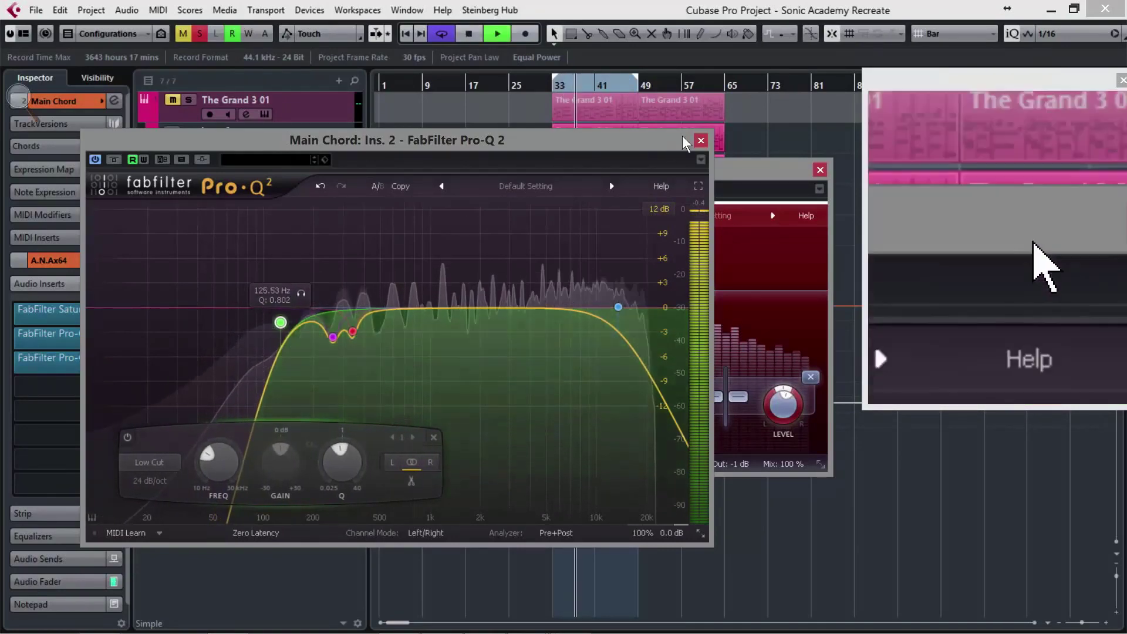
click(701, 140)
Nudge Saturn's band crossover slightly higher and close the saturator
mouse_move(702, 301)
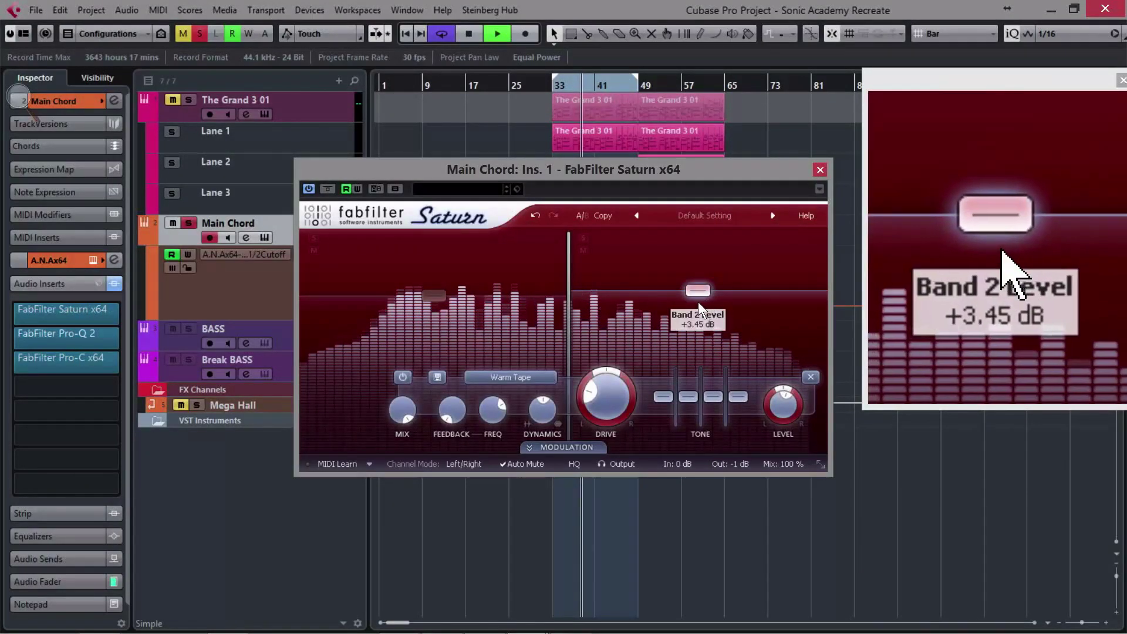
drag(699, 304, 702, 301)
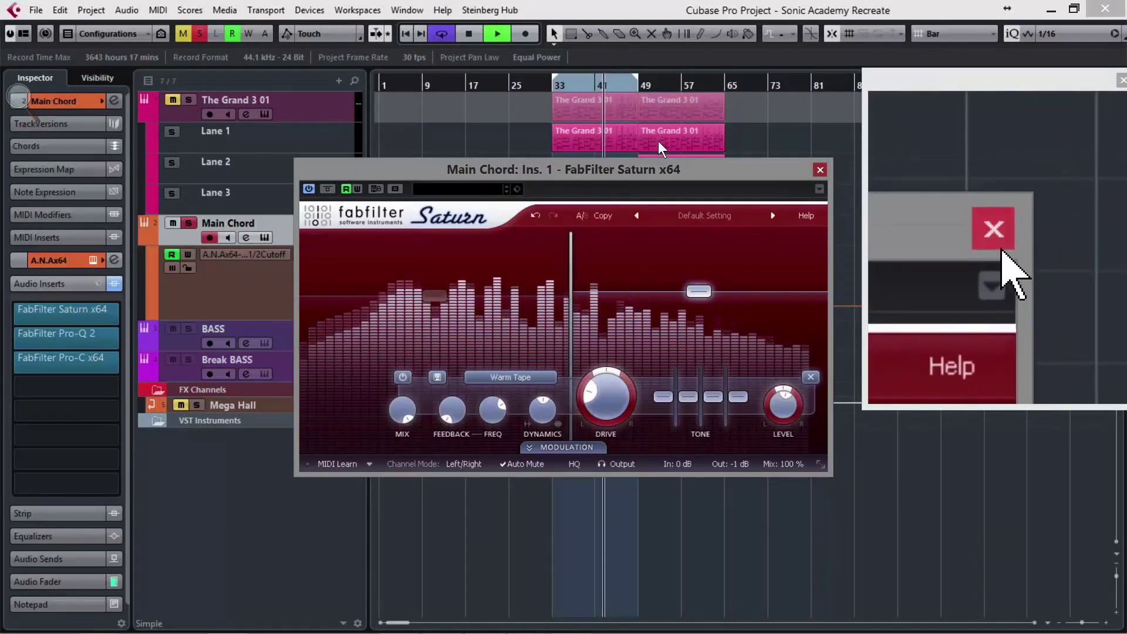
click(820, 171)
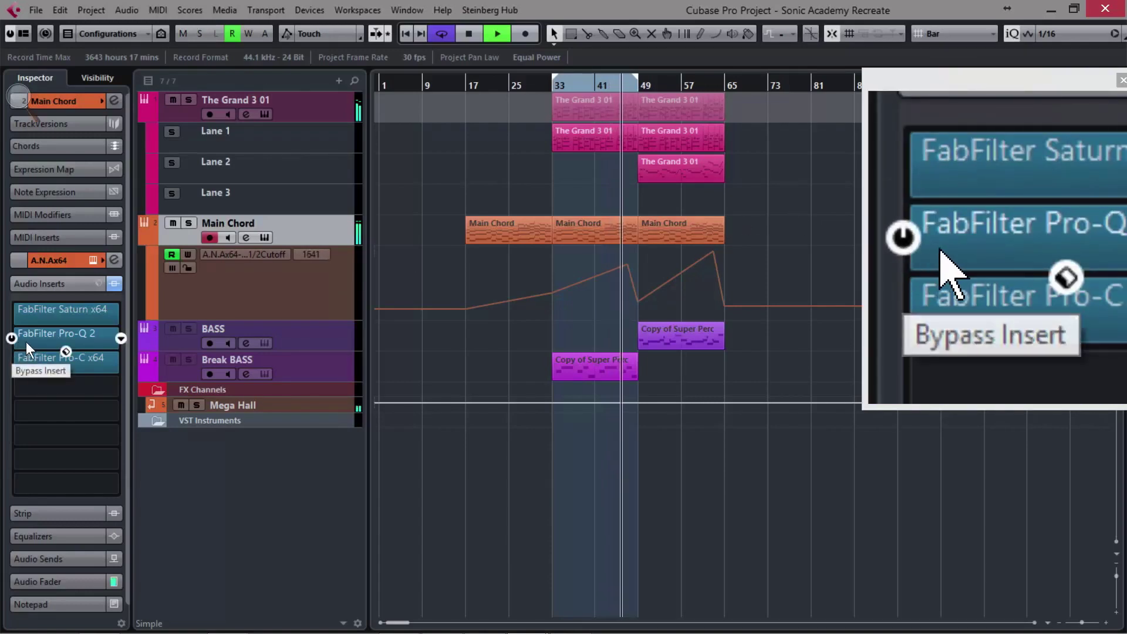
Solo Main Chord, reopen Saturn, and split its lower band at about 284 Hz
key(s)
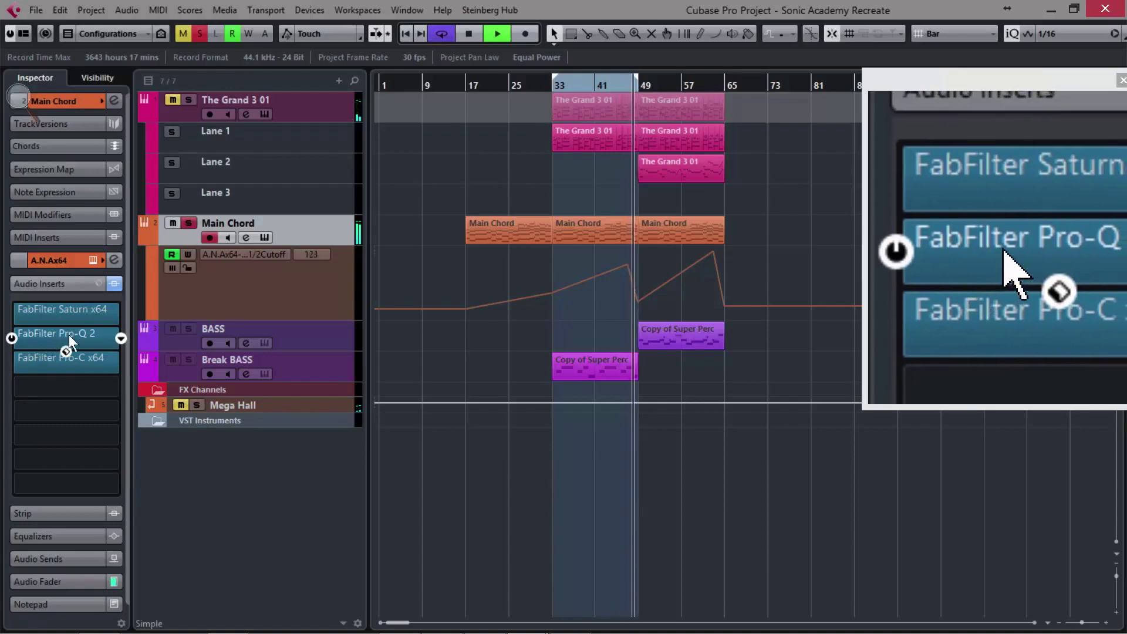
click(86, 313)
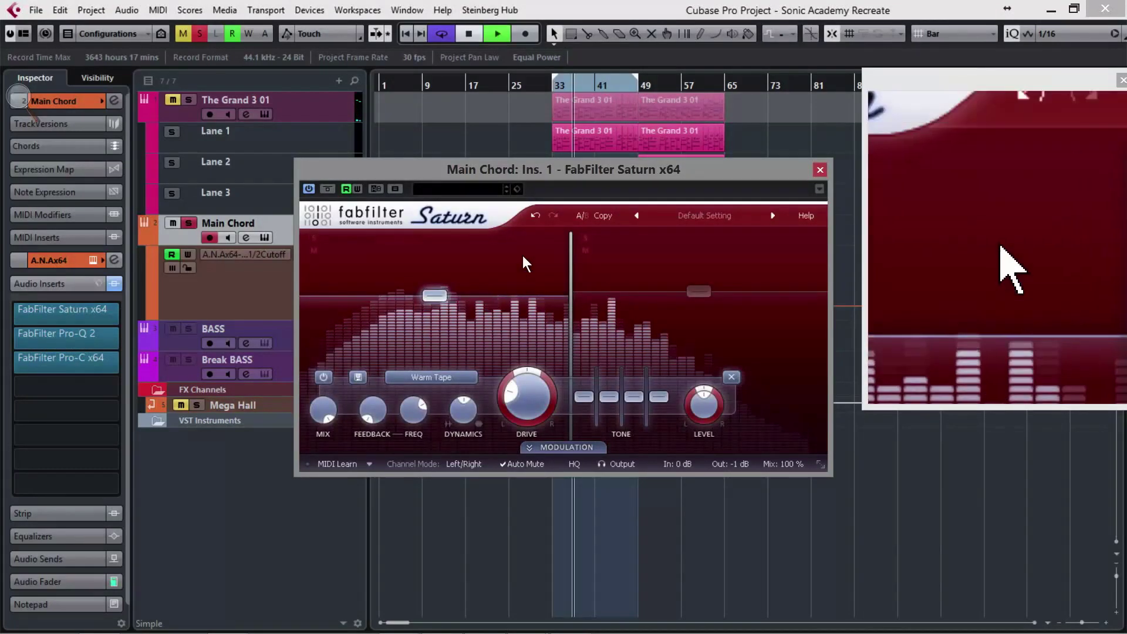
click(503, 240)
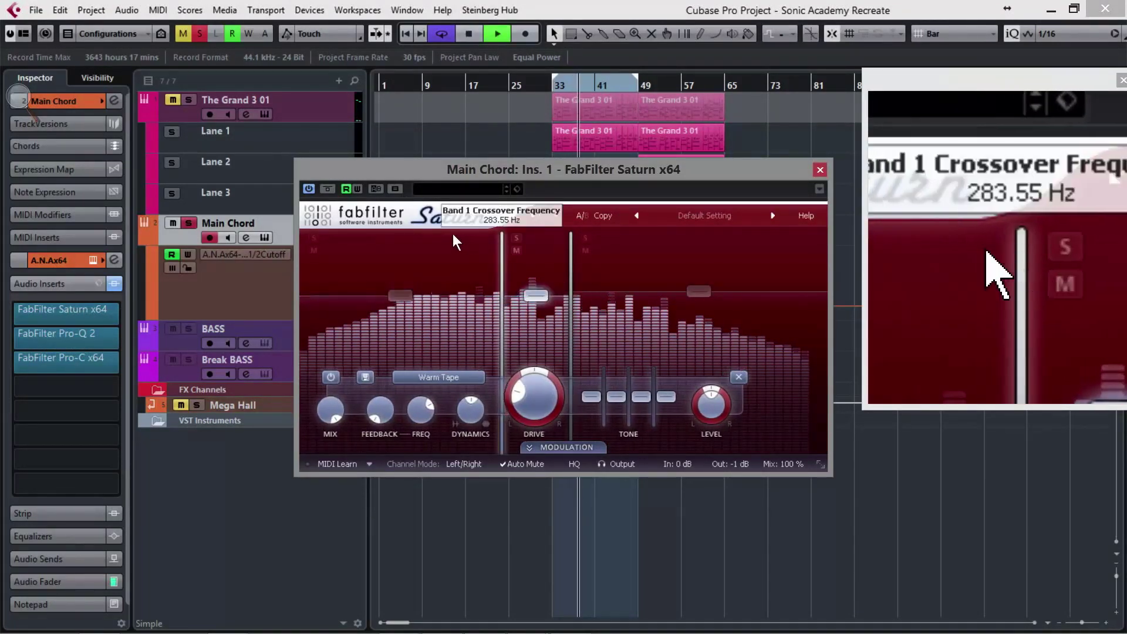
key(space)
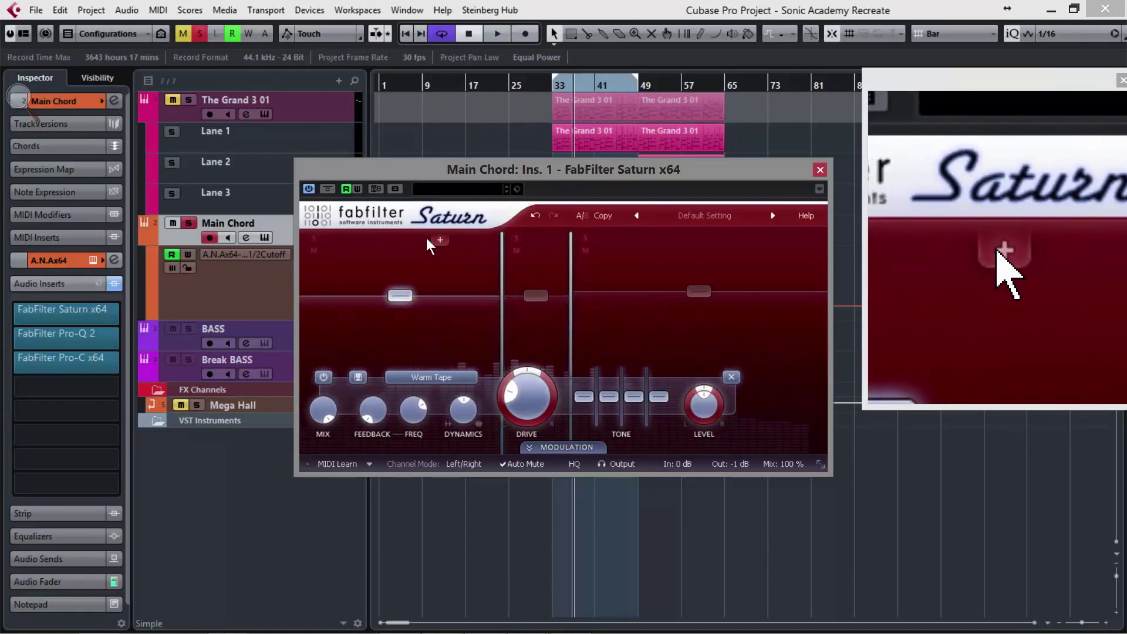
Split Saturn's lowest band again at about 132 Hz, raise the new second band's level slightly, and resume playback
click(424, 238)
drag(448, 274, 470, 289)
key(space)
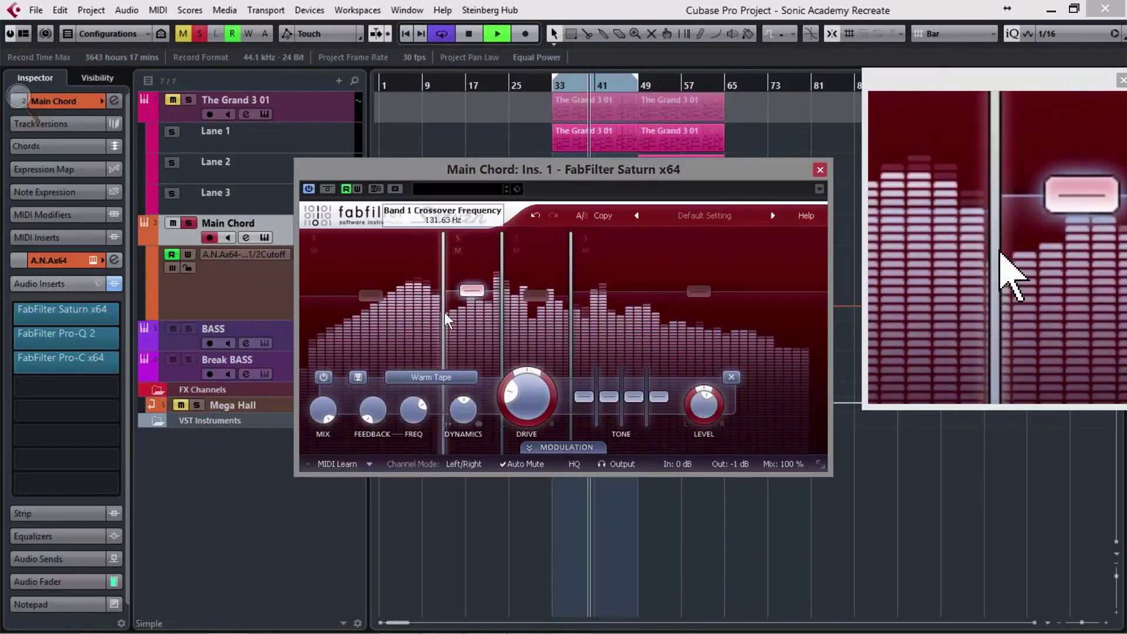
Close Saturn, audition Main Chord in the full mix with solo off, and solo the track again
key(alt+m)
key(alt+s)
click(816, 169)
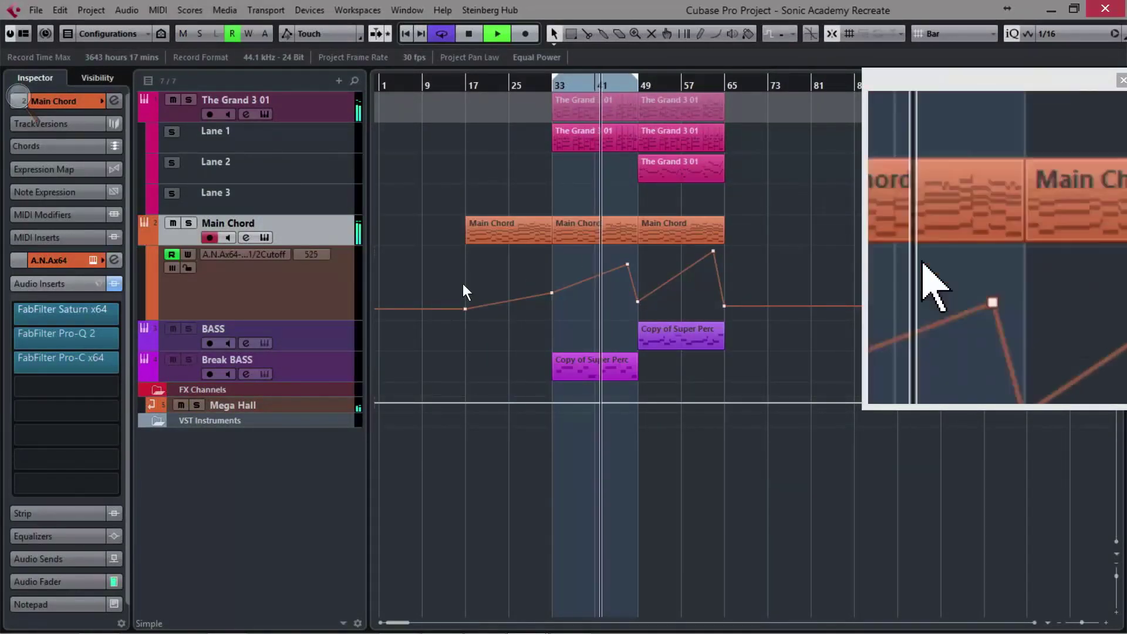
mouse_move(82, 352)
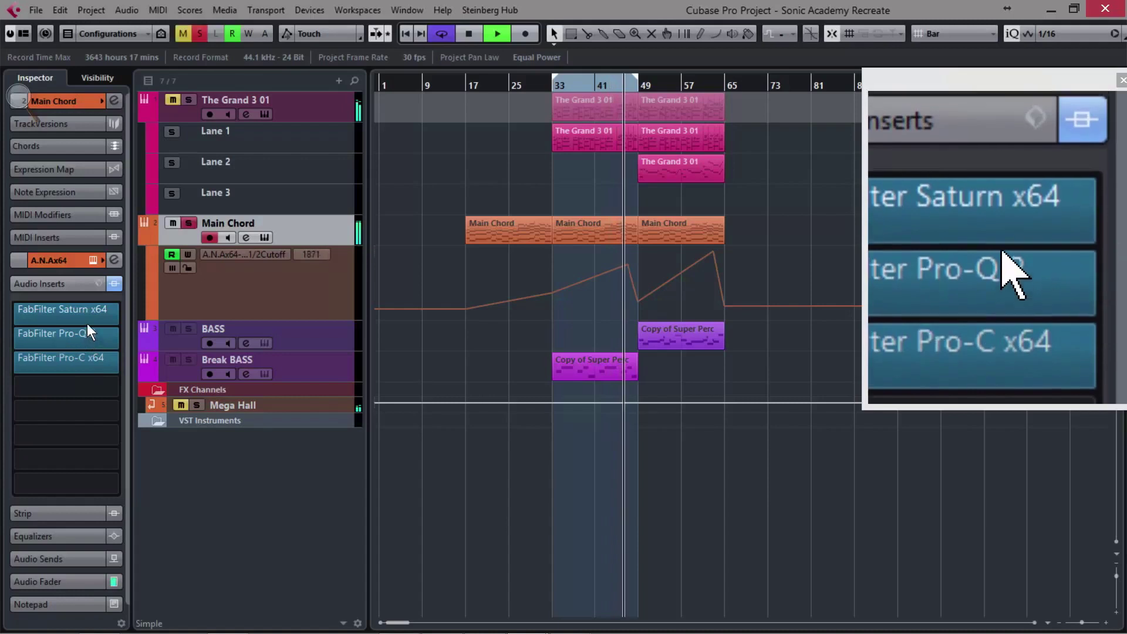
mouse_move(87, 318)
key(s)
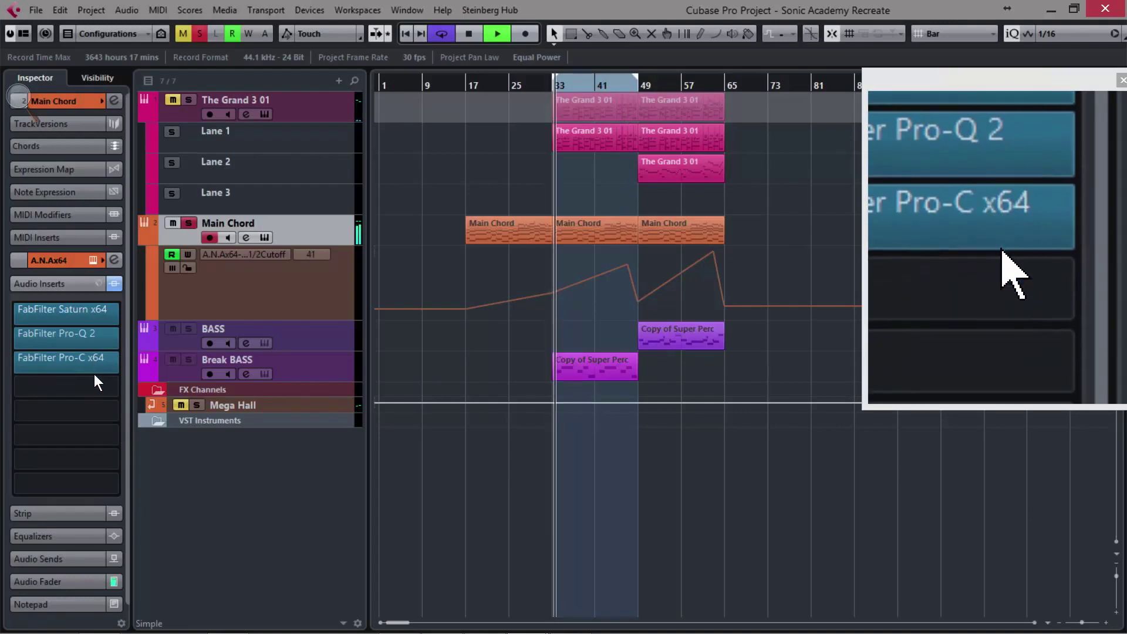
Restart playback from bar 33 and open Main Chord's ANA synth and Pro-C compressor
key(space)
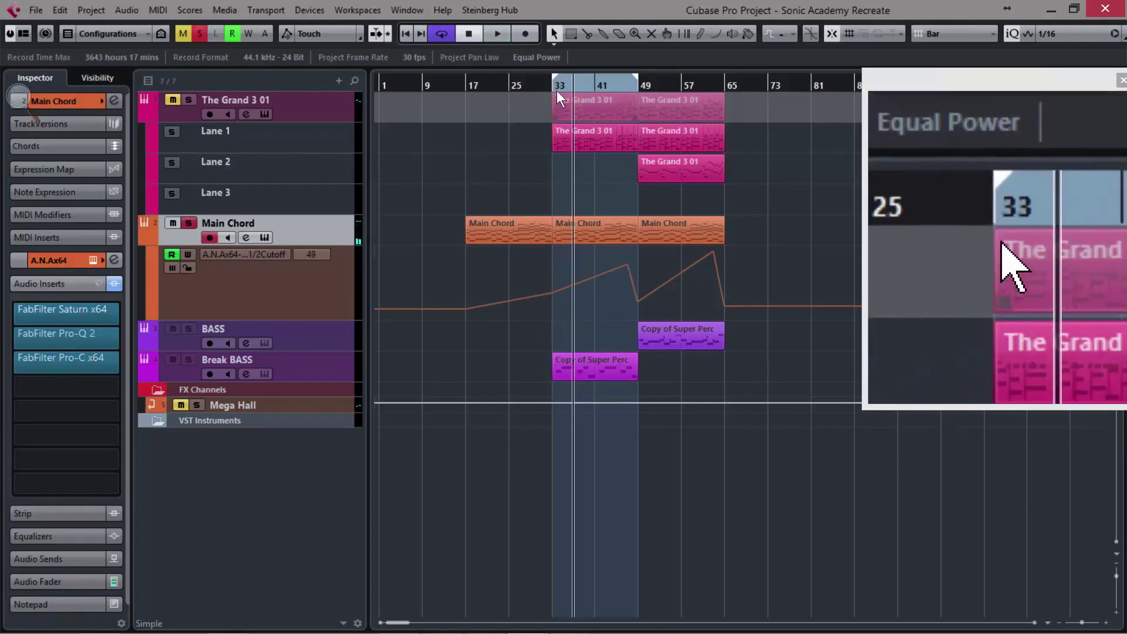
double_click(555, 91)
mouse_move(76, 393)
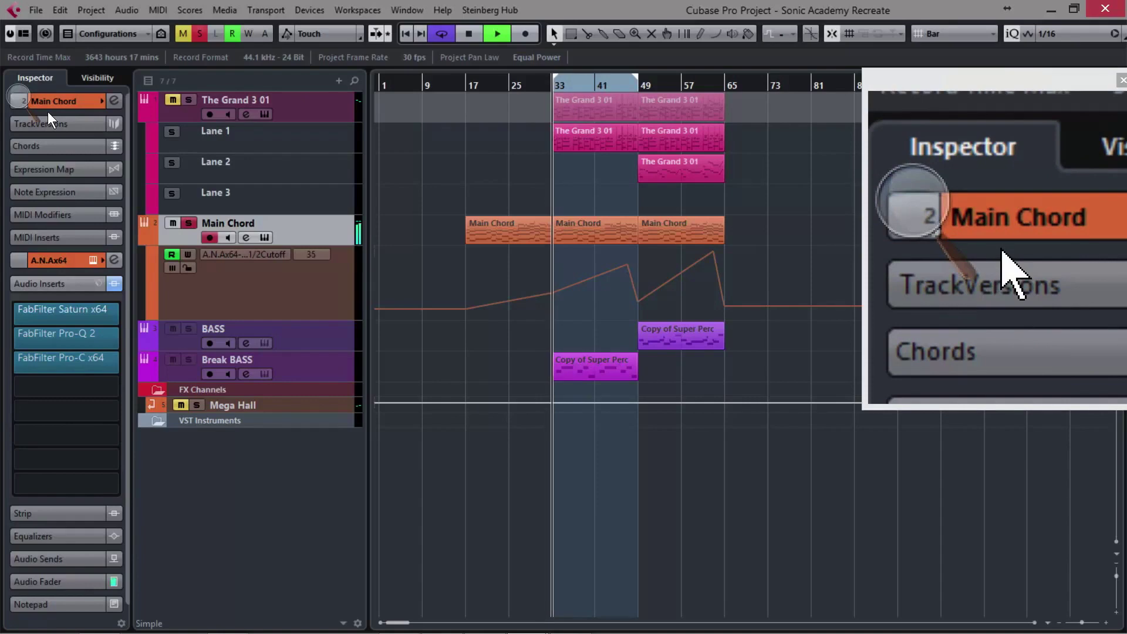
click(66, 100)
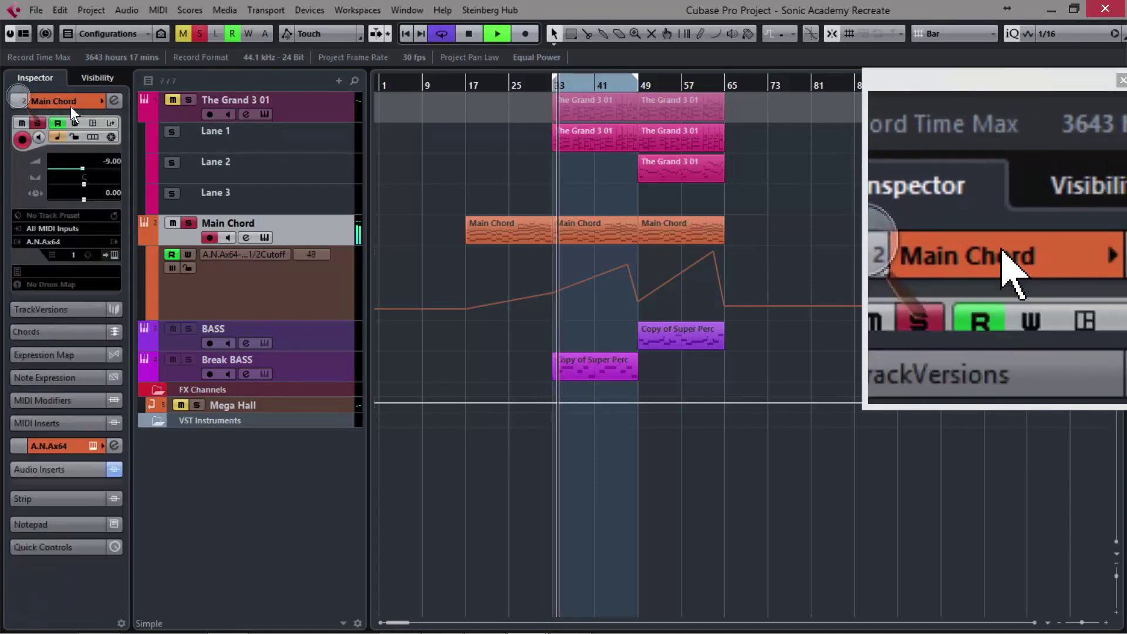
click(114, 254)
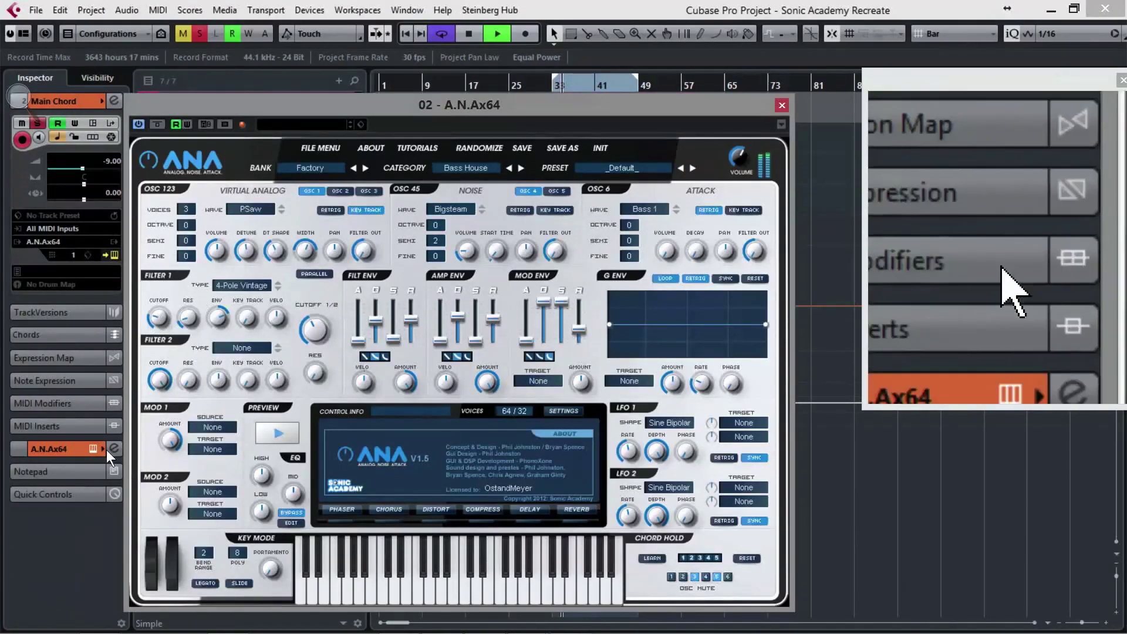
click(68, 449)
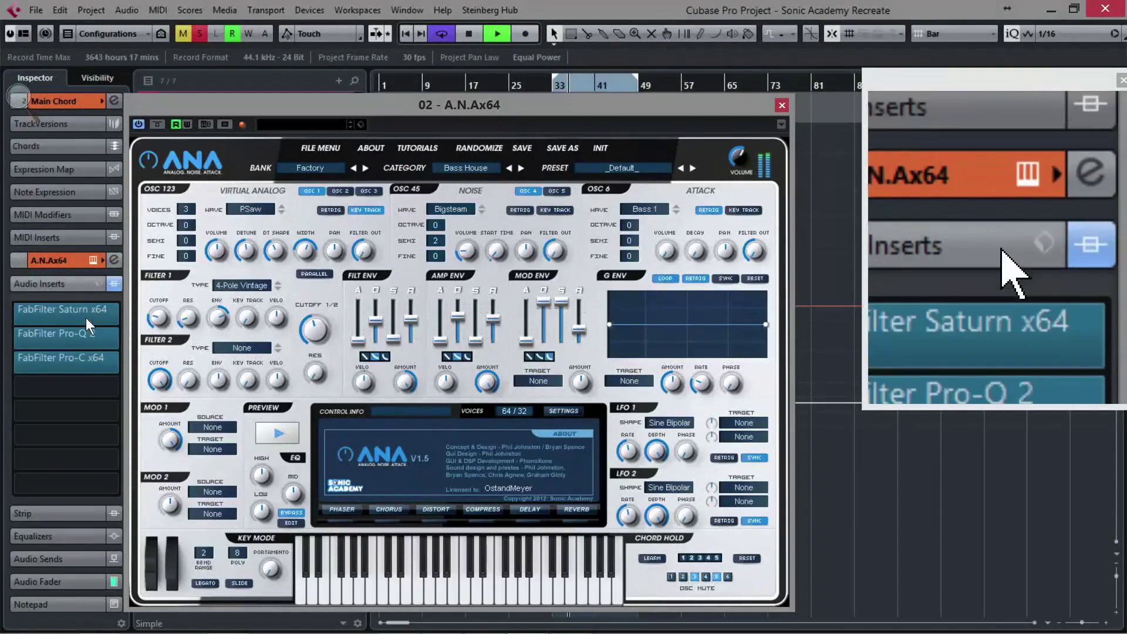
click(100, 358)
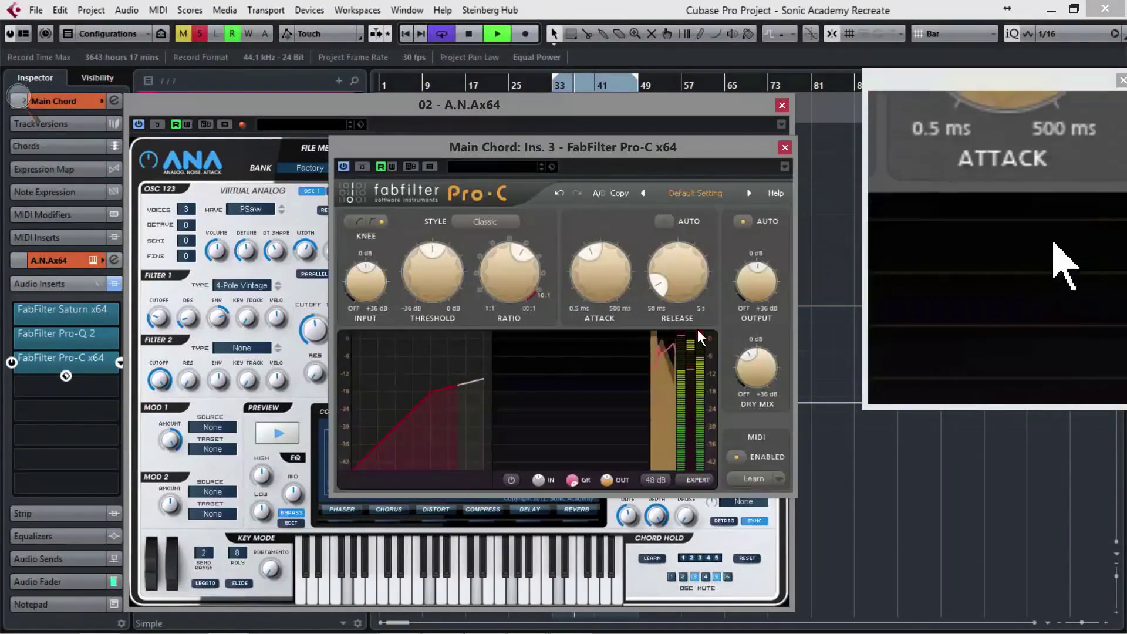
Try Pro-C output levels of -3 dB and -6 dB on Main Chord
double_click(756, 286)
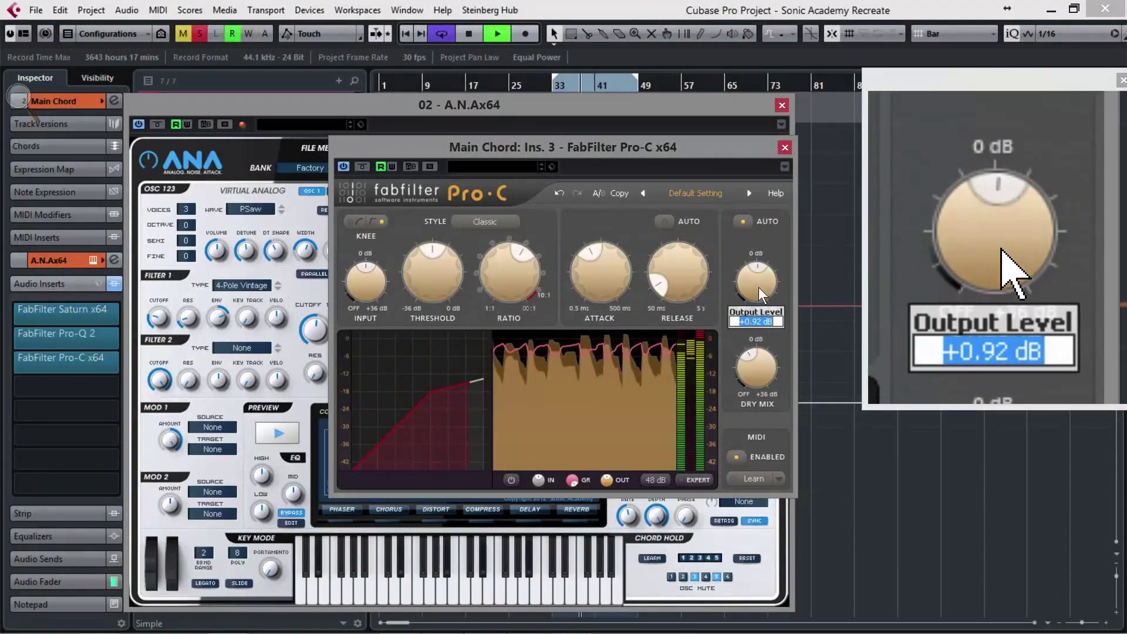
text(-3)
key(Return)
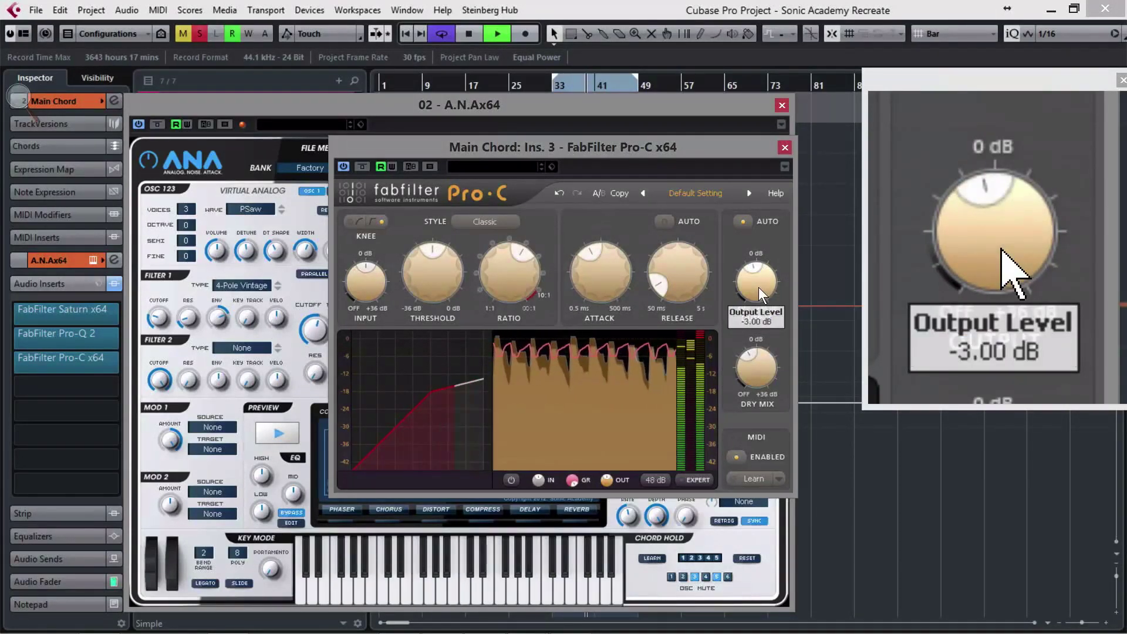
double_click(759, 287)
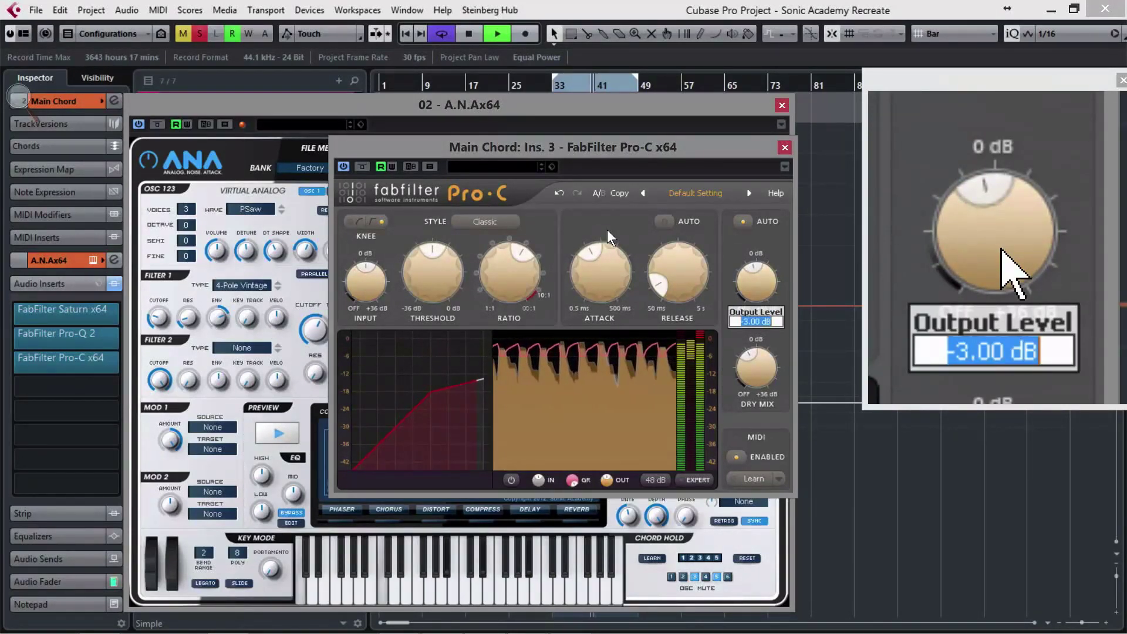
text(-6)
key(Return)
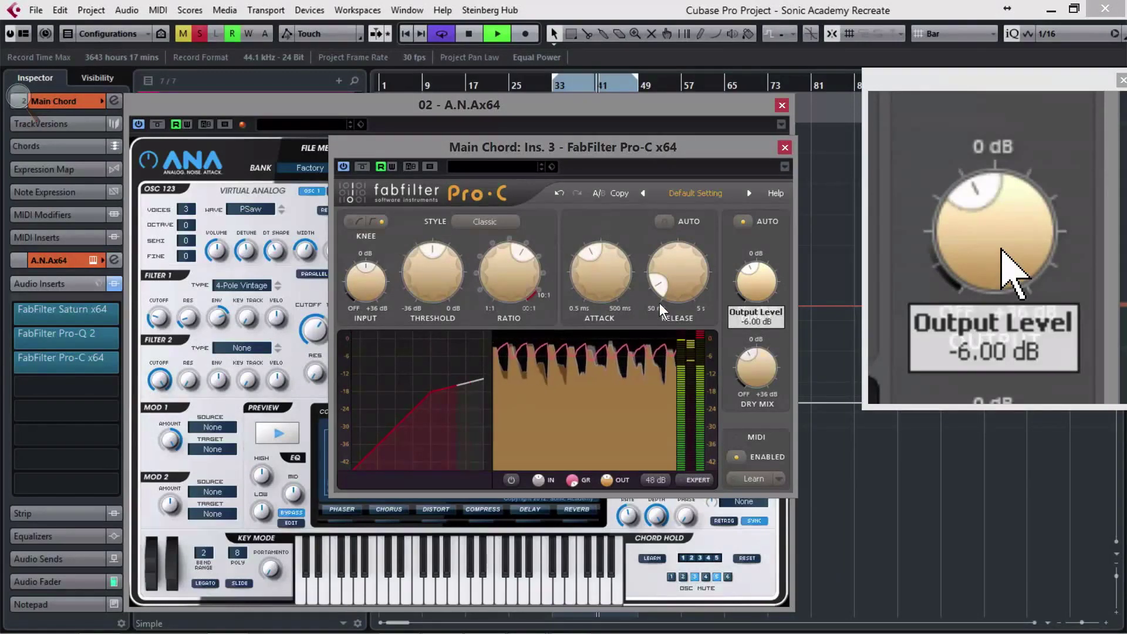
Raise Pro-C's threshold to about -16.6 dB, set its output level to -9 dB, and close the plug-in windows
drag(433, 267, 438, 263)
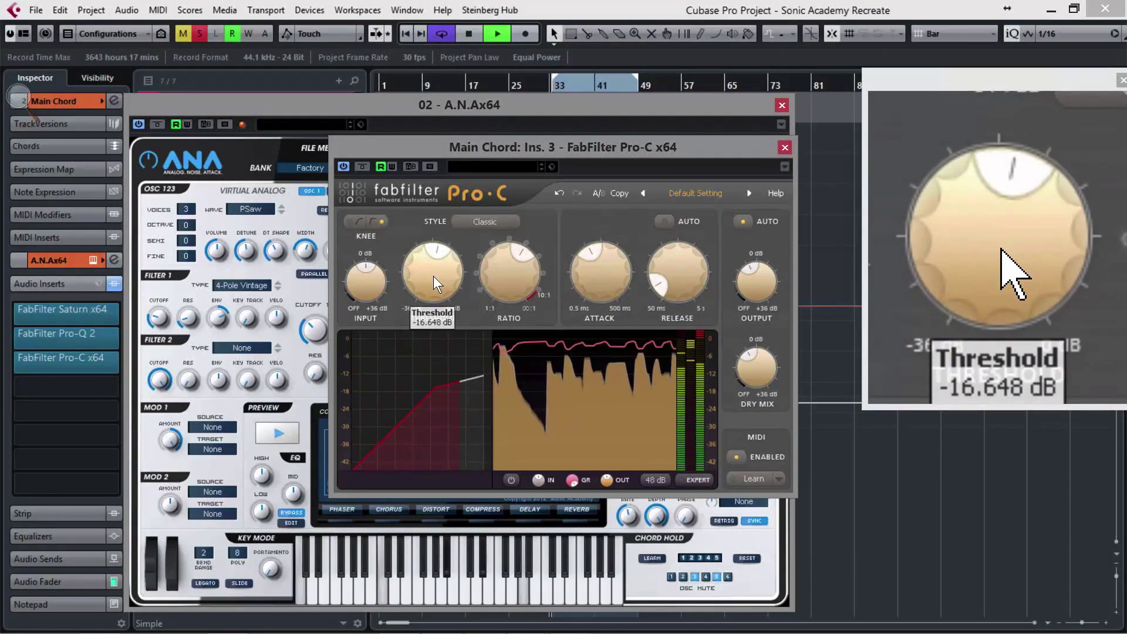
double_click(755, 283)
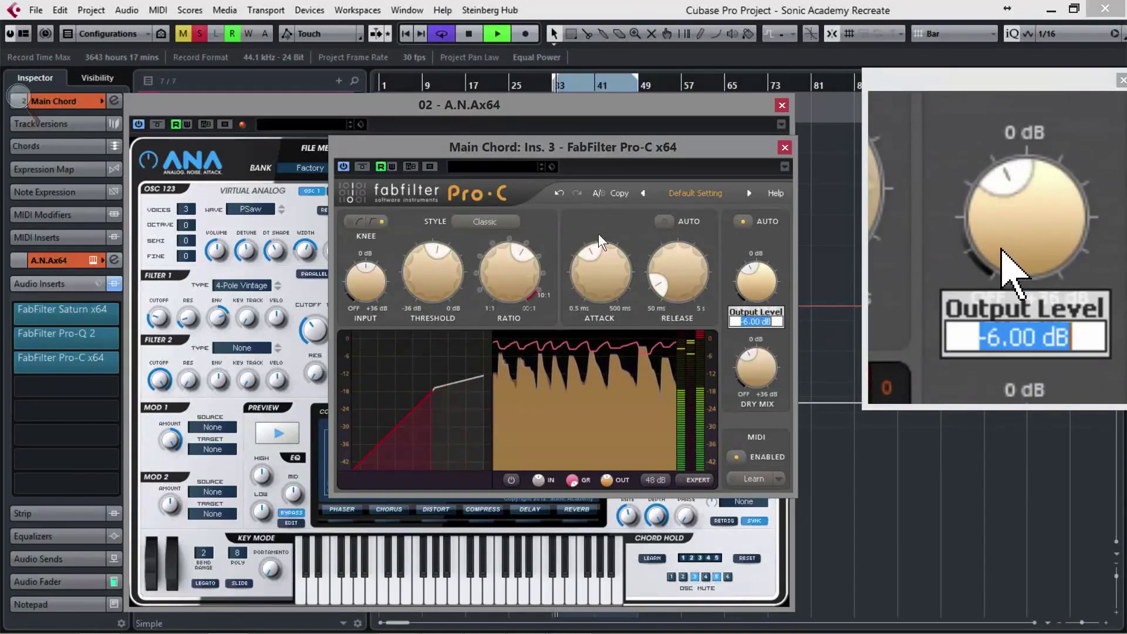
text(-9)
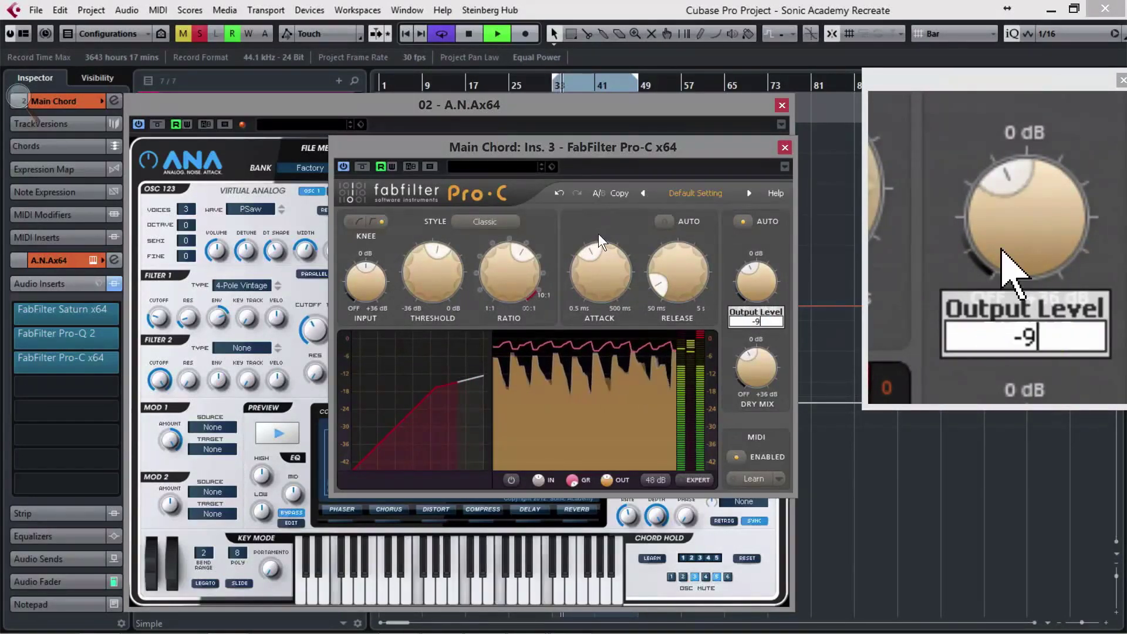
key(Return)
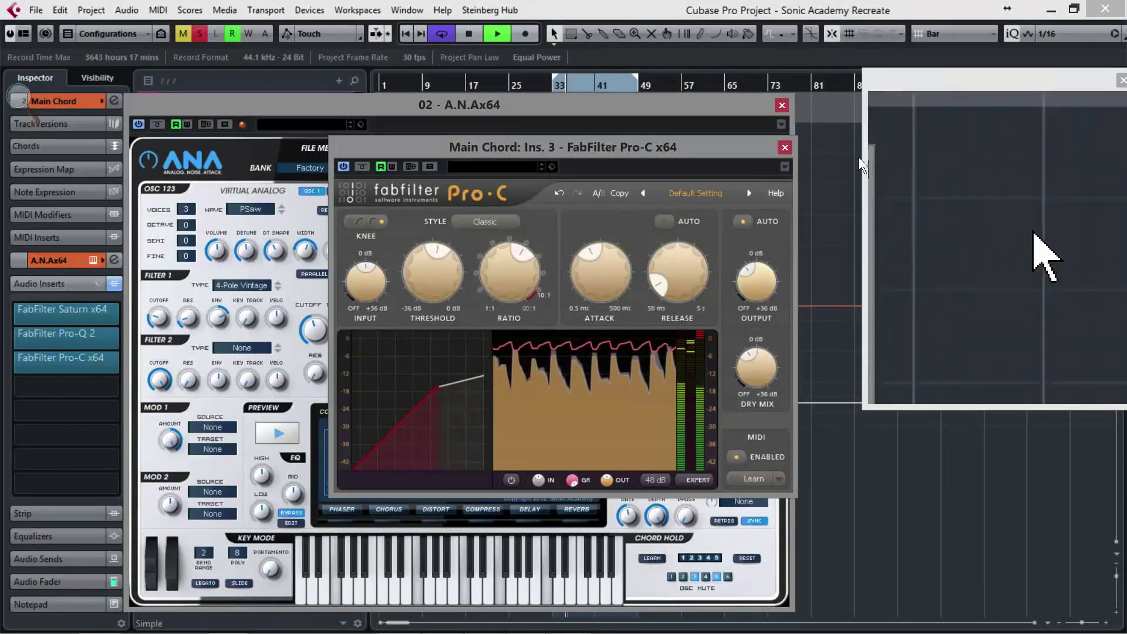
click(784, 147)
click(782, 105)
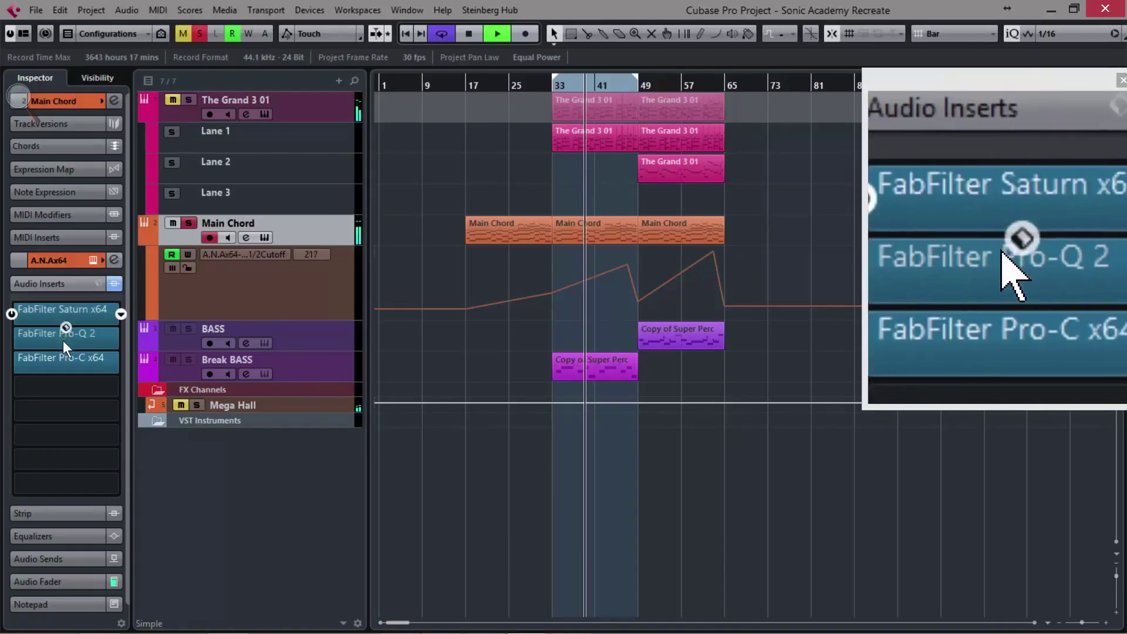
Set The Grand 3 01 track's volume to -3 dB and audition the full mix from bar 17
click(315, 106)
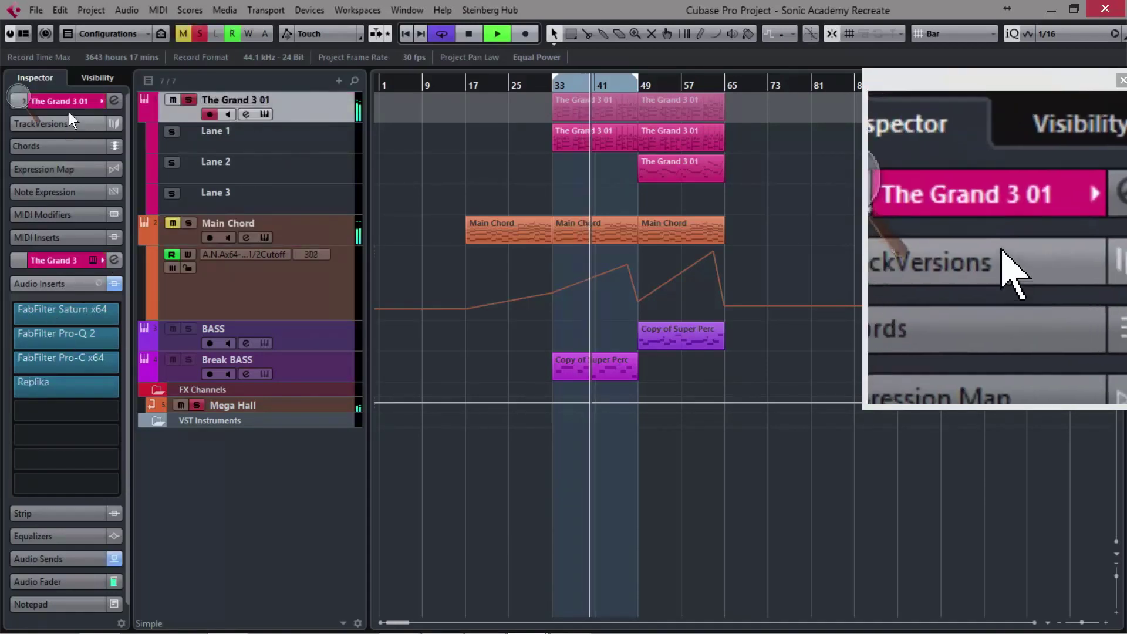
click(67, 104)
click(115, 159)
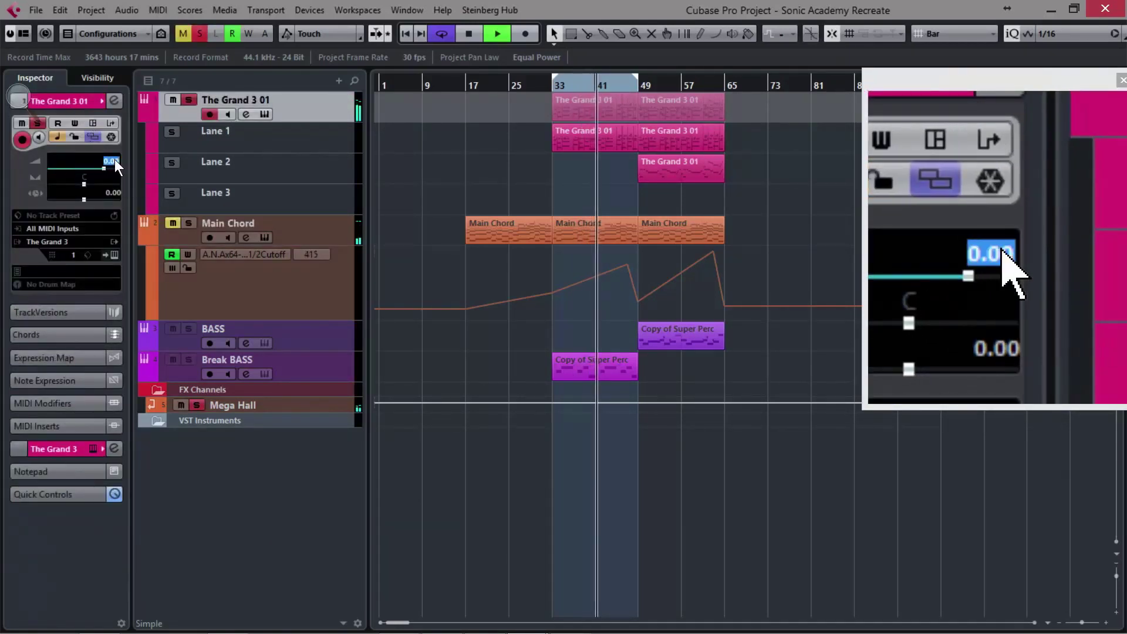
text(-3)
key(Return)
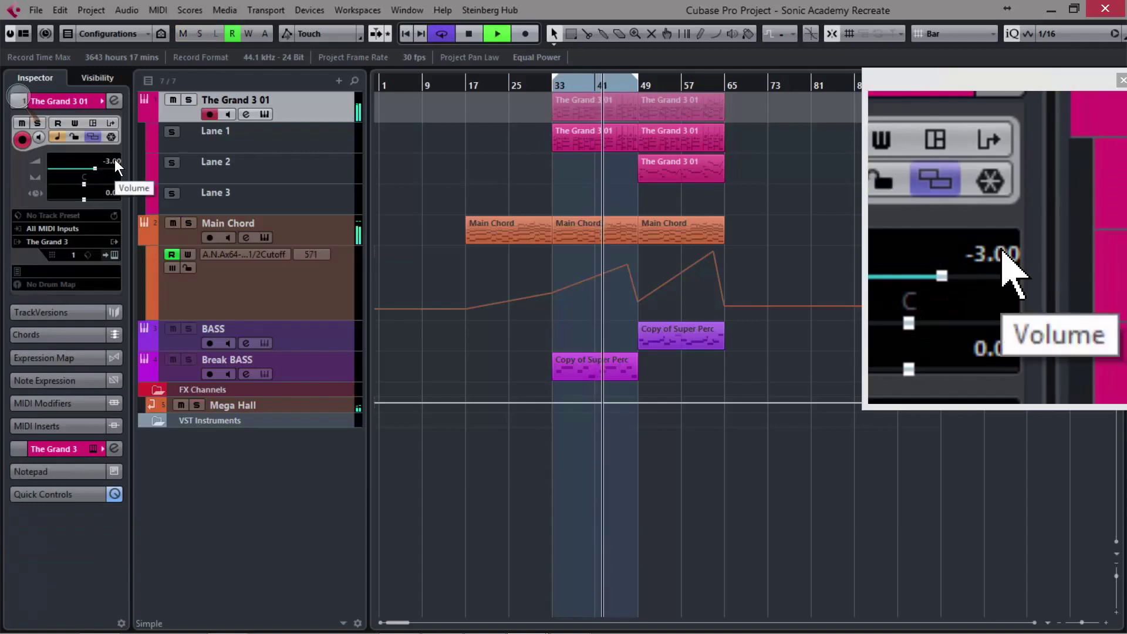
click(509, 88)
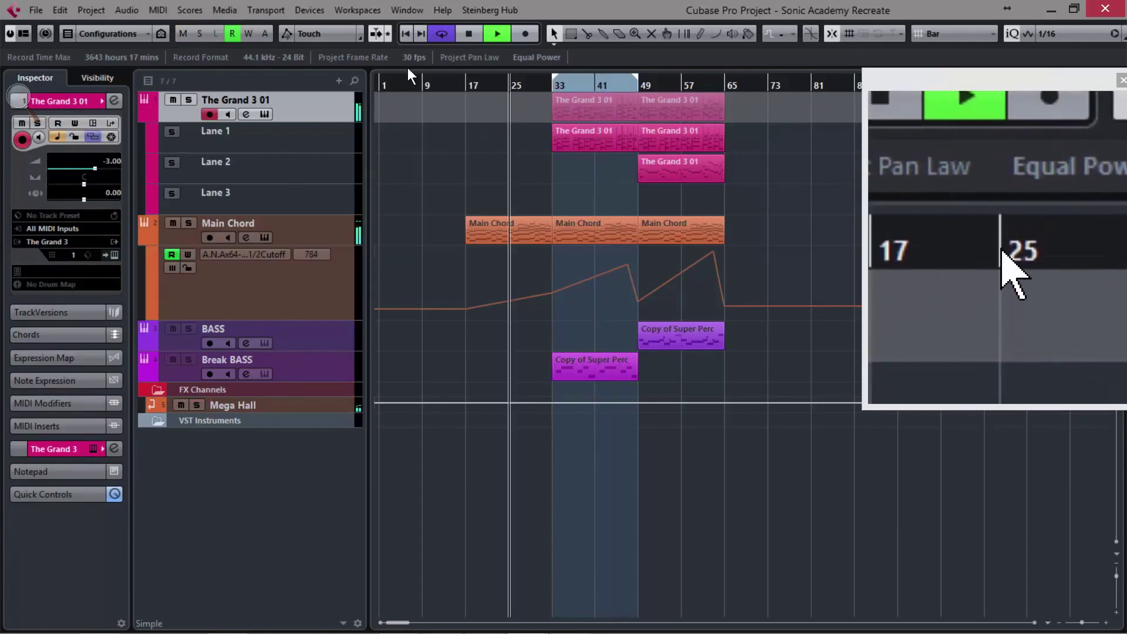
click(462, 85)
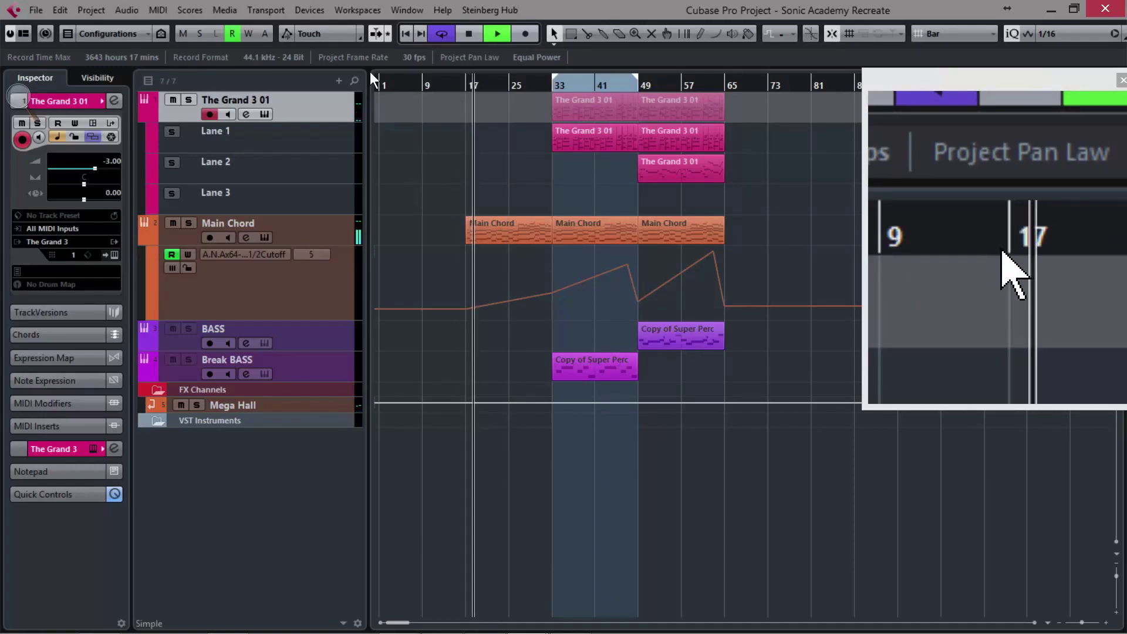
Stop playback and load Replika into the fourth audio insert slot of Main Chord
click(307, 238)
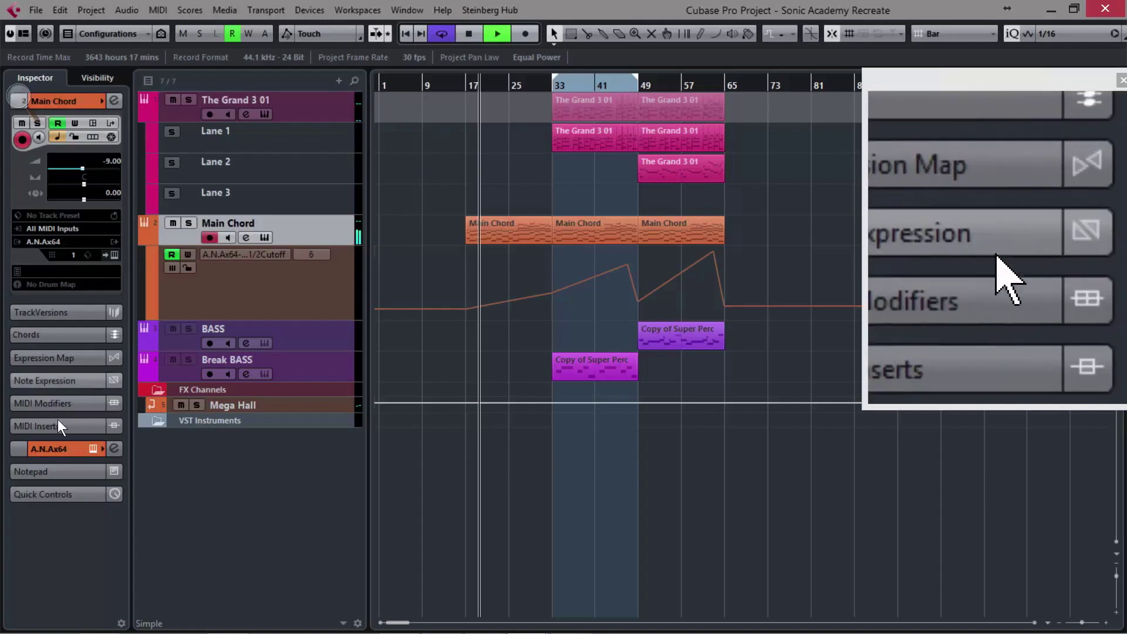
key(space)
key(s)
click(58, 449)
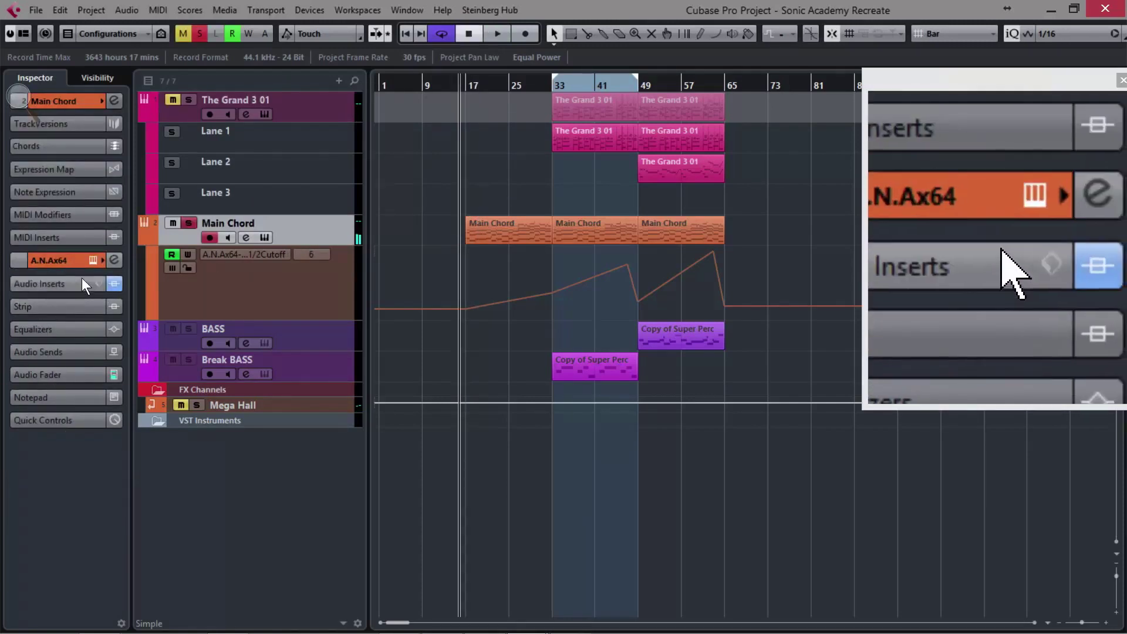
click(82, 284)
click(83, 386)
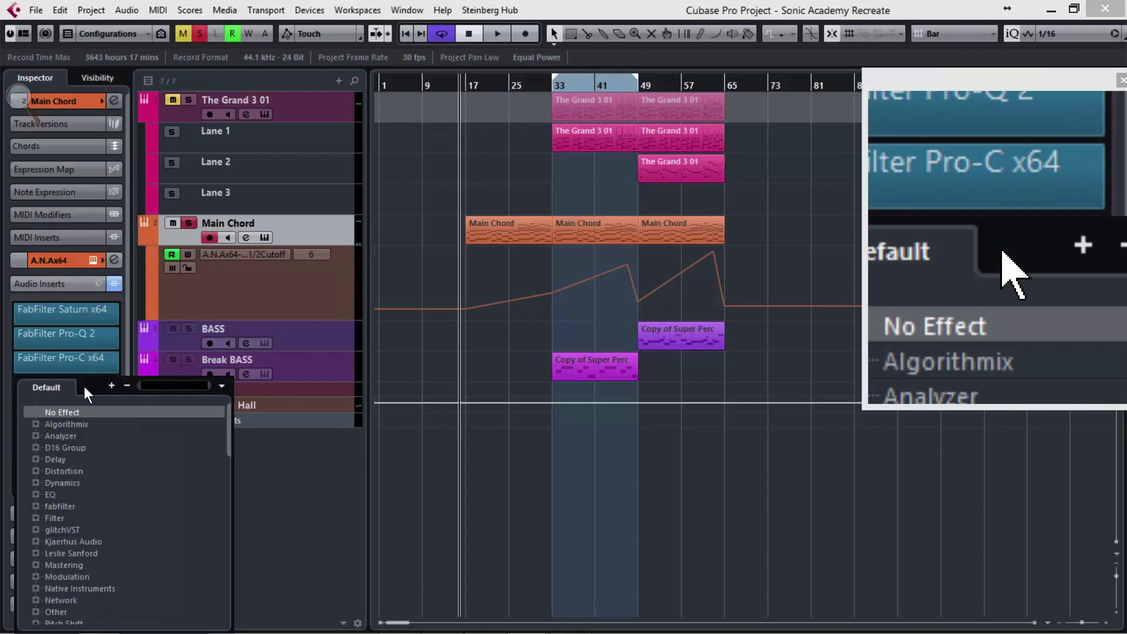
text(repl)
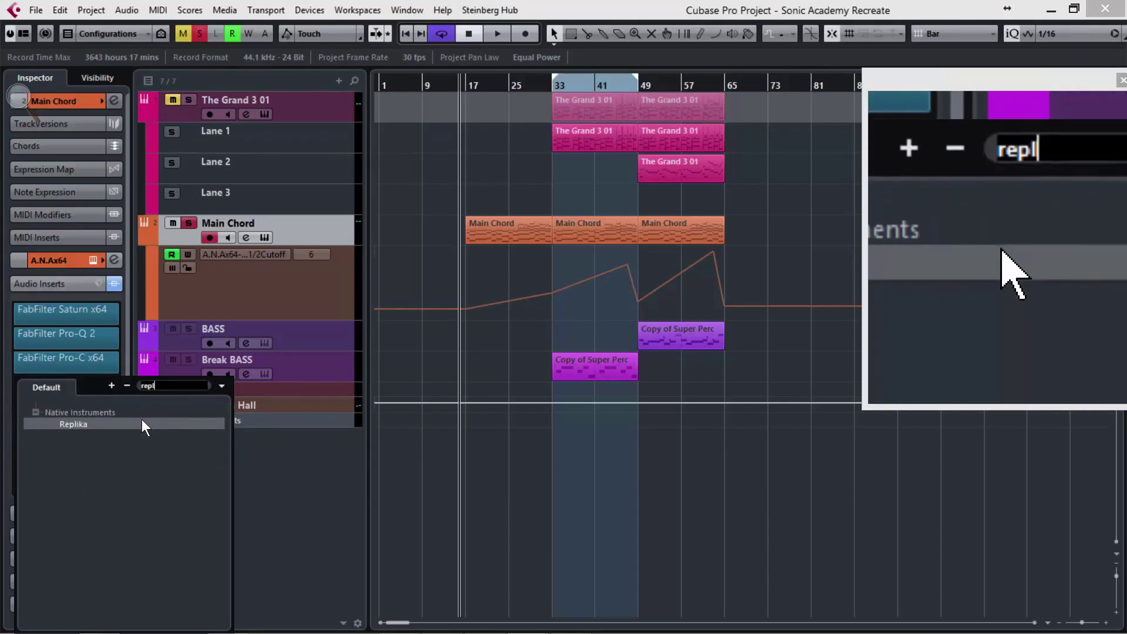
click(142, 424)
Resume playback with solo off, switch Replika to straight timing, and lower its feedback and wet mix
key(s)
key(space)
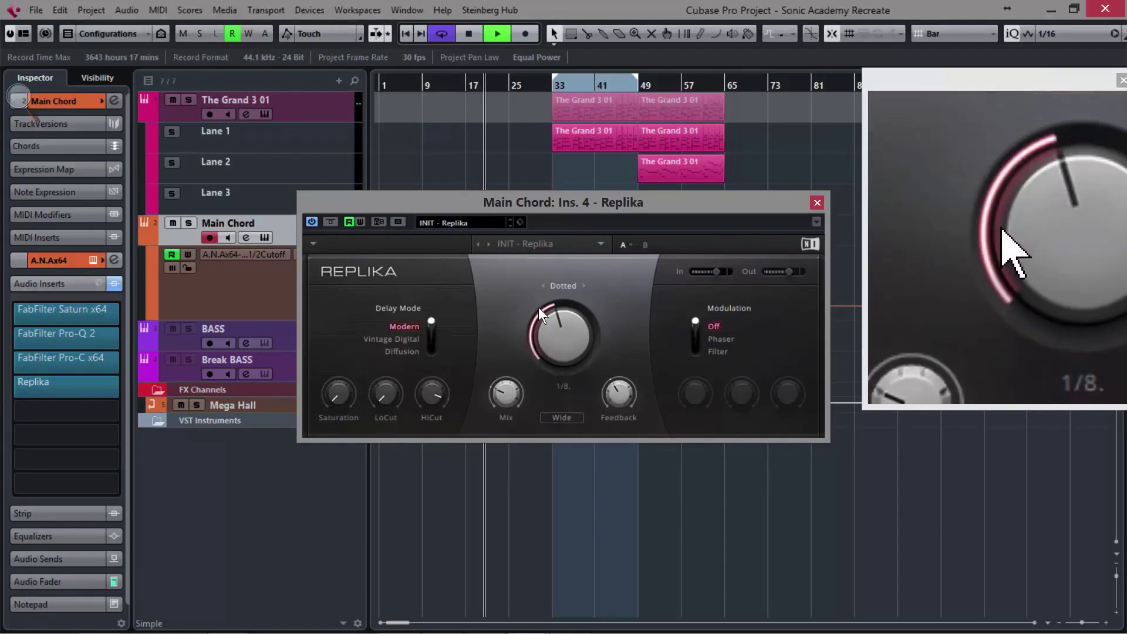
click(543, 285)
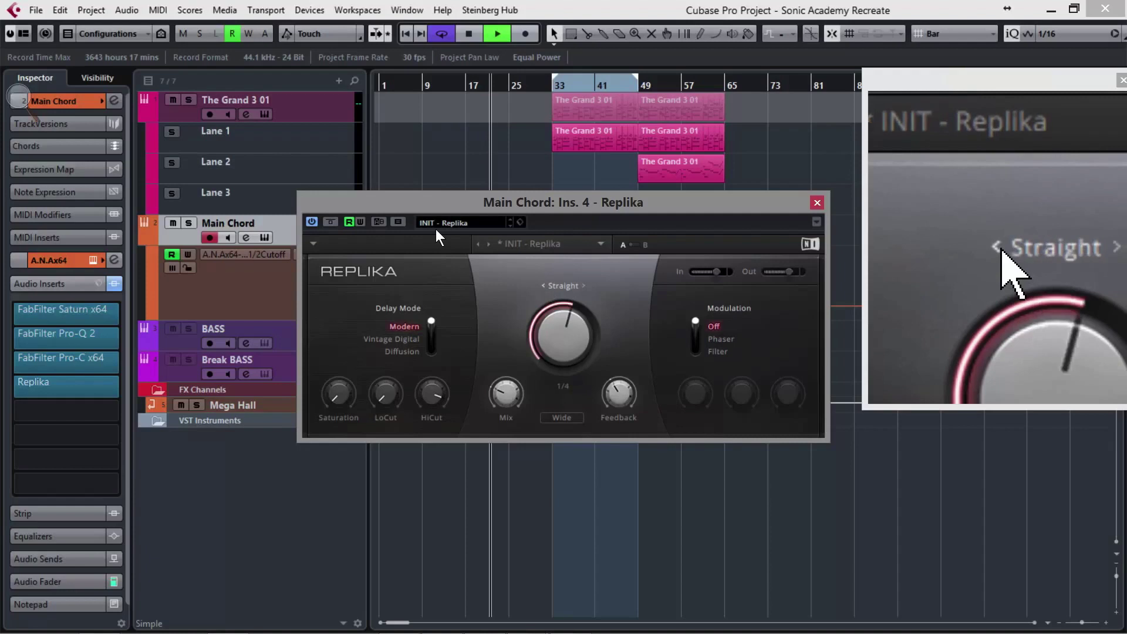
mouse_move(611, 392)
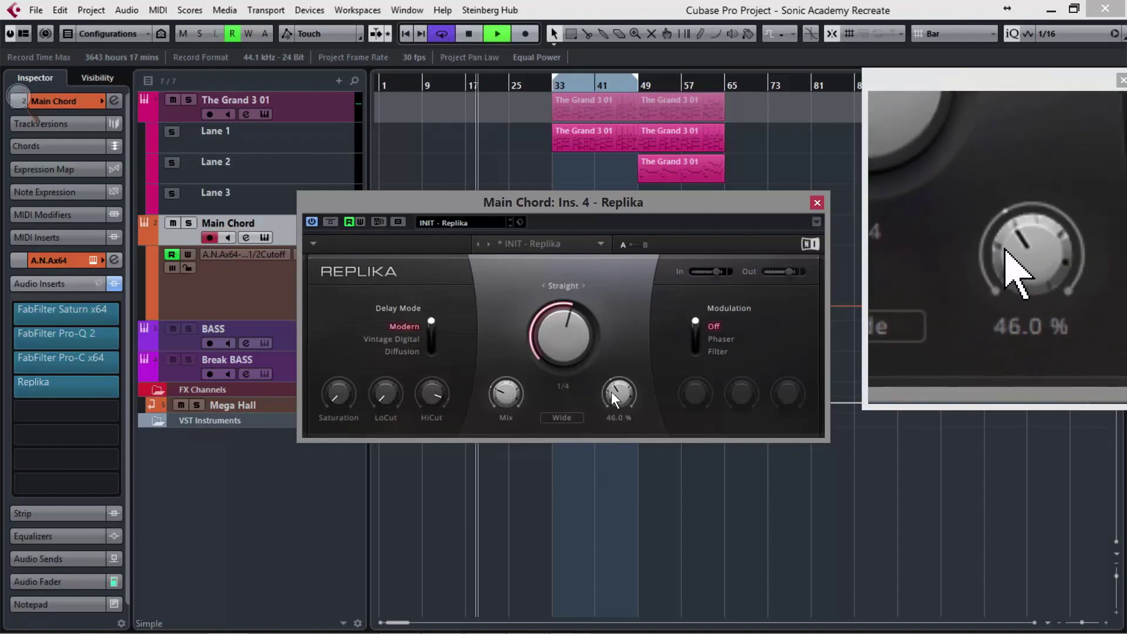
mouse_move(610, 392)
mouse_down()
mouse_move(611, 434)
mouse_move(611, 413)
mouse_up()
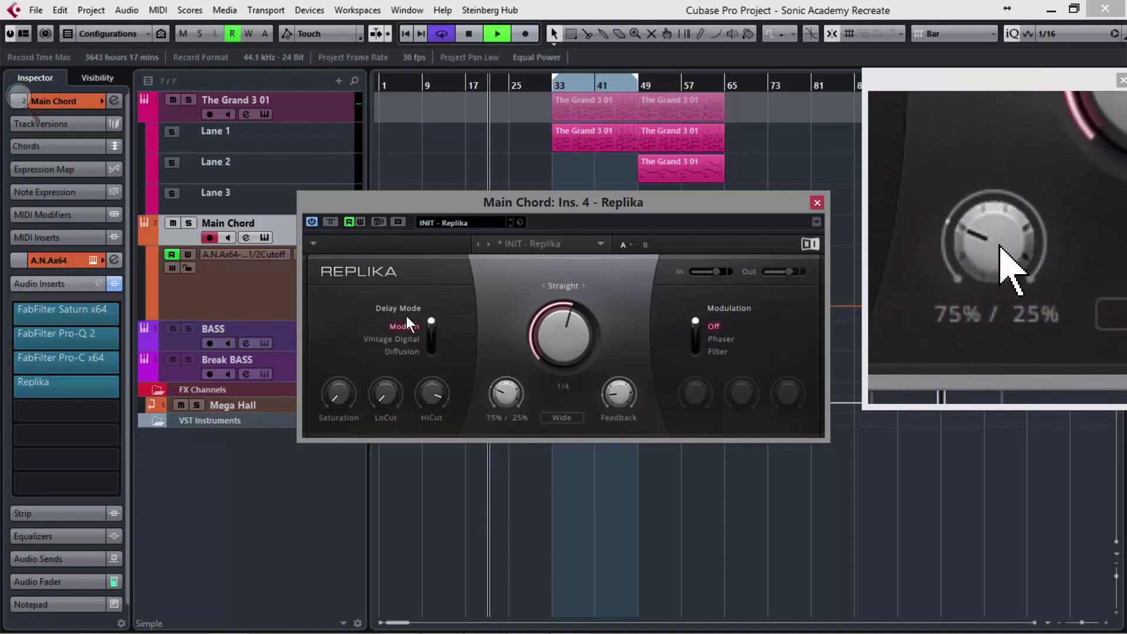
drag(505, 393, 505, 402)
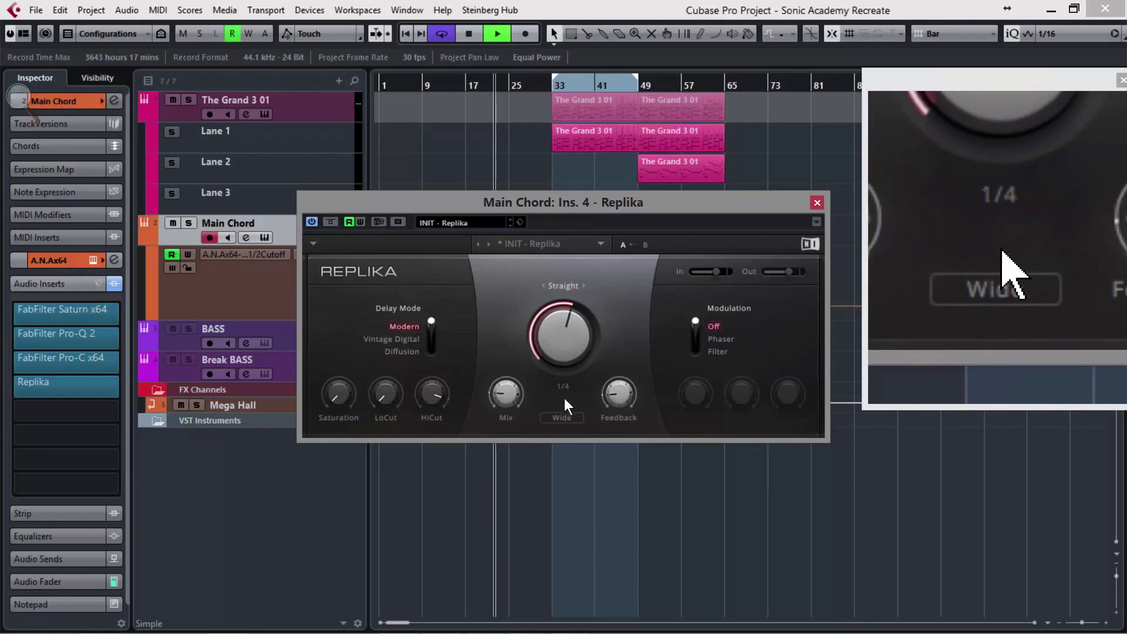
Set Replika's delay time to 1/2, change its stereo mode to Ping Pong, and audition the delay
mouse_move(564, 336)
mouse_down()
mouse_move(565, 353)
mouse_move(569, 327)
mouse_move(568, 341)
mouse_up()
click(568, 416)
key(space)
key(space)
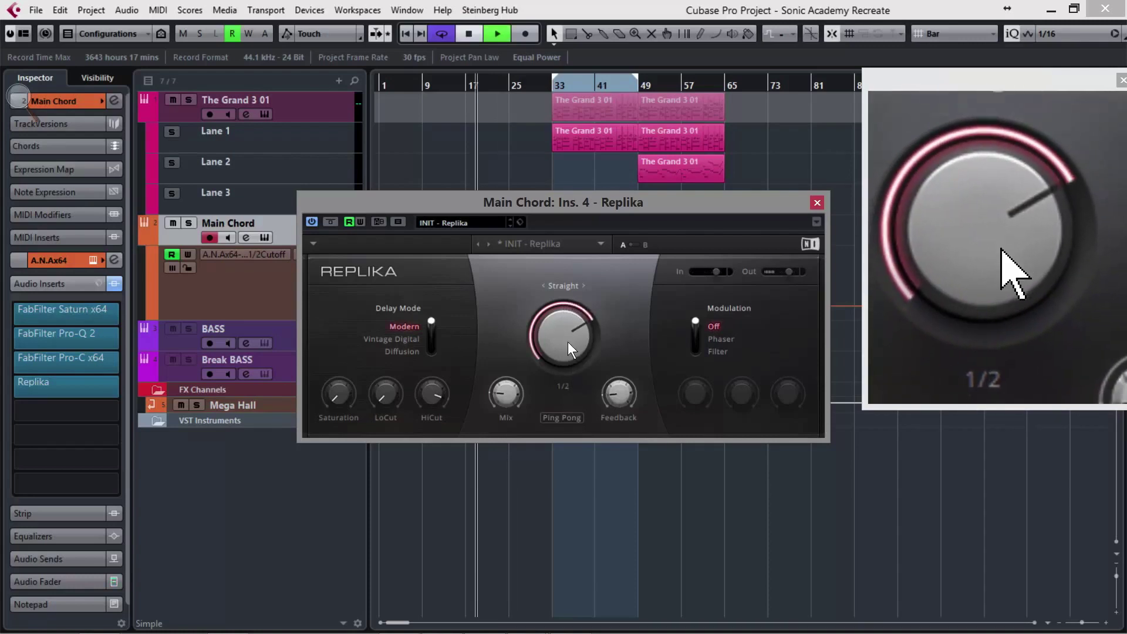
key(space)
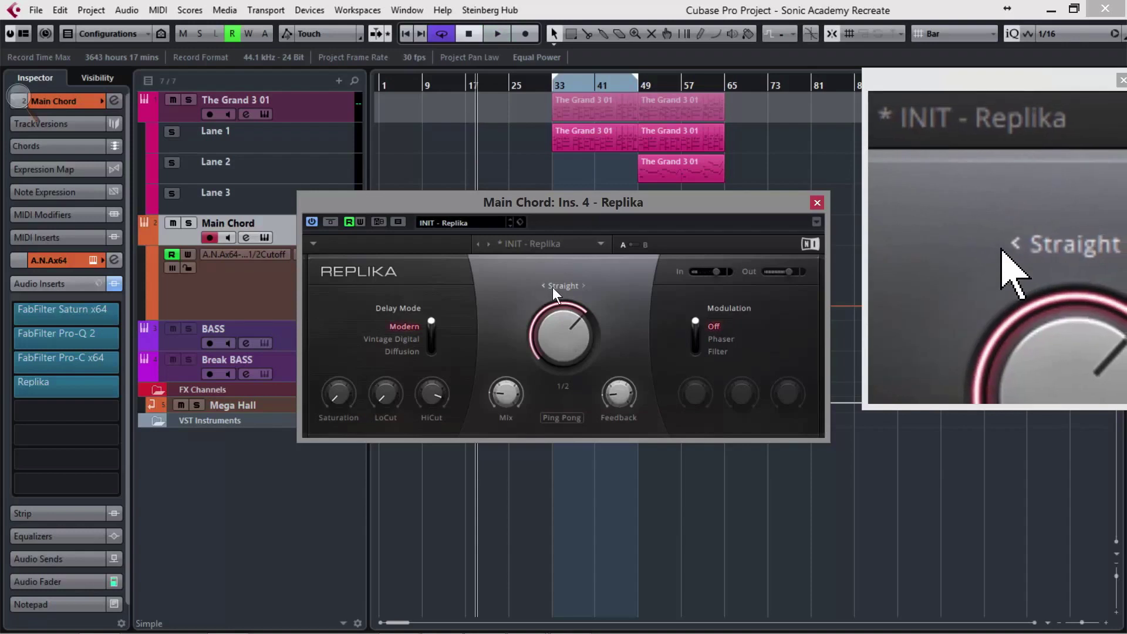
Set Replika to a dotted 1/8 delay during playback, raise its LoCut, and lower its HiCut slightly
click(582, 284)
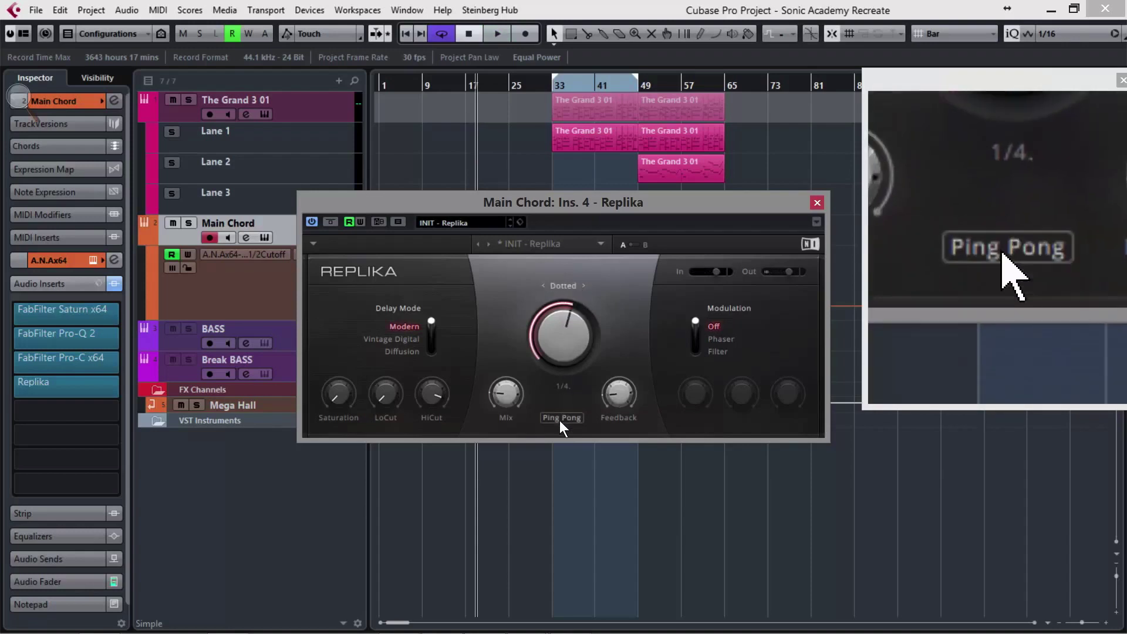
key(space)
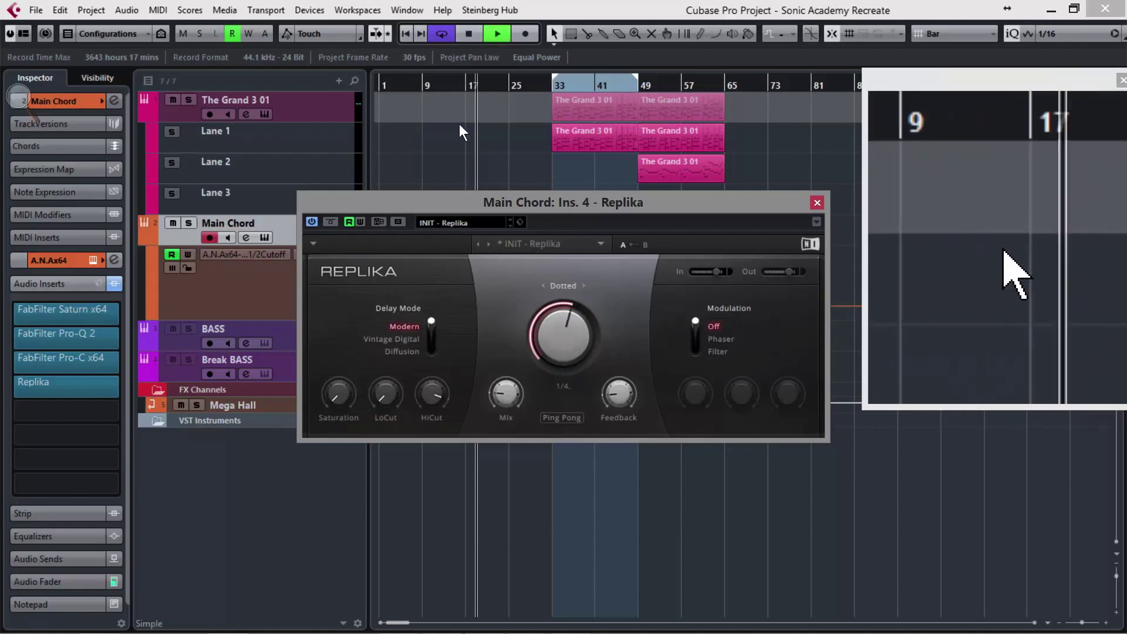
key(space)
drag(562, 329, 559, 337)
key(space)
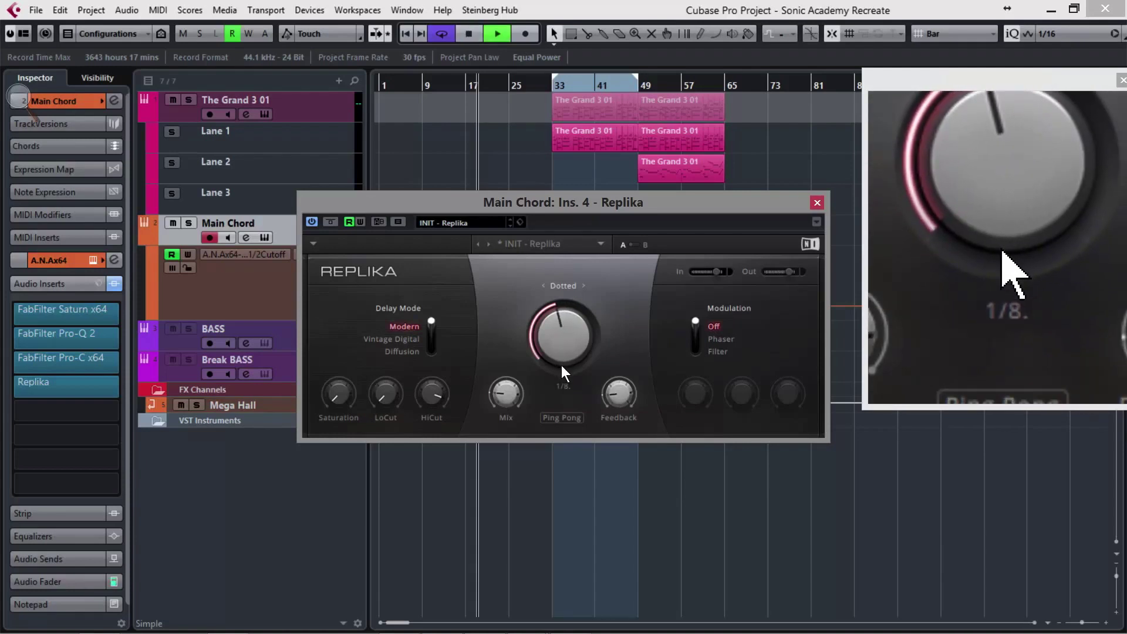
drag(387, 399, 427, 437)
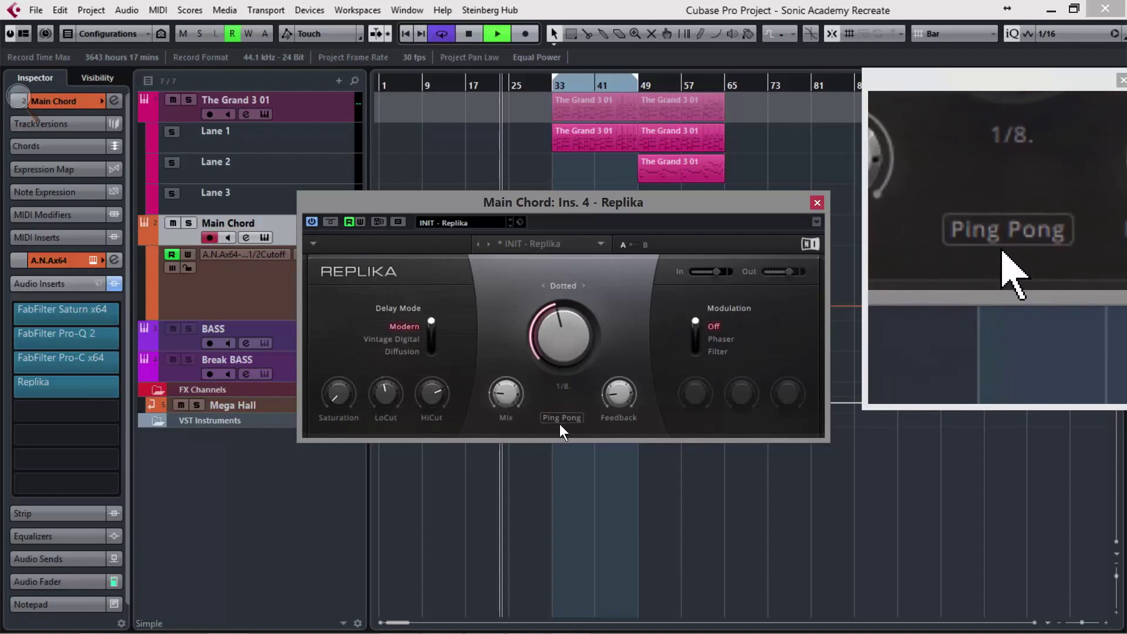
Fine-tune Replika's wet mix and review the ANA synth settings of Main Chord
drag(507, 397, 510, 400)
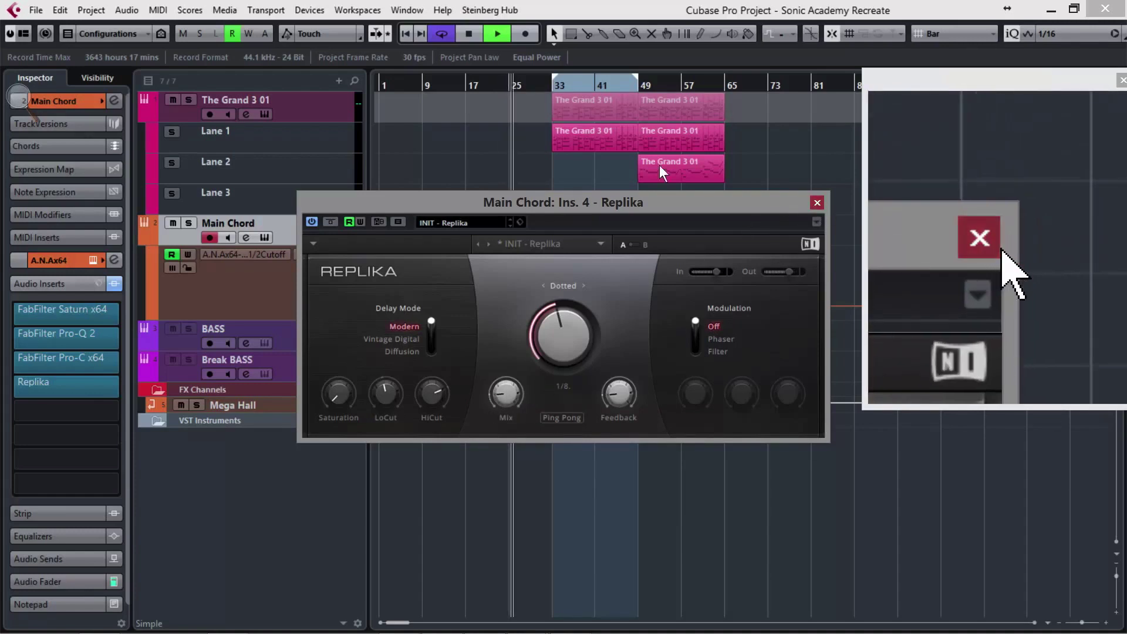
click(817, 203)
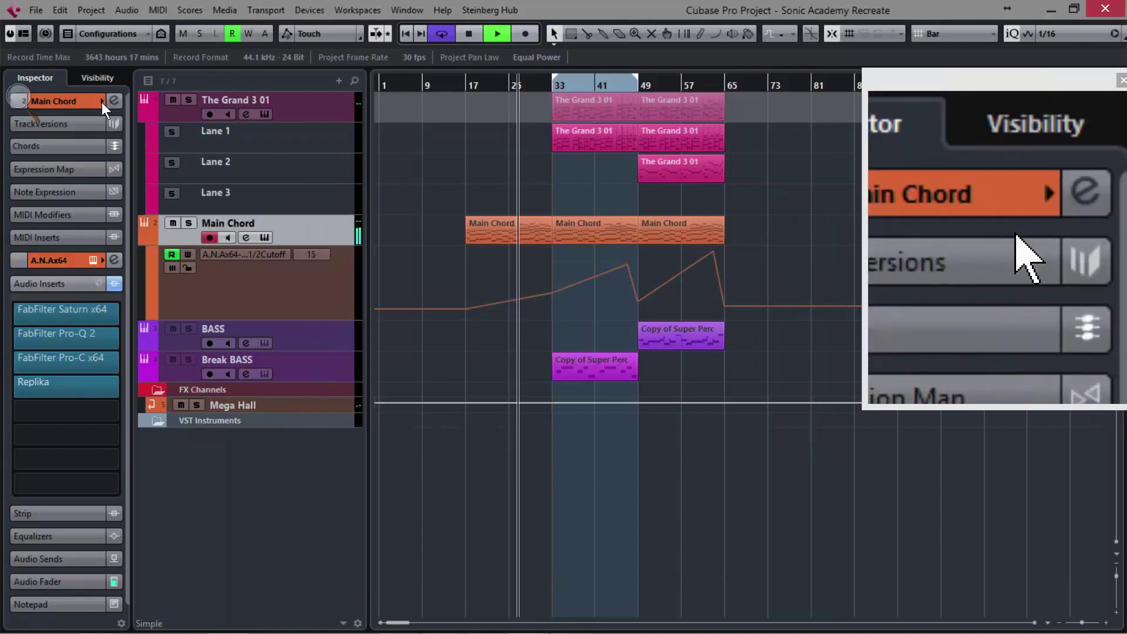
click(81, 100)
click(111, 255)
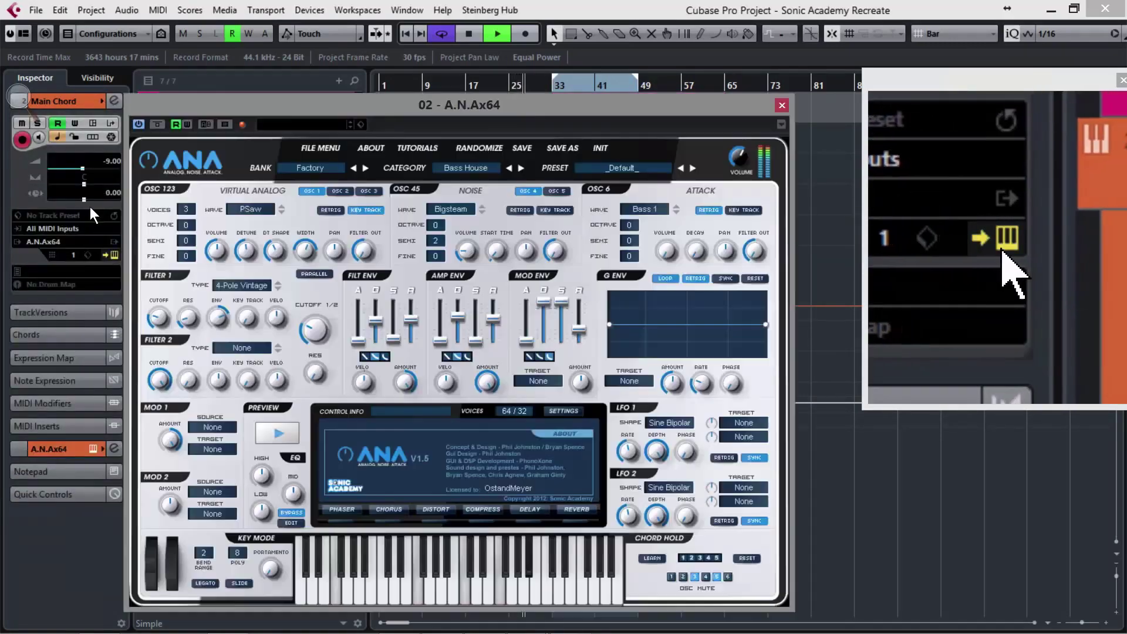
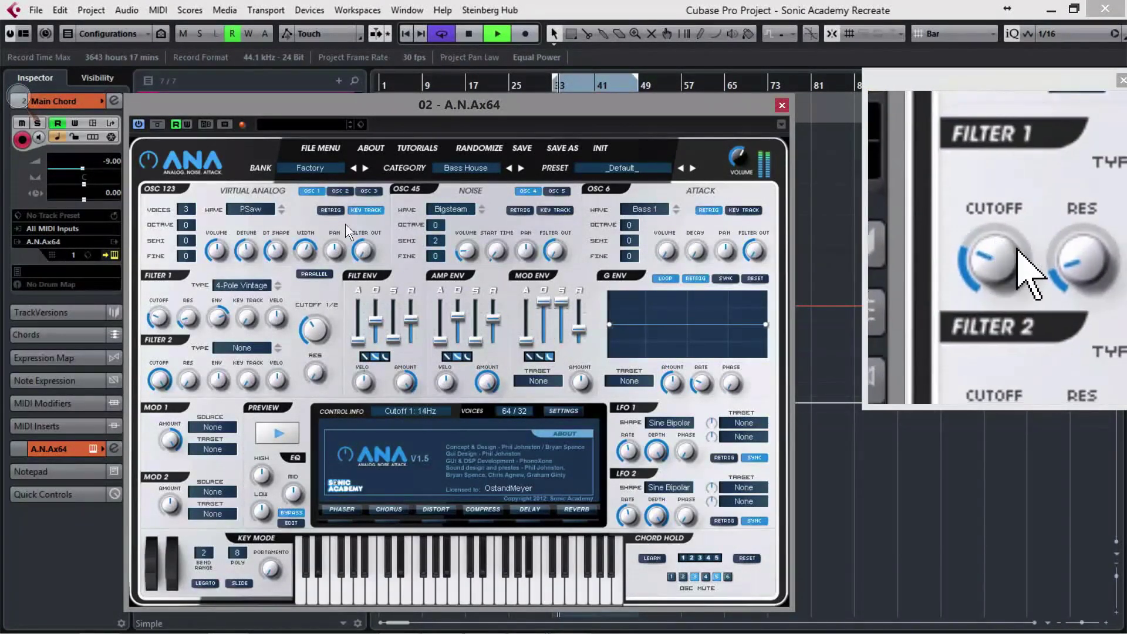
click(781, 105)
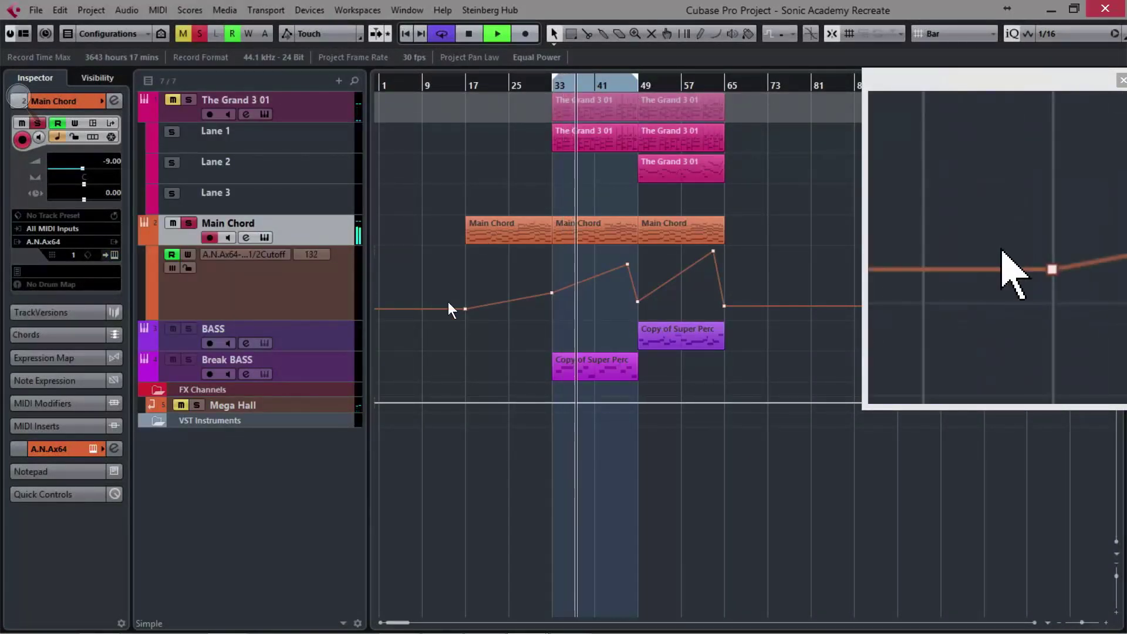
Delete the Main Chord clip at bar 17, reshape the cutoff automation with a lower bar 33 point and a bar 40 point of 20, and replay from bar 33
click(506, 237)
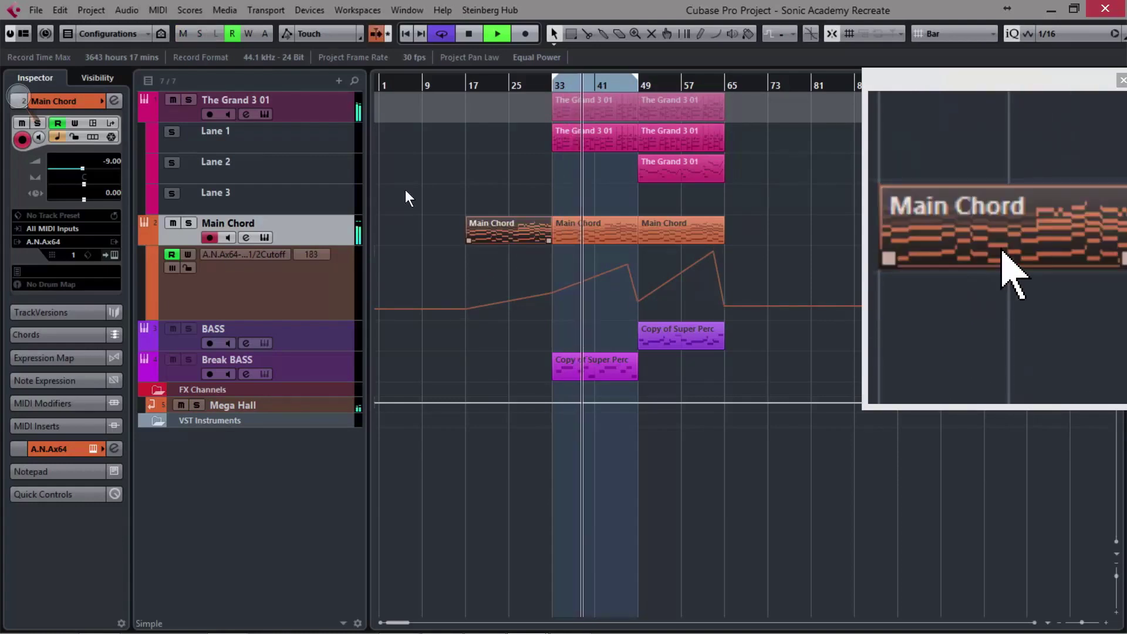
key(Delete)
drag(552, 293, 551, 310)
click(589, 298)
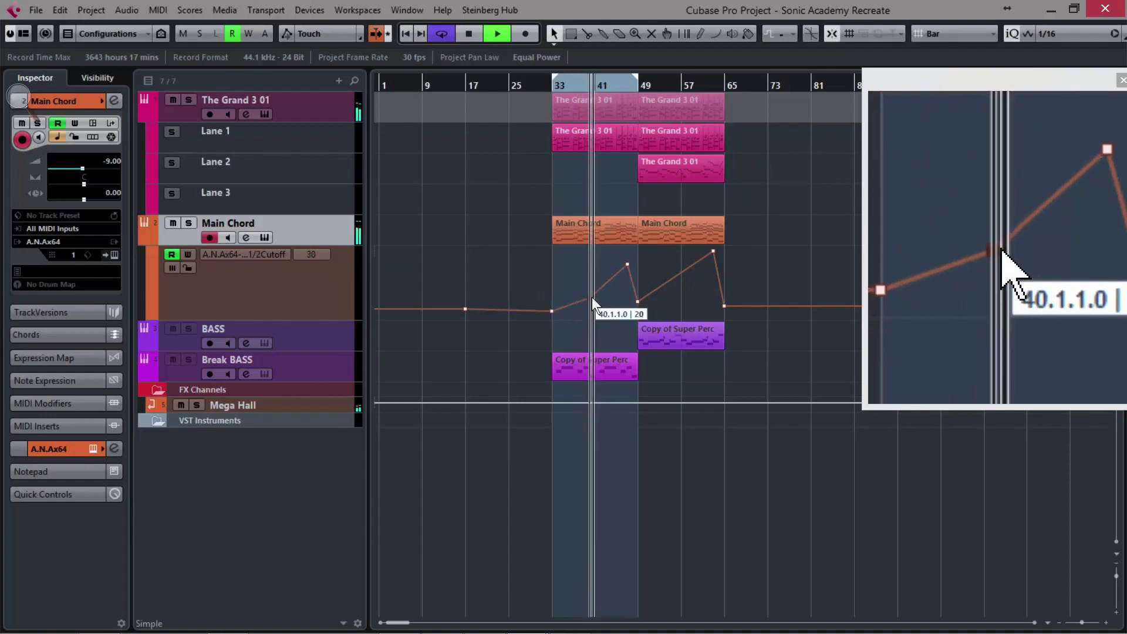
click(423, 303)
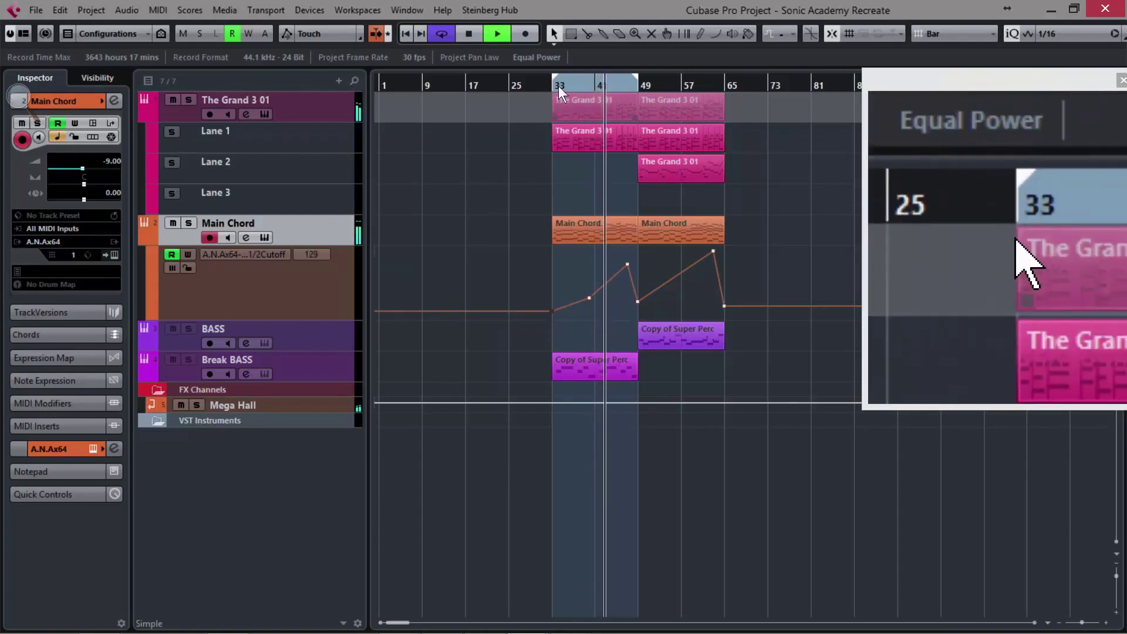
click(555, 85)
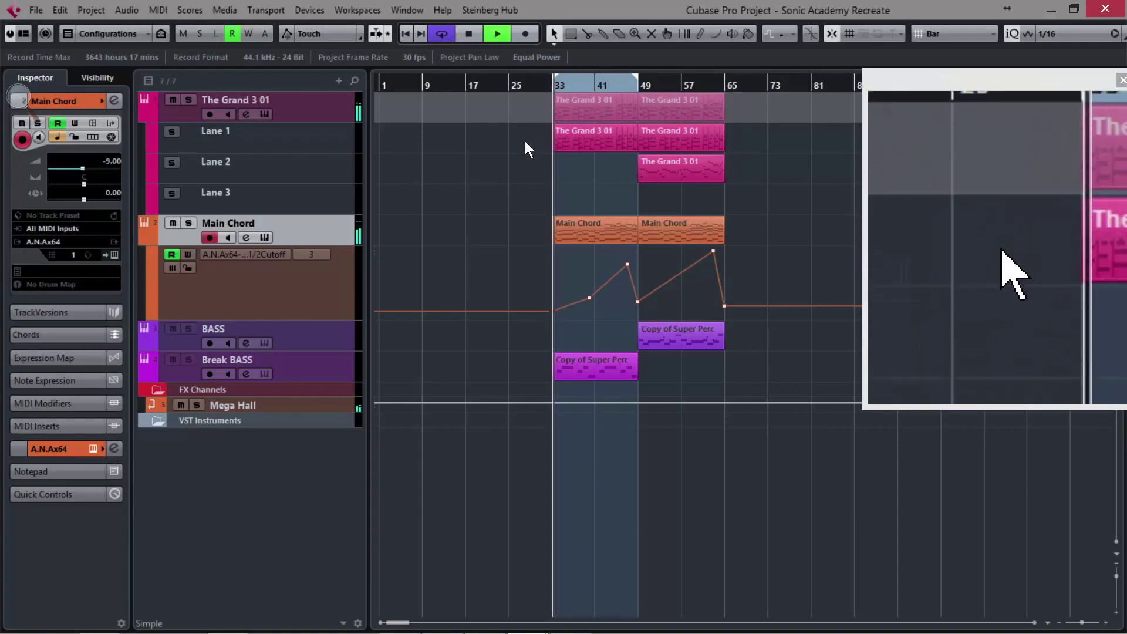
Solo Main Chord during playback and assign Mega Hall to its first audio send
key(s)
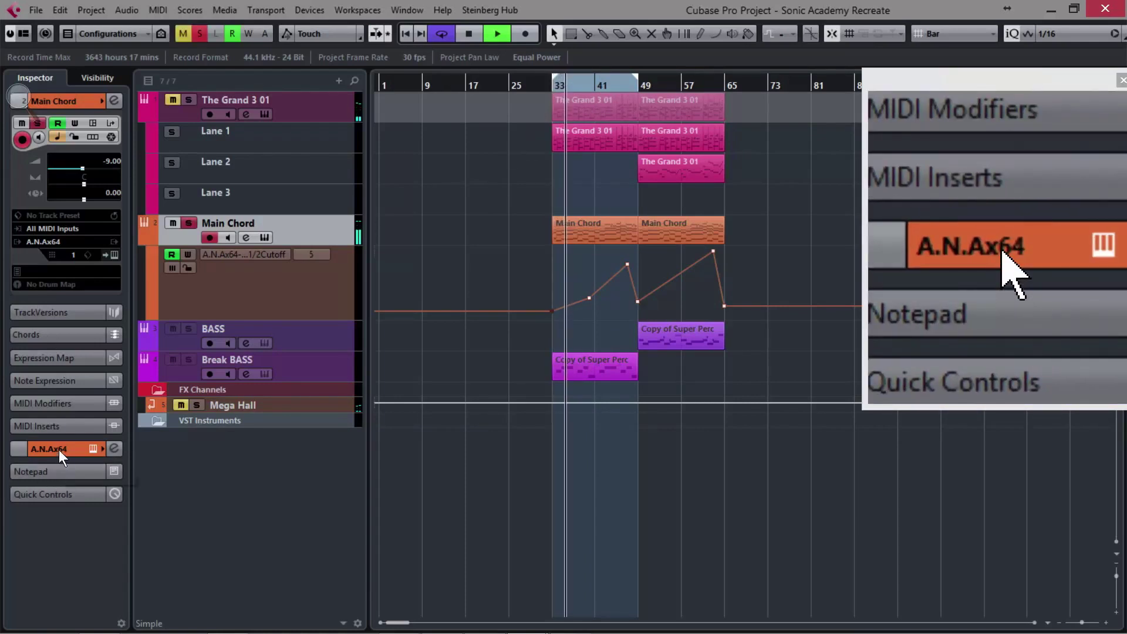
click(59, 448)
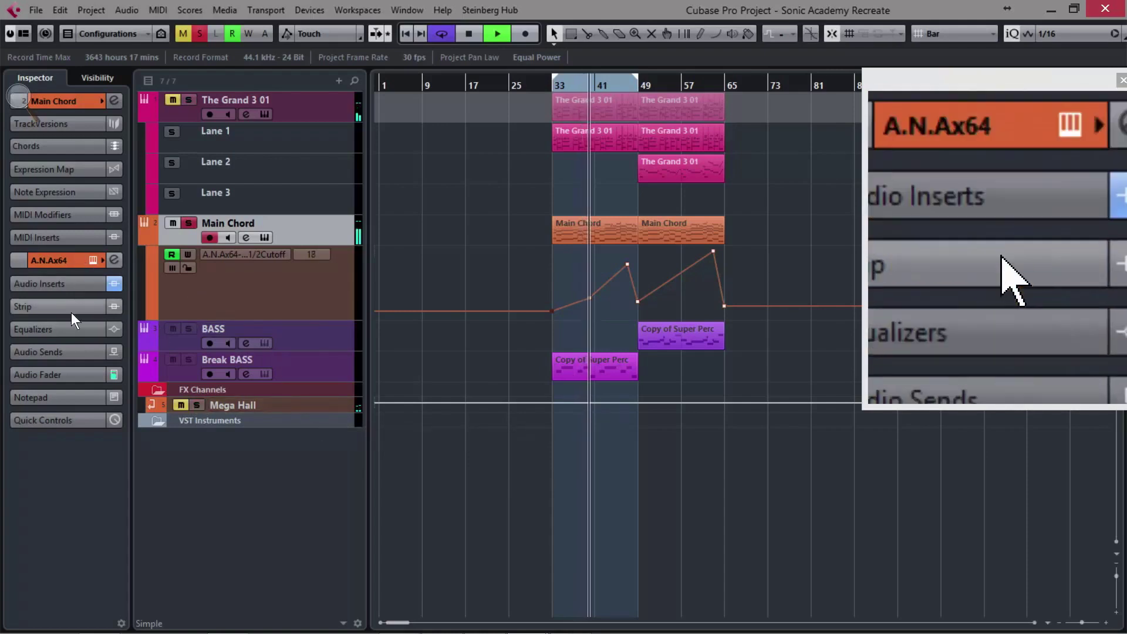
click(56, 351)
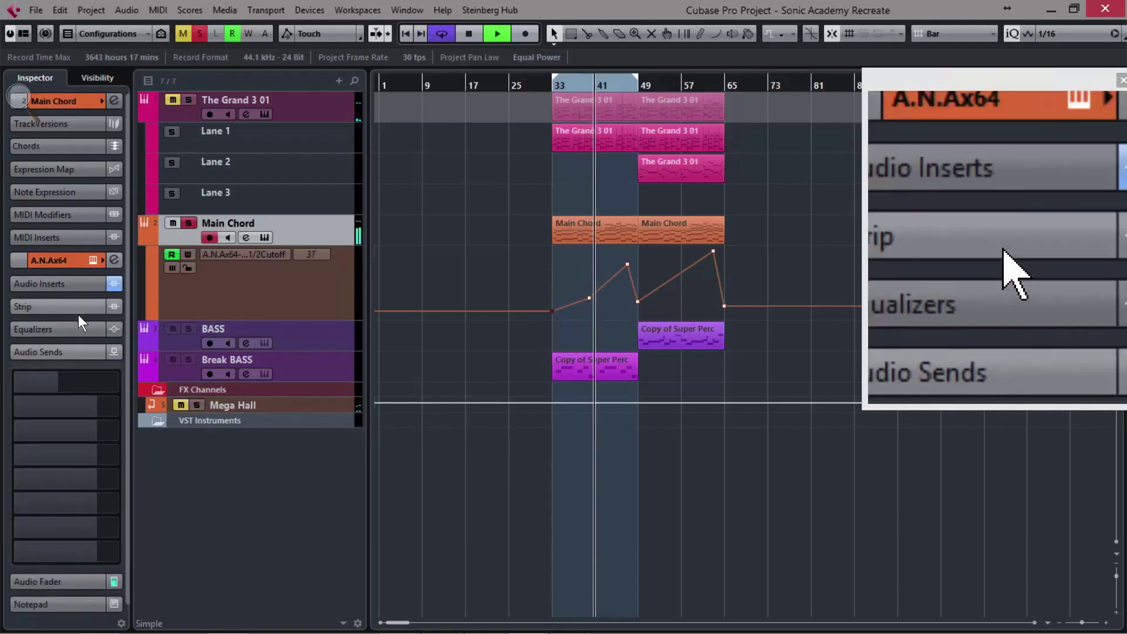
click(115, 380)
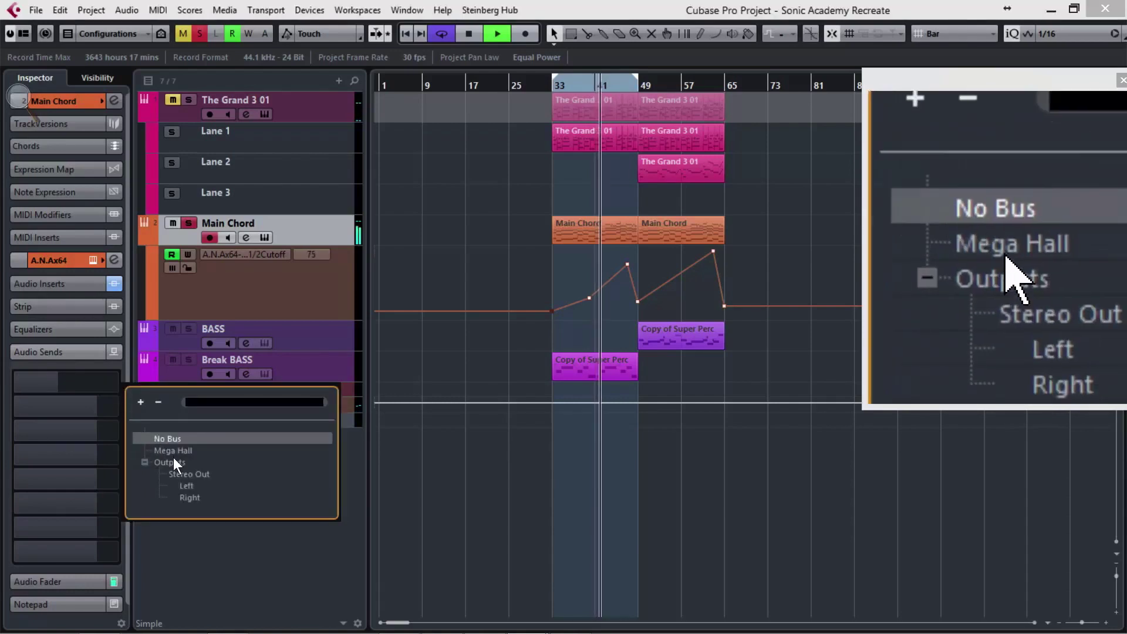
click(172, 450)
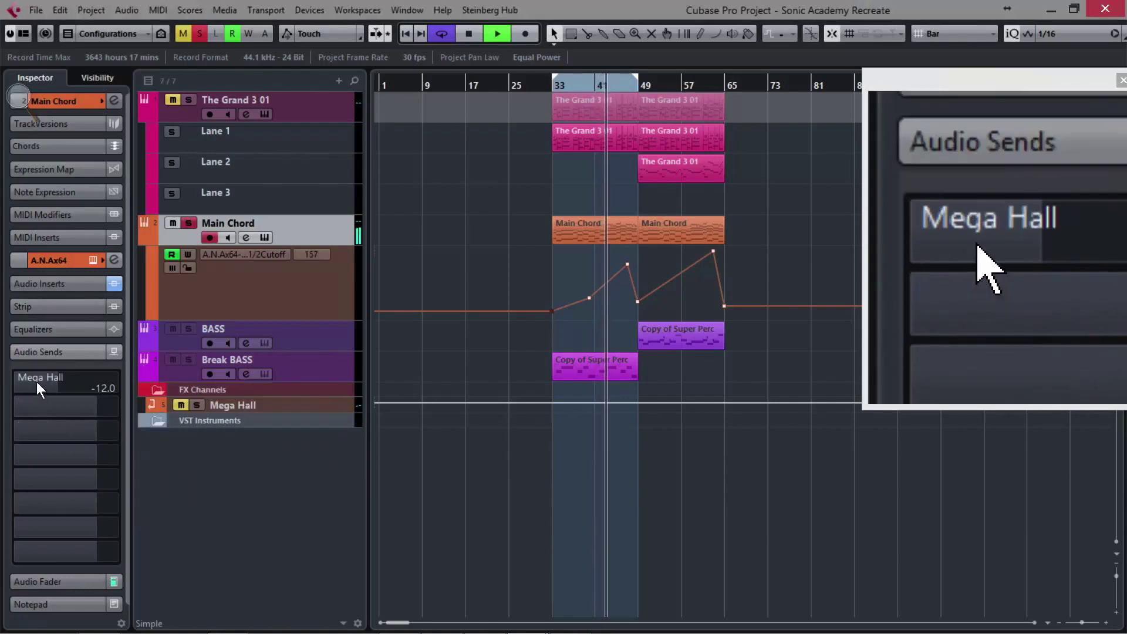
Activate the Mega Hall send and adjust its level to -12.9 during playback
key(space)
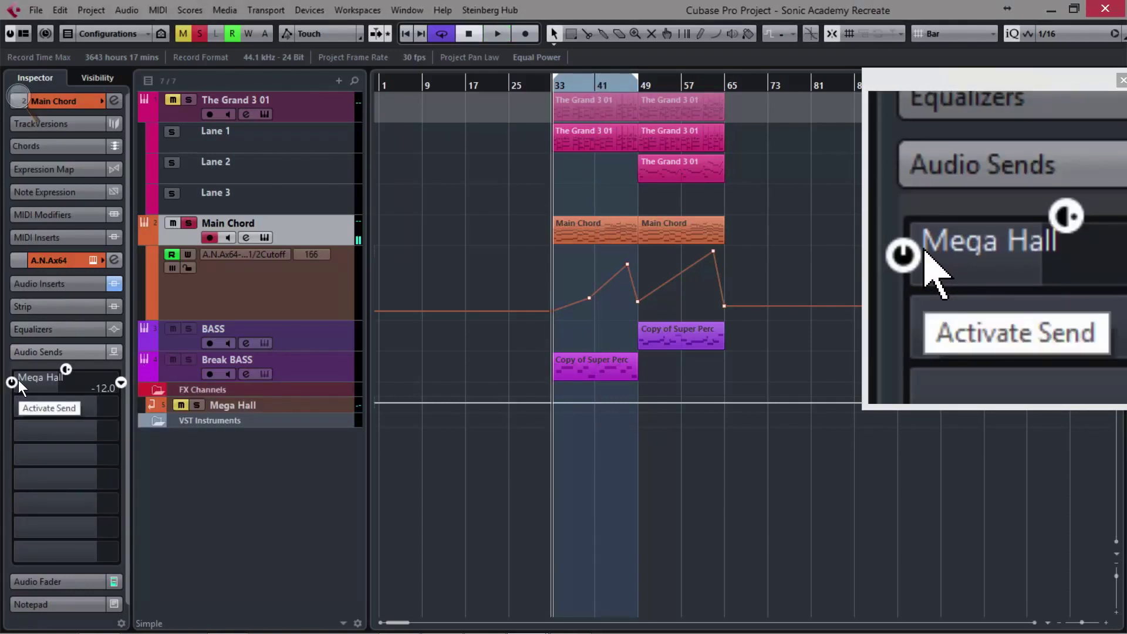
click(17, 381)
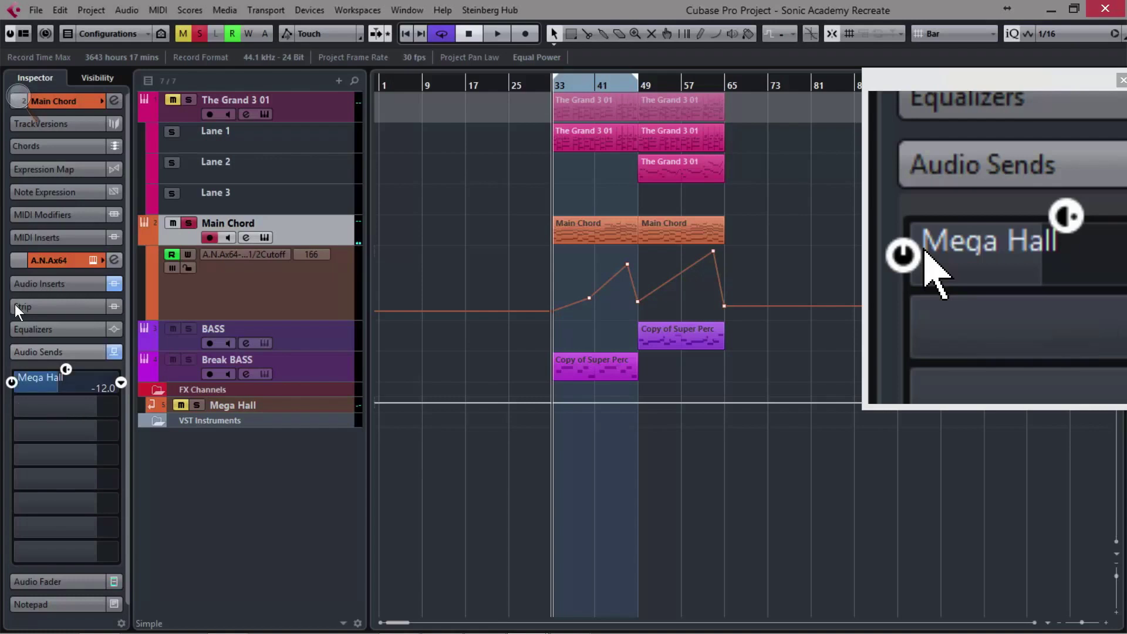
key(space)
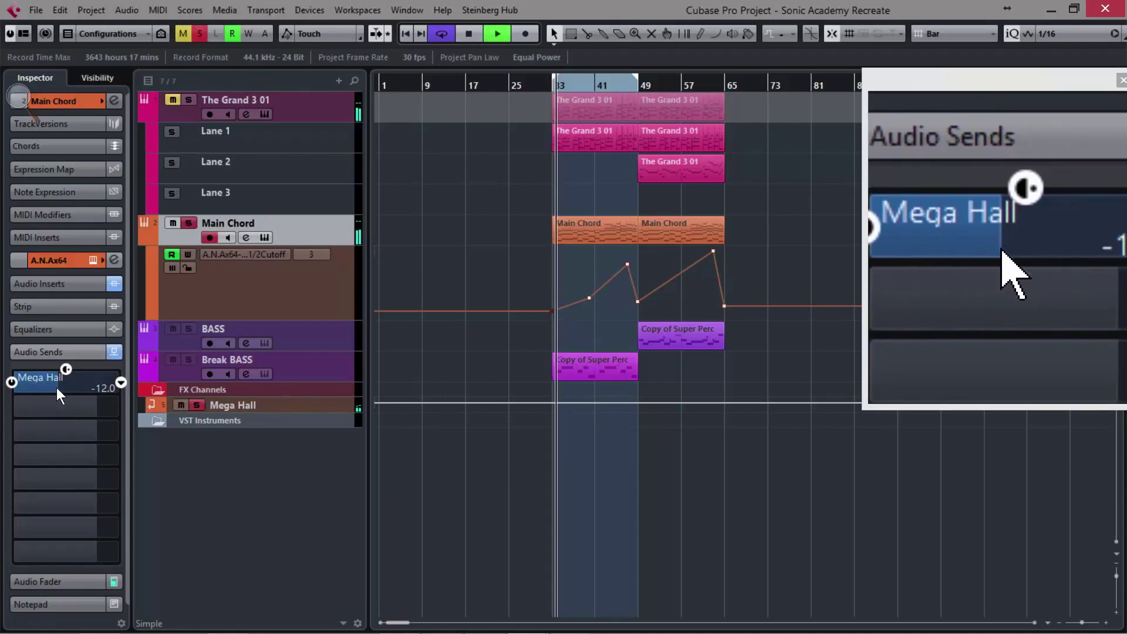
drag(57, 387, 76, 387)
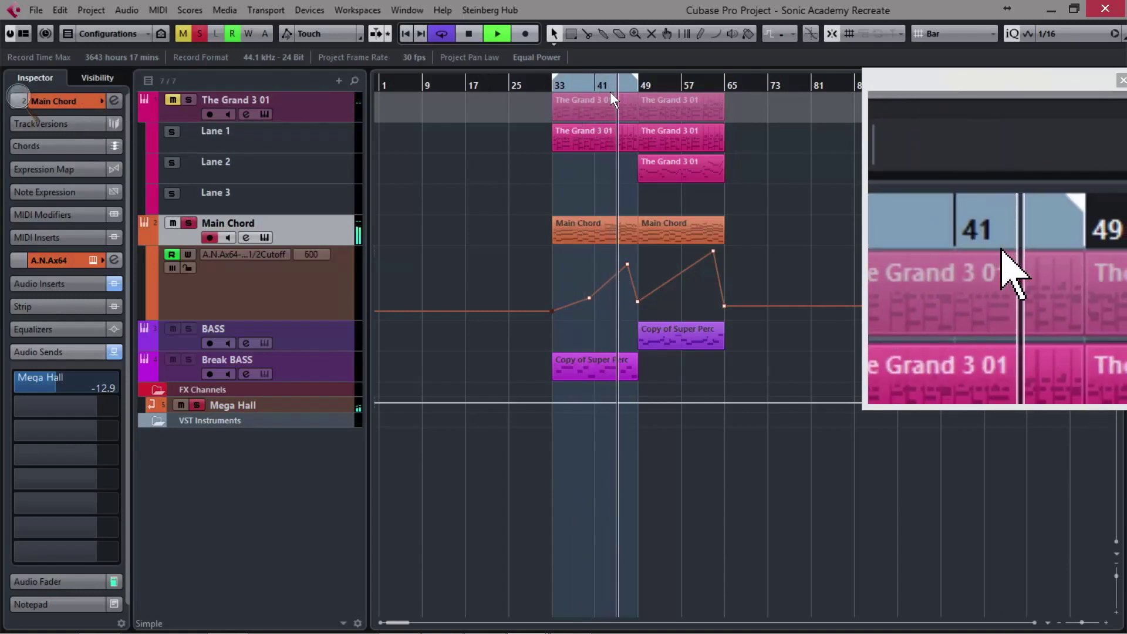
Stop playback, move Replika ahead of FabFilter Pro-C x64 in Main Chord's audio inserts, and resume playback
click(82, 285)
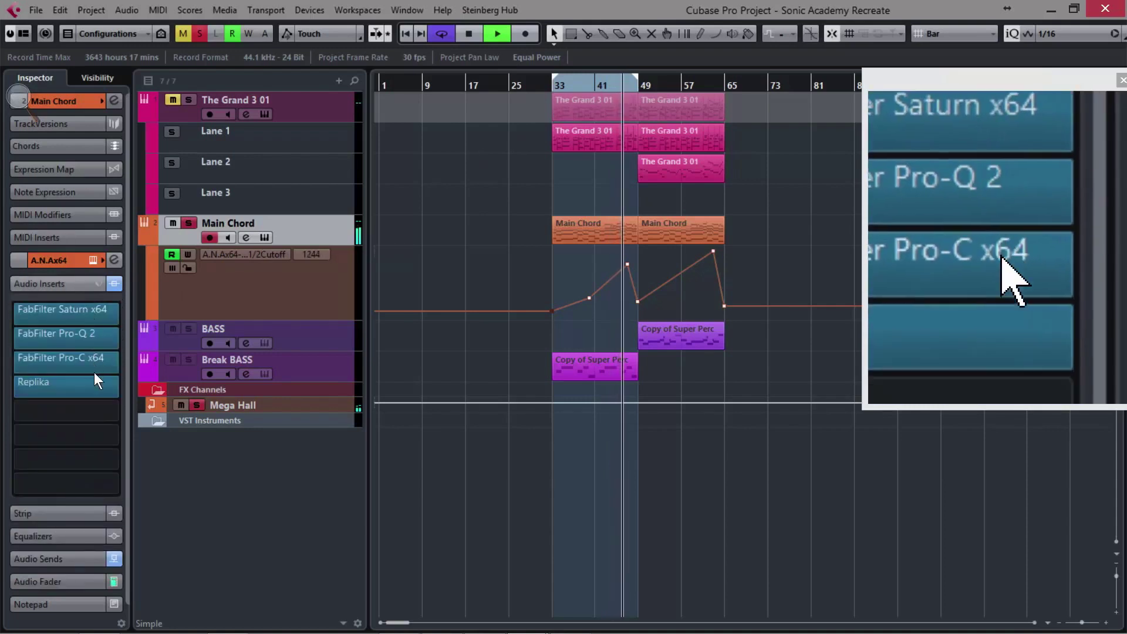
mouse_move(69, 382)
key(space)
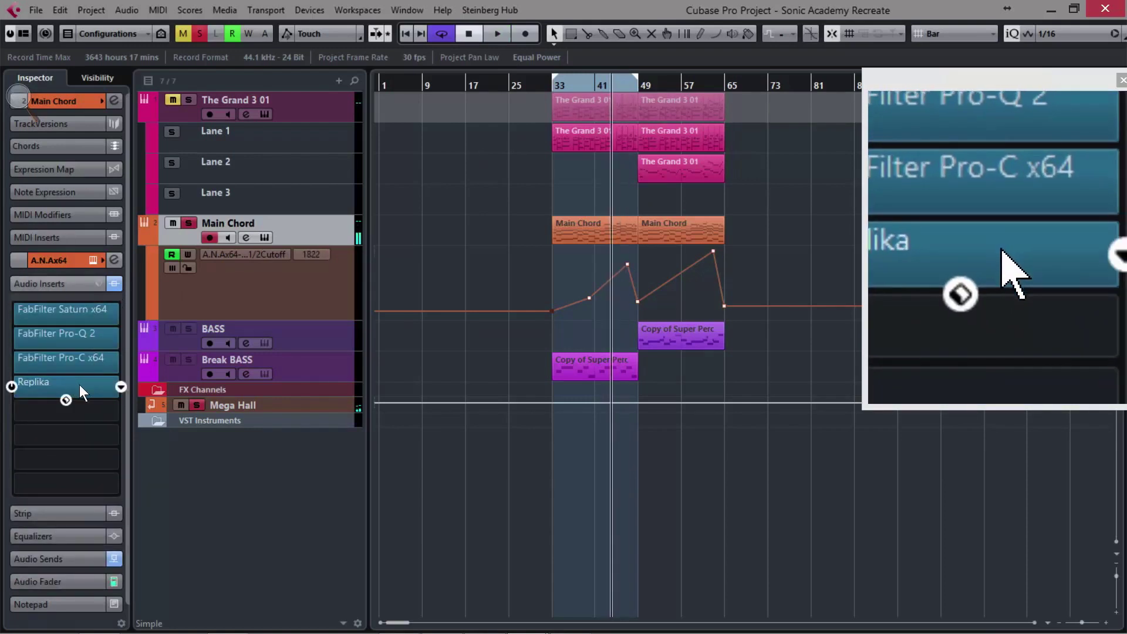
drag(87, 382, 85, 358)
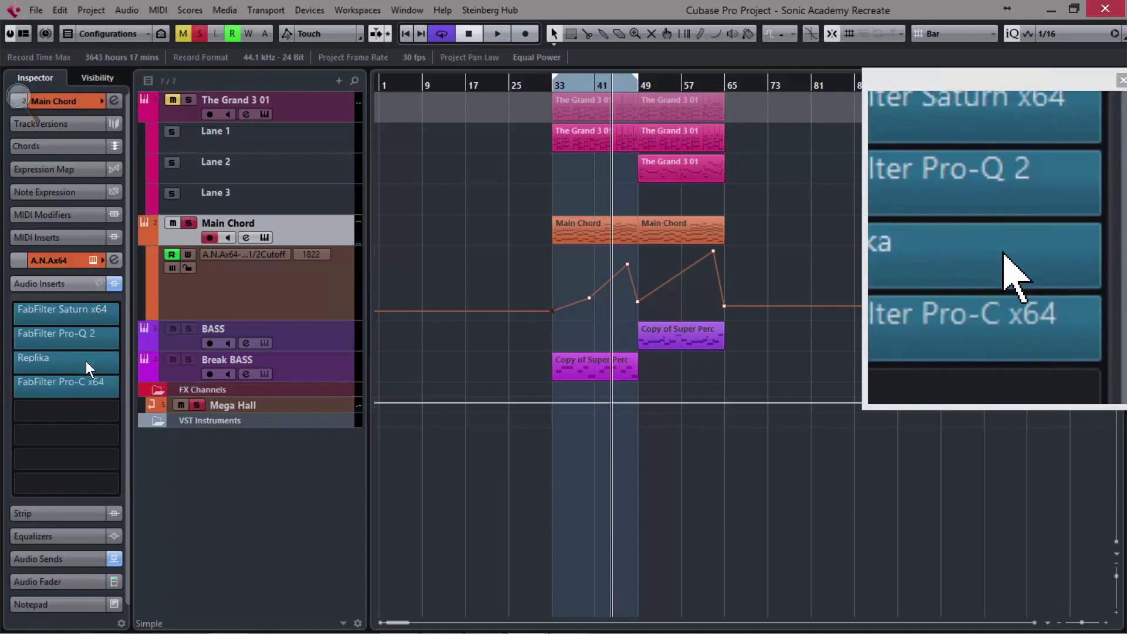
mouse_move(87, 362)
key(space)
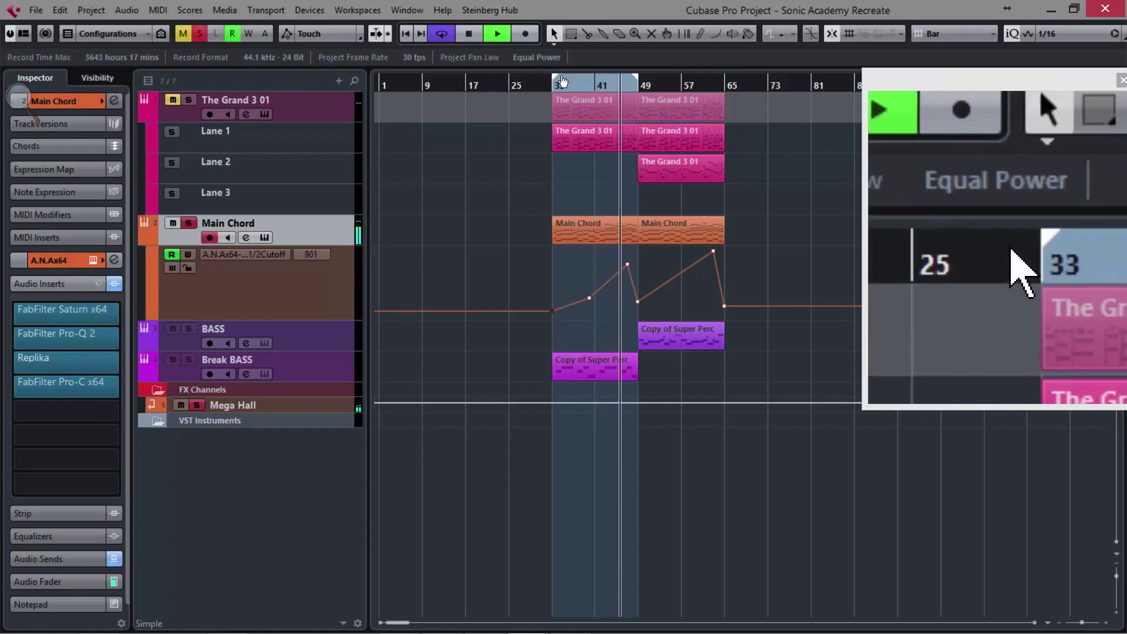
Audition the swapped insert order from bar 33, comparing Main Chord soloed and within the full mix
key(space)
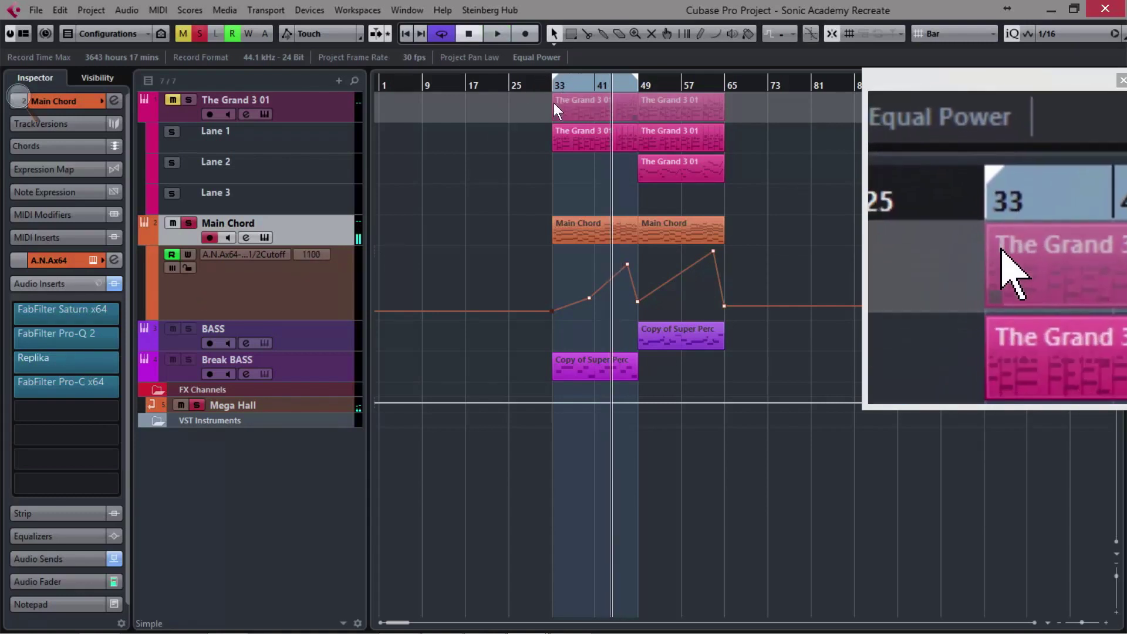
key(space)
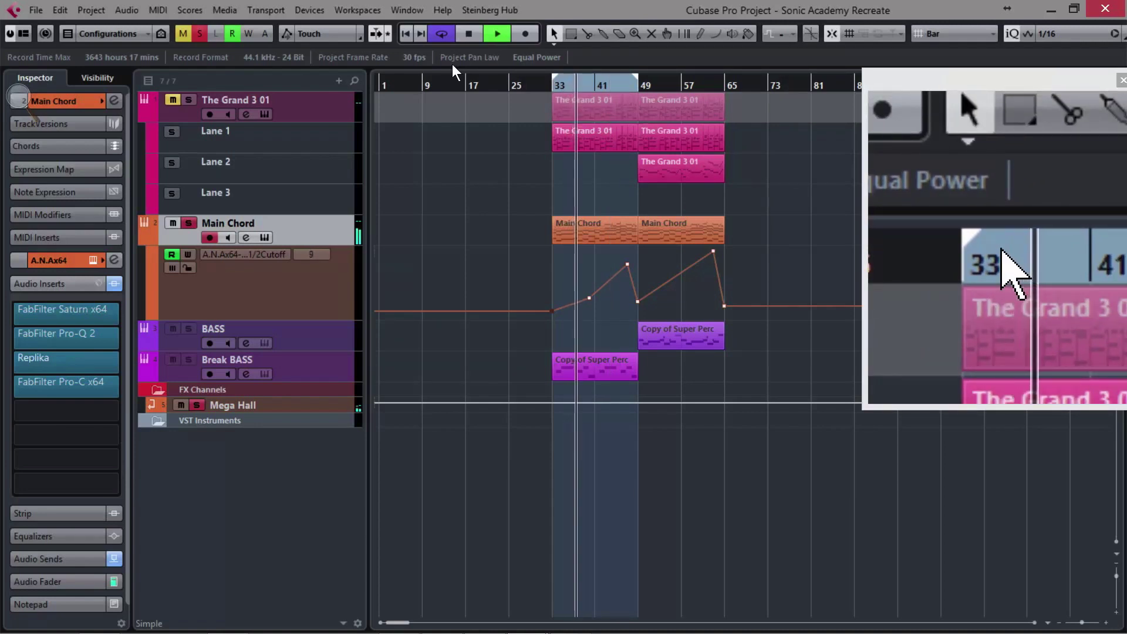
key(space)
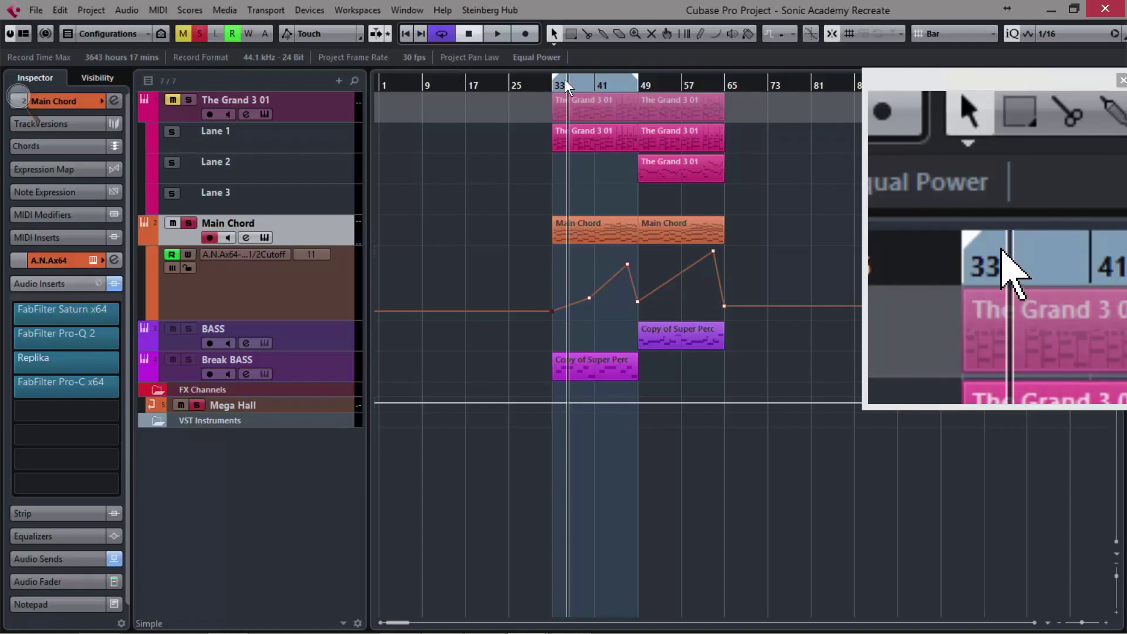
key(space)
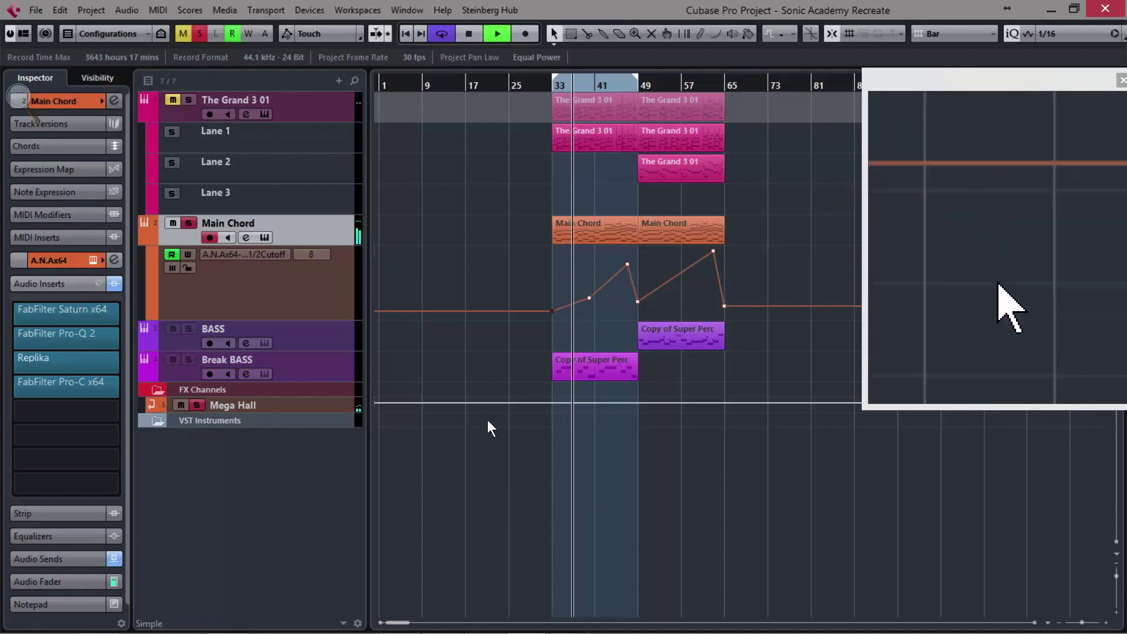
key(alt+m)
key(alt+s)
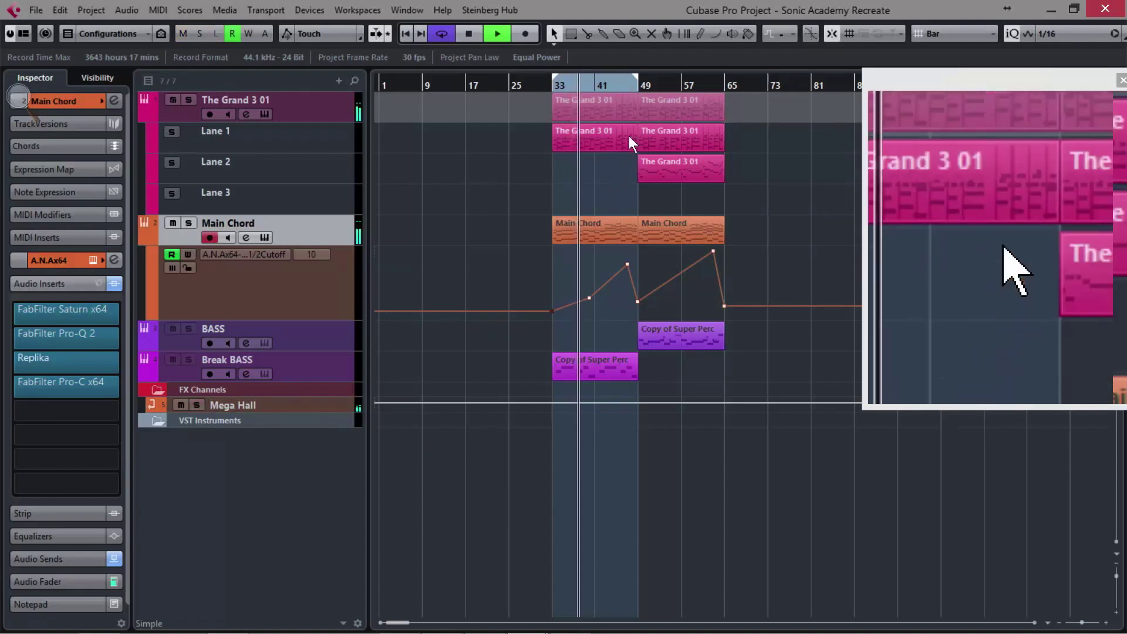
key(alt+m)
key(alt+s)
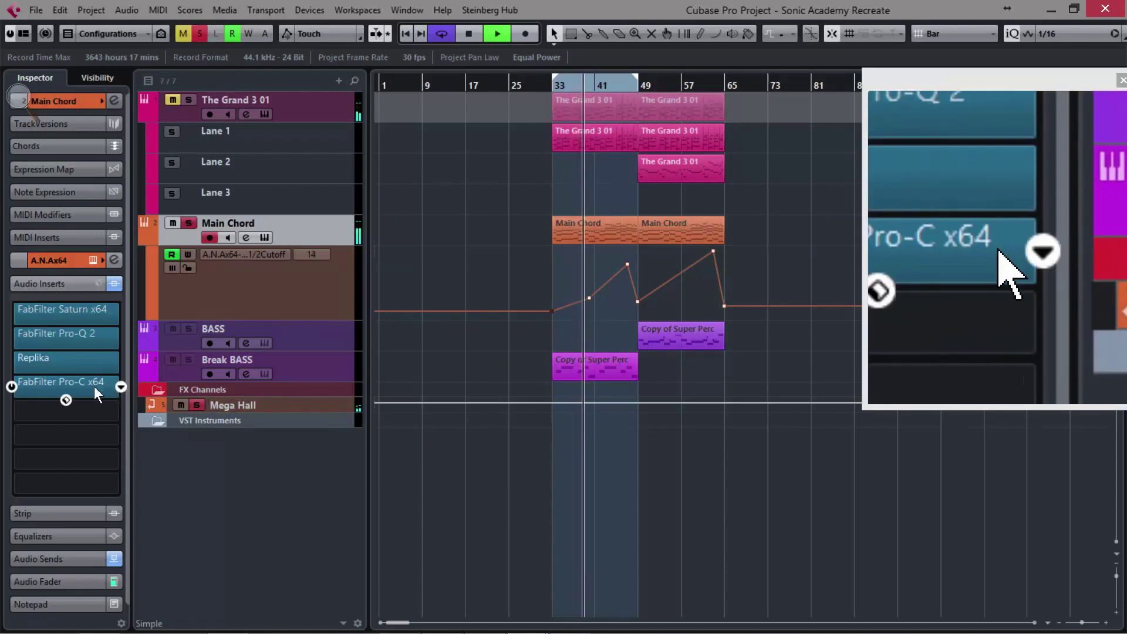
Move FabFilter Pro-C x64 back ahead of Replika in the insert chain and bypass Replika
drag(95, 385, 93, 359)
click(19, 385)
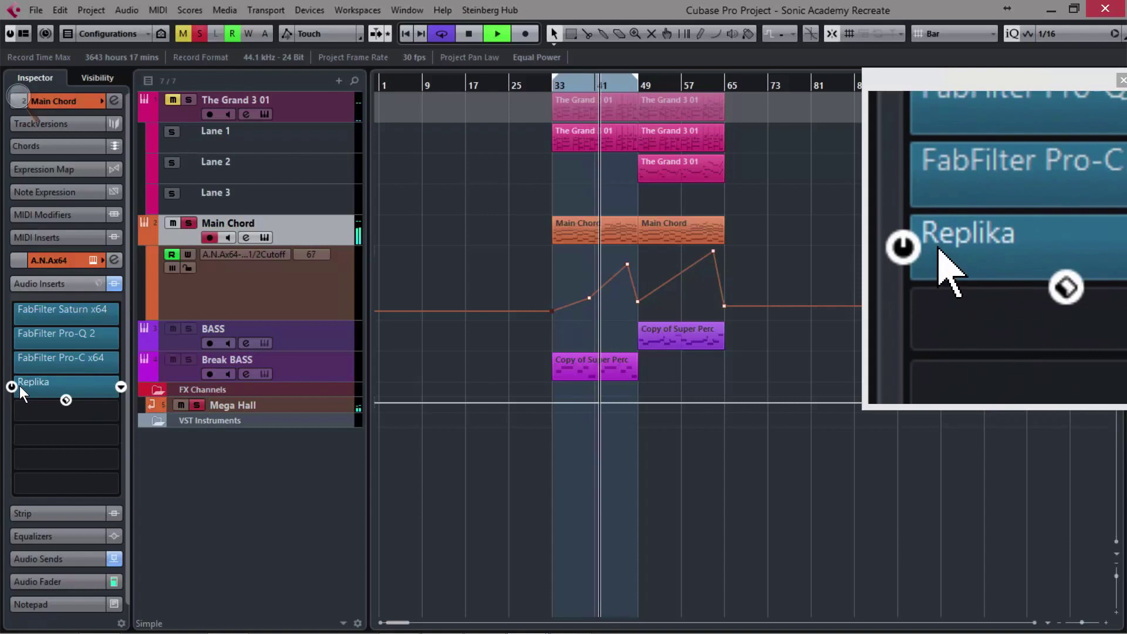
Load DubStation_15 x64 into the fifth audio insert slot and set its regeneration to -10 dB during playback
click(39, 411)
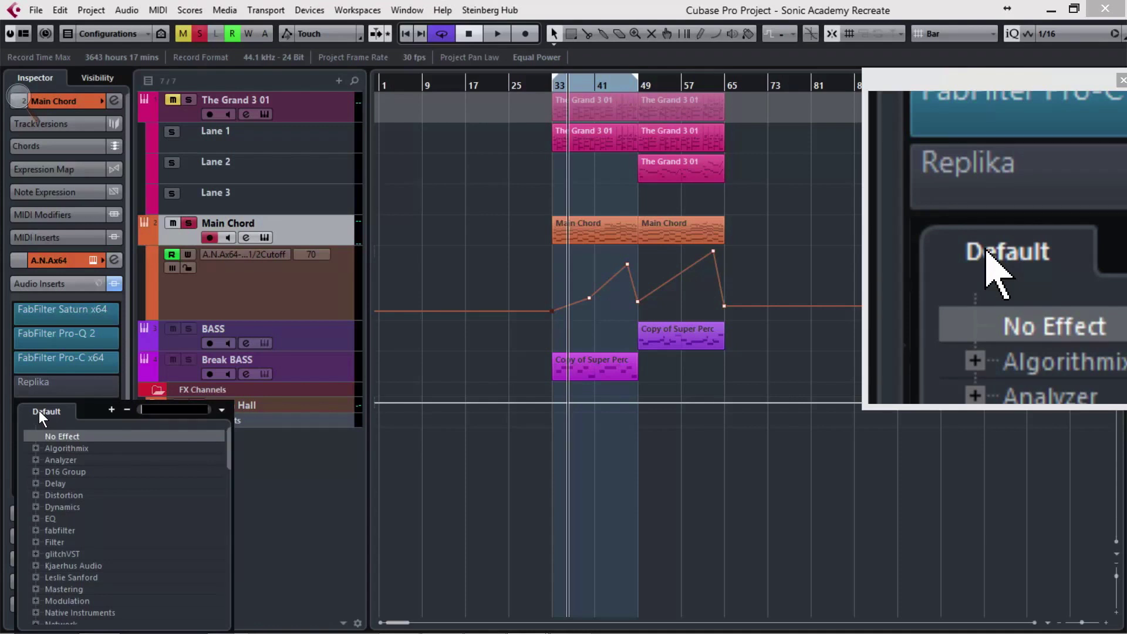
key(space)
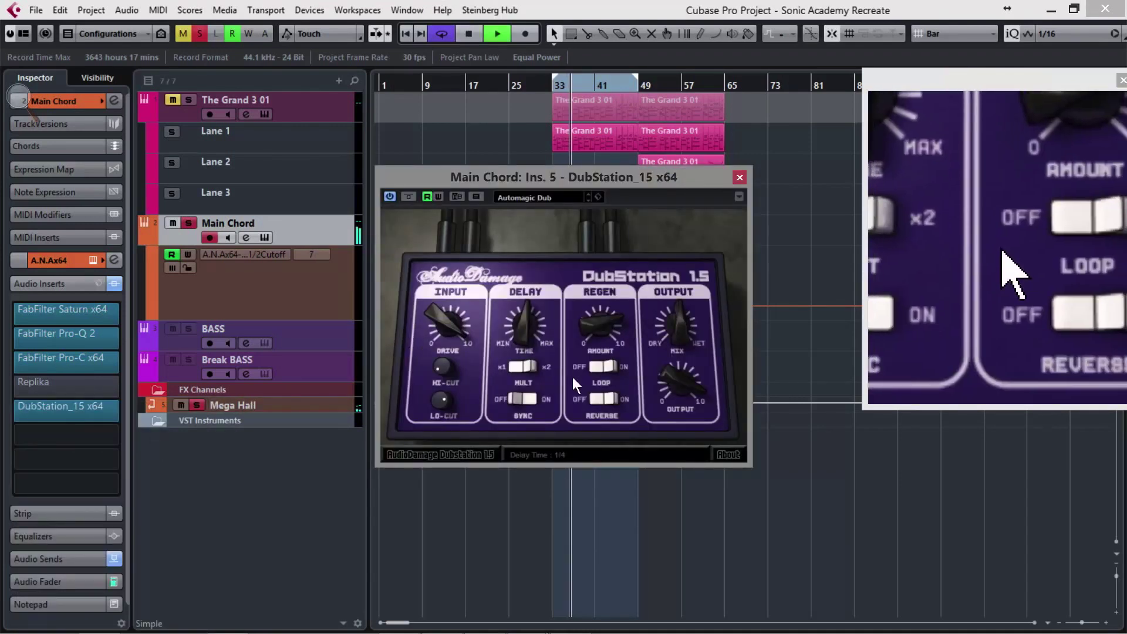
key(space)
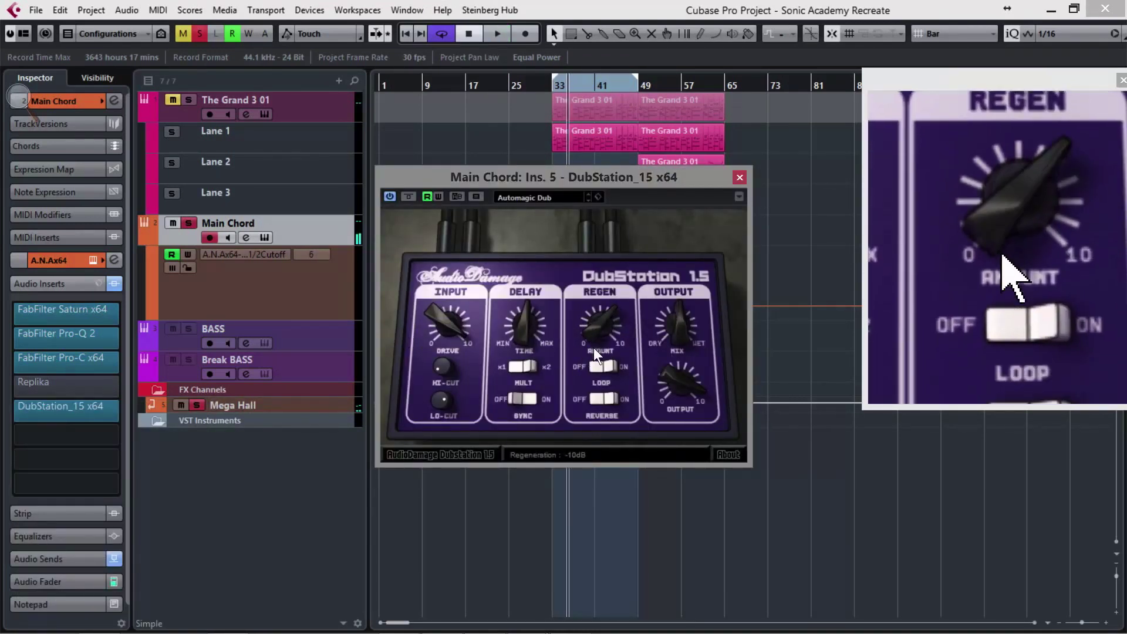
Set DubStation's delay time to a dotted 1/8 while auditioning the soloed chord
key(space)
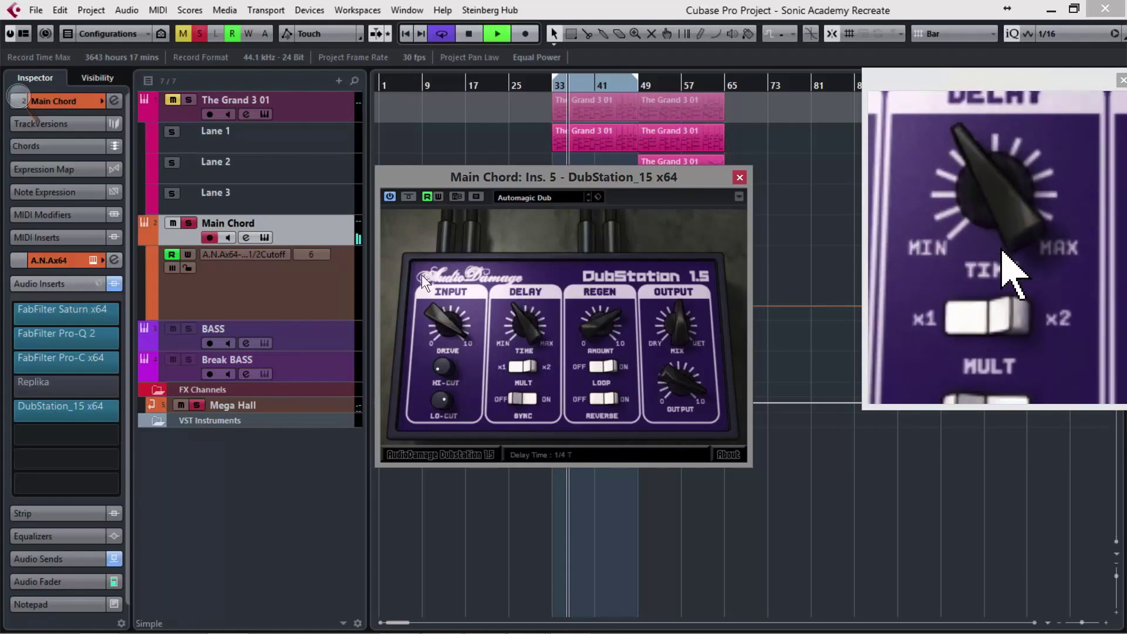
key(space)
key(space)
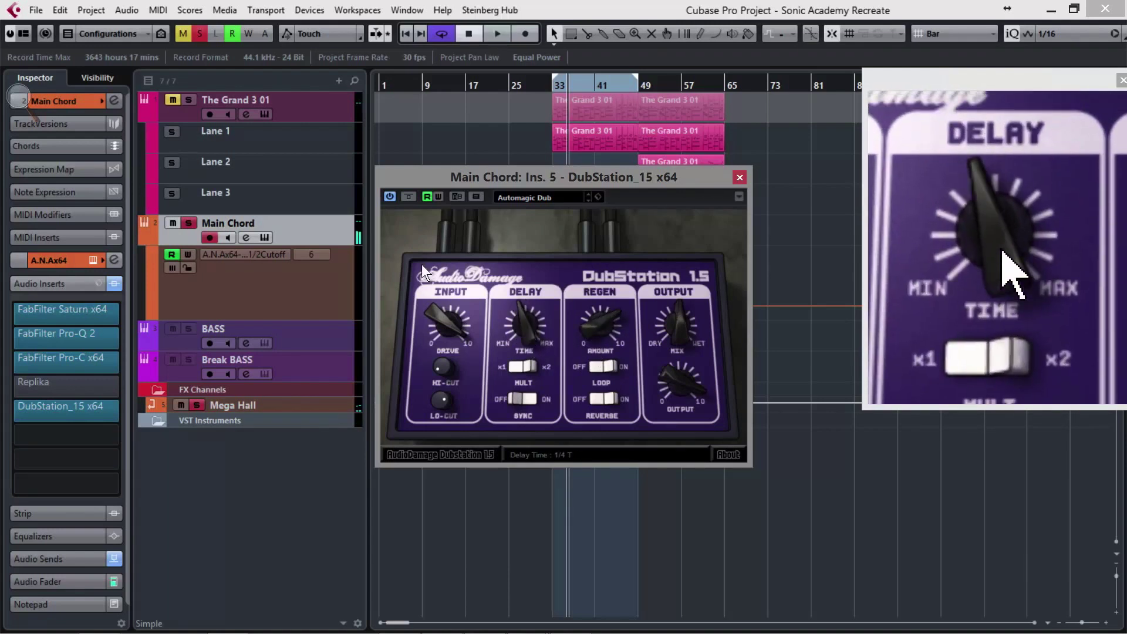
scroll(529, 322, up, 1)
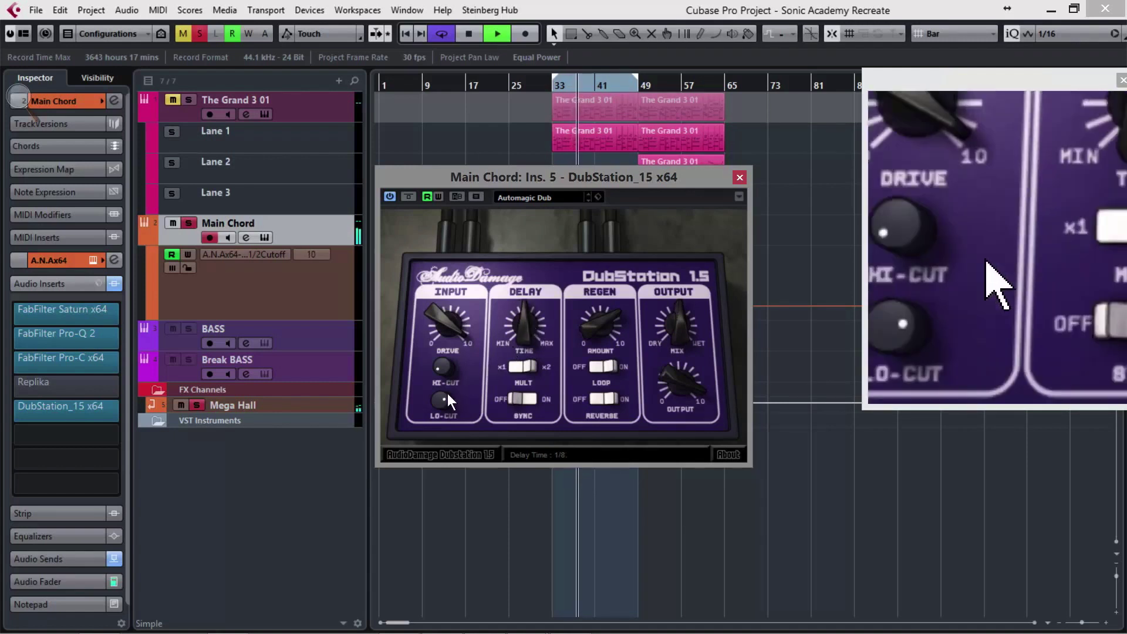
Set DubStation's delay time to 1/4 and audition the soloed chord
mouse_move(445, 397)
key(space)
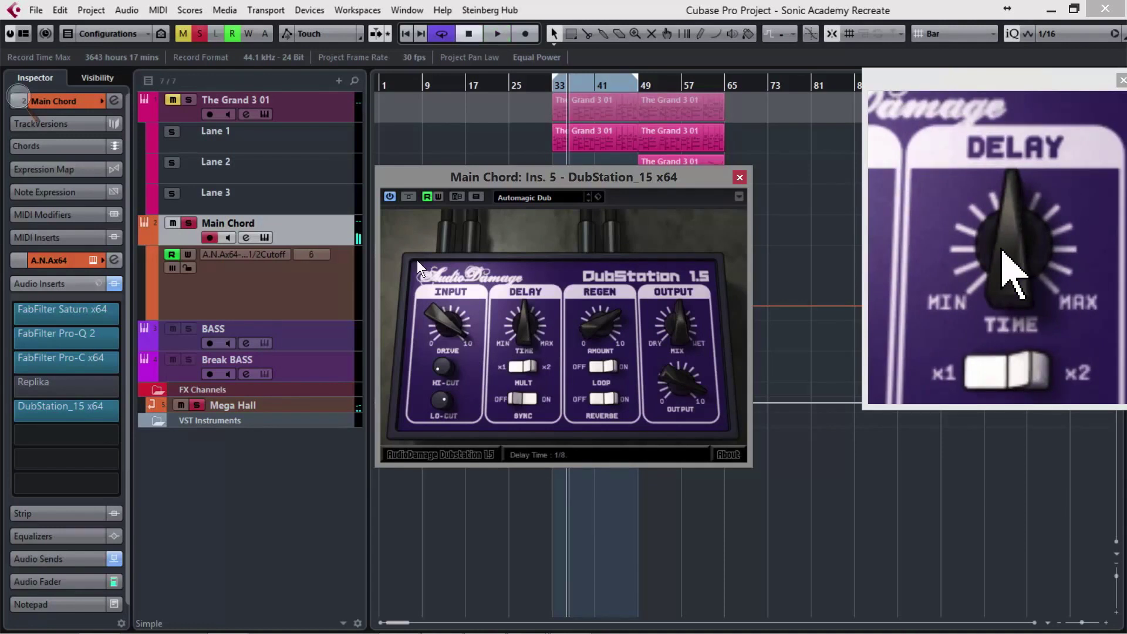
scroll(523, 314, up, 3)
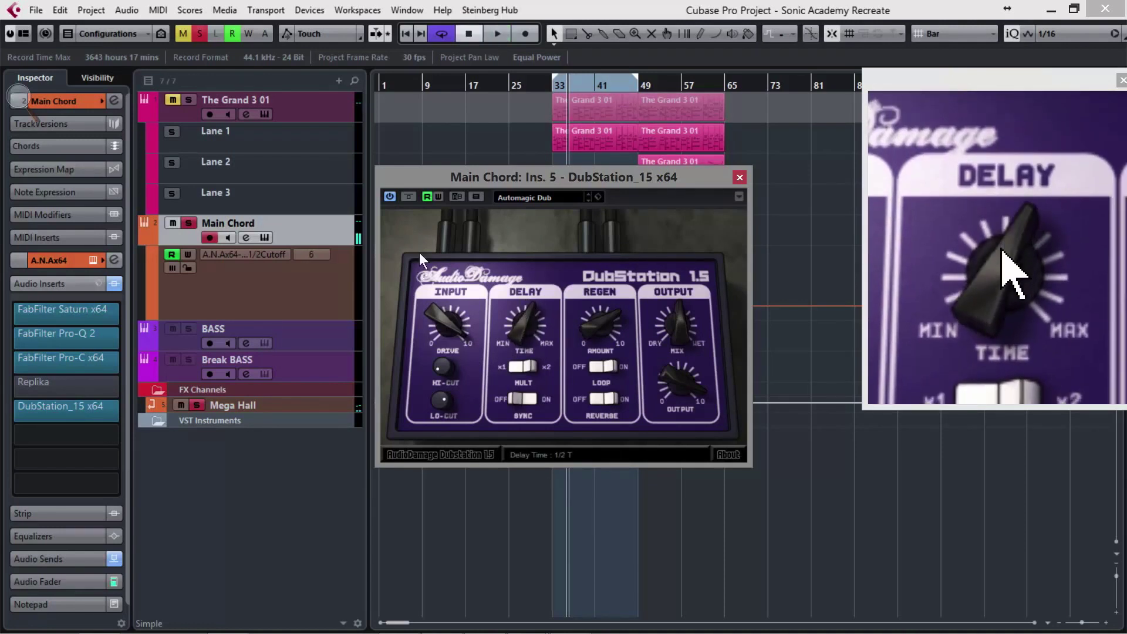
scroll(539, 322, down, 1)
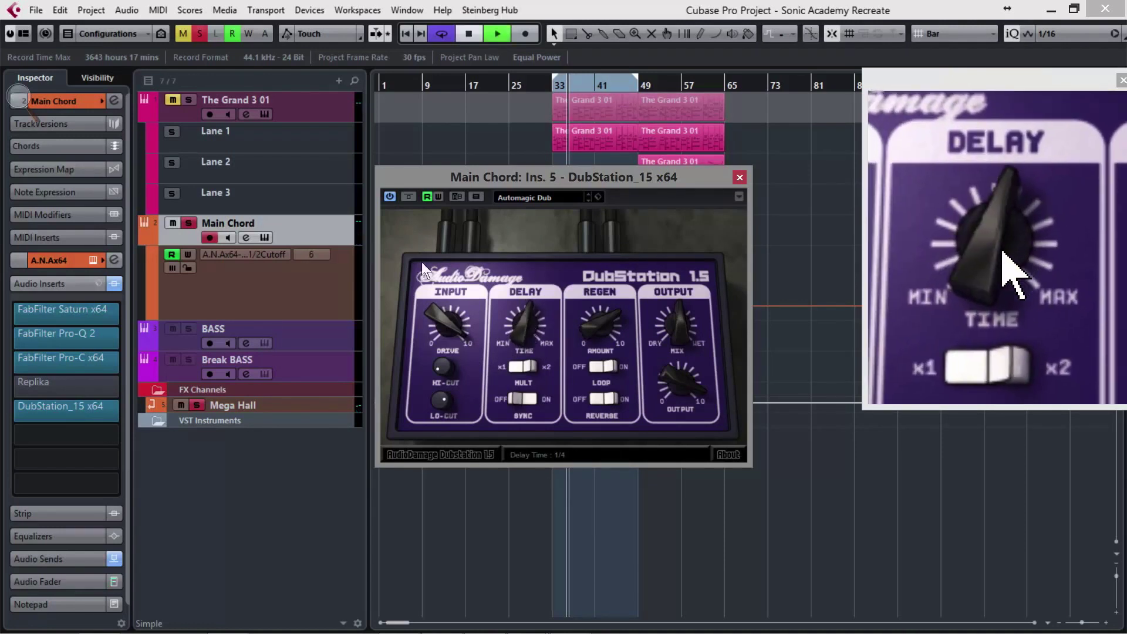
key(space)
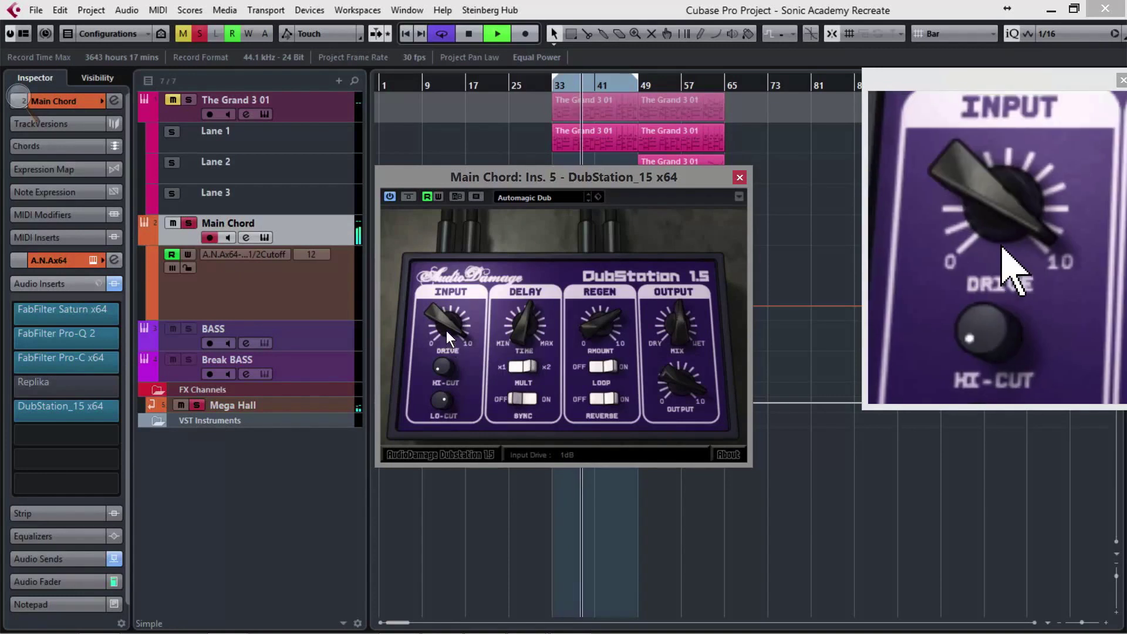
mouse_move(93, 398)
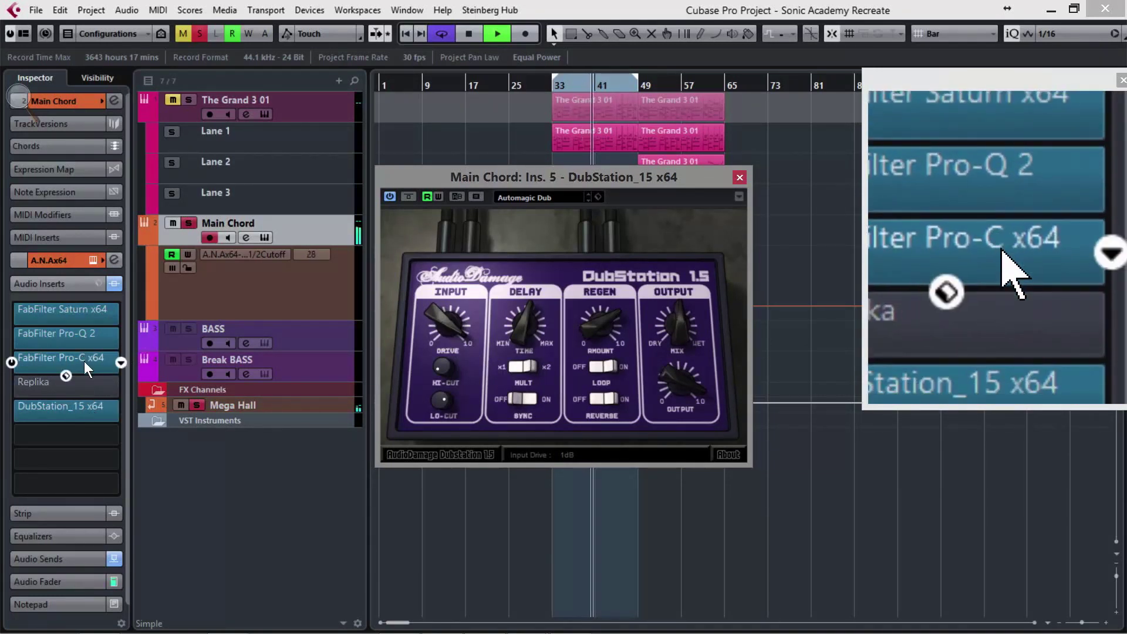
Try FabFilter Pro-C x64 after DubStation in the insert chain and compare its sound with the original order
key(space)
drag(84, 361, 85, 429)
key(space)
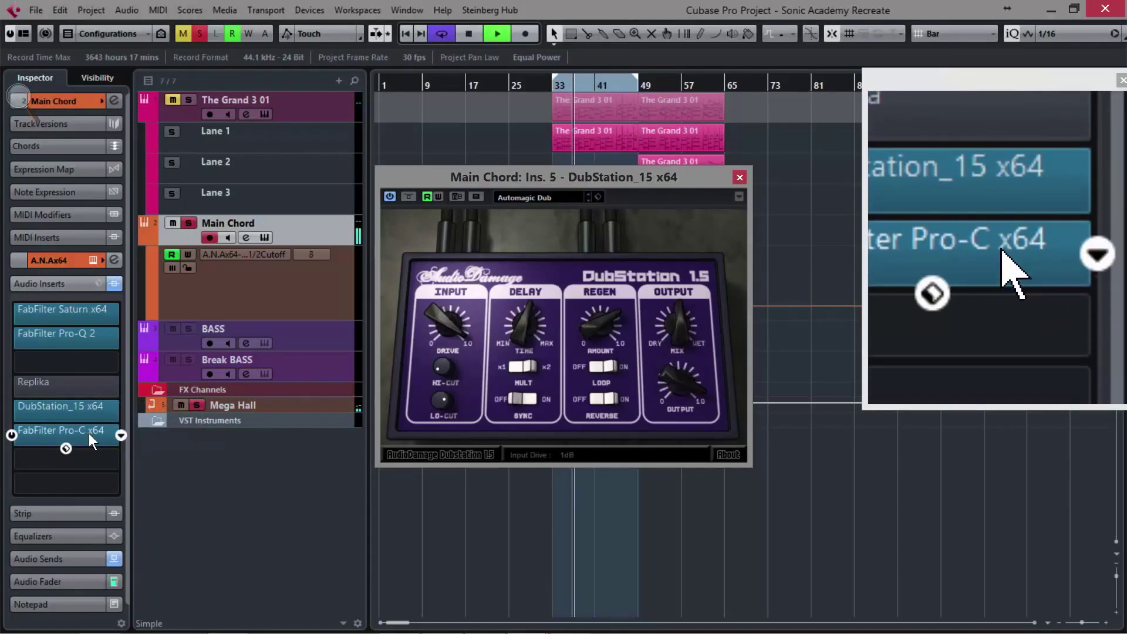
drag(89, 433, 91, 360)
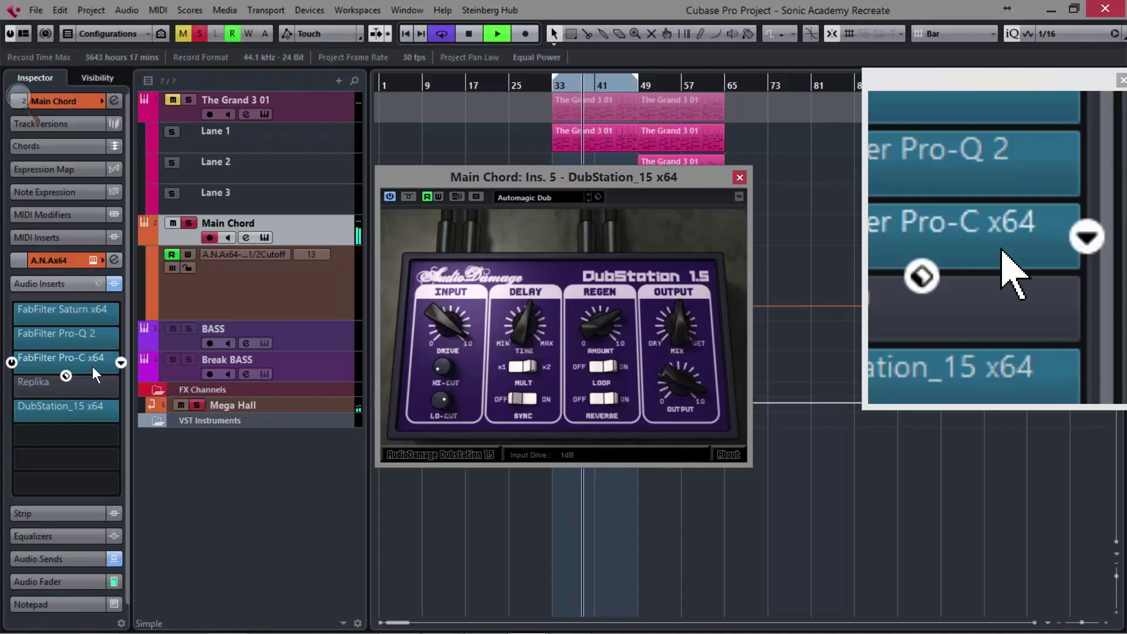
key(space)
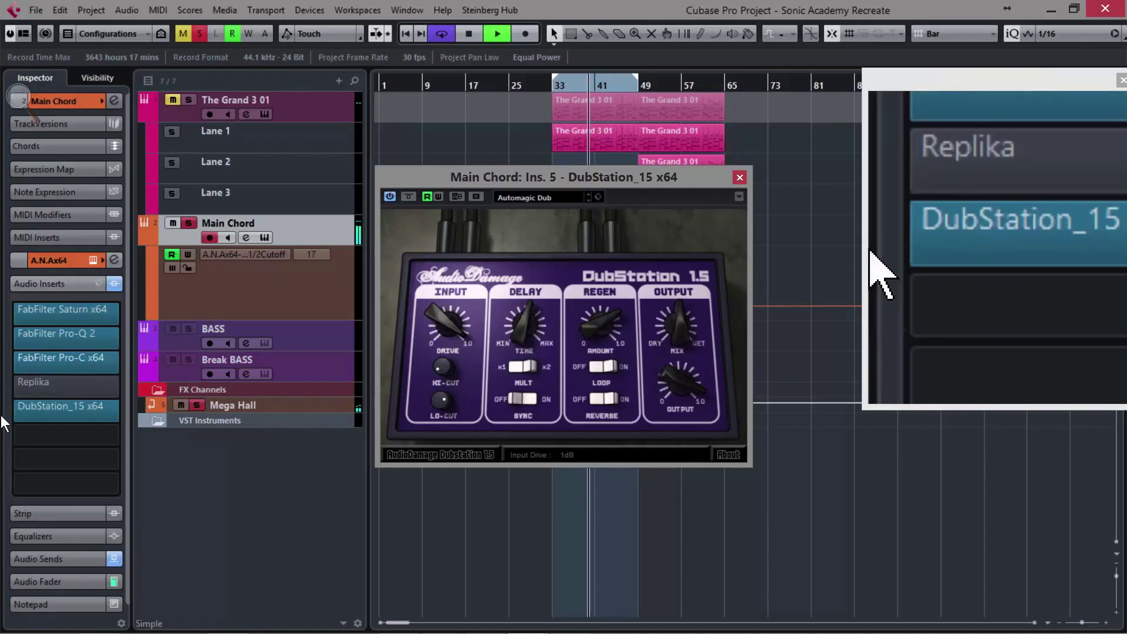
Swap the DubStation and Replika insert slots, bypass DubStation and reactivate Replika while auditioning the chord
mouse_move(63, 405)
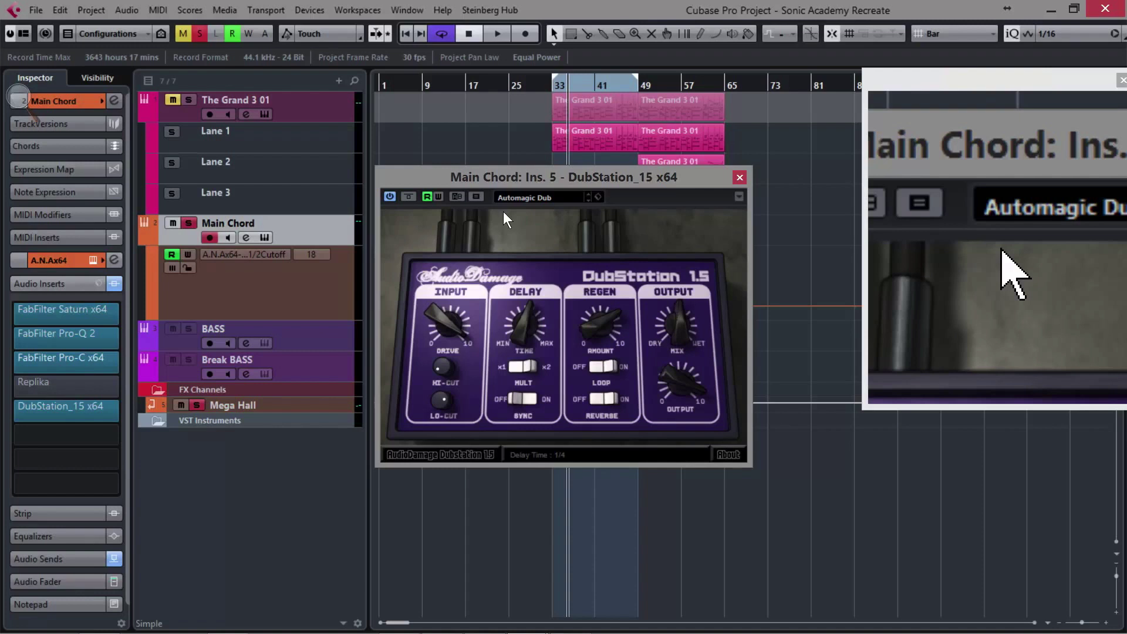
key(space)
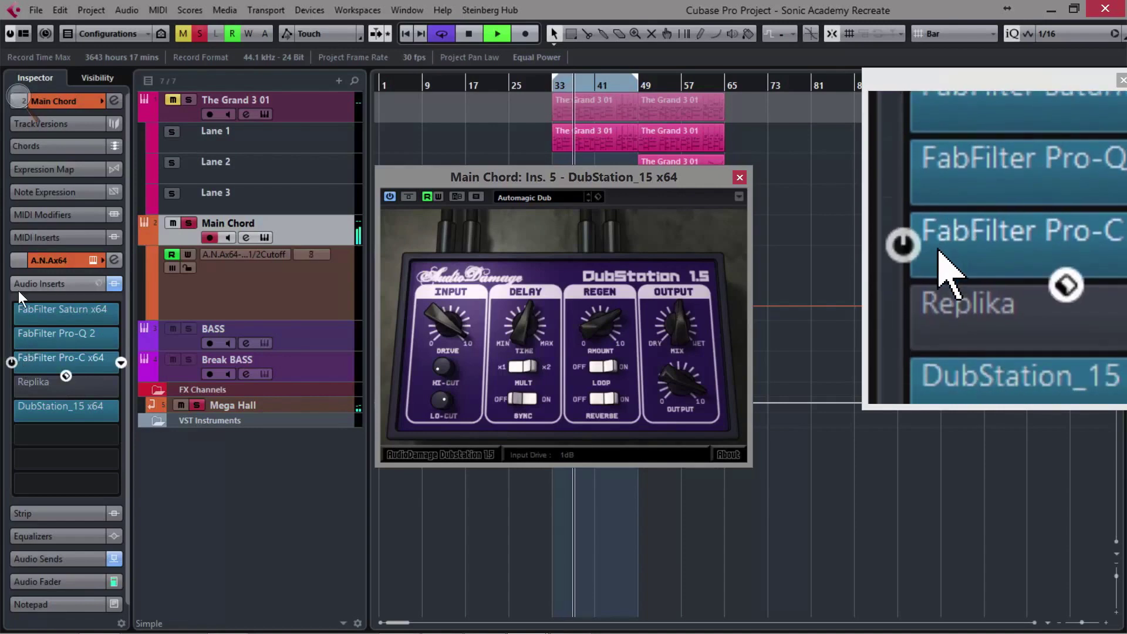
click(27, 355)
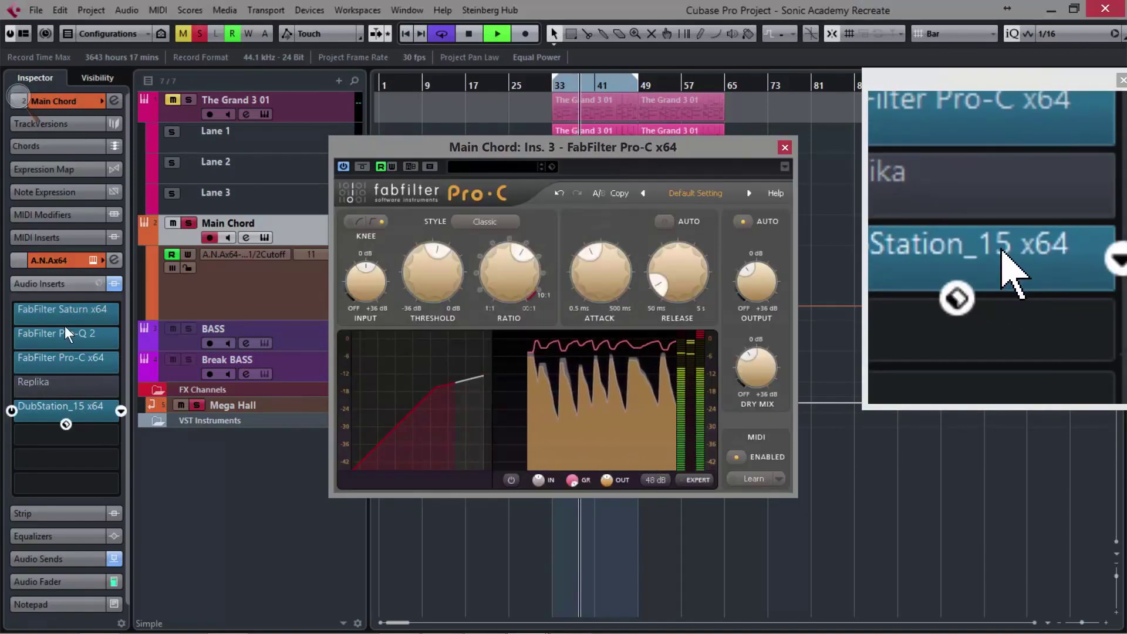
drag(80, 407, 54, 402)
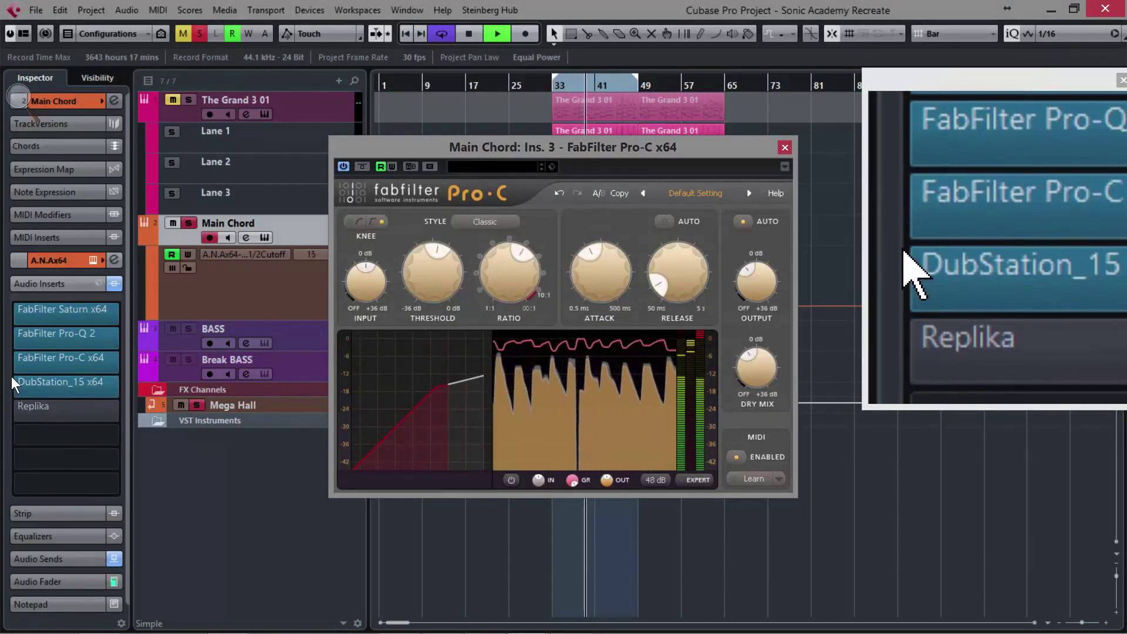
click(12, 385)
key(space)
key(space)
click(11, 411)
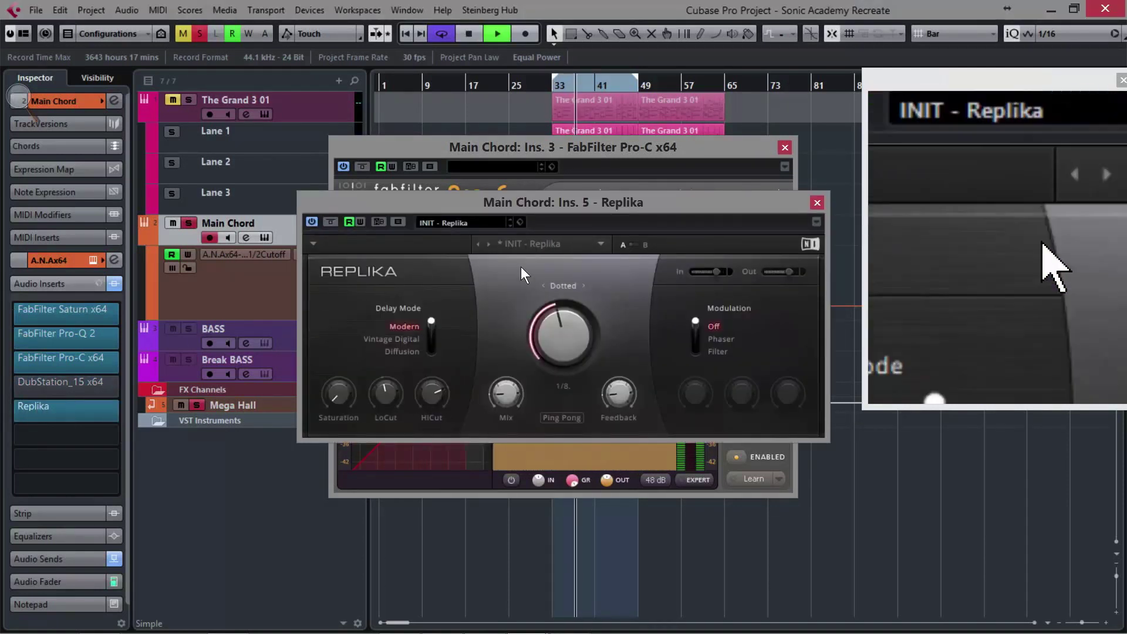
key(space)
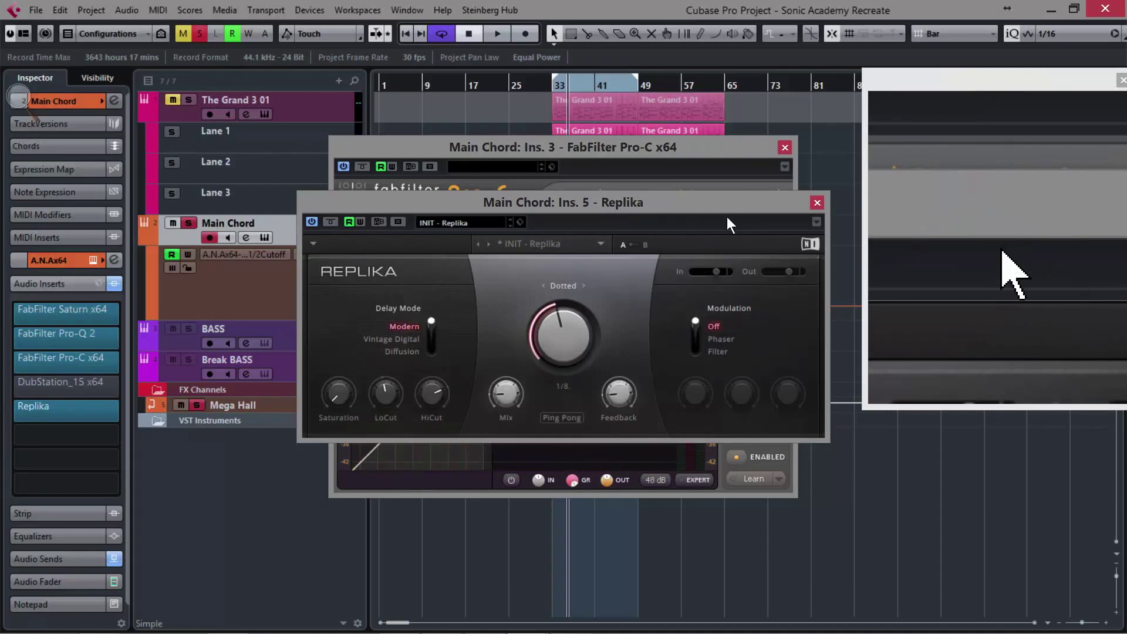
Remove DubStation from the inserts, discarding its changes, and place Replika directly before FabFilter Pro-C x64 during playback
click(816, 202)
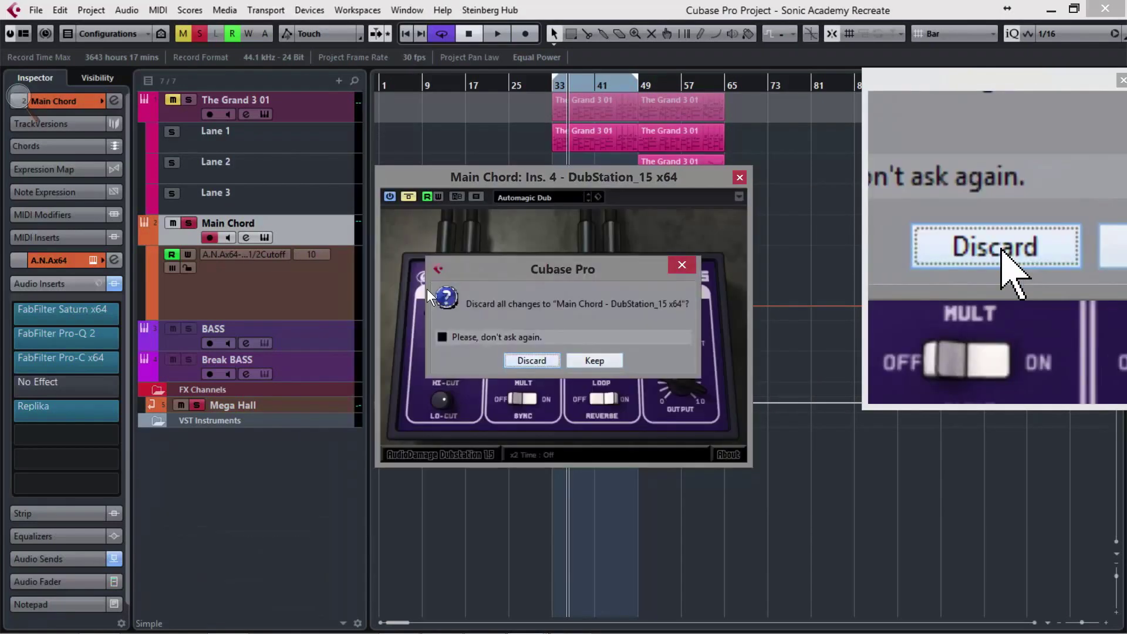
key(Return)
key(space)
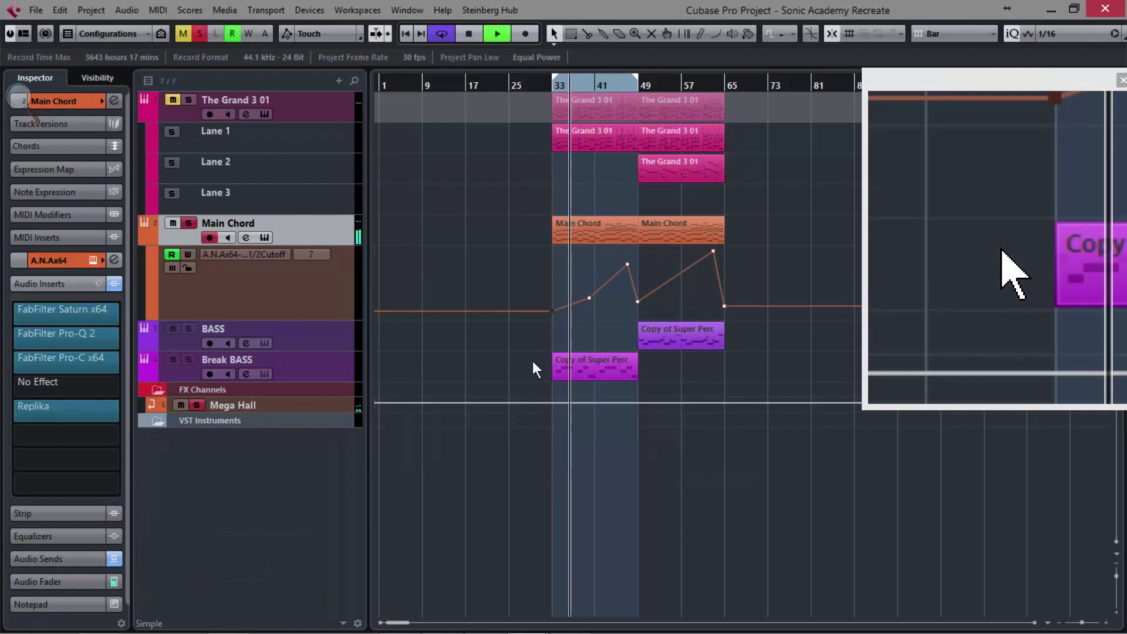
drag(79, 413, 93, 367)
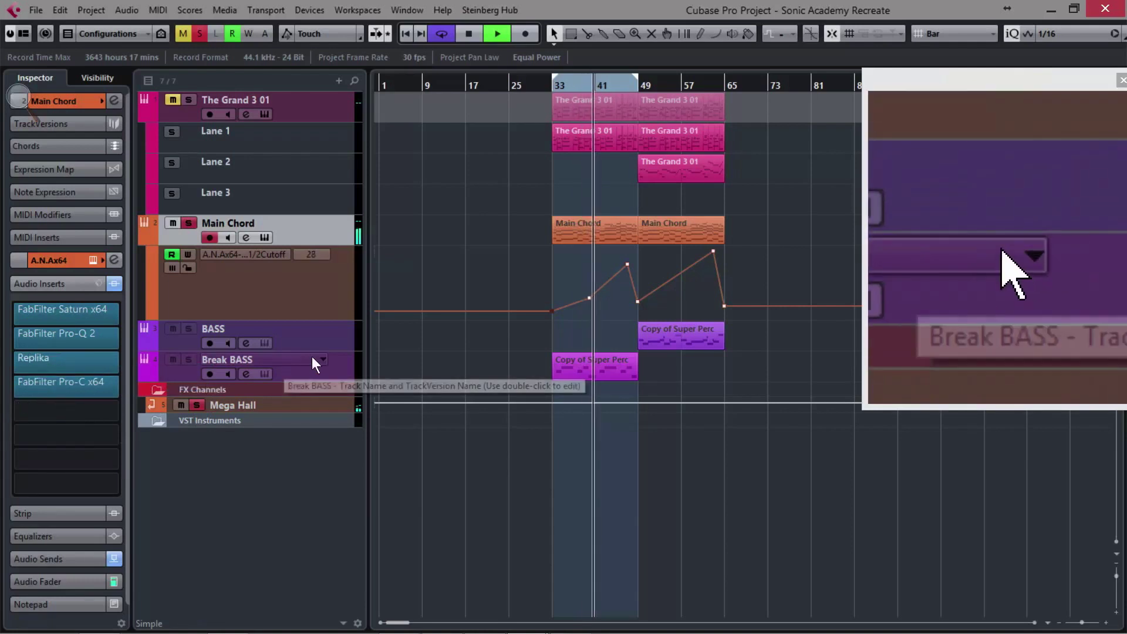
Select the Break BASS track and place the playhead just before bar 33
click(335, 359)
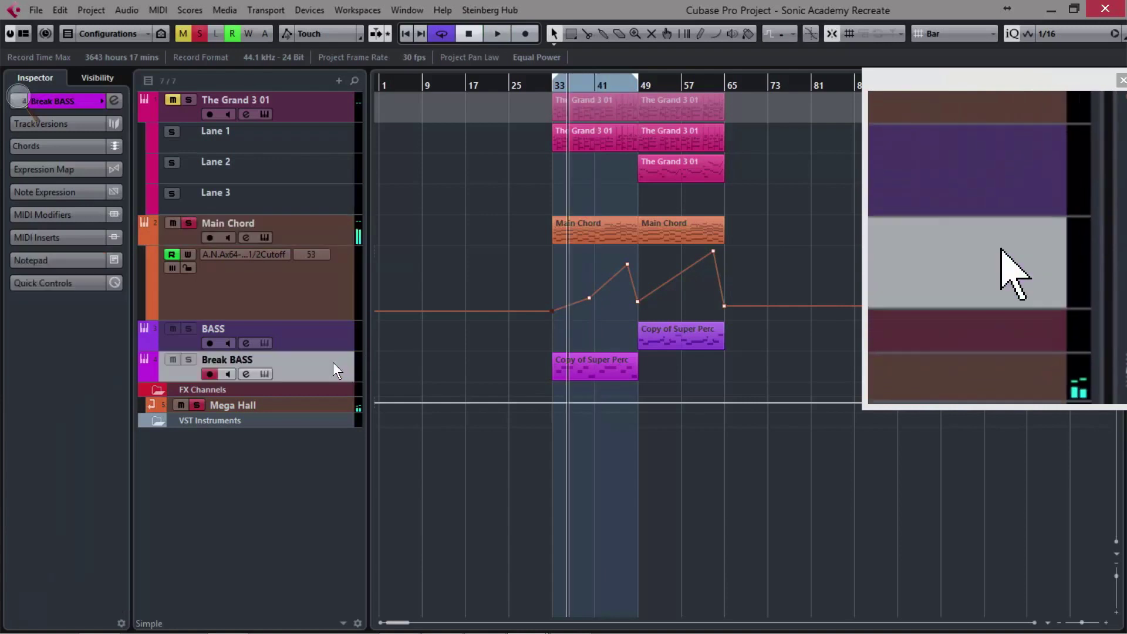
drag(571, 79, 395, 83)
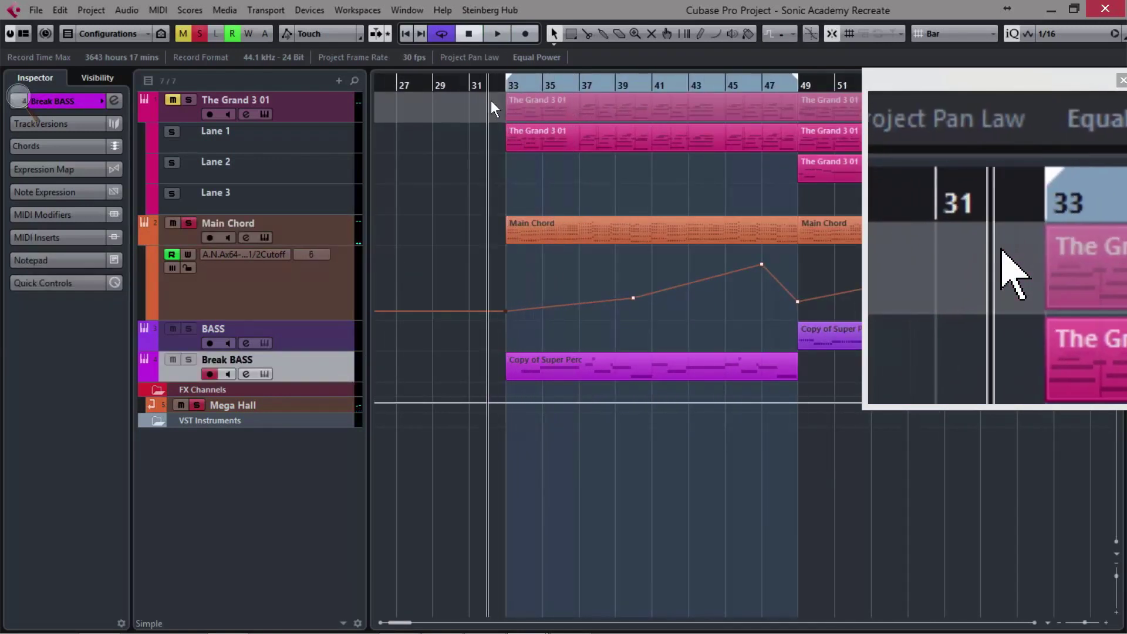